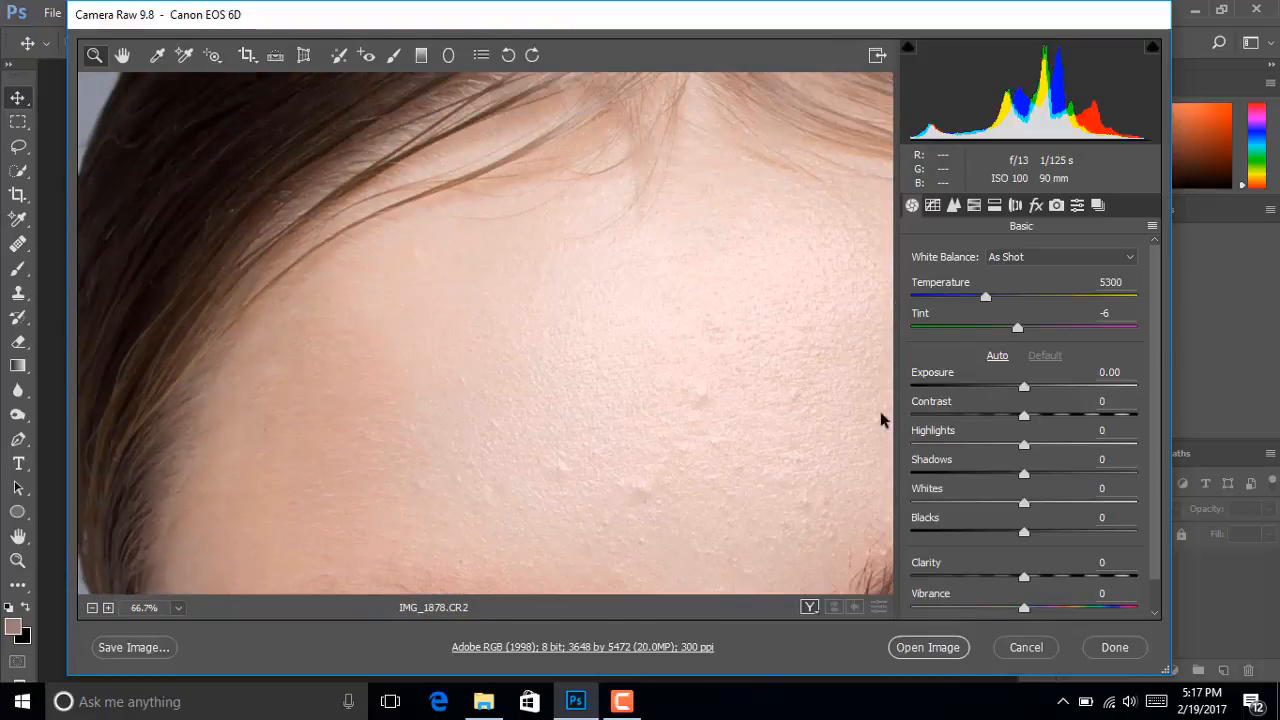
Warm the portrait's white balance by setting Temperature to 5500, checking the skin tones across the face
alt+click(597, 377)
alt+click(597, 377)
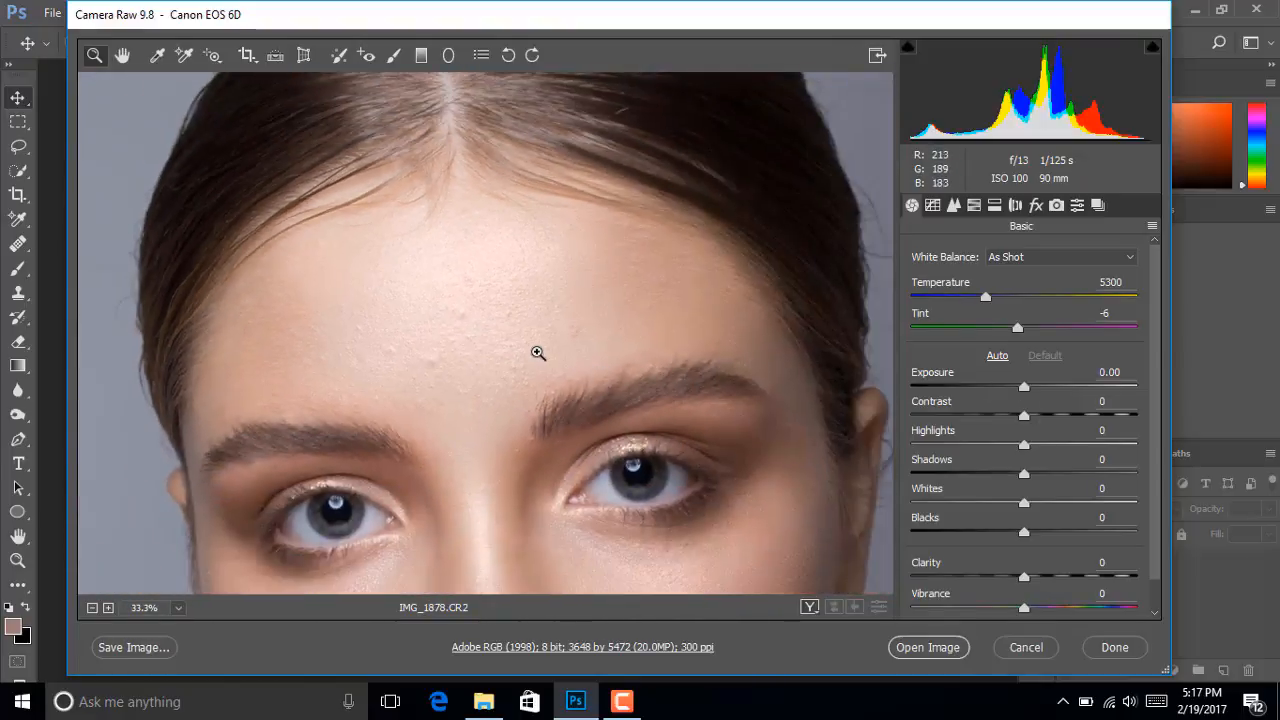
scroll(517, 393, down, 2)
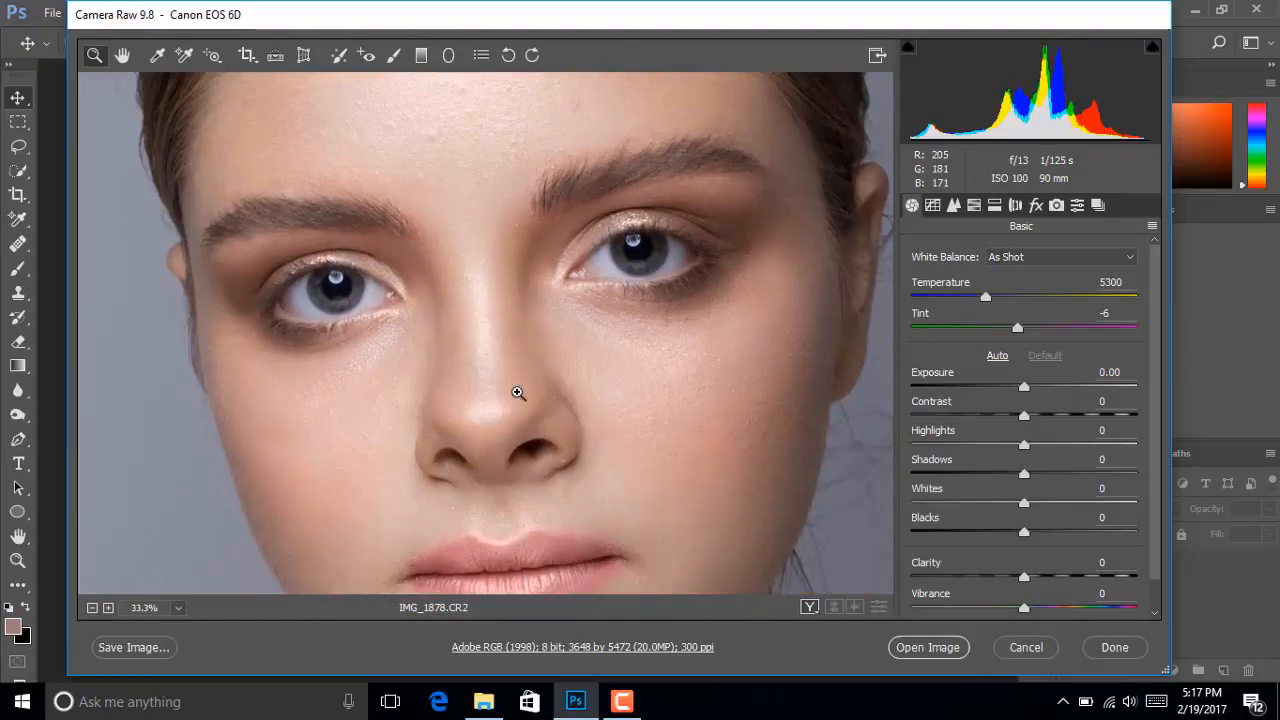
scroll(526, 334, down, 2)
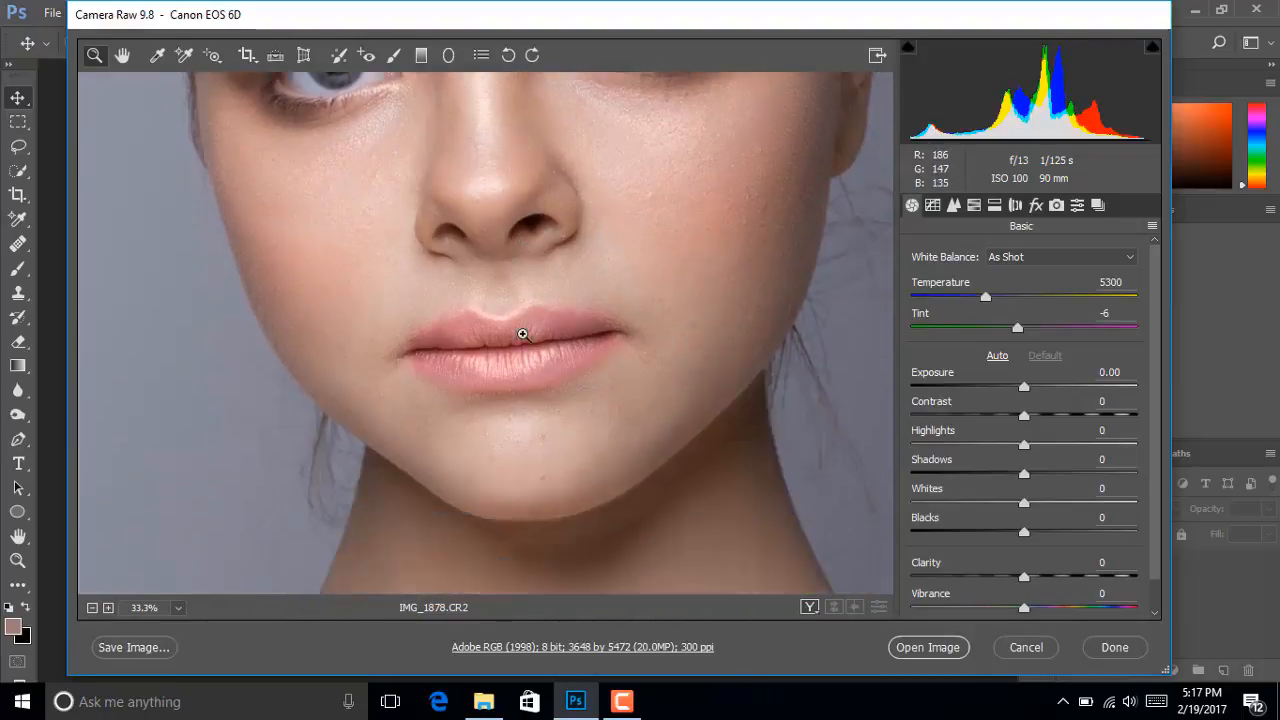
scroll(526, 334, up, 4)
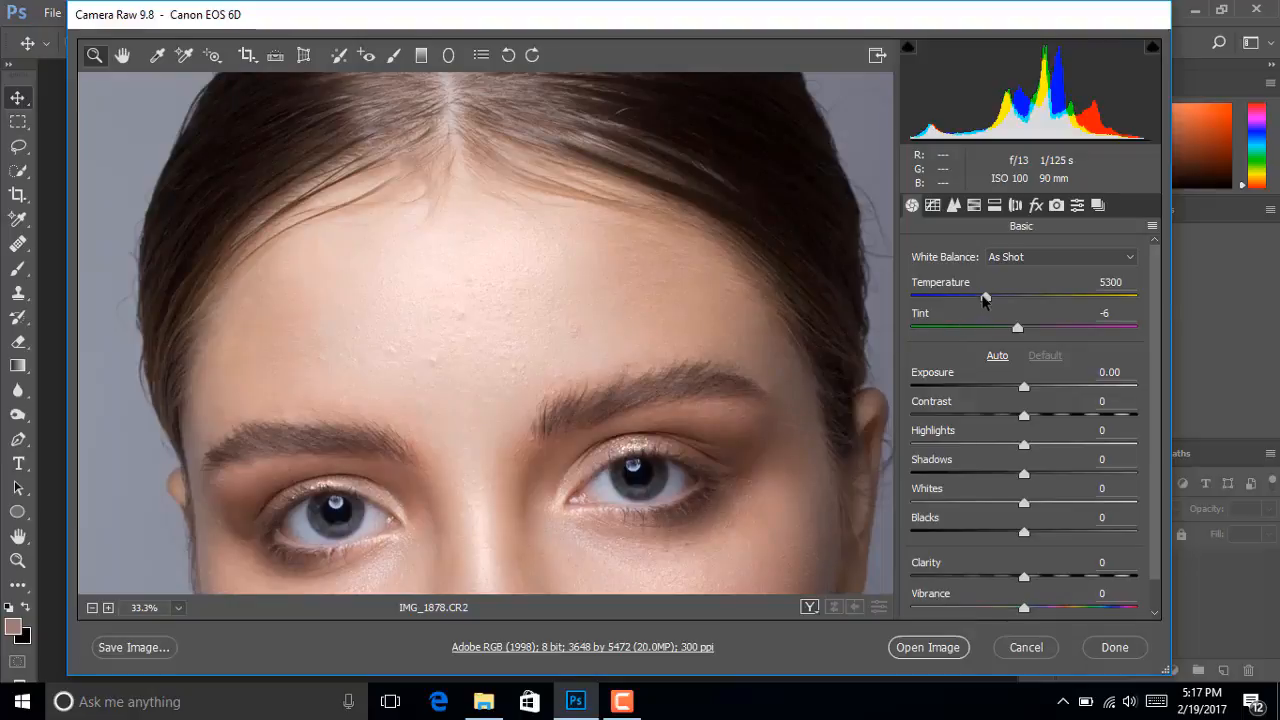
mouse_move(986, 297)
mouse_down()
mouse_move(1021, 296)
mouse_move(1004, 295)
mouse_up()
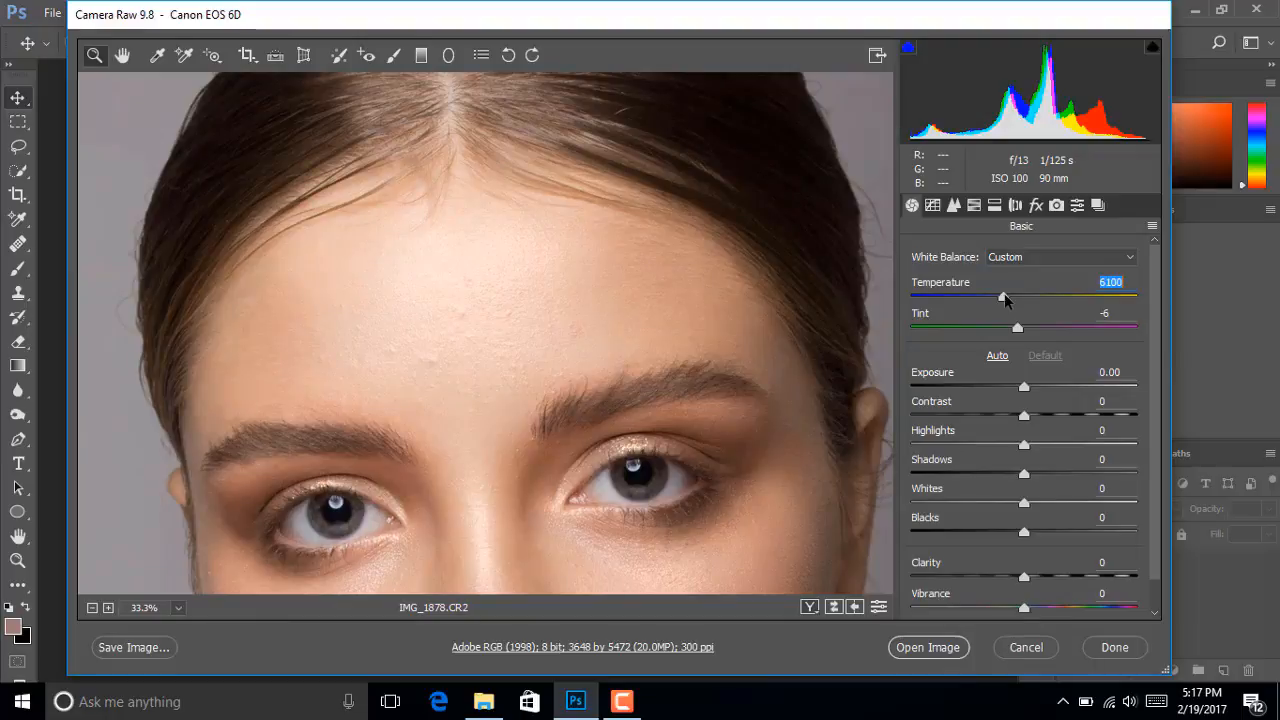
scroll(560, 410, down, 5)
scroll(560, 410, up, 5)
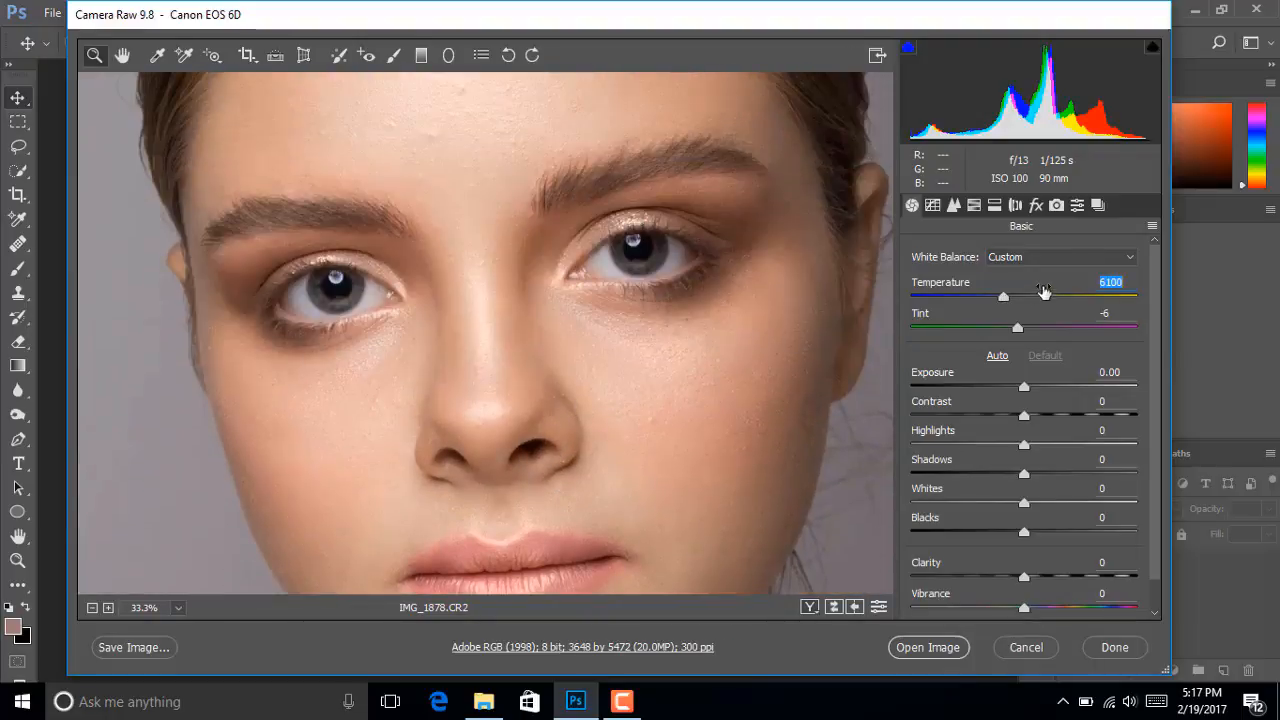
drag(1000, 297, 989, 297)
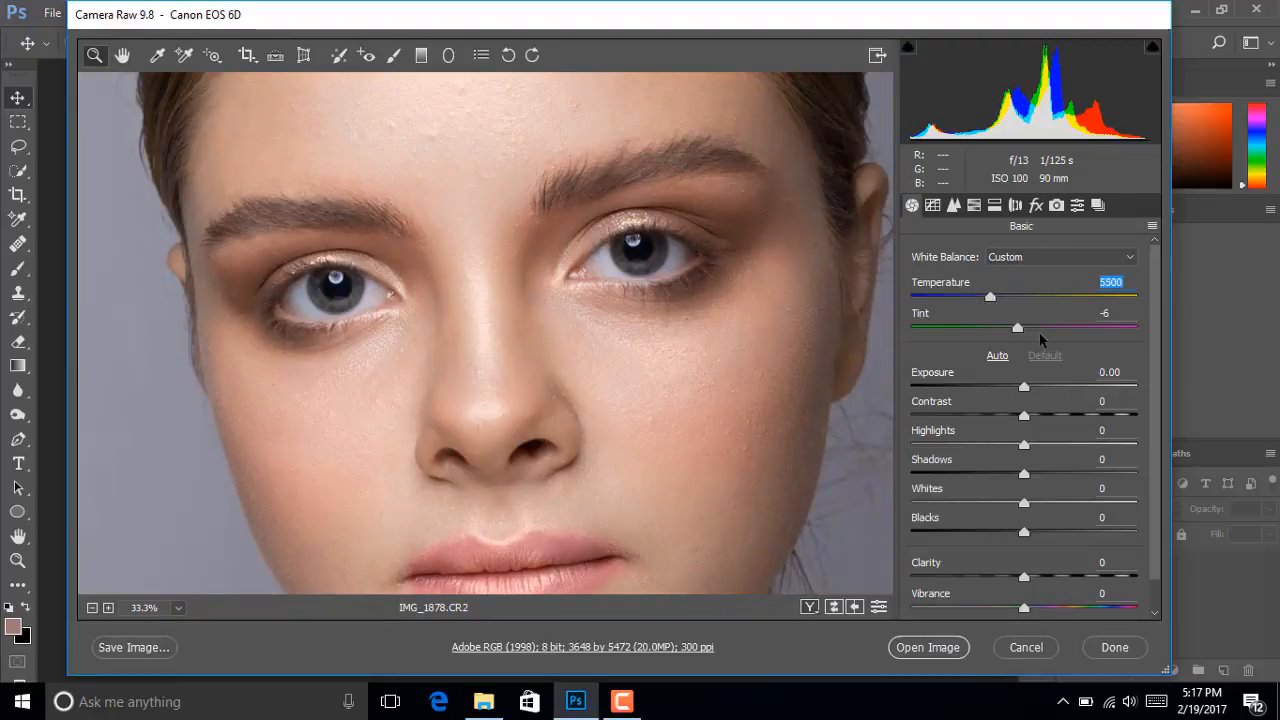
Set the white balance Tint to 0
mouse_move(1019, 331)
mouse_down()
mouse_move(1165, 333)
mouse_move(874, 343)
mouse_move(954, 317)
mouse_move(1023, 340)
mouse_up()
key(Down)
key(Down)
key(Down)
key(Down)
key(Down)
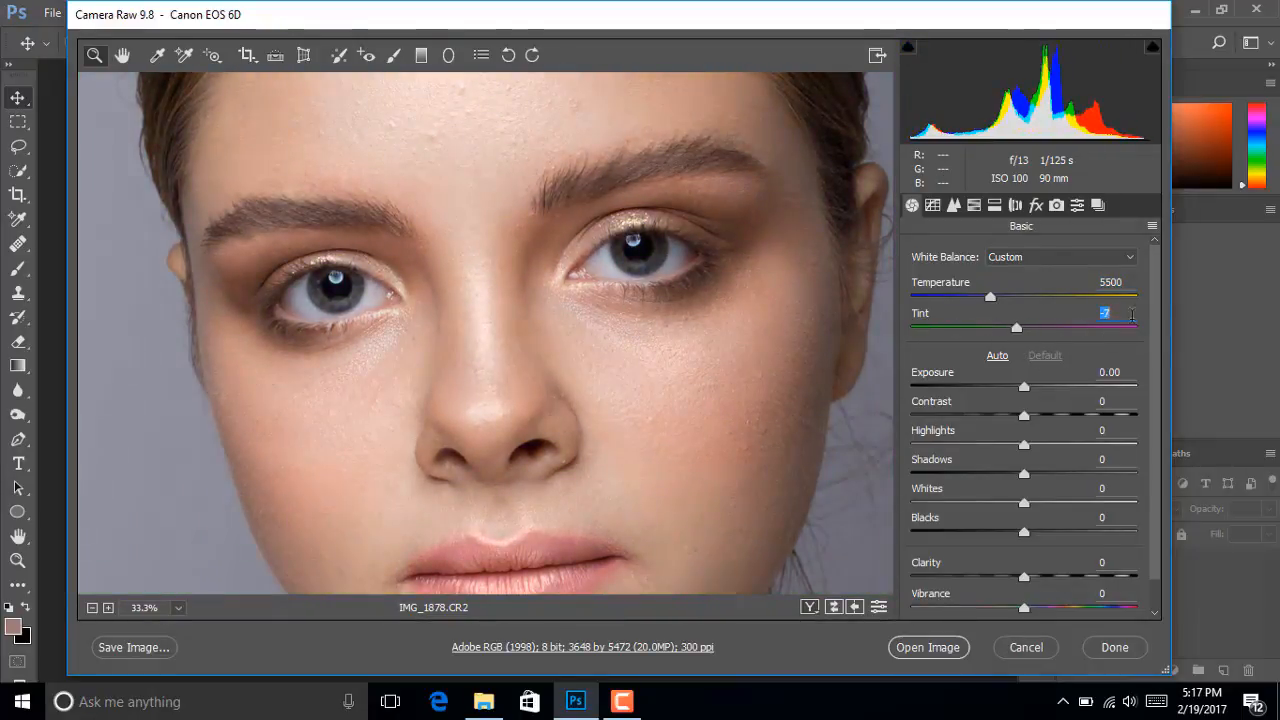
text(0)
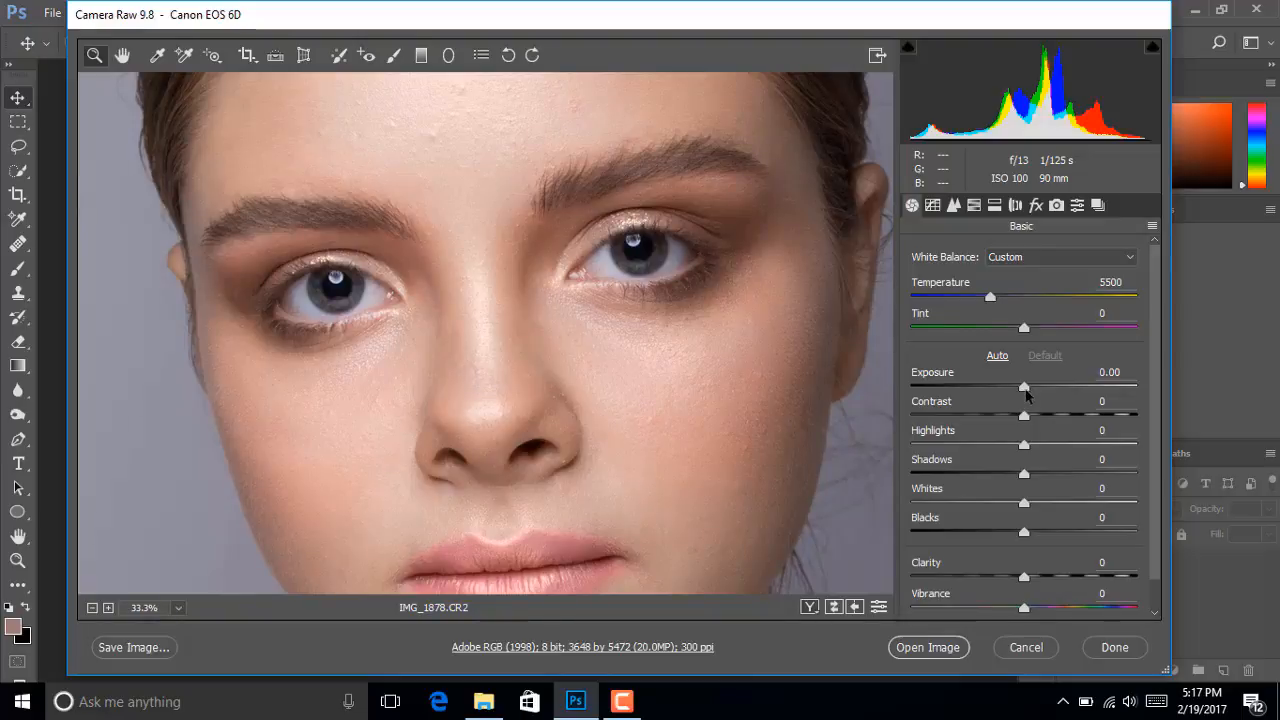
Try Exposure at -0.15 and a Contrast change, resetting each to 0
mouse_move(1024, 388)
mouse_down()
mouse_move(1068, 390)
mouse_move(965, 383)
mouse_move(1020, 386)
mouse_up()
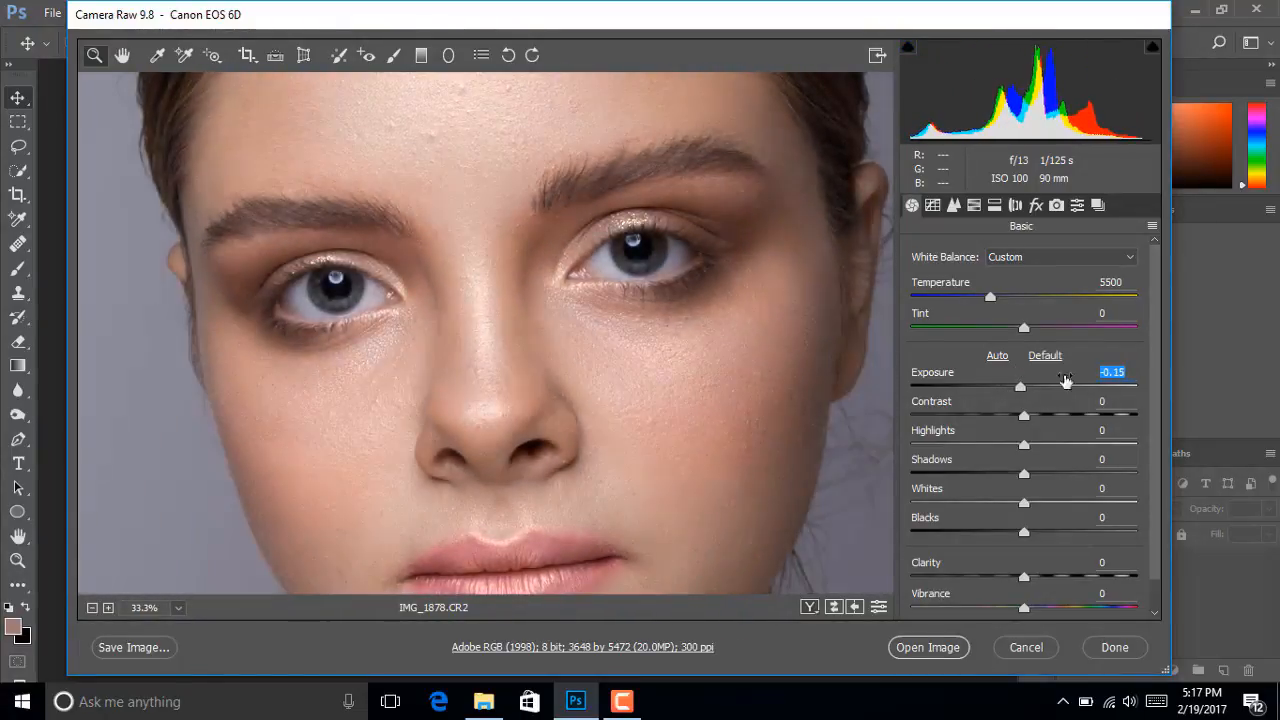
text(0)
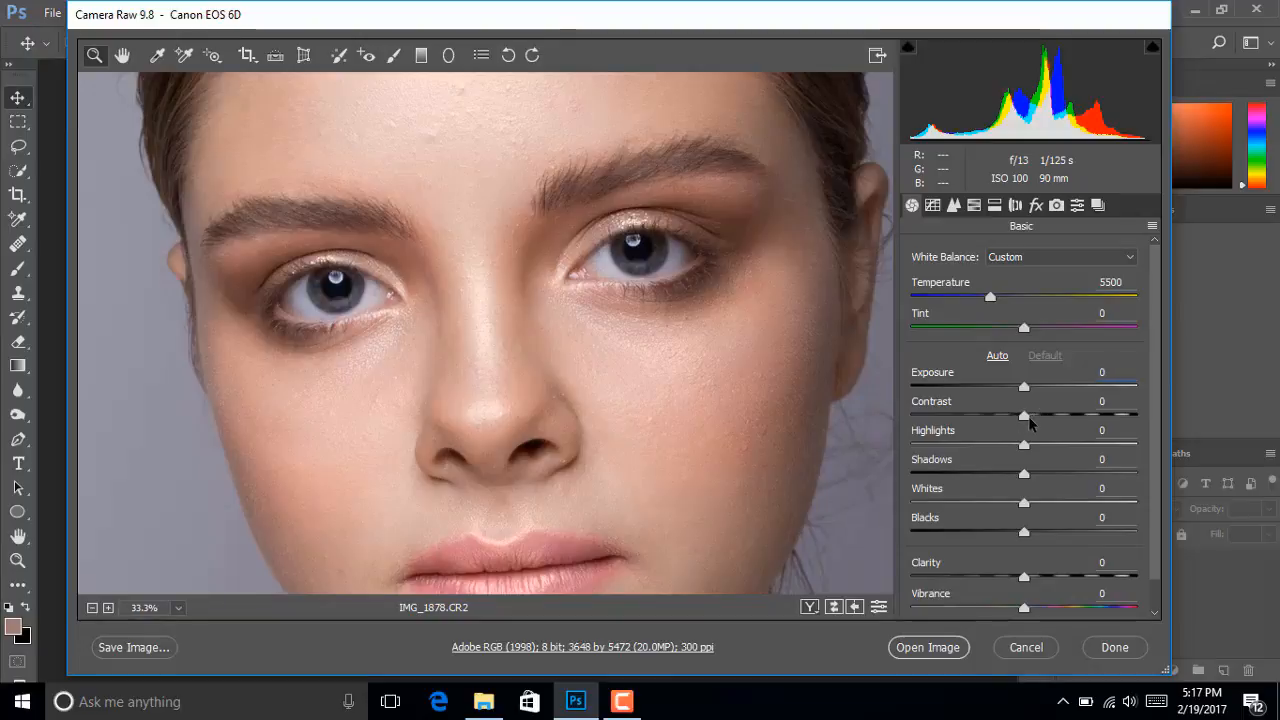
mouse_move(1024, 416)
mouse_down()
mouse_move(879, 420)
mouse_move(1076, 428)
mouse_move(1060, 417)
mouse_move(1022, 435)
mouse_up()
text(0)
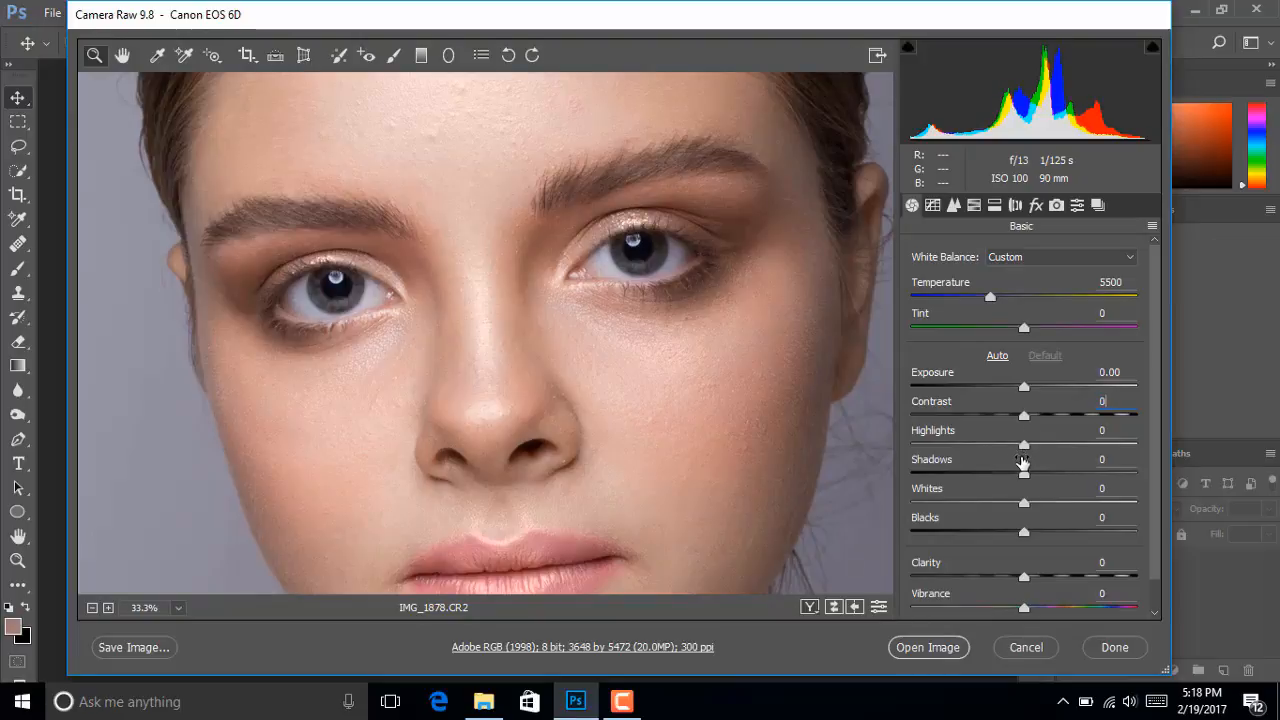
Try Highlights at -100 with the face viewed at 25%, and reset the value to 0
scroll(686, 363, down, 1)
alt+click(674, 351)
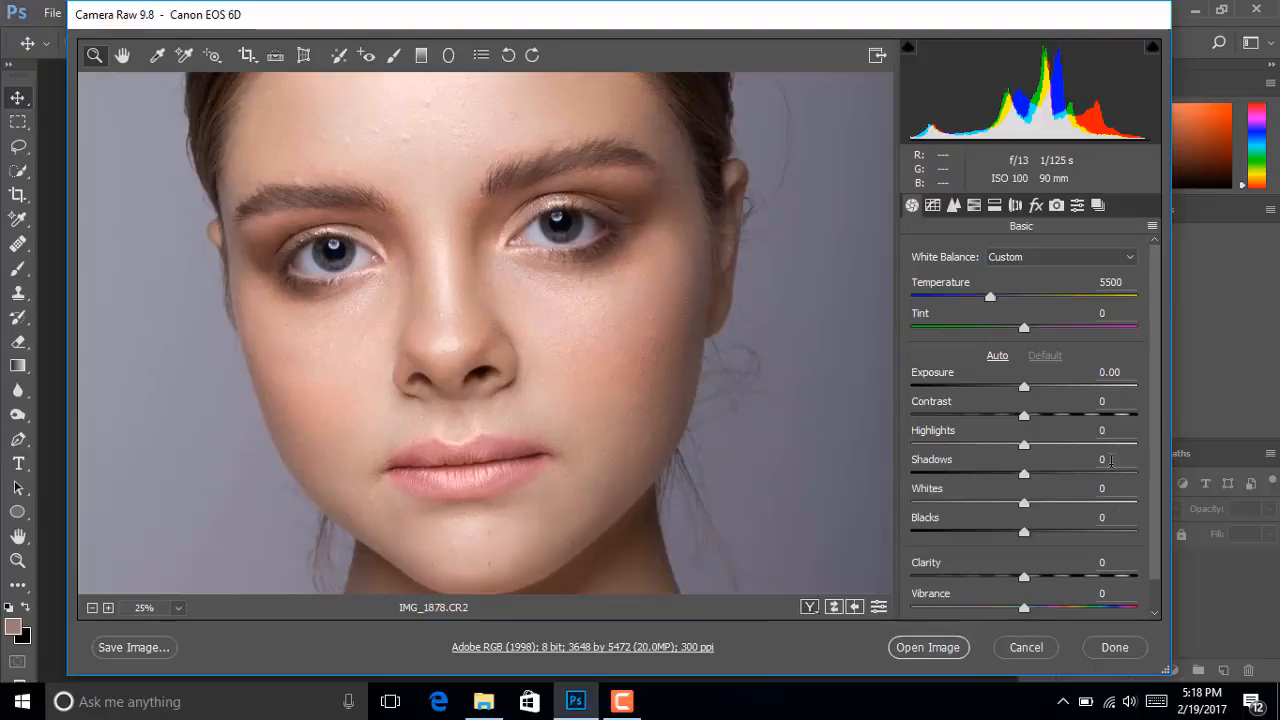
drag(1024, 444, 845, 470)
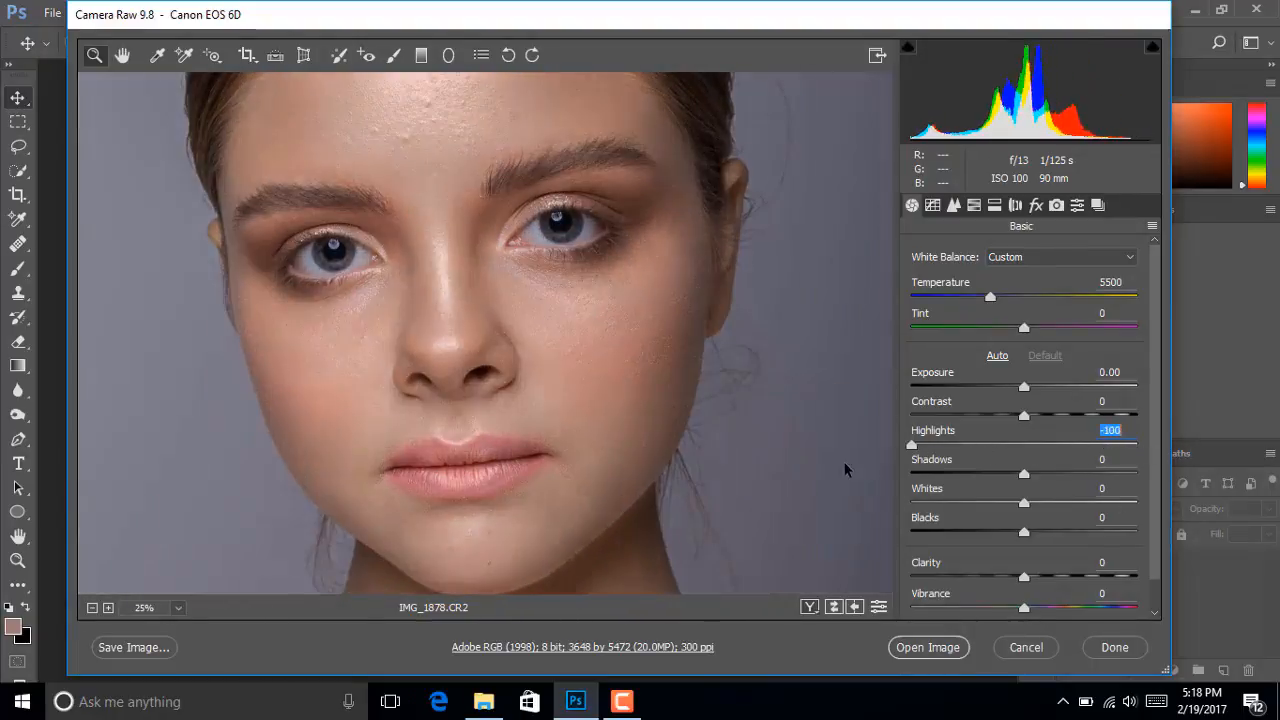
text(0)
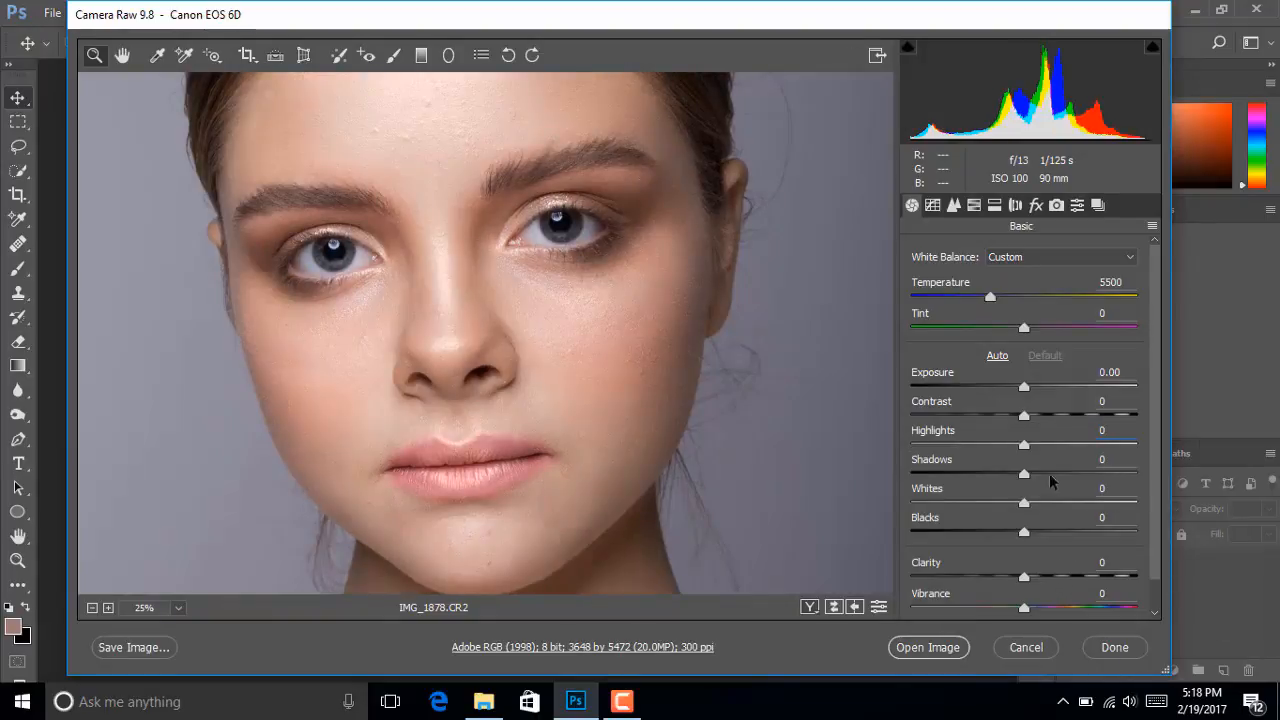
Try Shadows at -100 and at positive values, and reset the value to 0
drag(1024, 473, 831, 480)
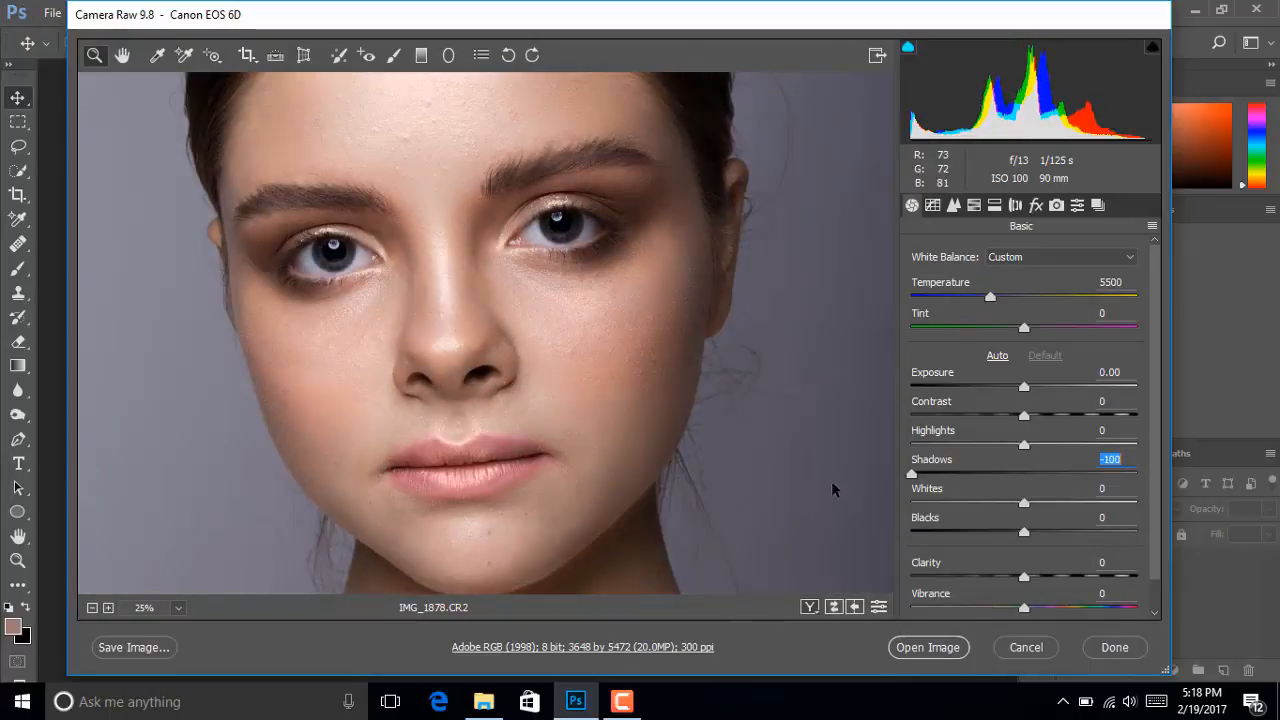
drag(910, 490, 1023, 490)
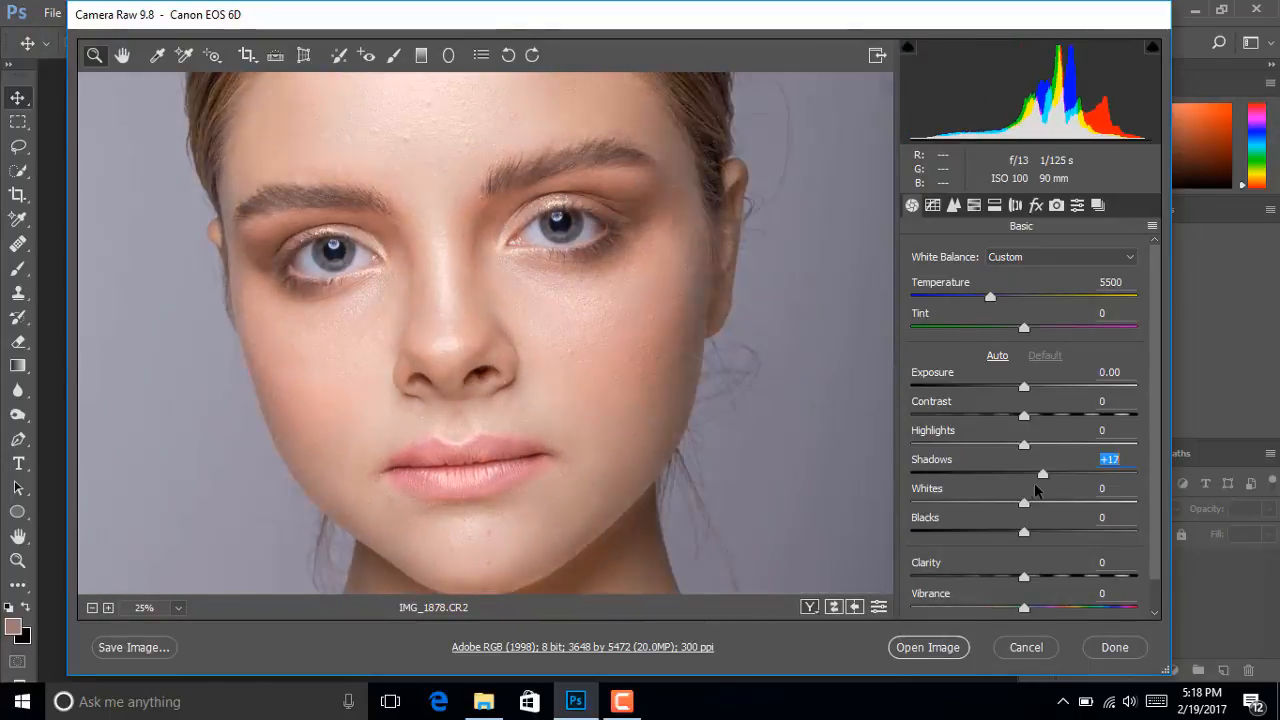
text(0)
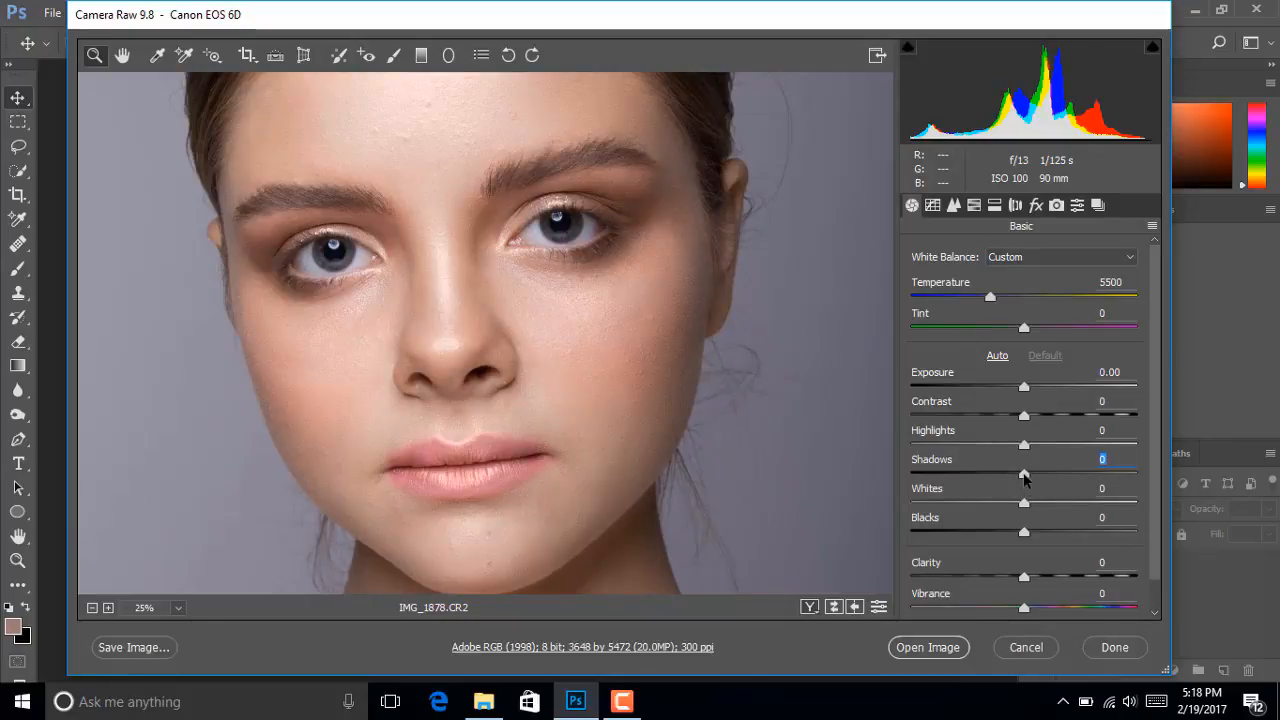
Try Shadows at -100 combined with Blacks at +100 and check the effect on the dark hair
drag(1025, 480, 774, 497)
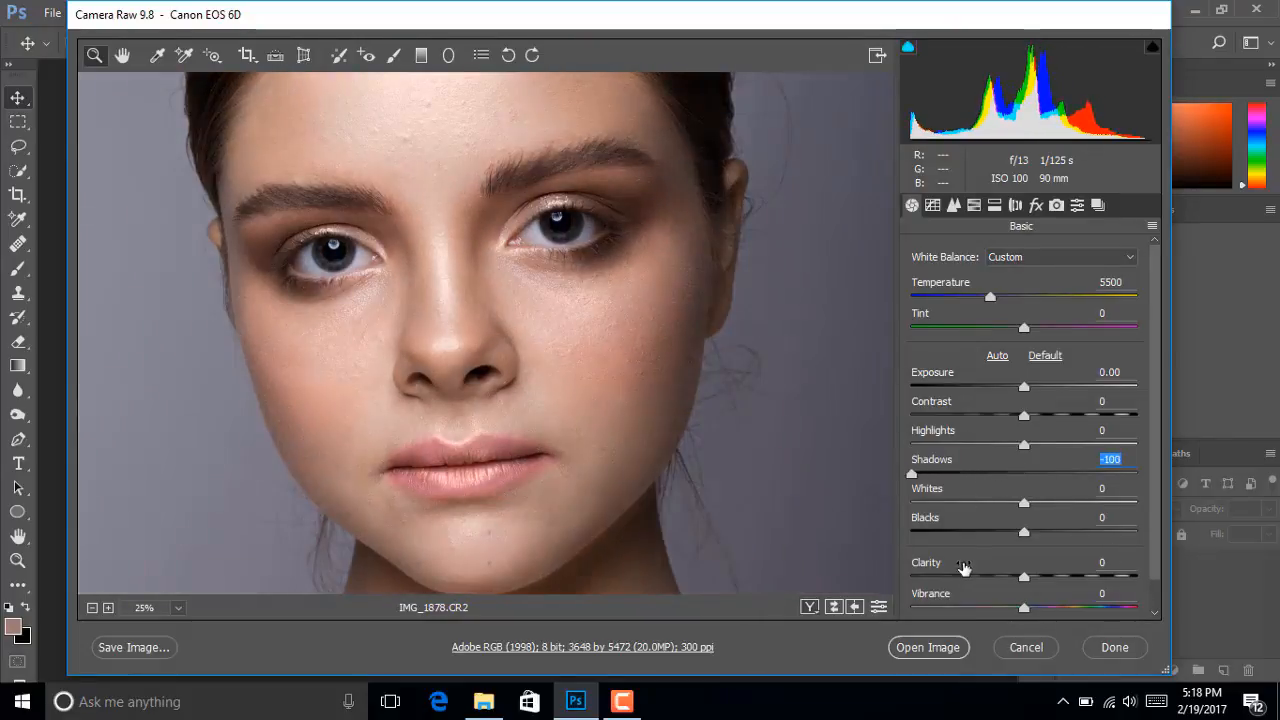
drag(1024, 532, 1195, 531)
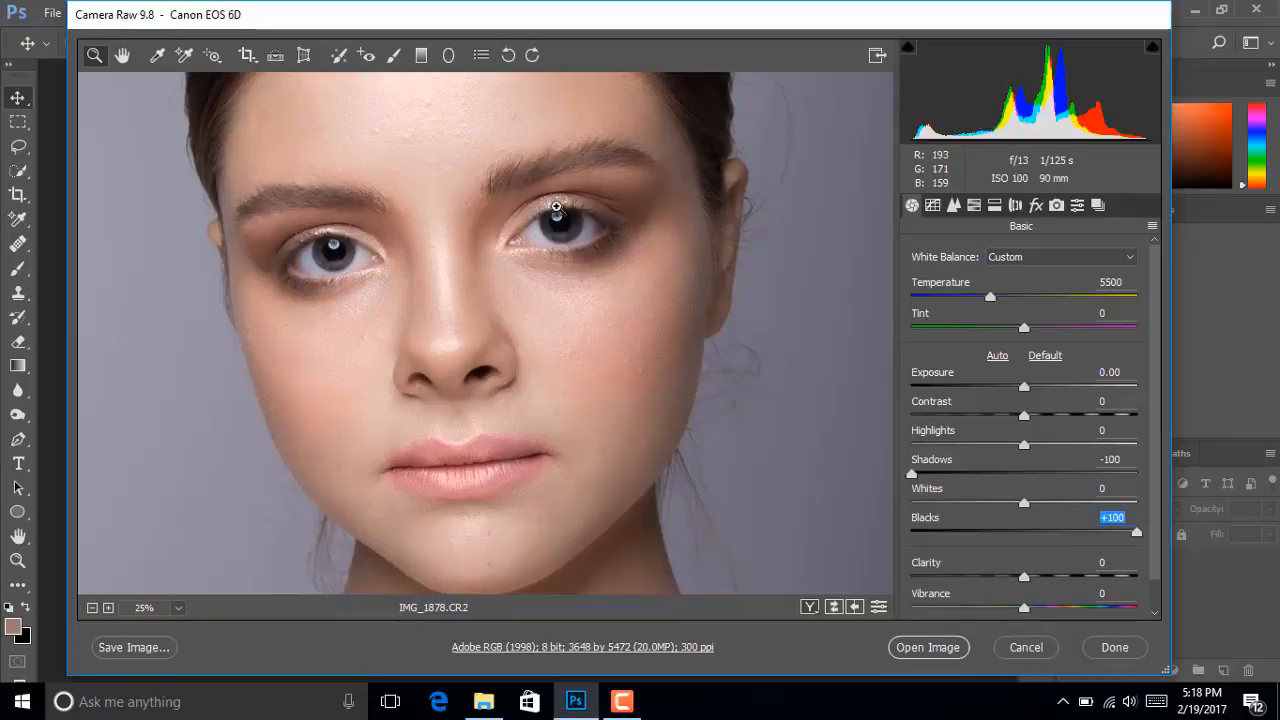
key(space)
drag(519, 187, 546, 384)
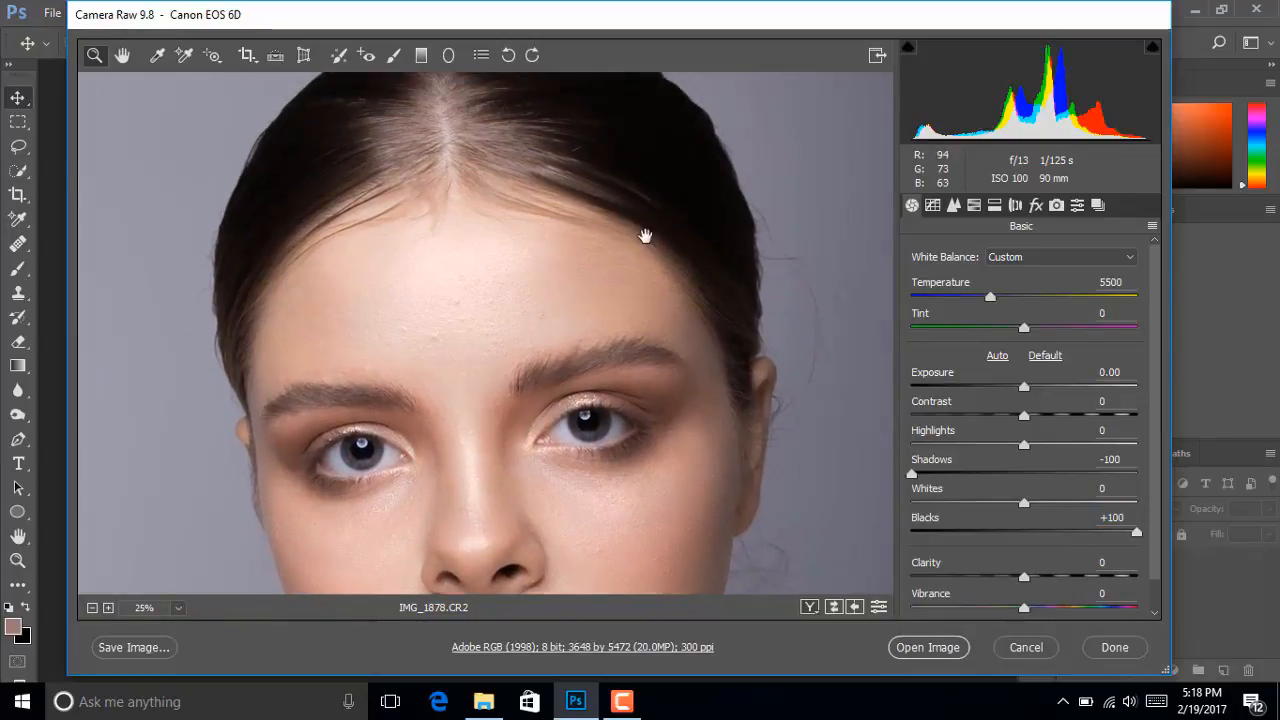
drag(645, 236, 655, 334)
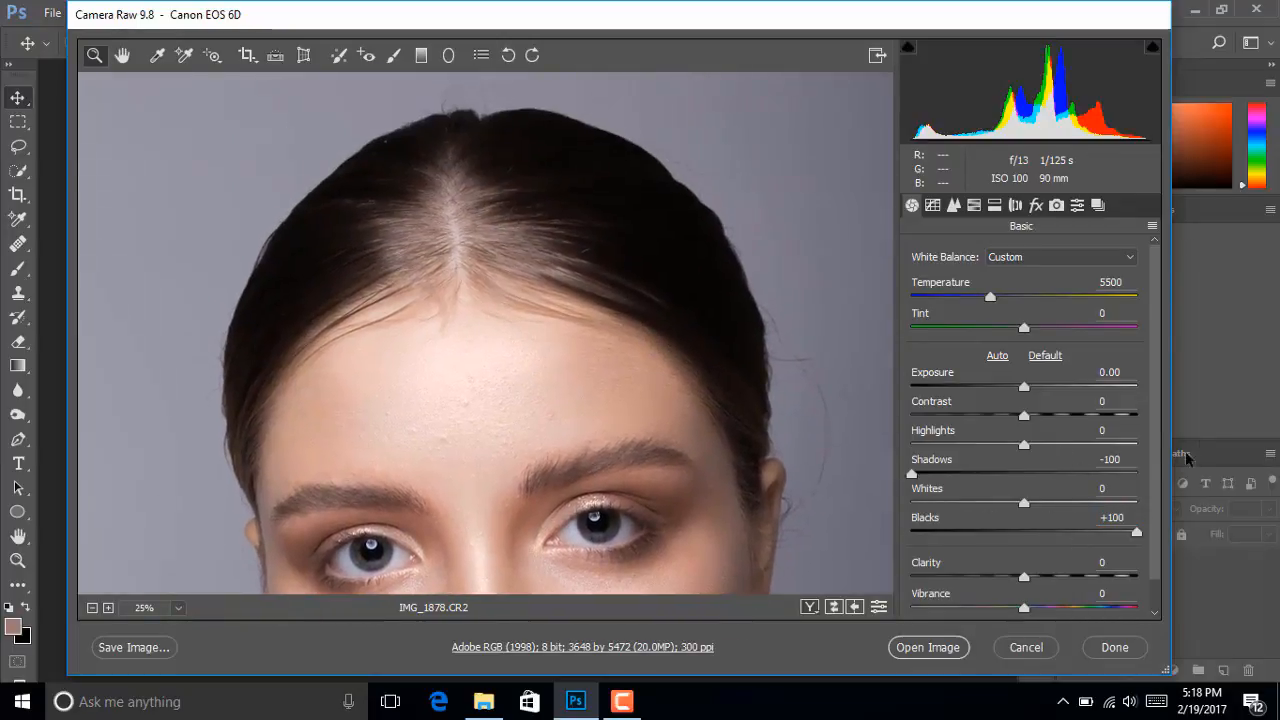
Reset both Shadows and Blacks to 0
click(1111, 459)
text(0)
click(1112, 517)
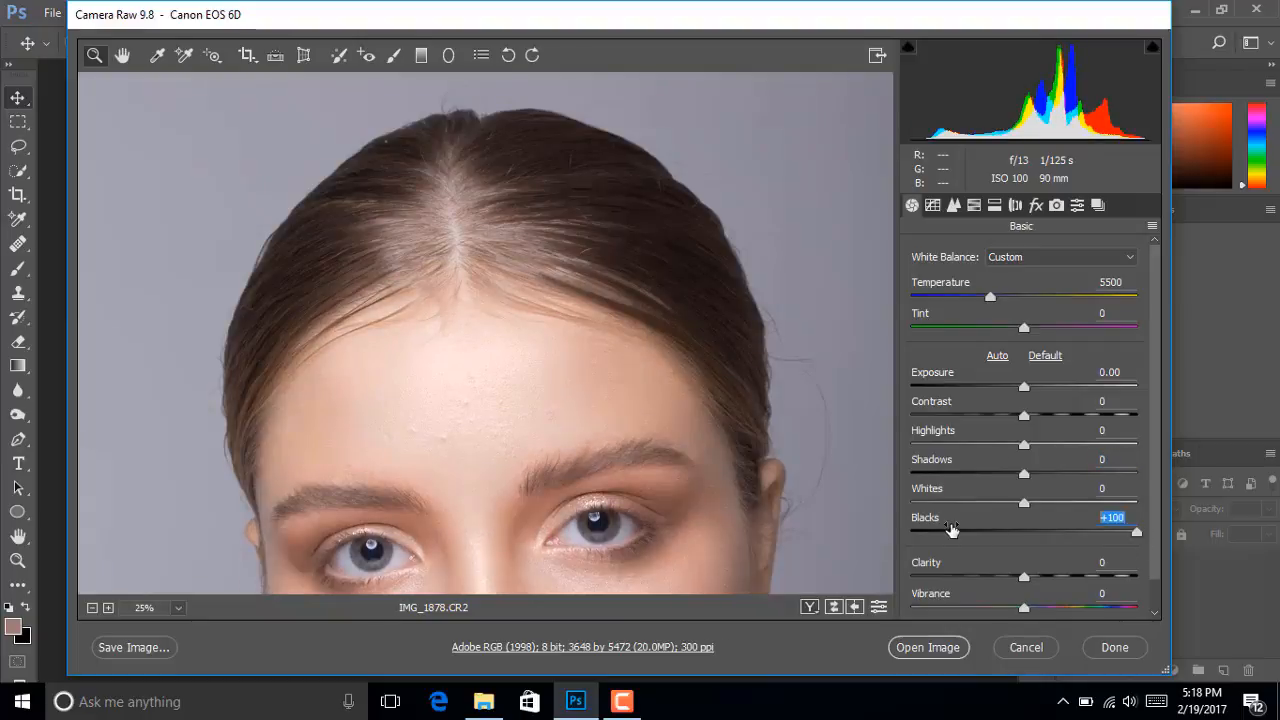
text(0)
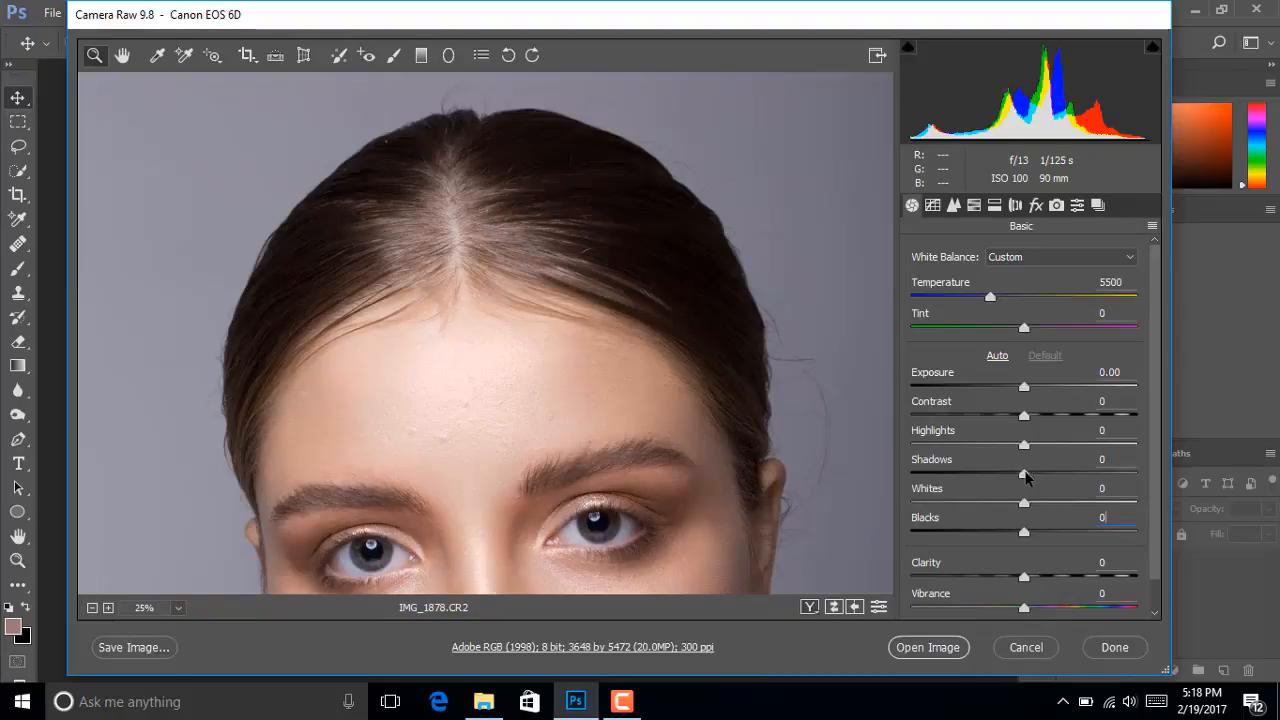
Try Shadows at -100 against Blacks at +100 once more, and return both to 0
drag(1027, 478, 812, 474)
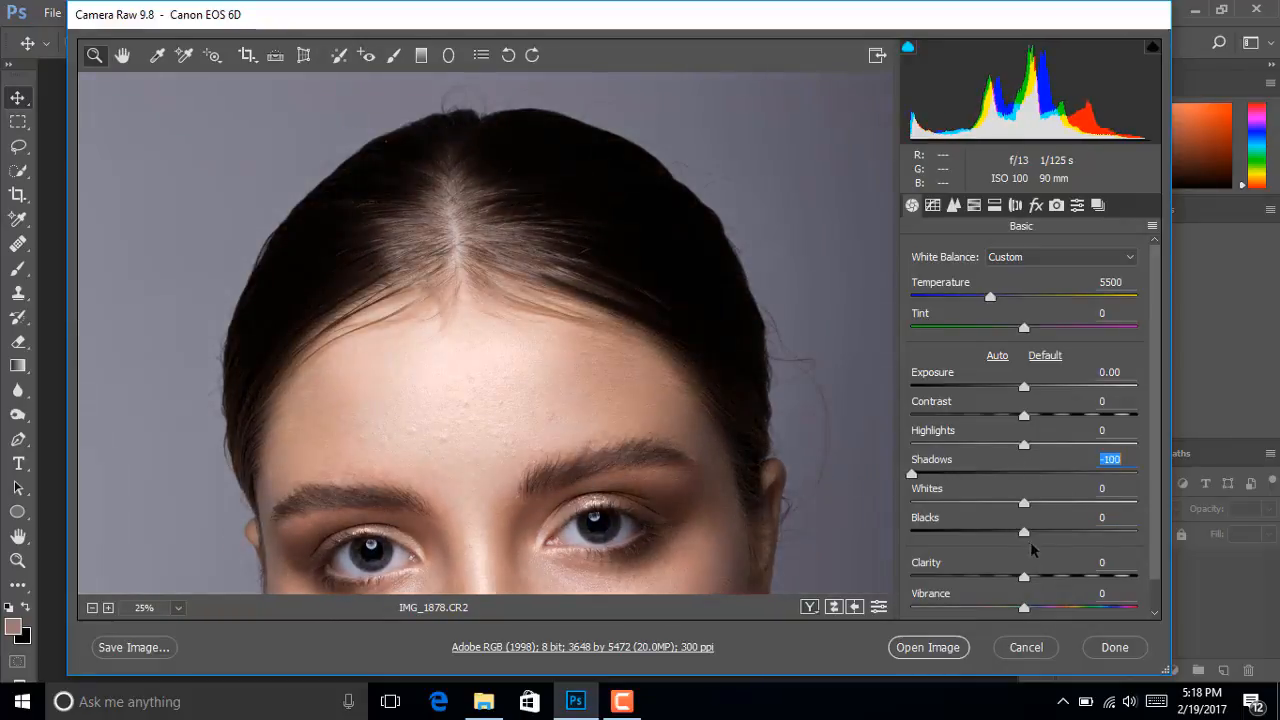
drag(1024, 533, 1140, 532)
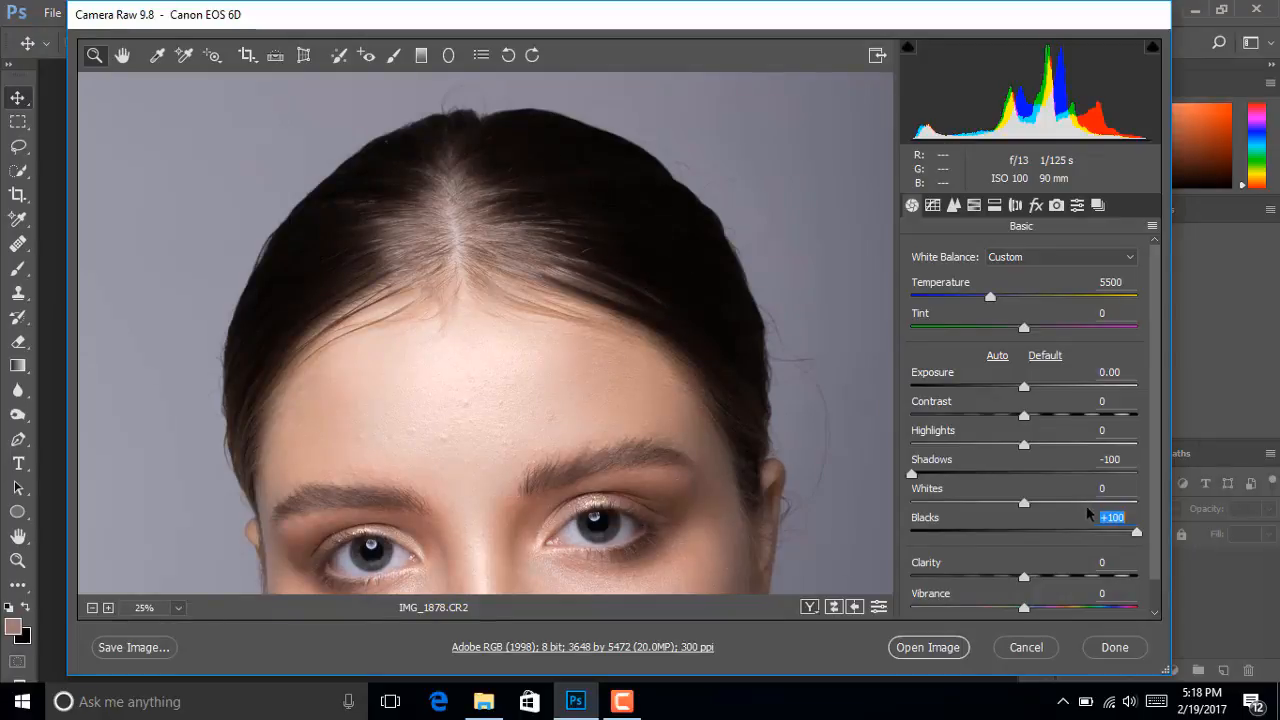
click(1022, 471)
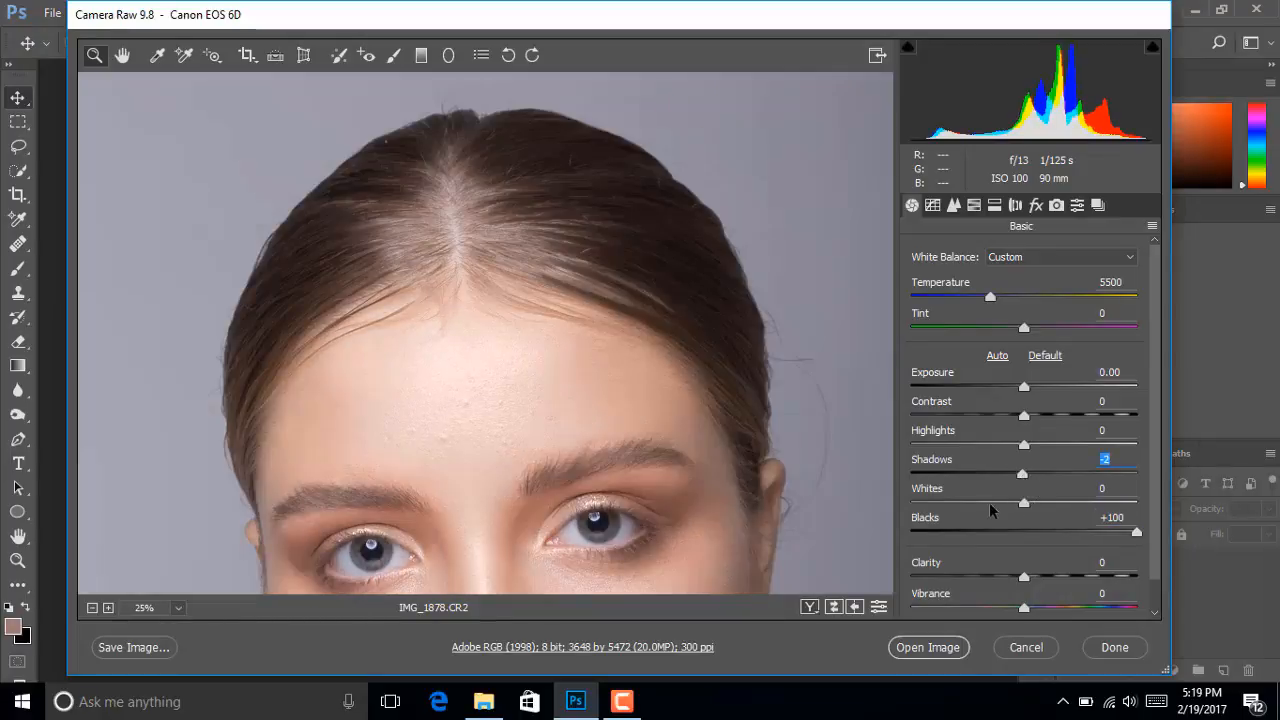
text(0)
click(1026, 533)
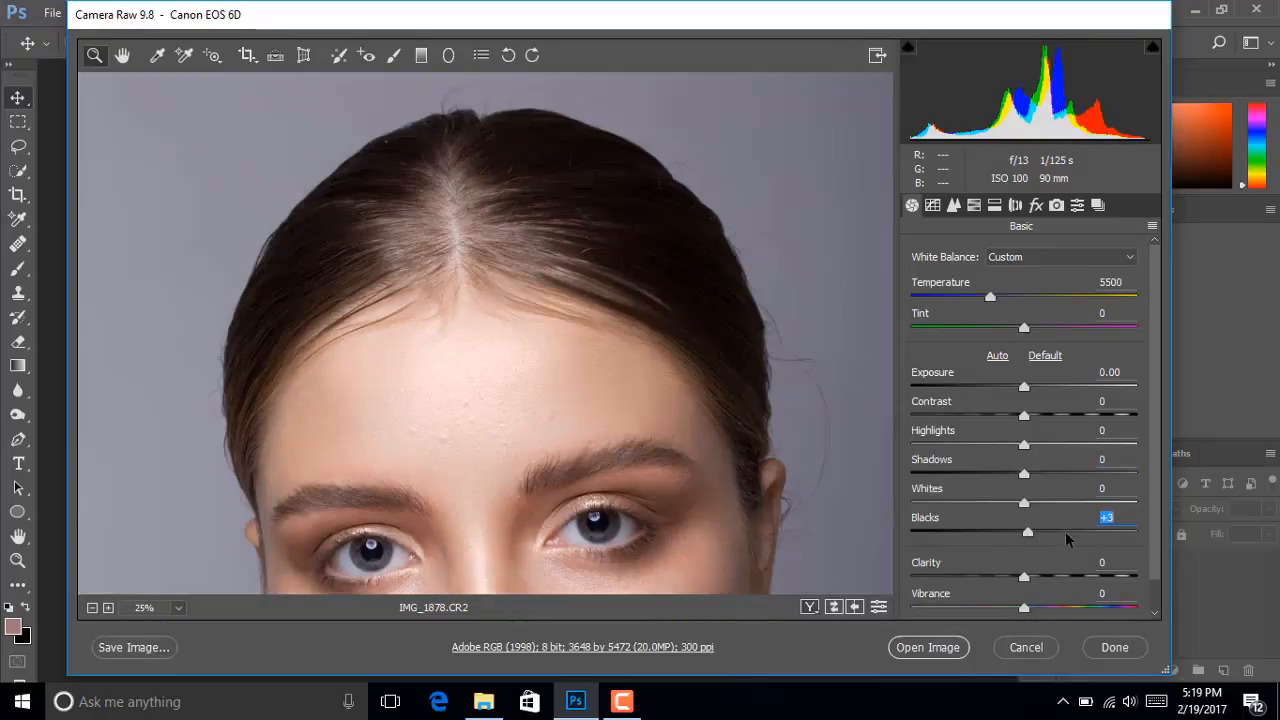
text(0)
Try raising Clarity and lowering it to -100 while viewing the face, and reset it to 0
scroll(620, 450, down, 5)
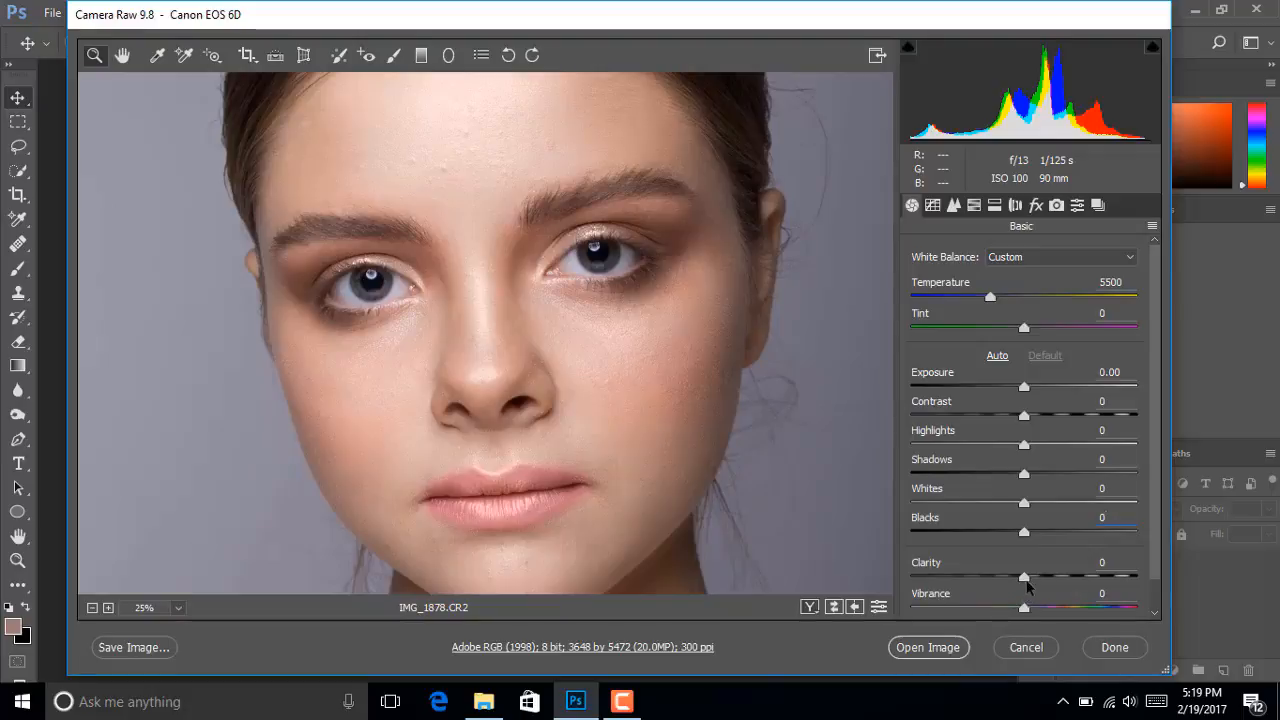
drag(1029, 579, 1205, 570)
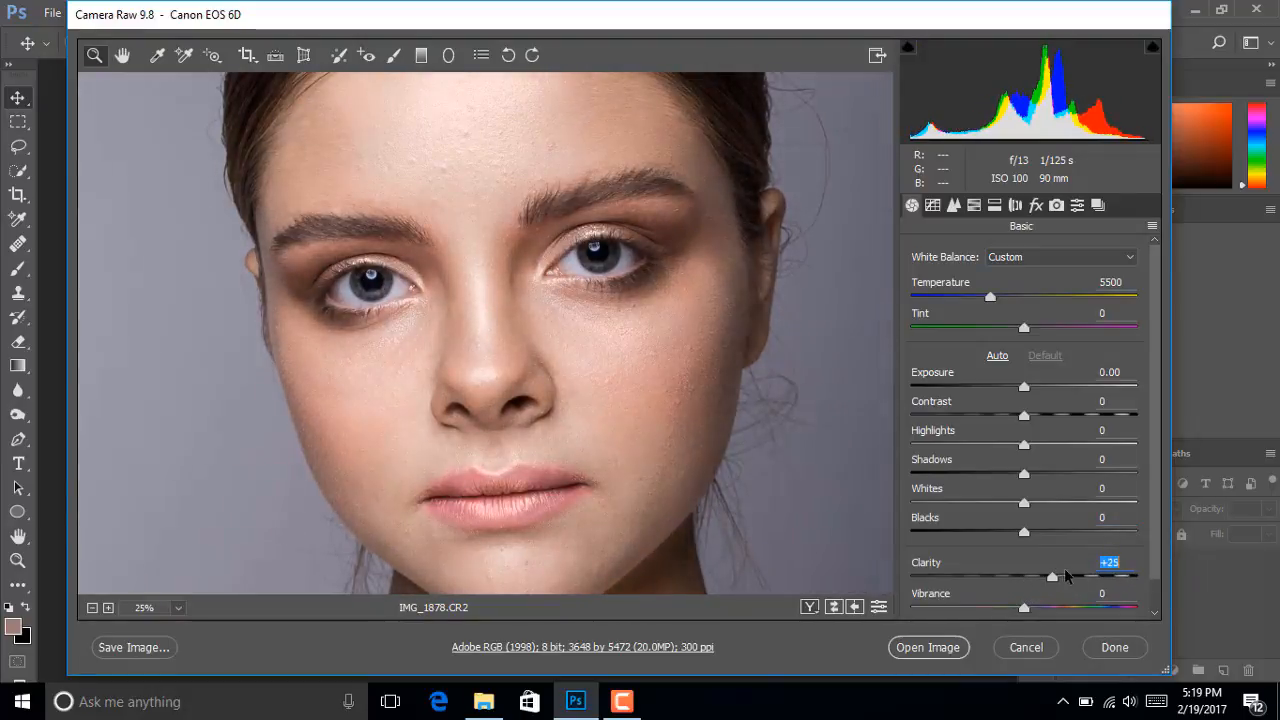
drag(1192, 573, 957, 592)
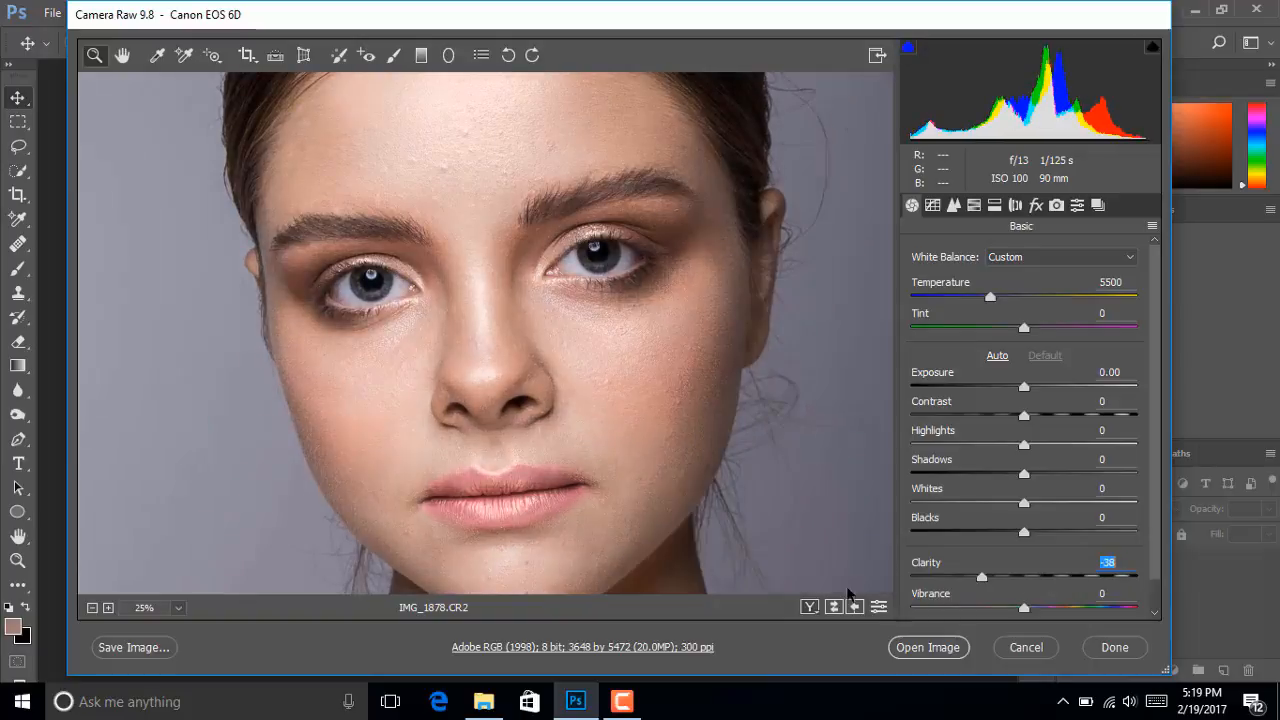
drag(827, 594, 876, 594)
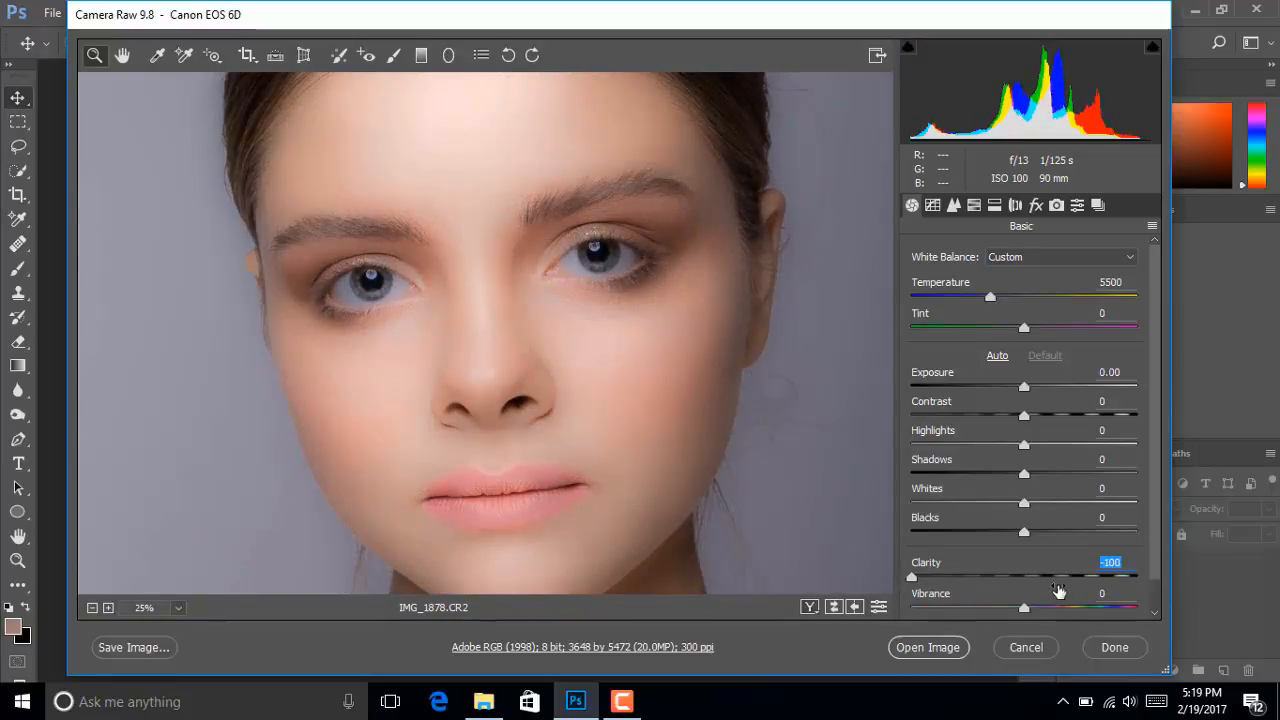
text(0)
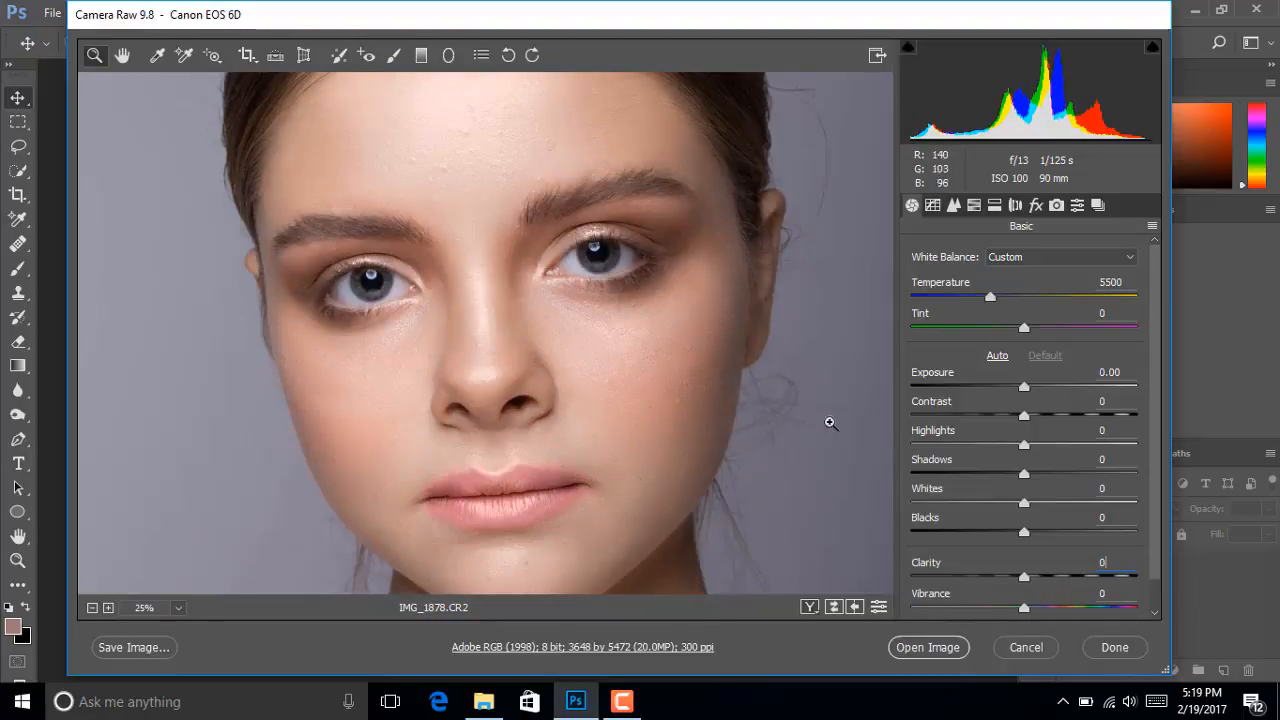
Try Vibrance at -3 and reset it to 0
mouse_move(1024, 608)
mouse_down()
mouse_move(1193, 615)
mouse_move(845, 613)
mouse_move(1022, 612)
mouse_up()
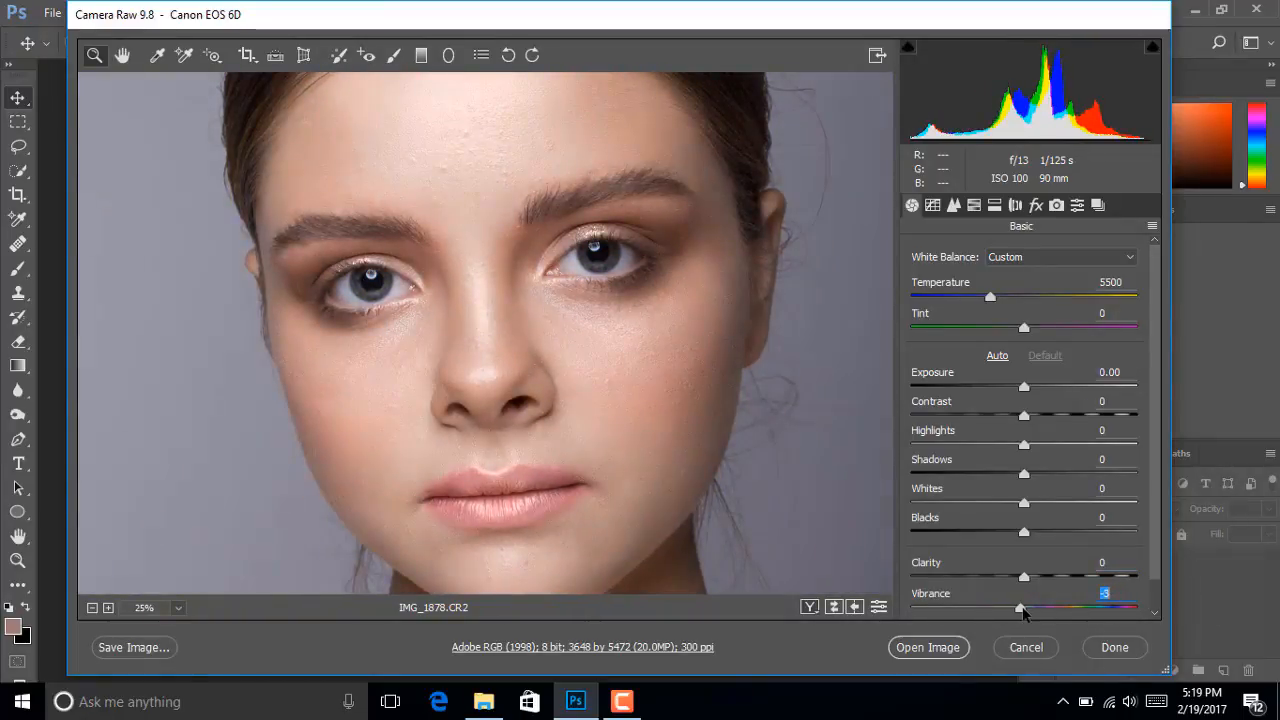
double_click(1022, 610)
scroll(1150, 551, down, 2)
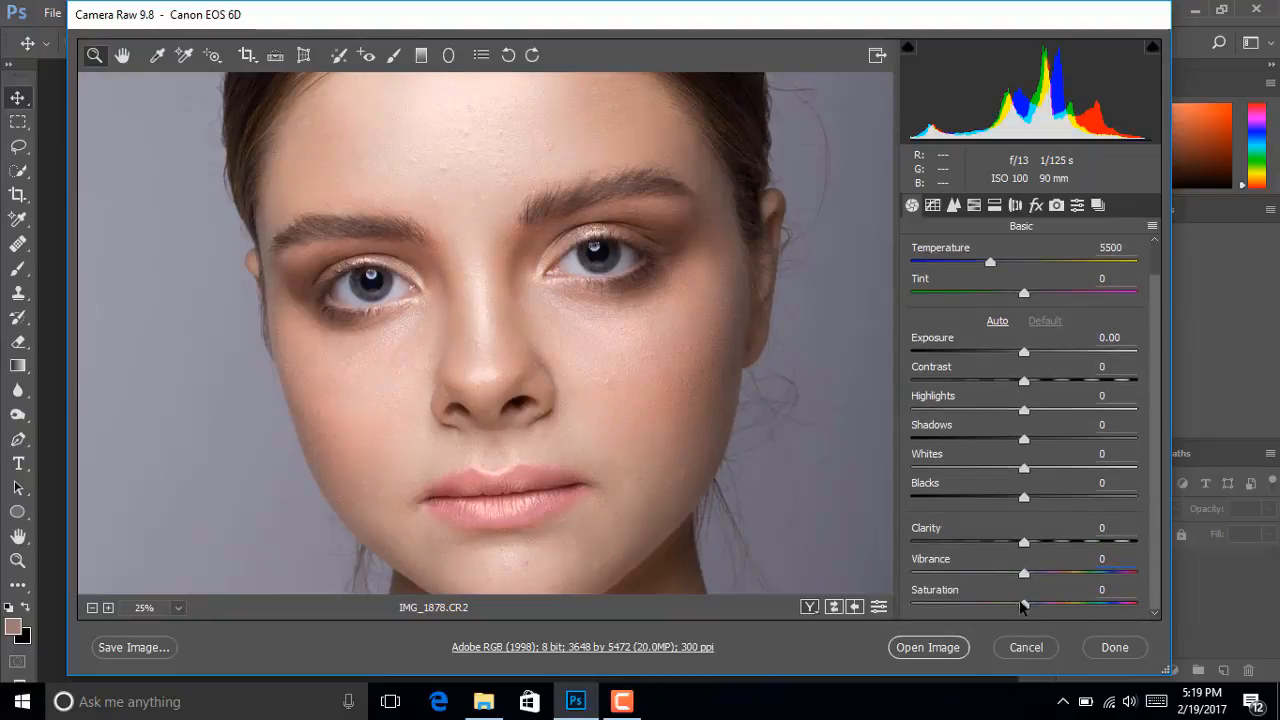
Try Saturation at -100 and a change to the Dehaze amount, resetting each to 0
drag(1022, 606, 830, 612)
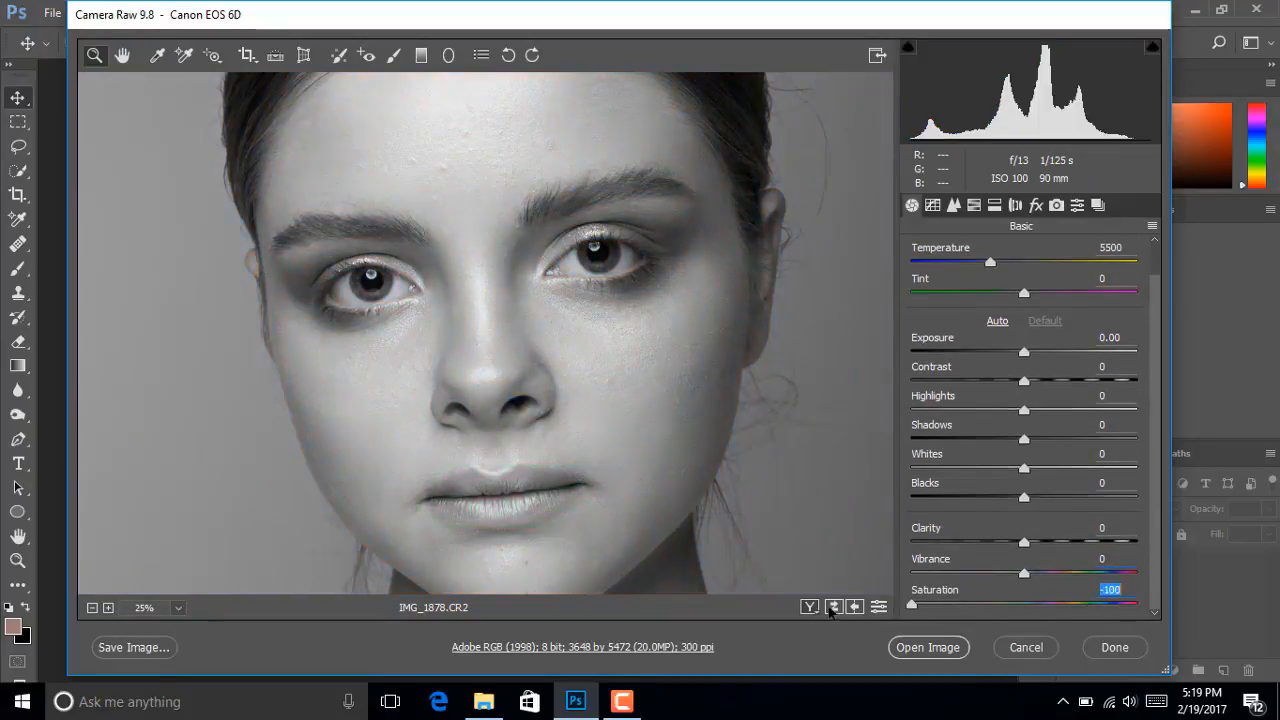
double_click(1101, 590)
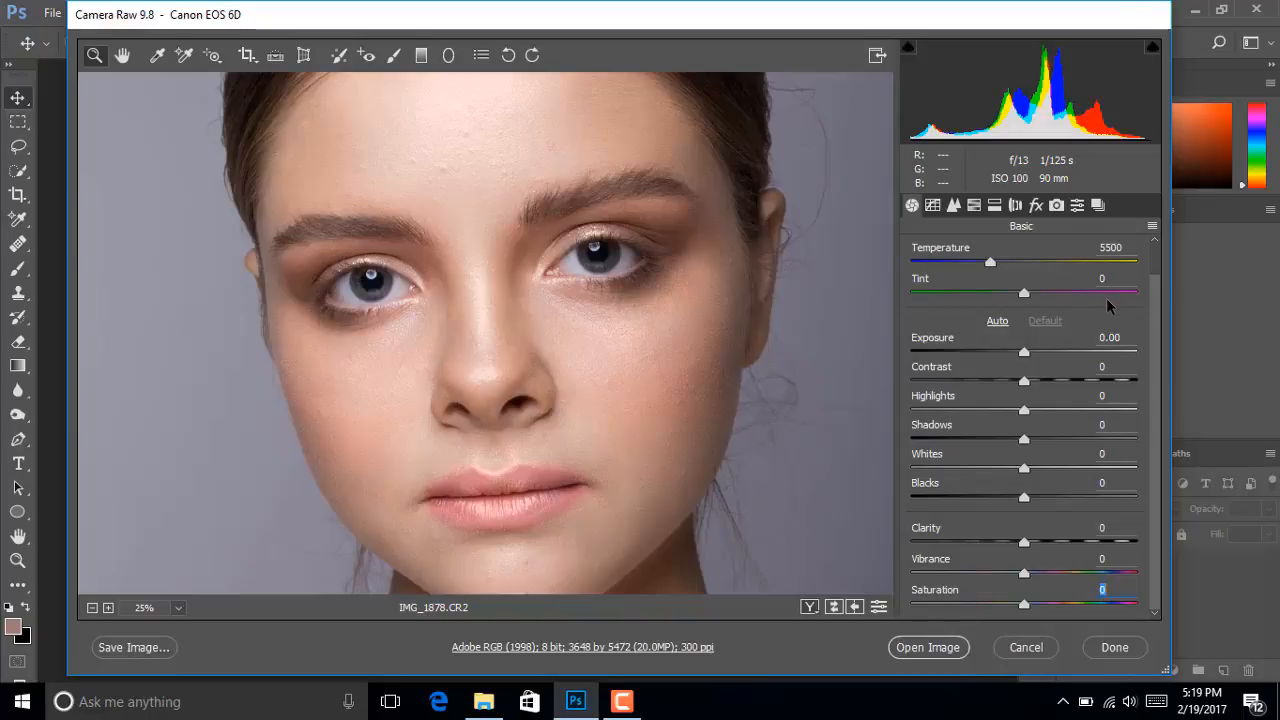
click(1036, 206)
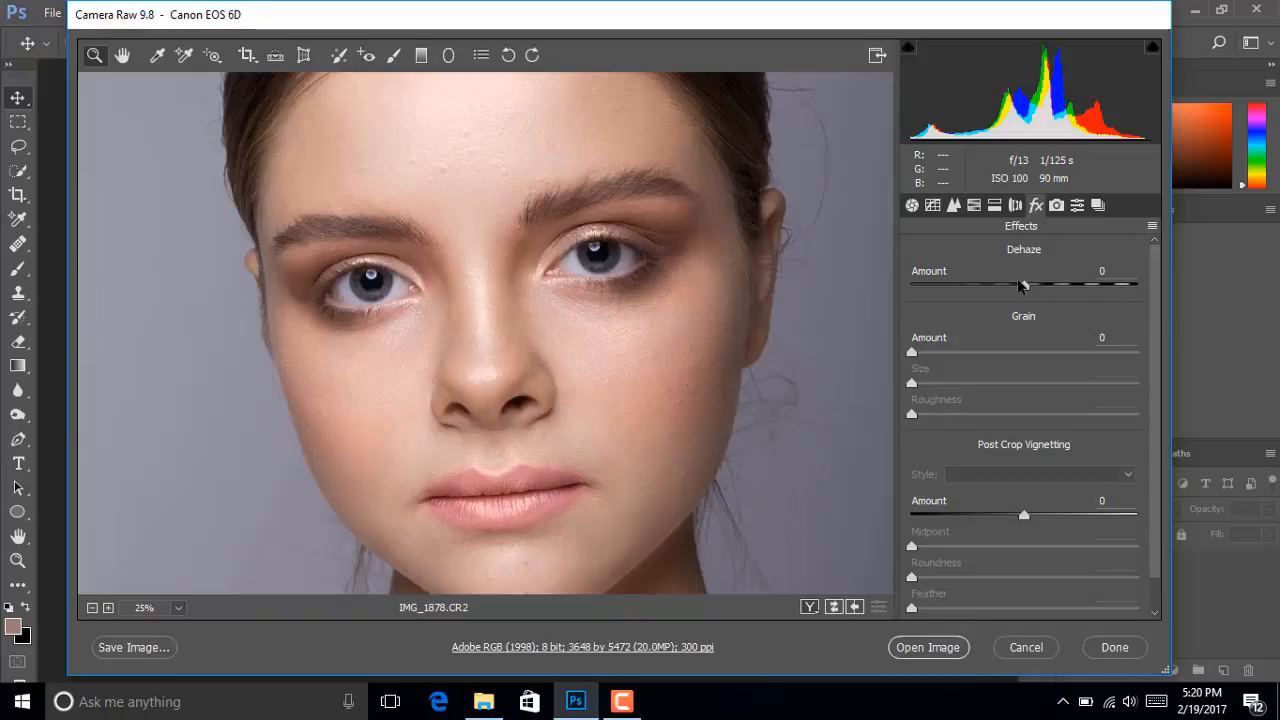
drag(1024, 286, 1050, 298)
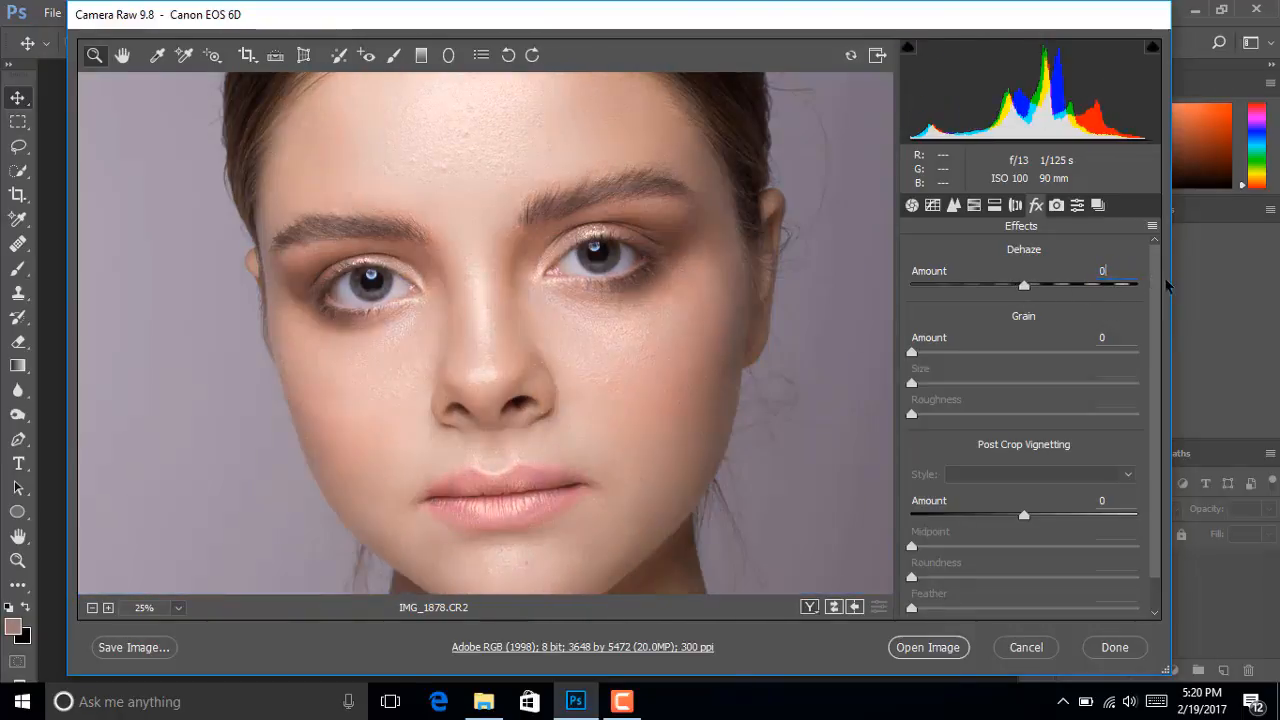
text(0)
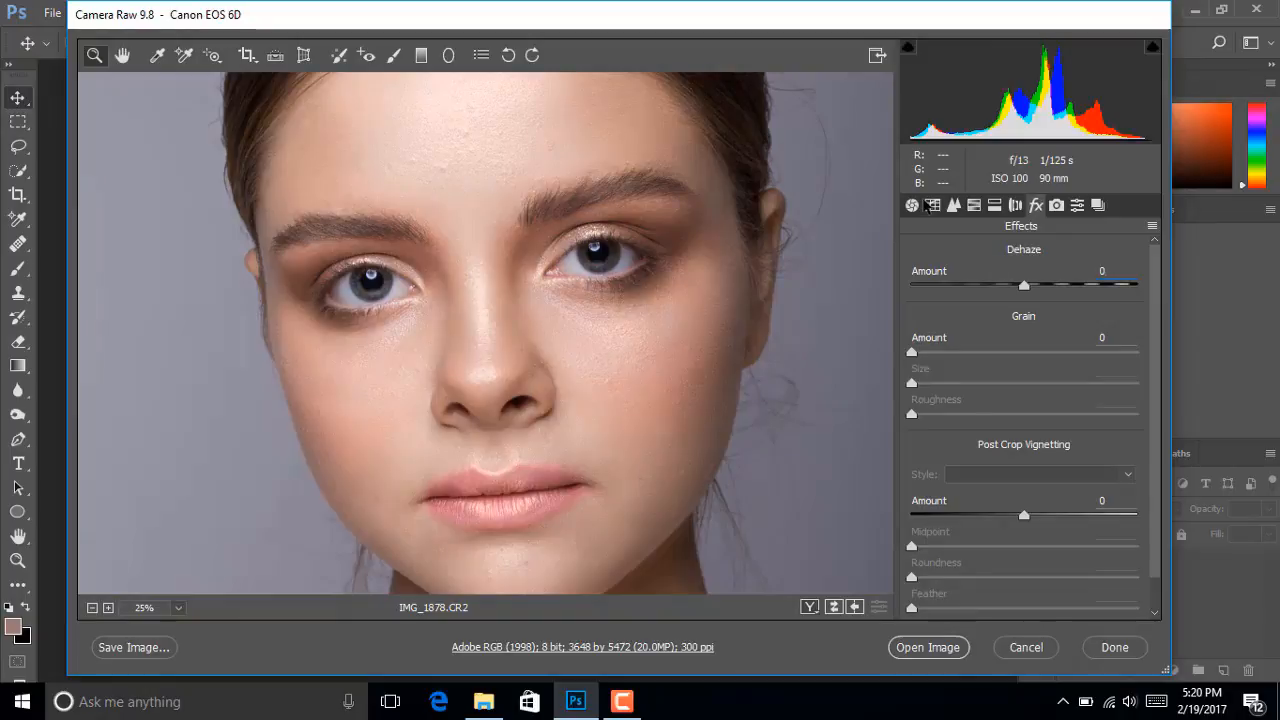
click(912, 206)
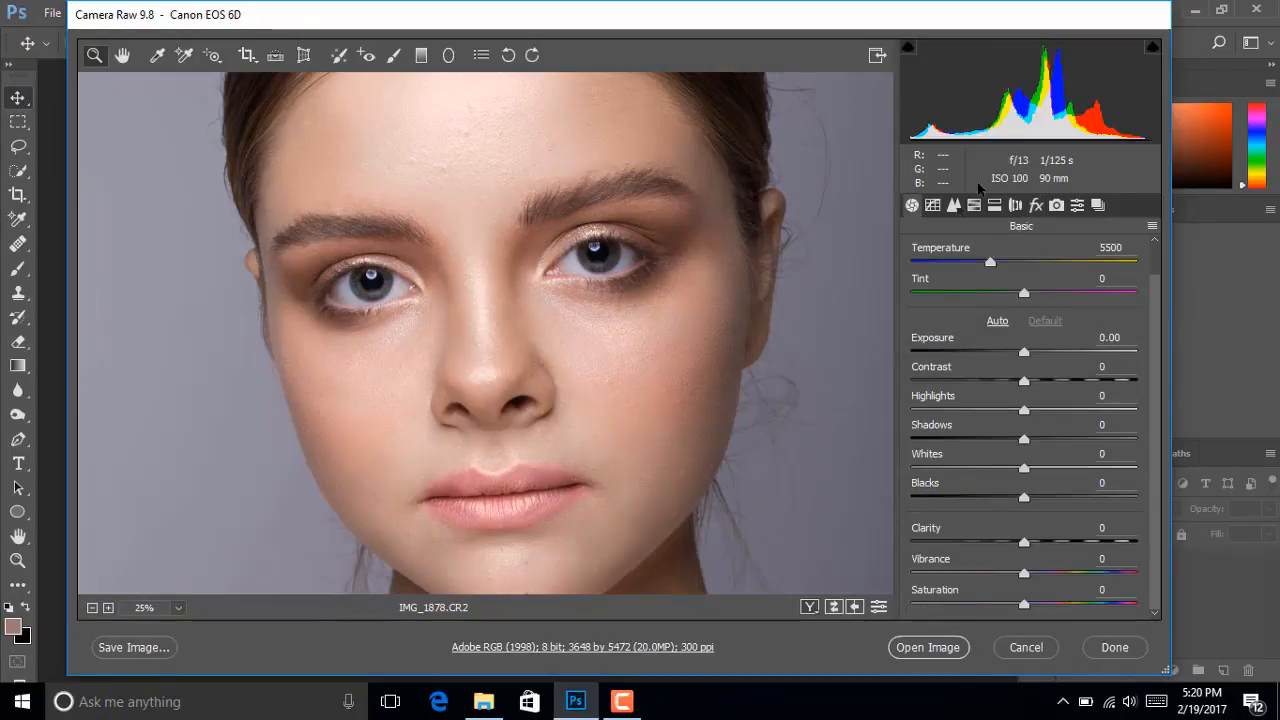
click(933, 206)
click(955, 207)
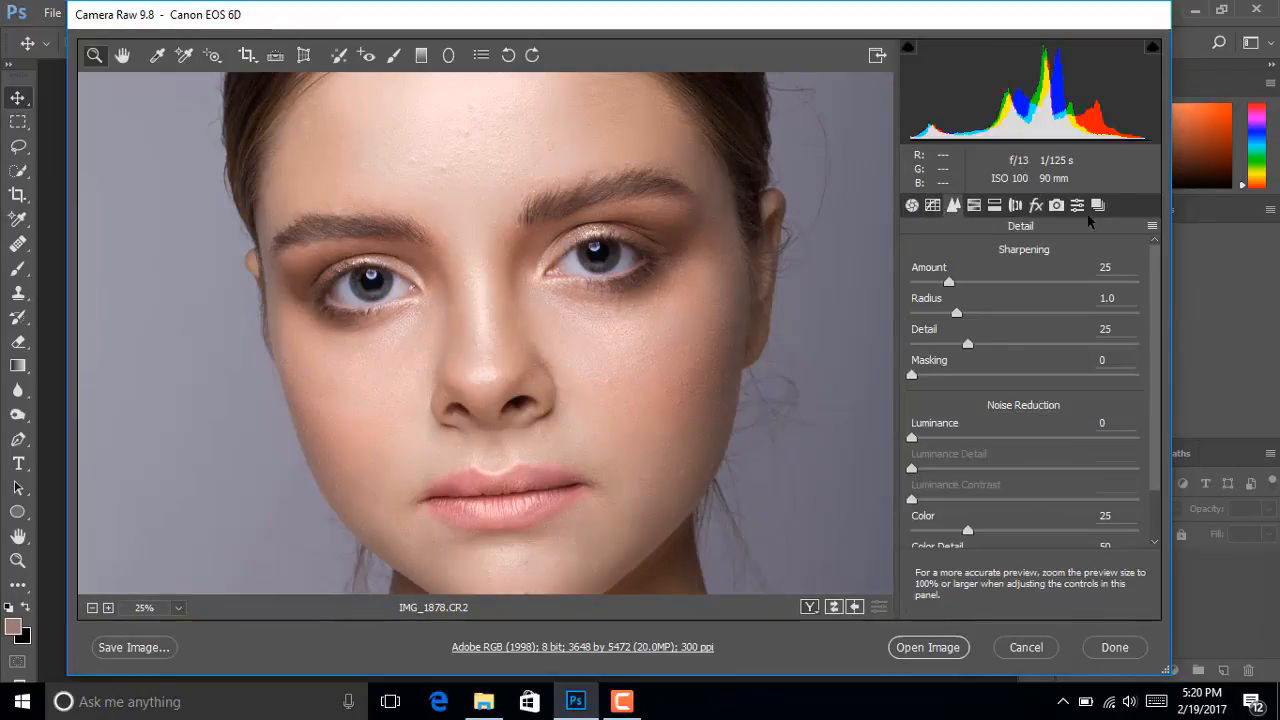
click(913, 206)
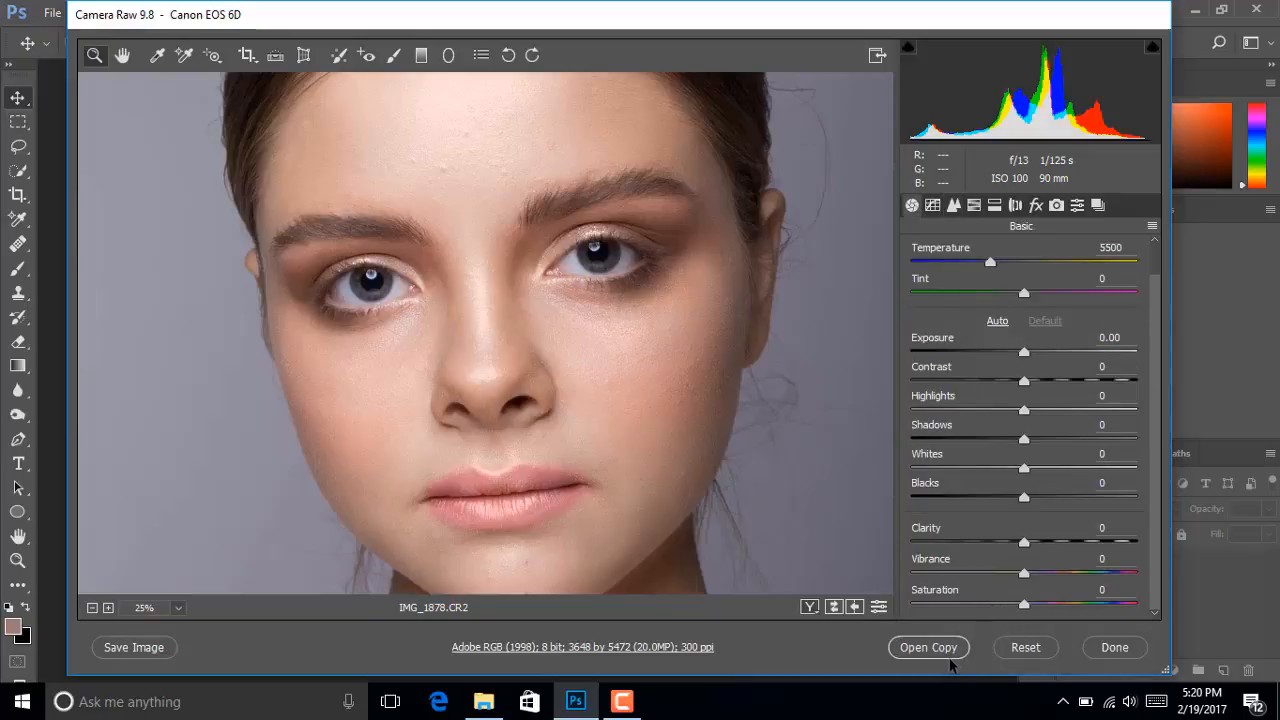
Open a copy of the raw portrait from Camera Raw in the main Photoshop workspace
key(alt)
key(alt)
alt+click(930, 655)
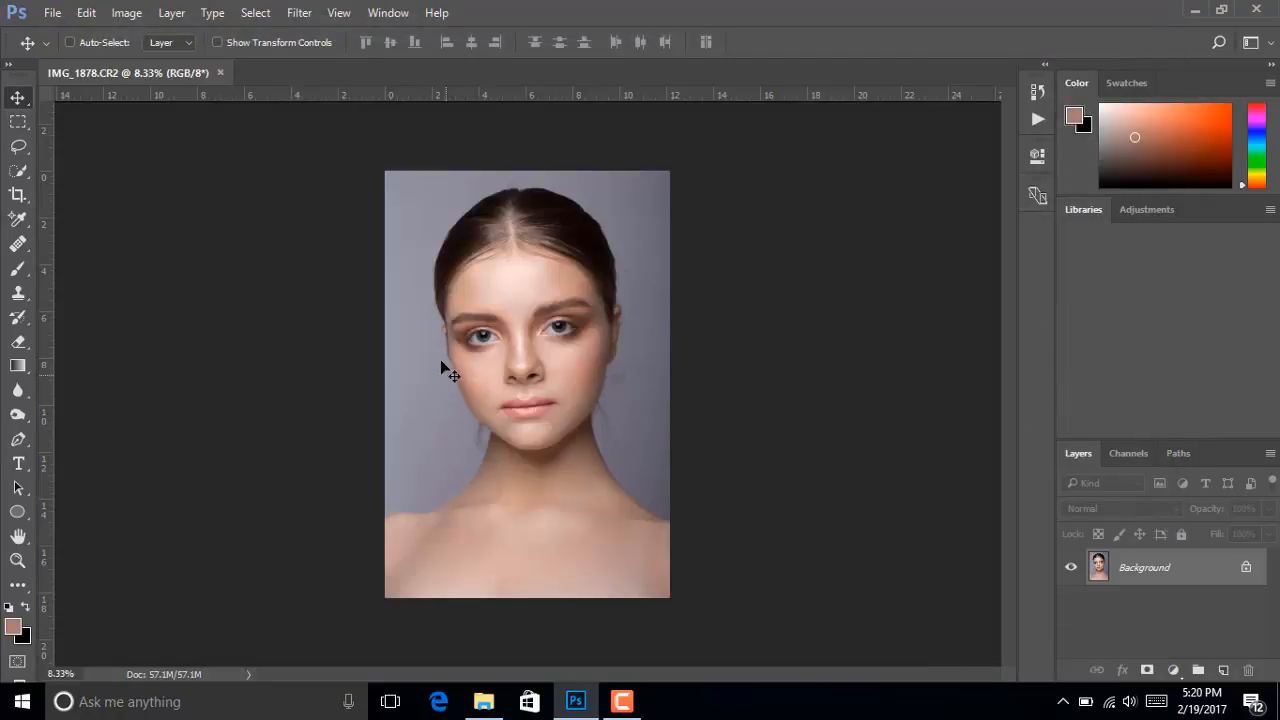
Examine the skin on the forehead, face and neck of the opened portrait up close
key(ctrl+plus)
scroll(512, 316, up, 9)
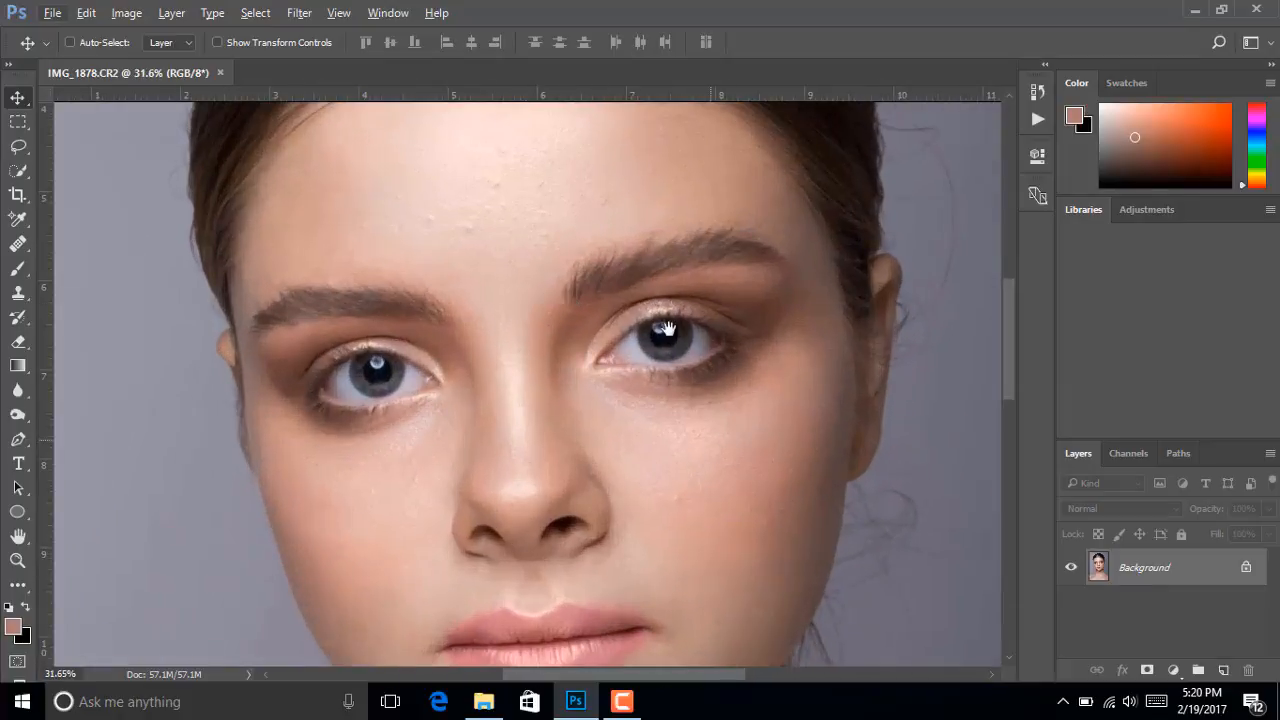
drag(678, 306, 629, 411)
drag(641, 357, 720, 380)
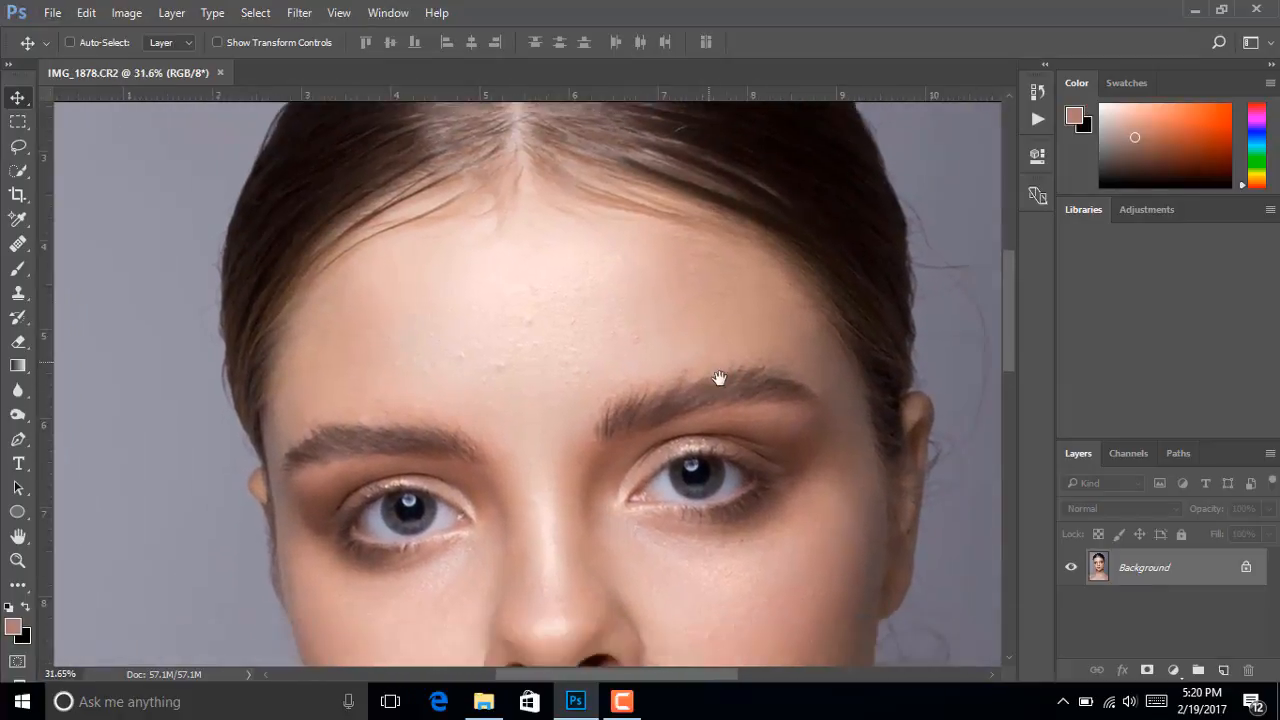
scroll(525, 380, up, 4)
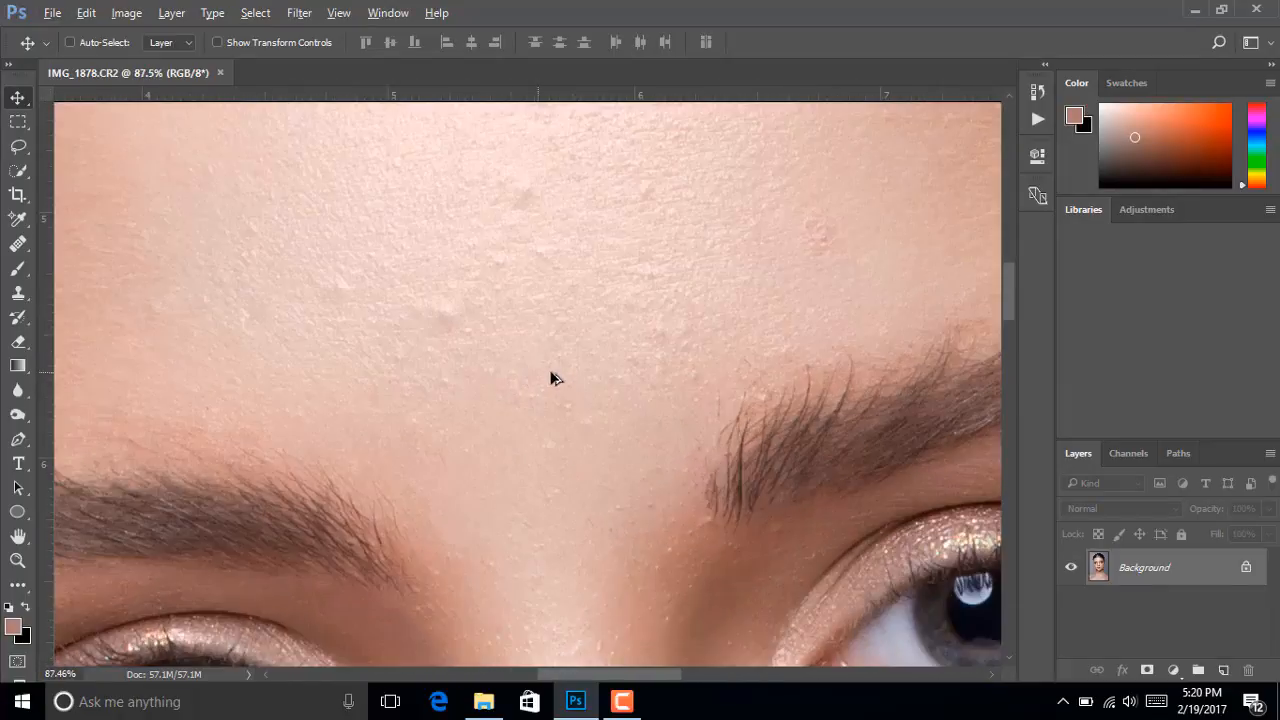
scroll(560, 378, down, 1)
scroll(565, 378, down, 3)
scroll(575, 378, down, 6)
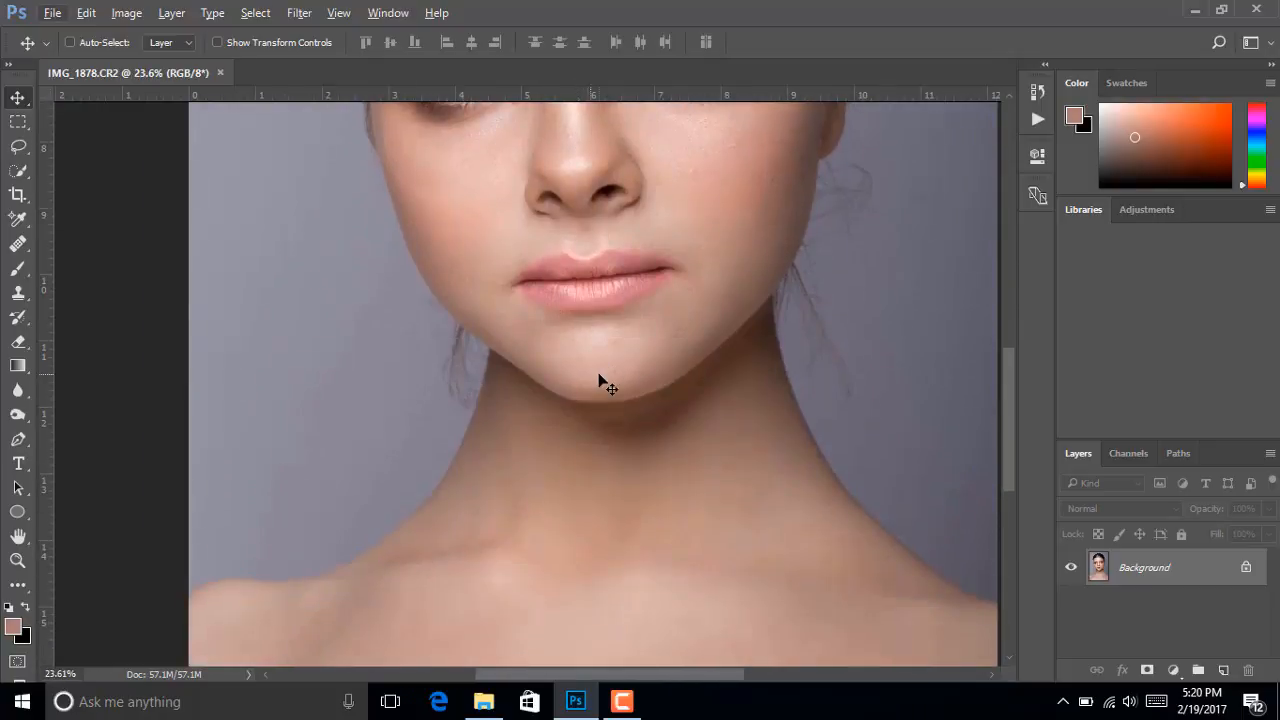
scroll(620, 385, up, 2)
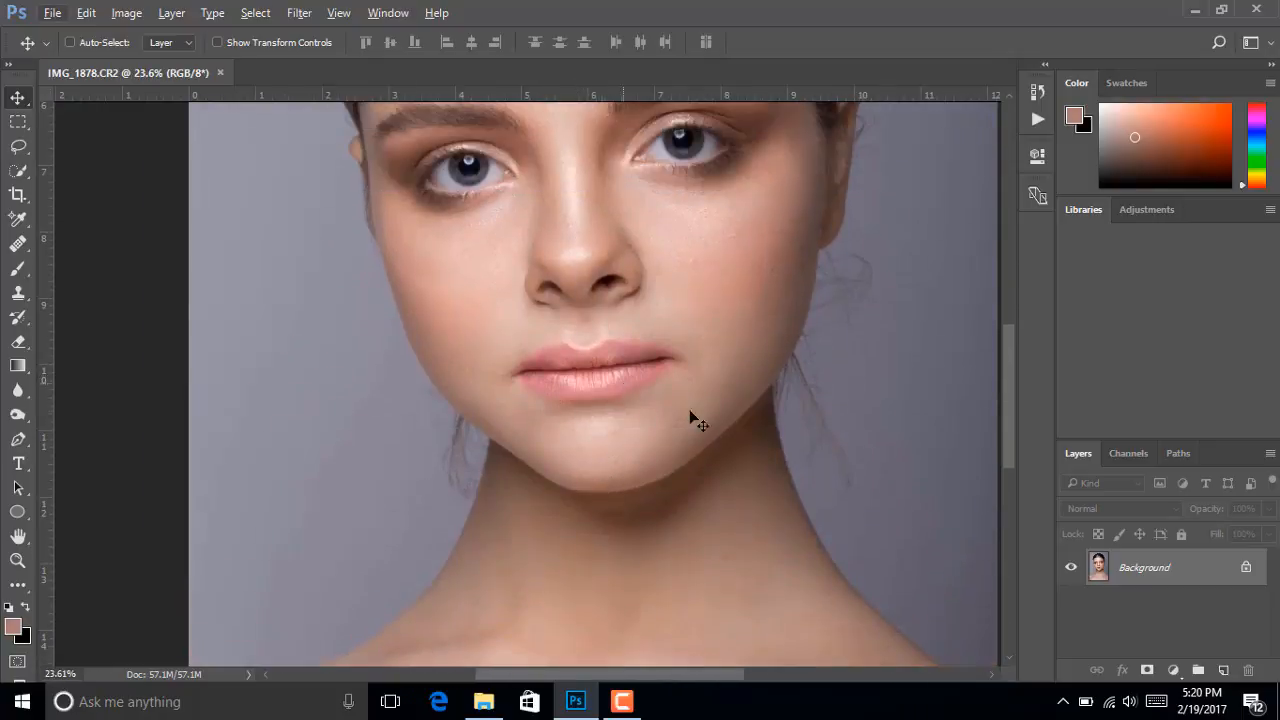
Try adding an empty layer above the Background while viewing the cheek, and delete that layer
click(1224, 670)
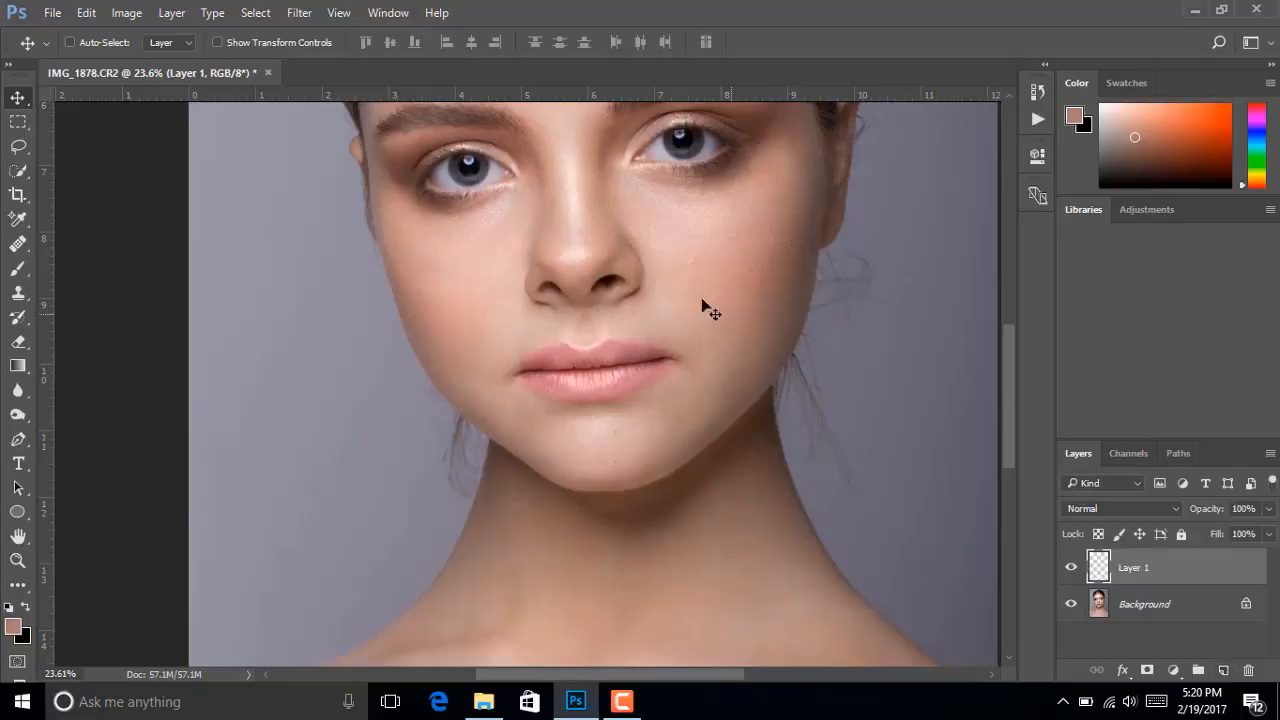
scroll(703, 306, up, 6)
scroll(630, 218, up, 3)
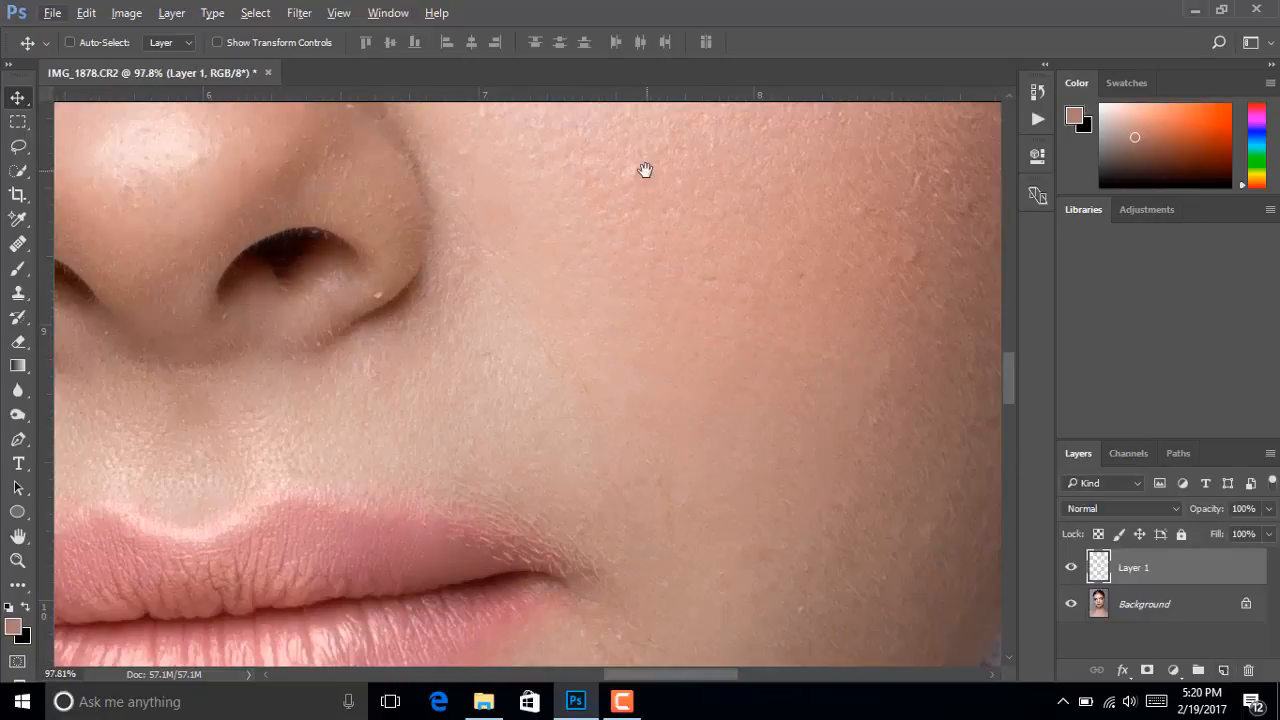
scroll(640, 250, up, 2)
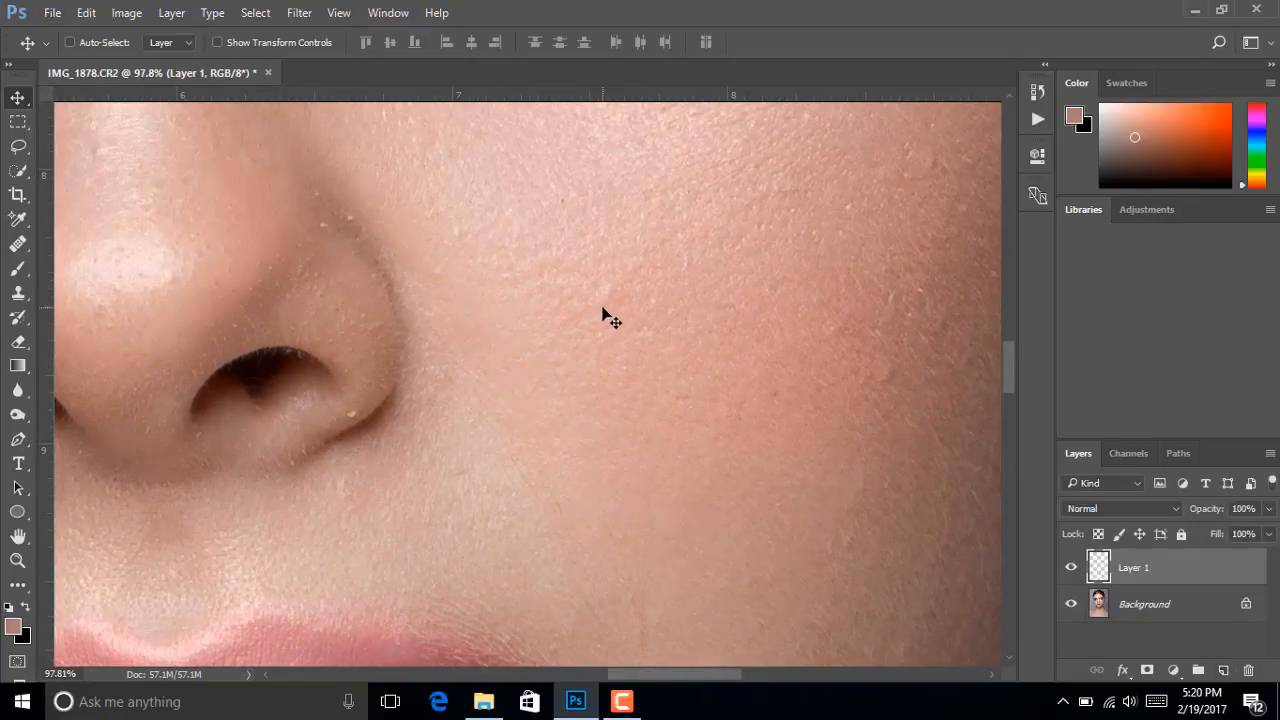
scroll(603, 311, down, 3)
scroll(603, 313, down, 2)
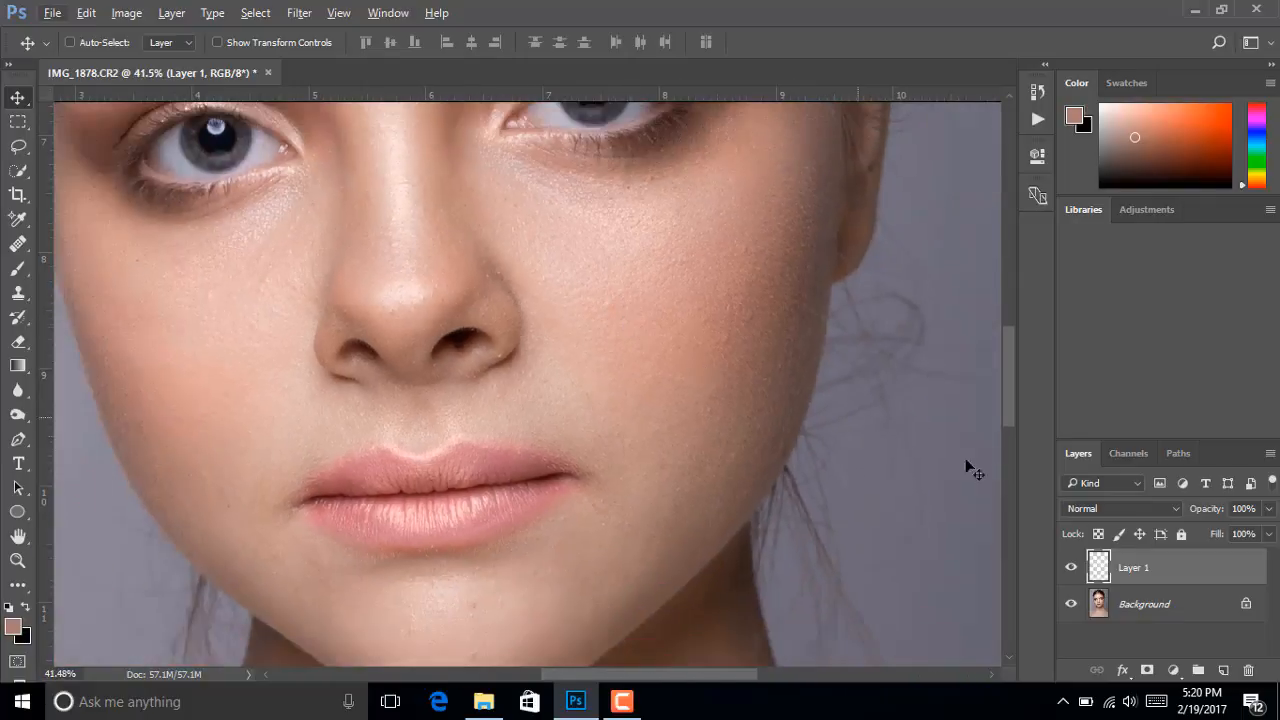
drag(1153, 569, 1248, 670)
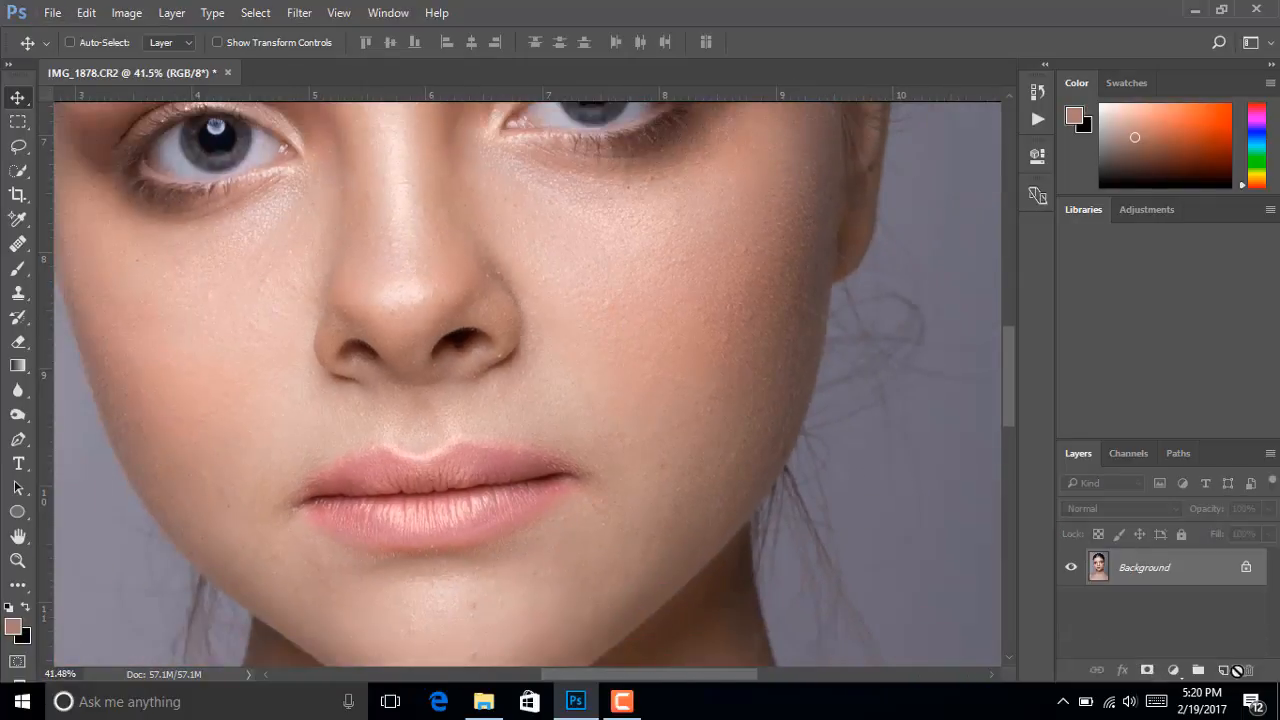
Examine the skin texture and shading under the eye and across the cheek
scroll(520, 380, up, 2)
scroll(537, 385, up, 1)
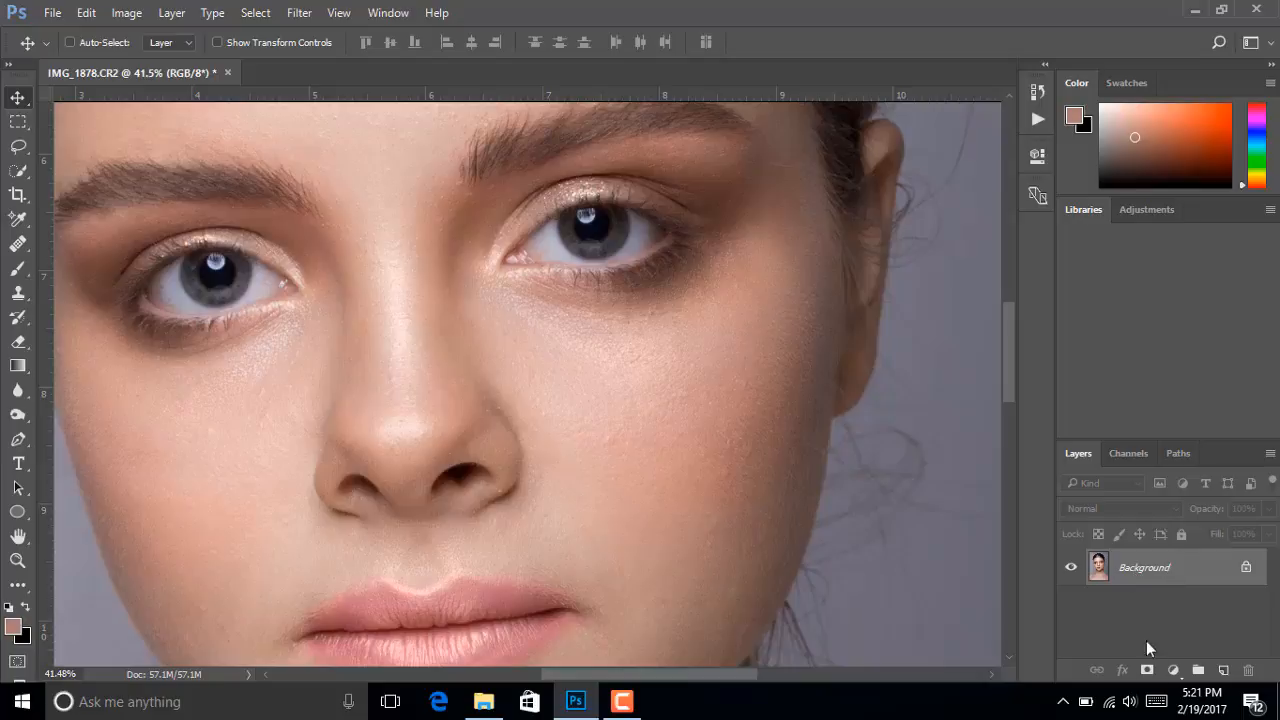
scroll(746, 370, up, 5)
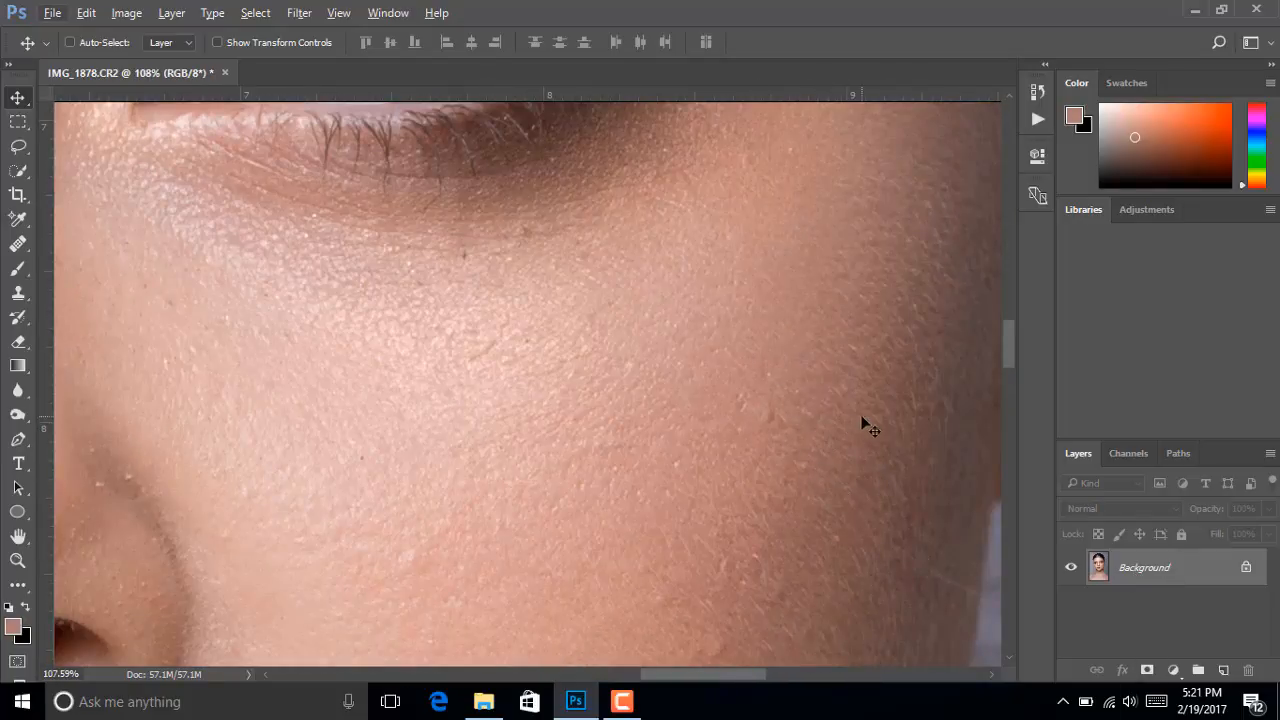
scroll(560, 368, up, 2)
scroll(560, 370, up, 1)
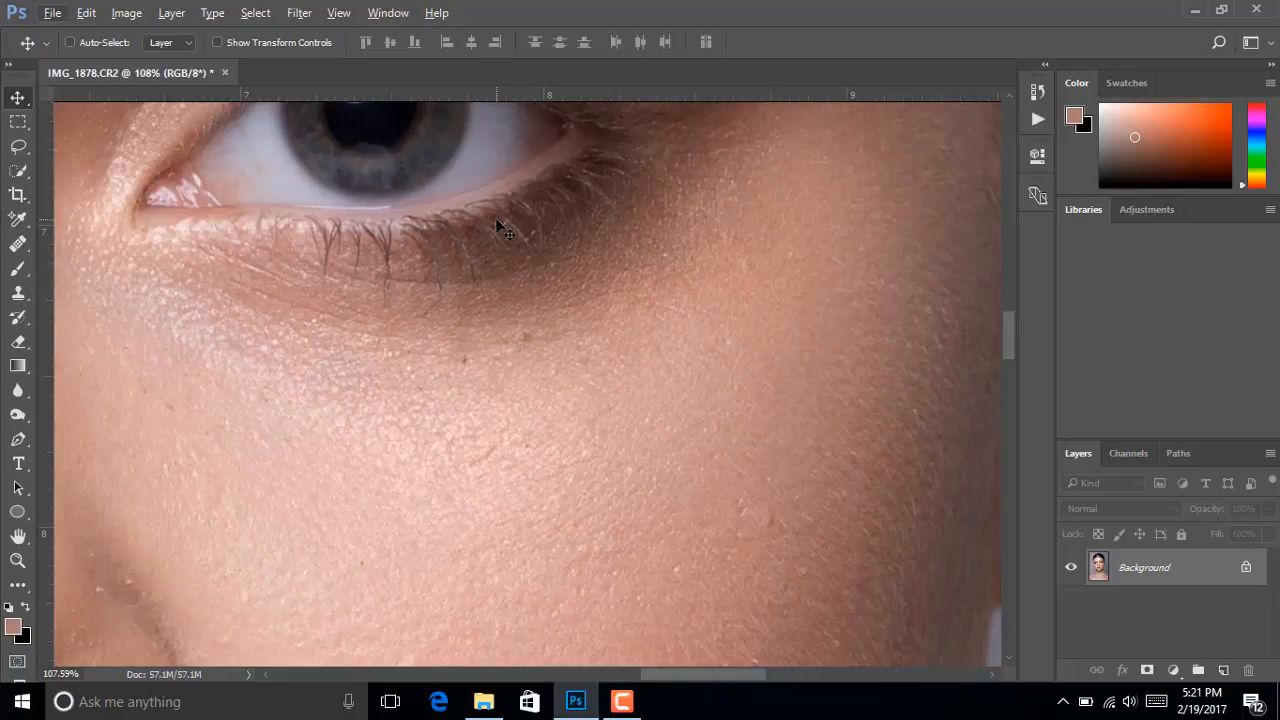
scroll(670, 430, down, 4)
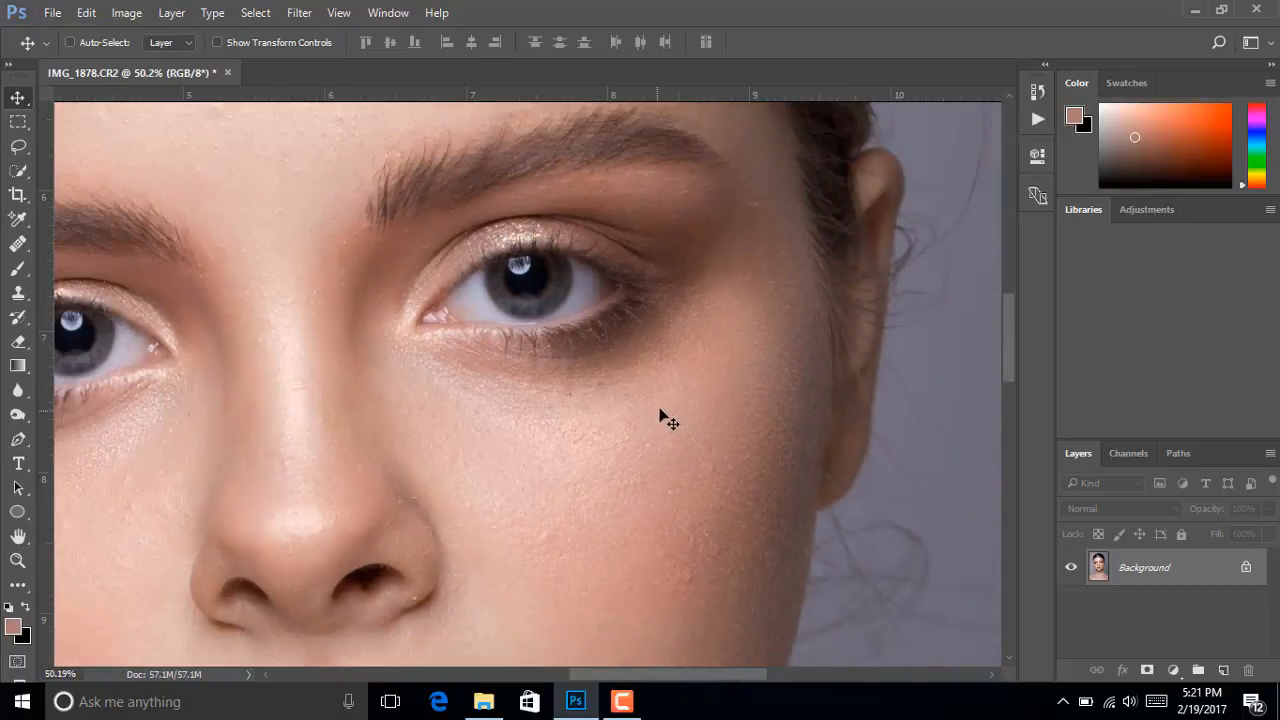
scroll(606, 408, down, 2)
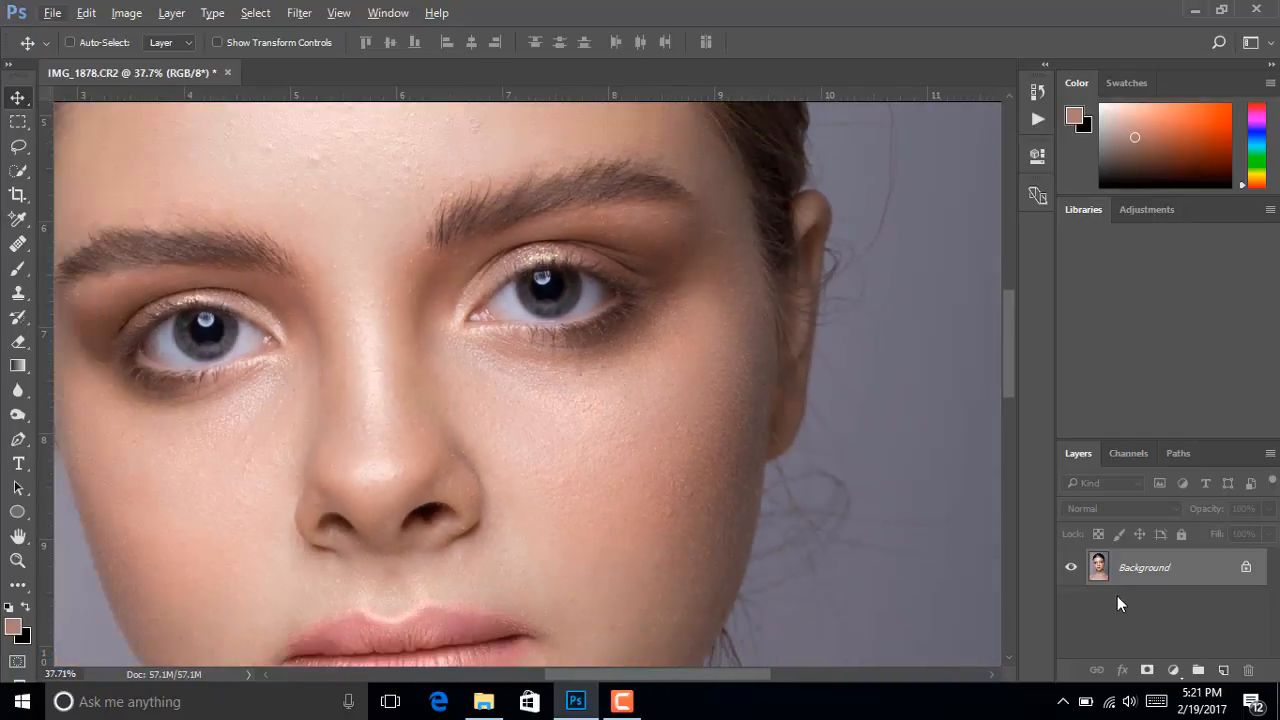
Duplicate the Background layer, hide the copy and make the Background the active layer
key(ctrl)
key(ctrl+j)
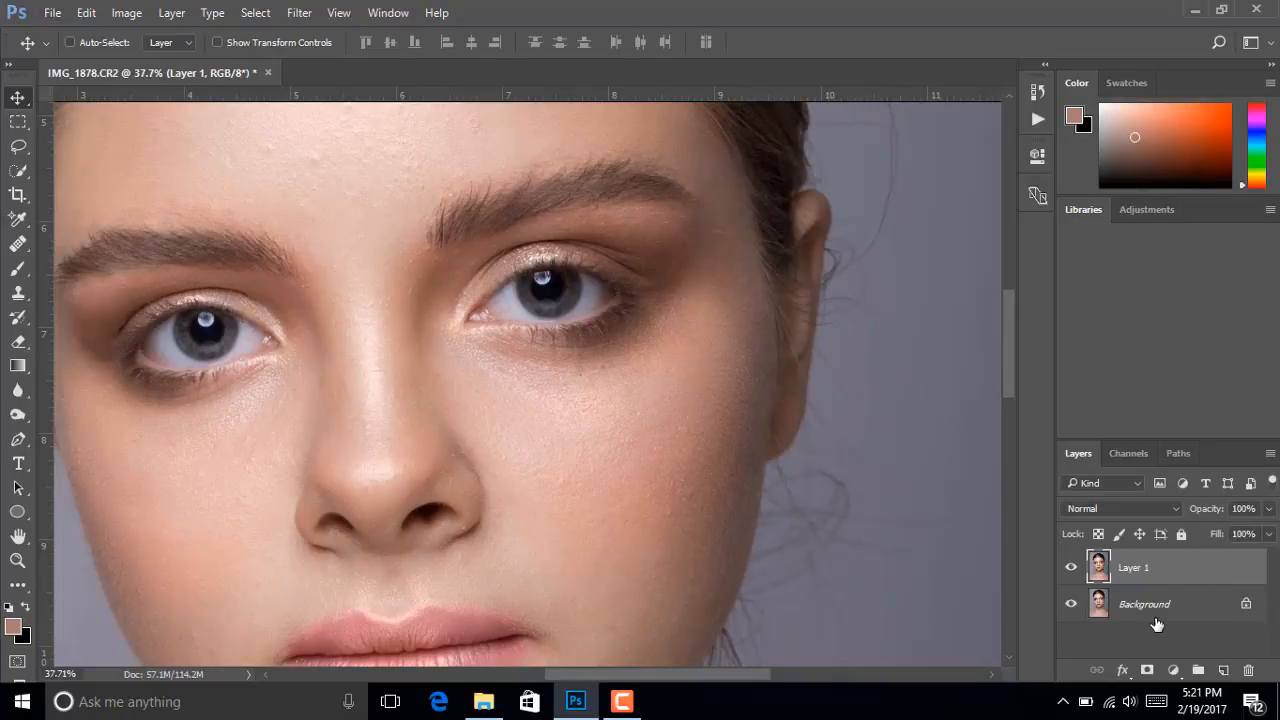
click(1155, 610)
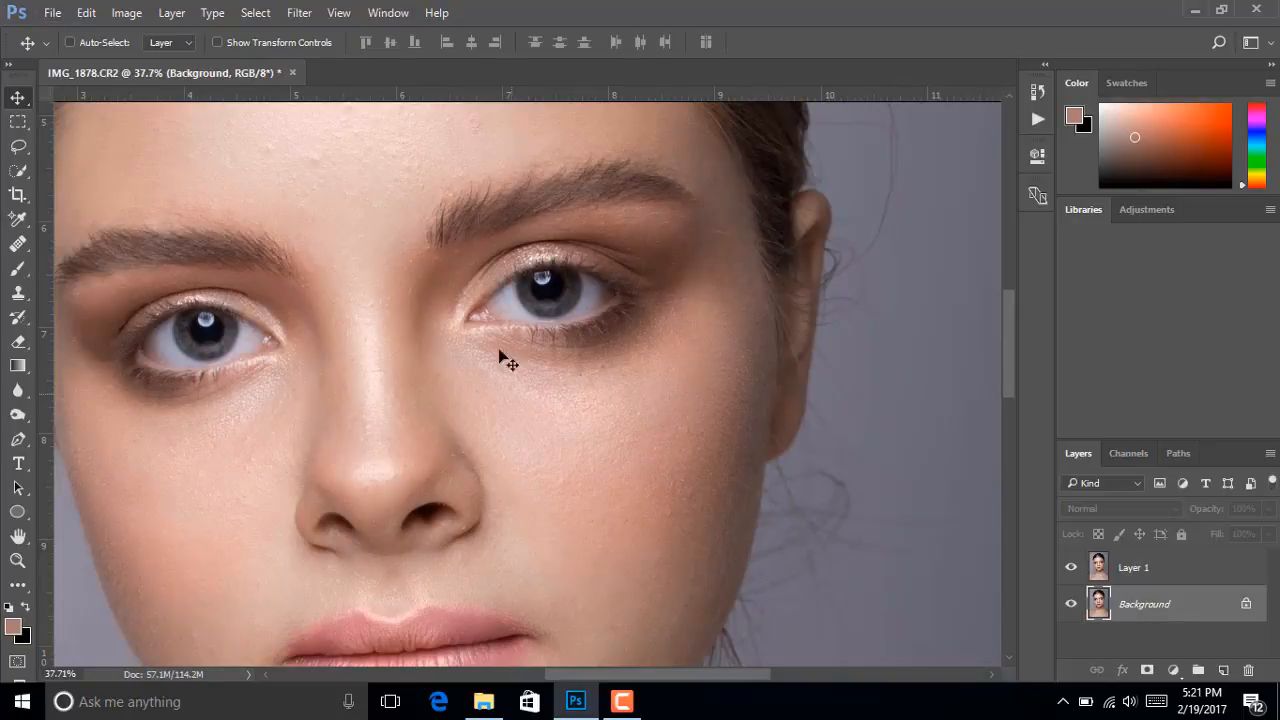
click(1072, 569)
click(1072, 569)
click(1072, 569)
Apply a Gaussian Blur with a 30-pixel radius to the Background and make Layer 1 visible again
click(301, 14)
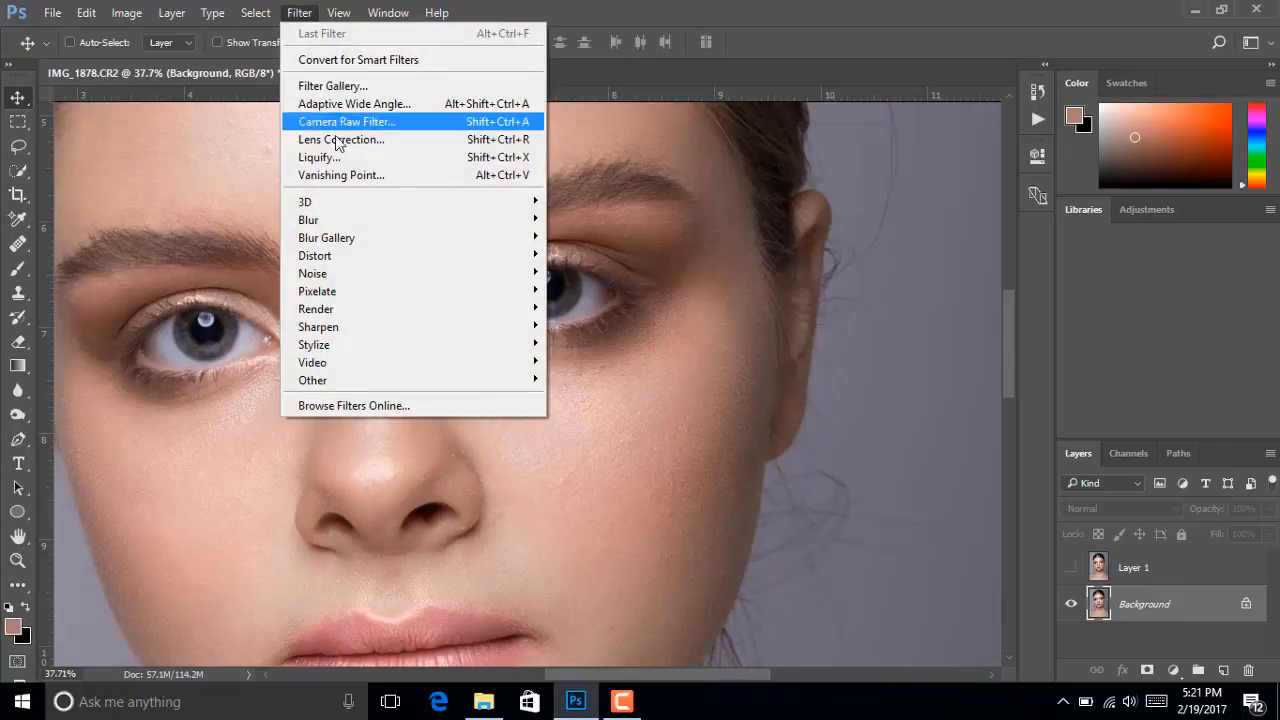
mouse_move(350, 219)
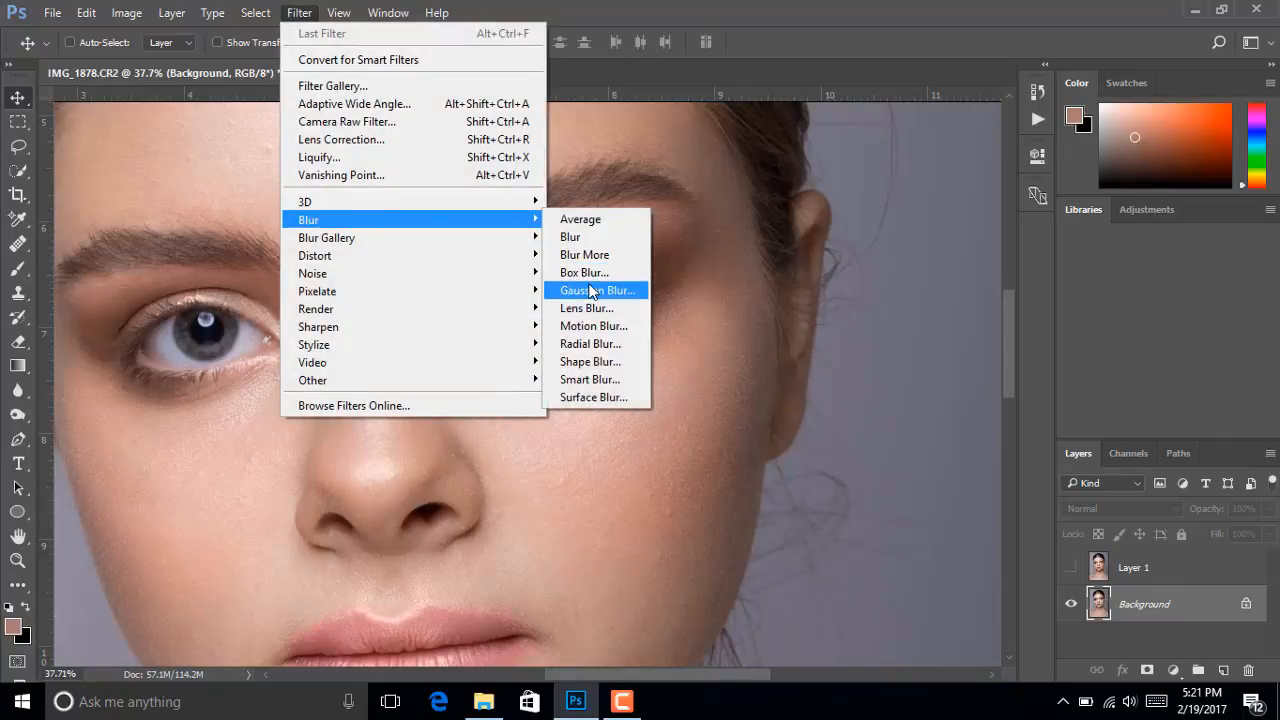
click(591, 291)
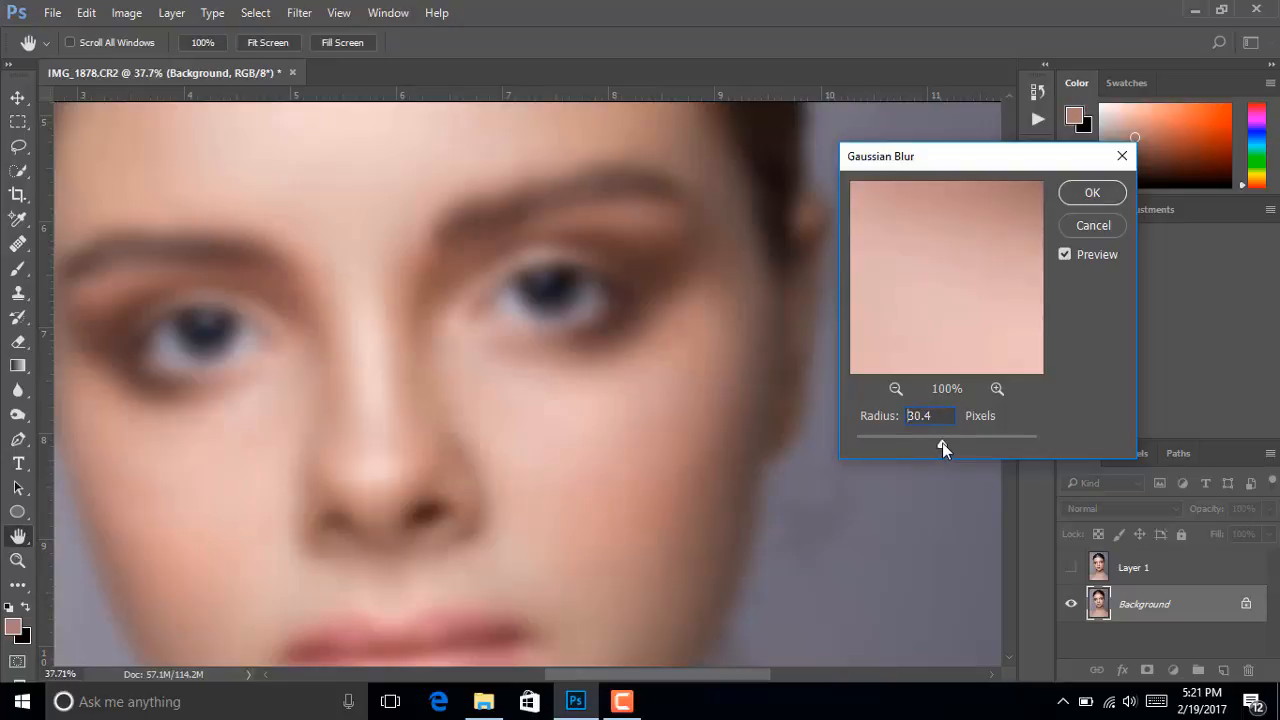
drag(942, 442, 944, 441)
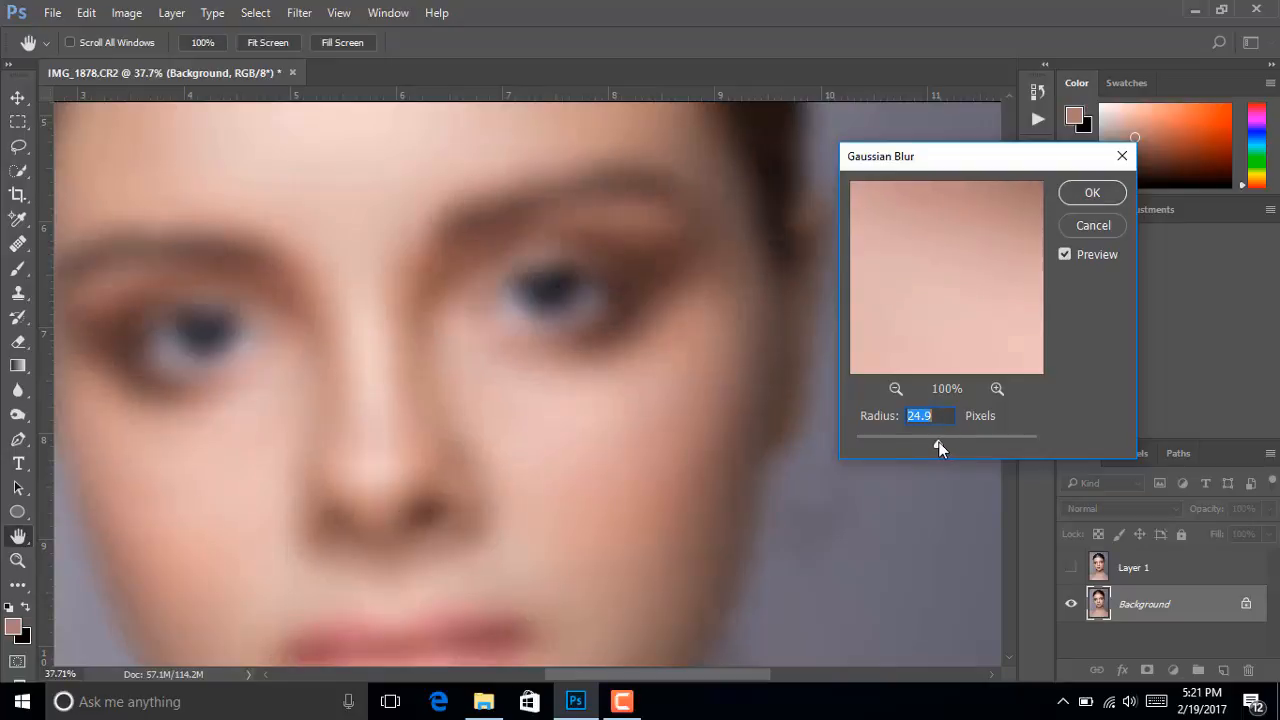
drag(943, 441, 941, 441)
text(30)
click(1090, 195)
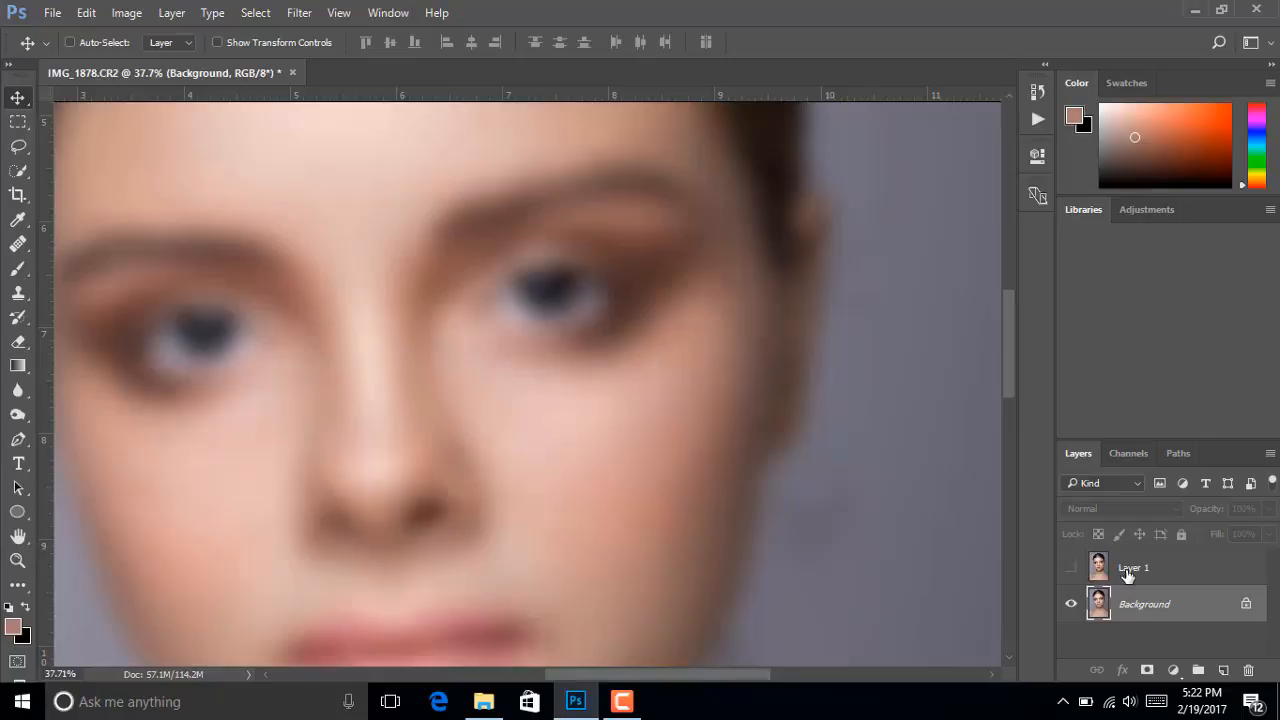
click(1071, 576)
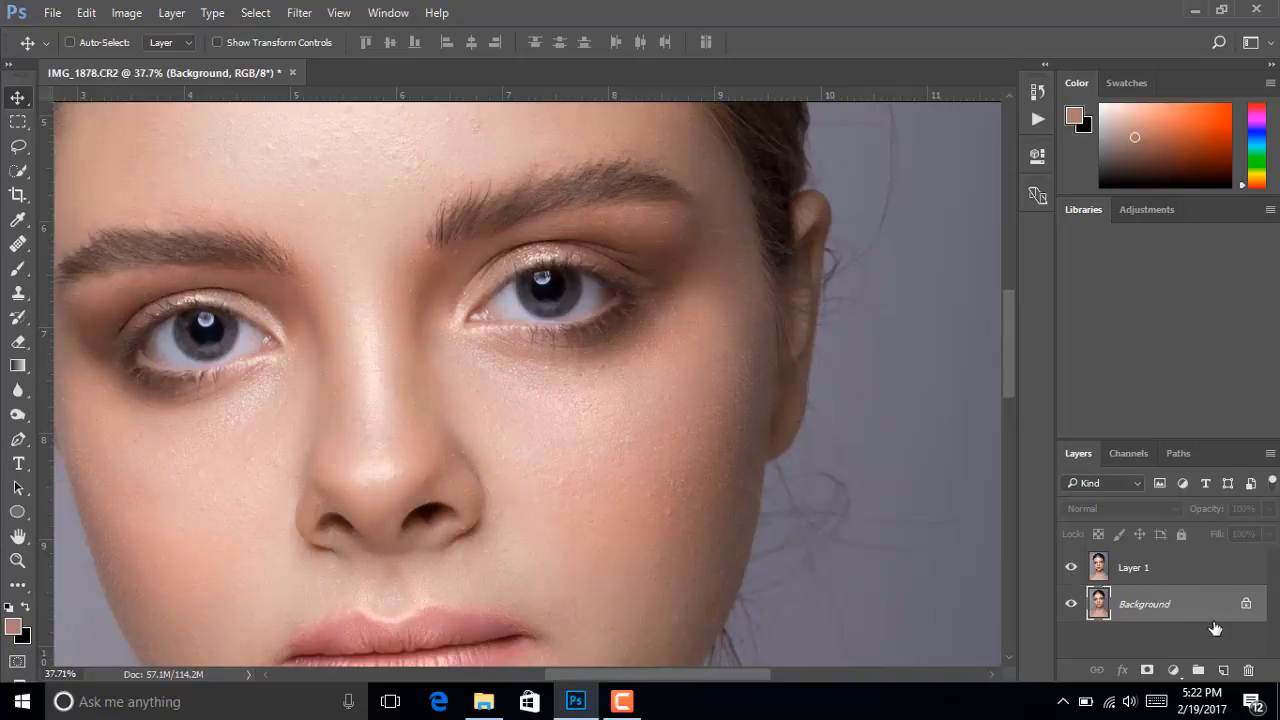
Unlock the Background layer and rename it LF, and rename Layer 1 as HF
click(1246, 605)
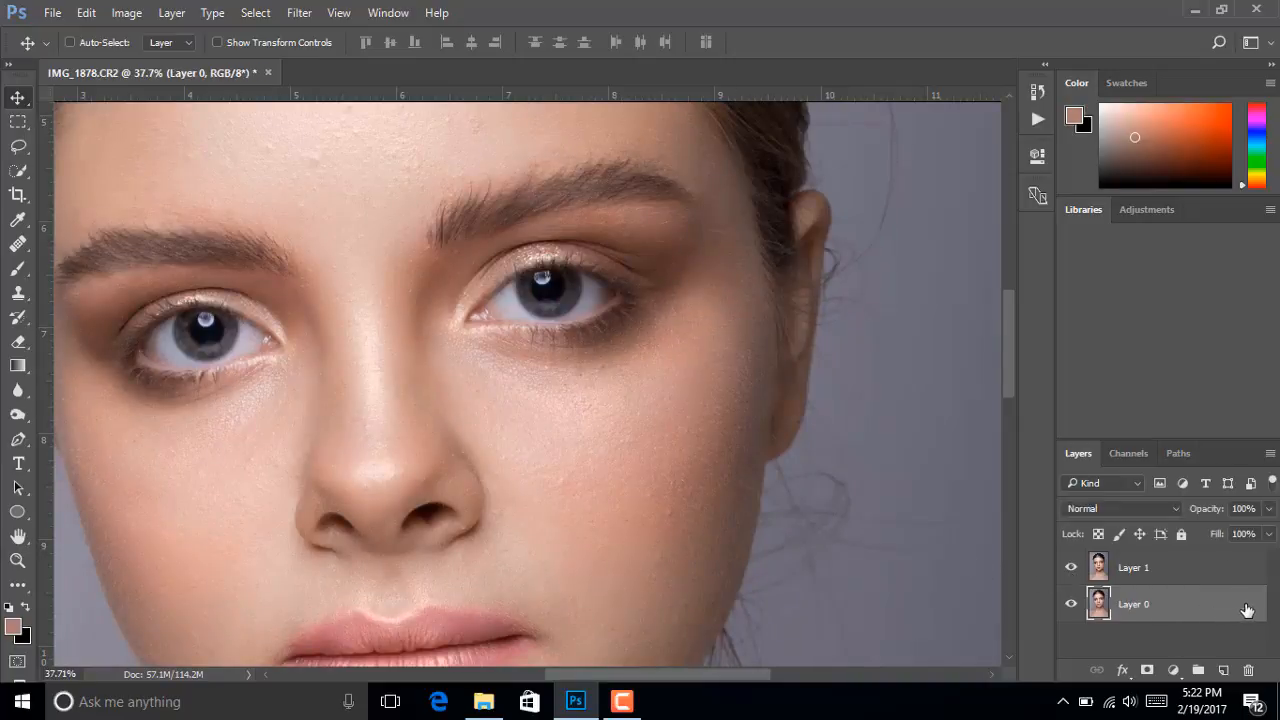
double_click(1138, 606)
text(LF)
key(Tab)
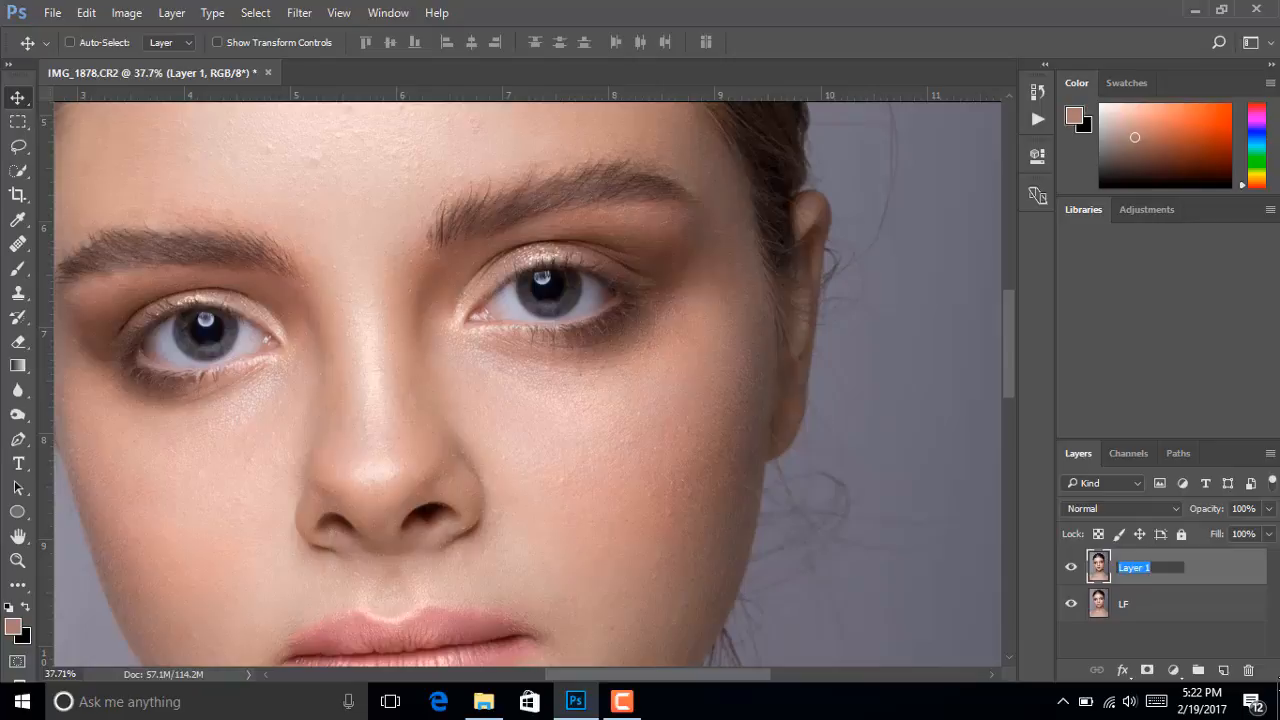
text(HF)
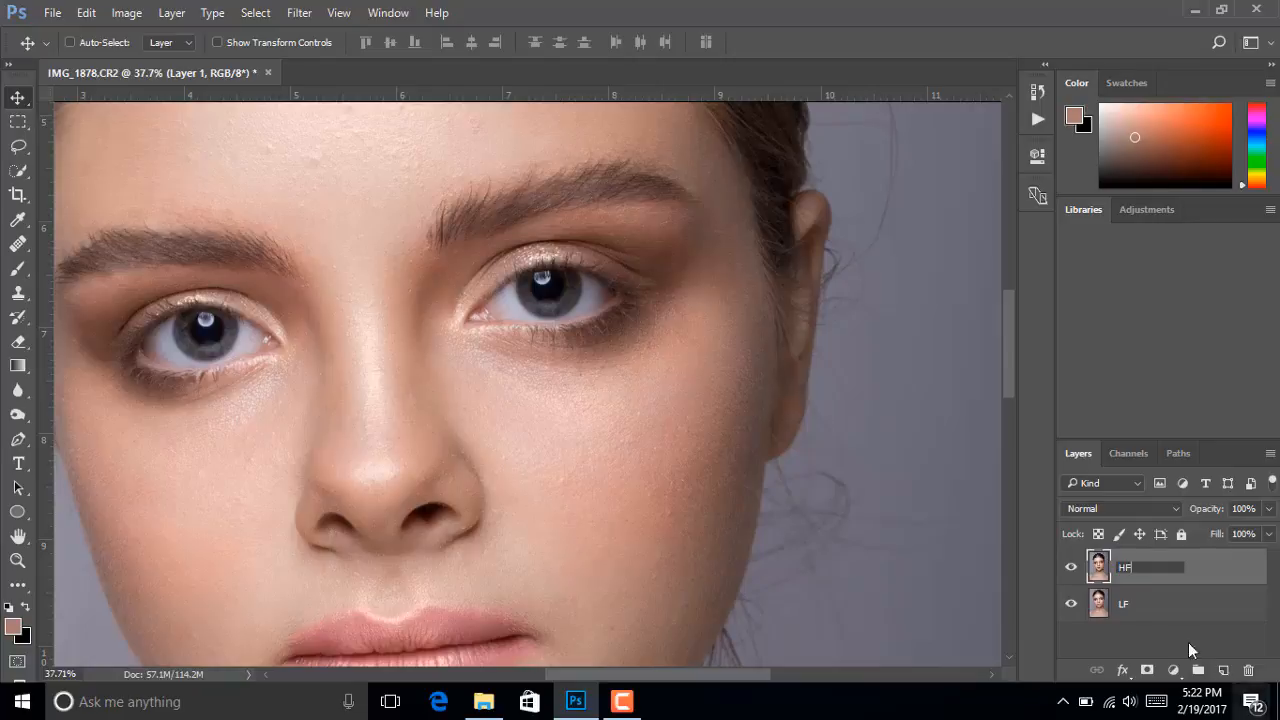
click(1185, 610)
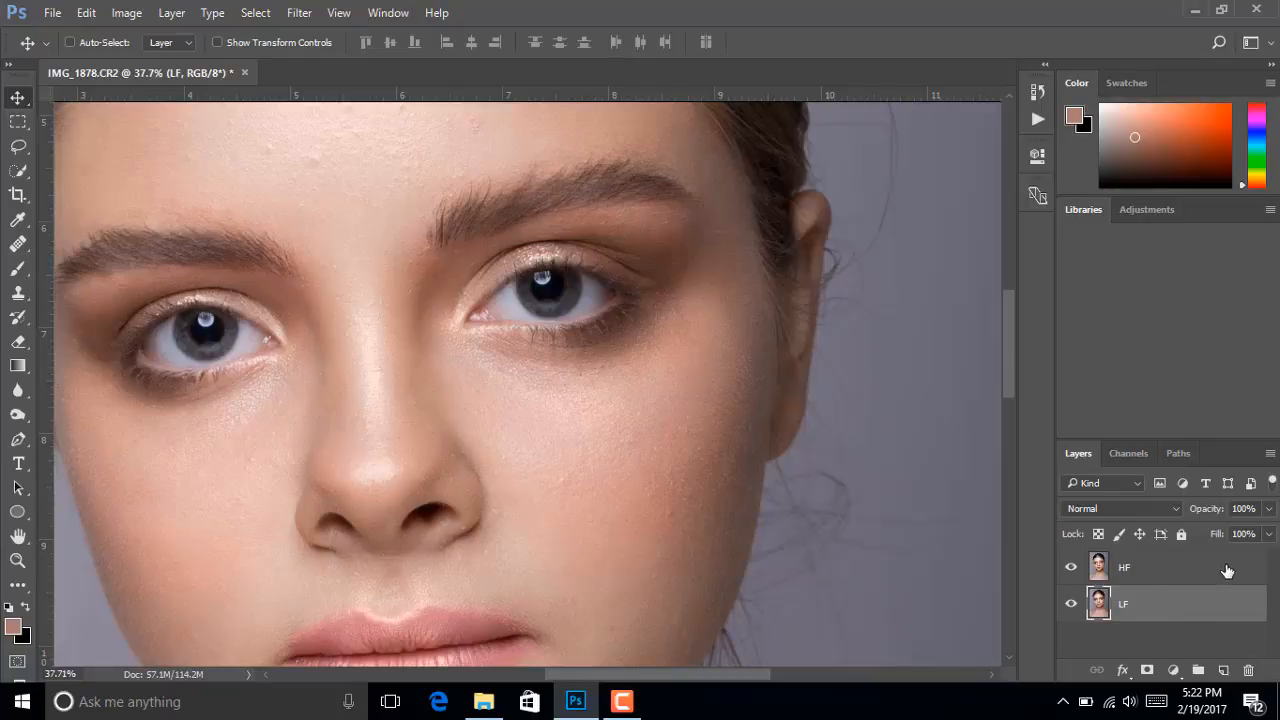
Start Apply Image on the HF layer and choose LF as the source layer
click(1123, 570)
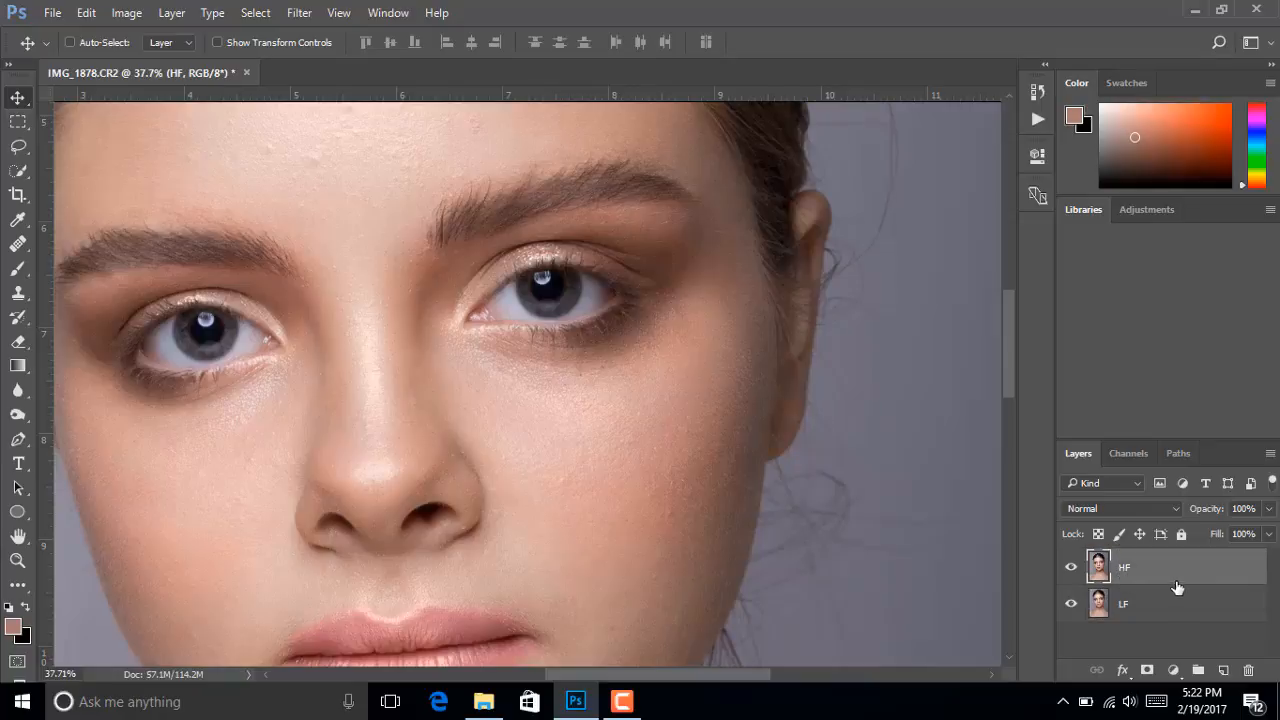
click(298, 14)
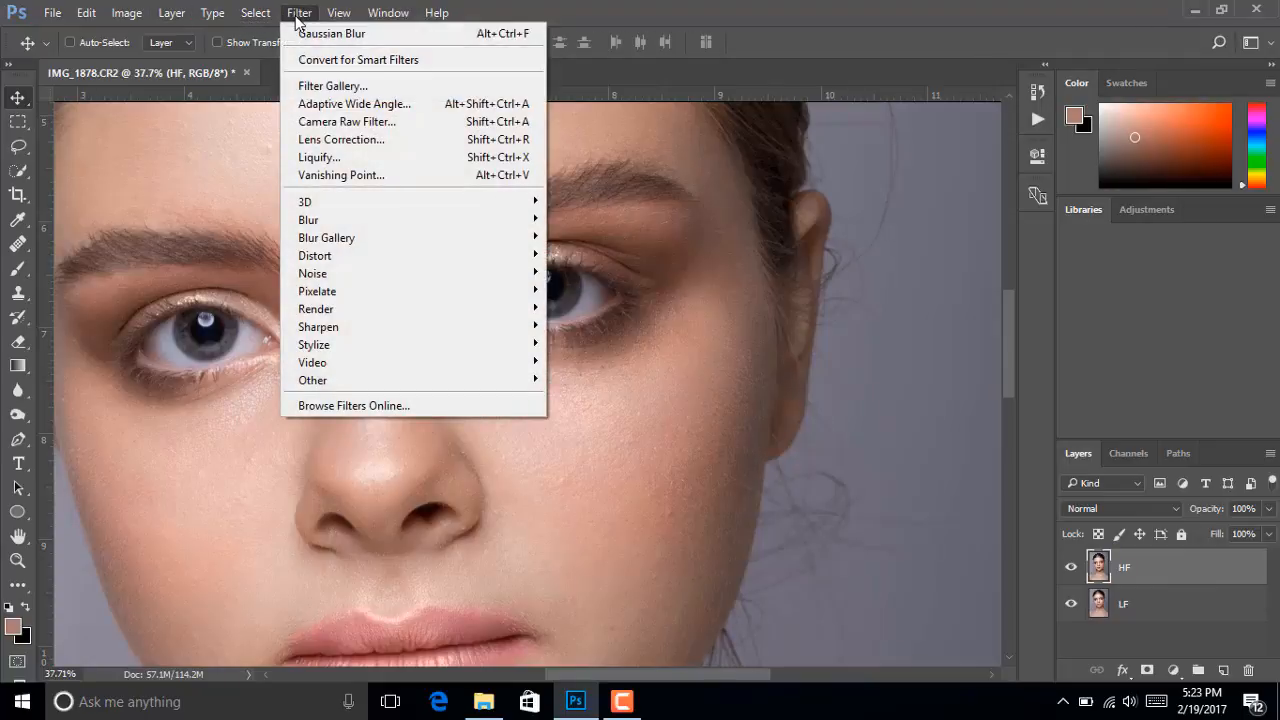
mouse_move(118, 14)
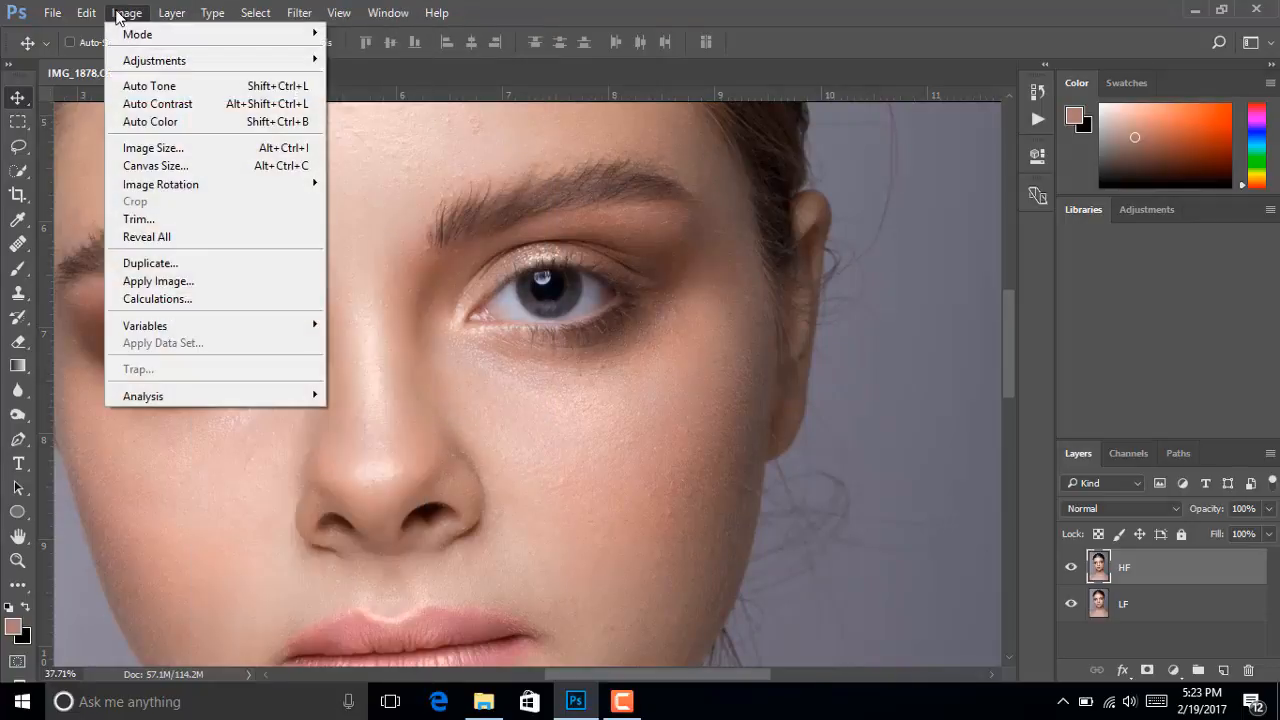
click(242, 279)
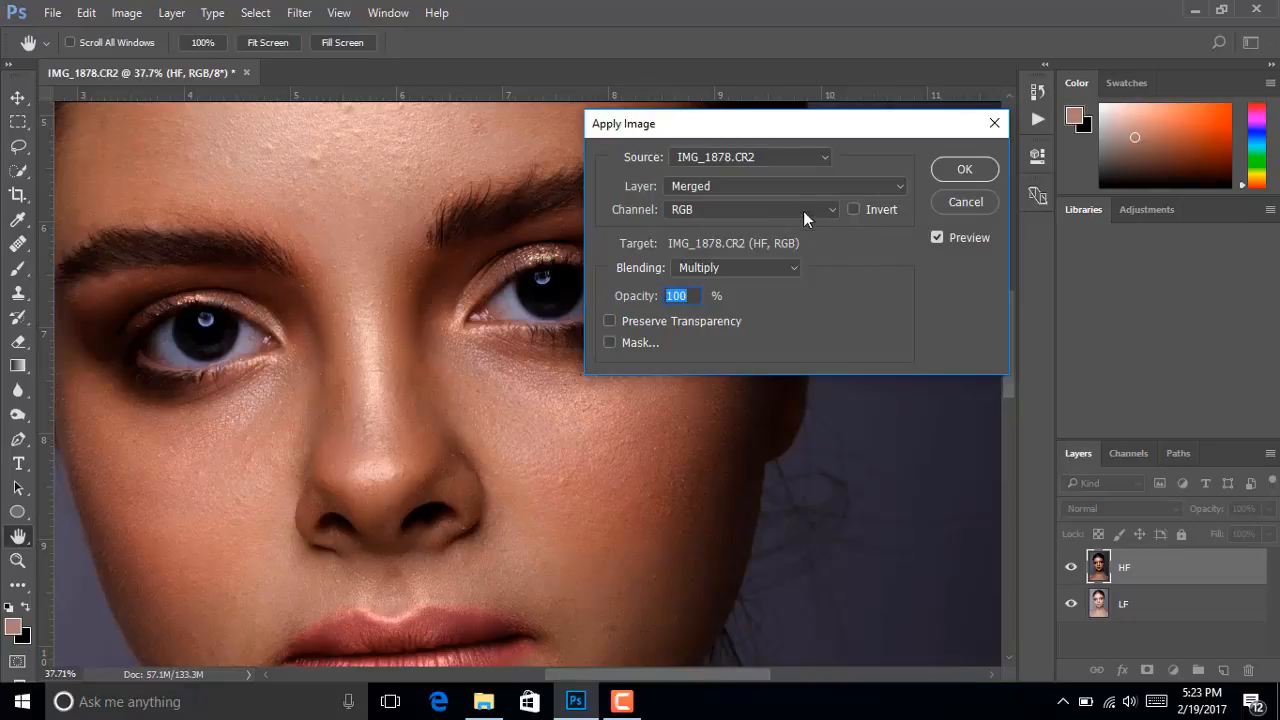
click(722, 186)
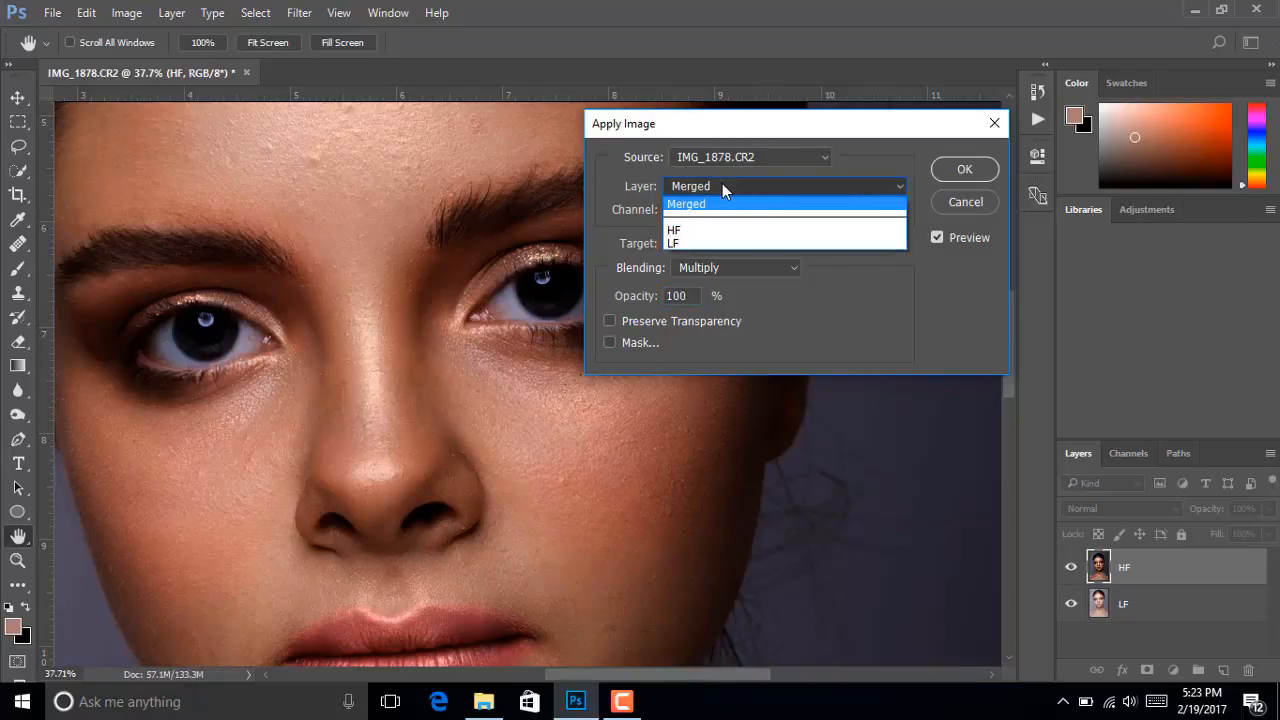
click(790, 245)
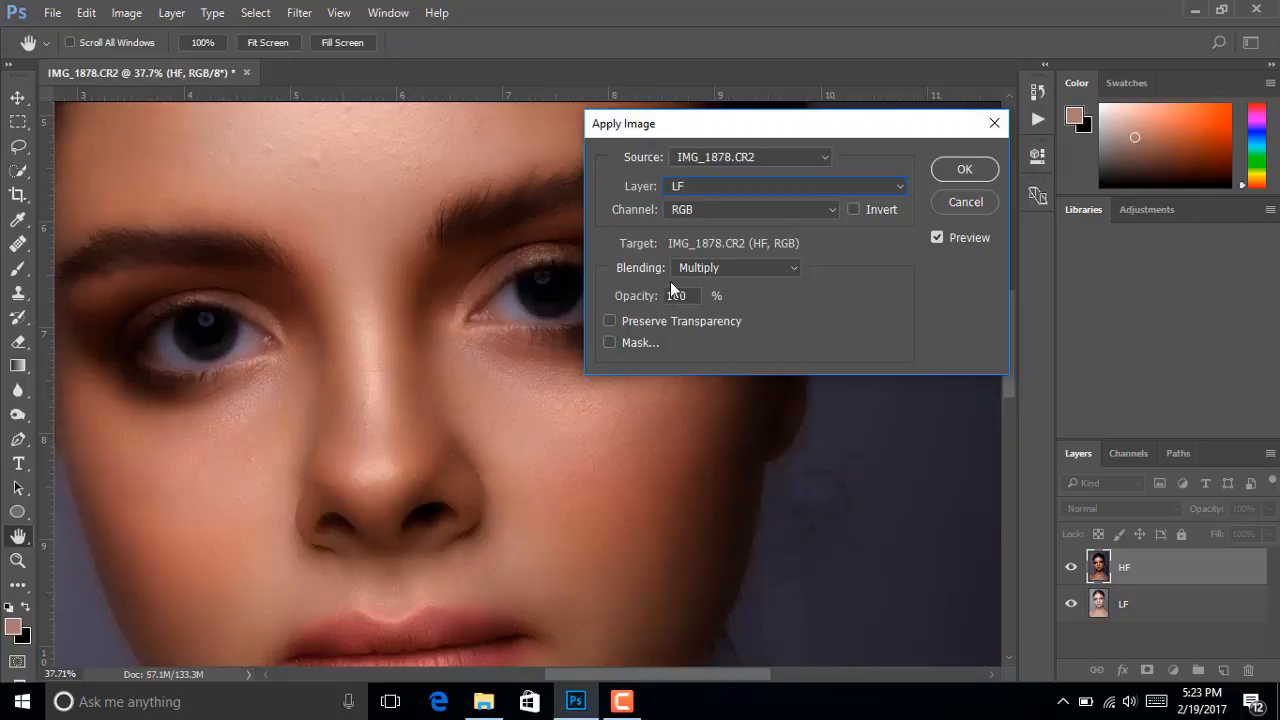
Apply the LF source to HF with Subtract blending, scale 2 and offset 128
click(759, 268)
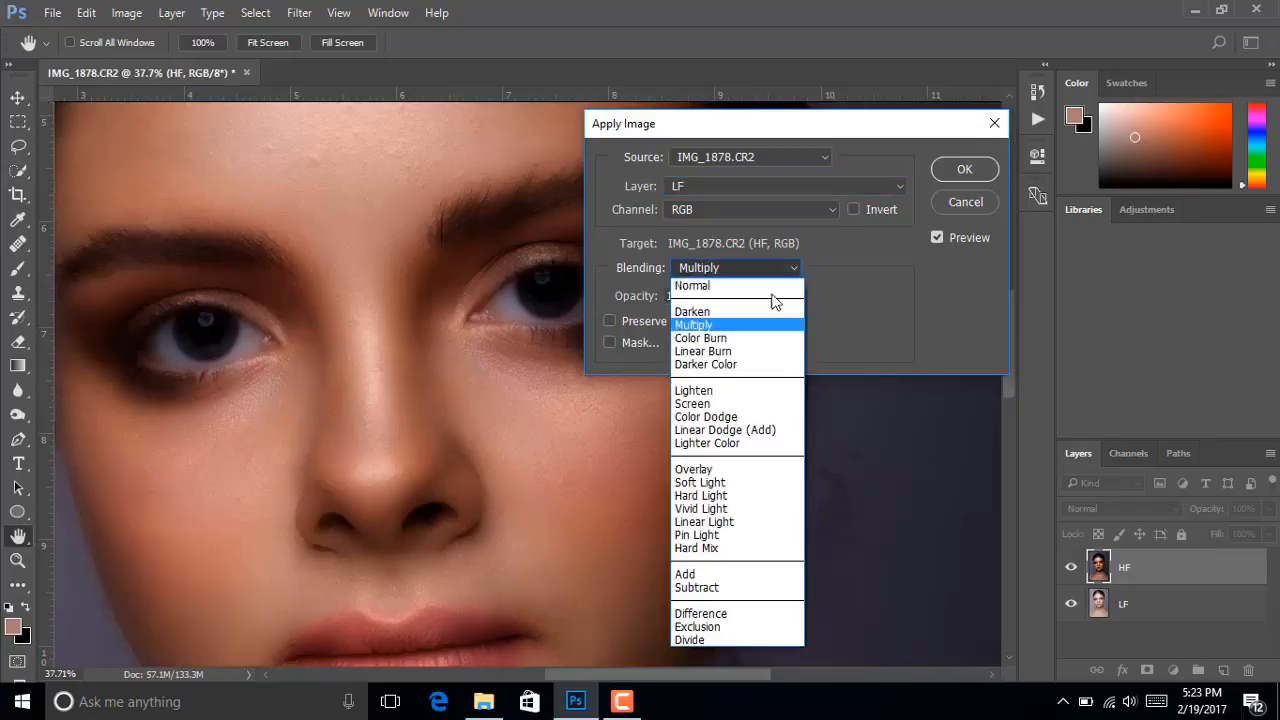
click(718, 589)
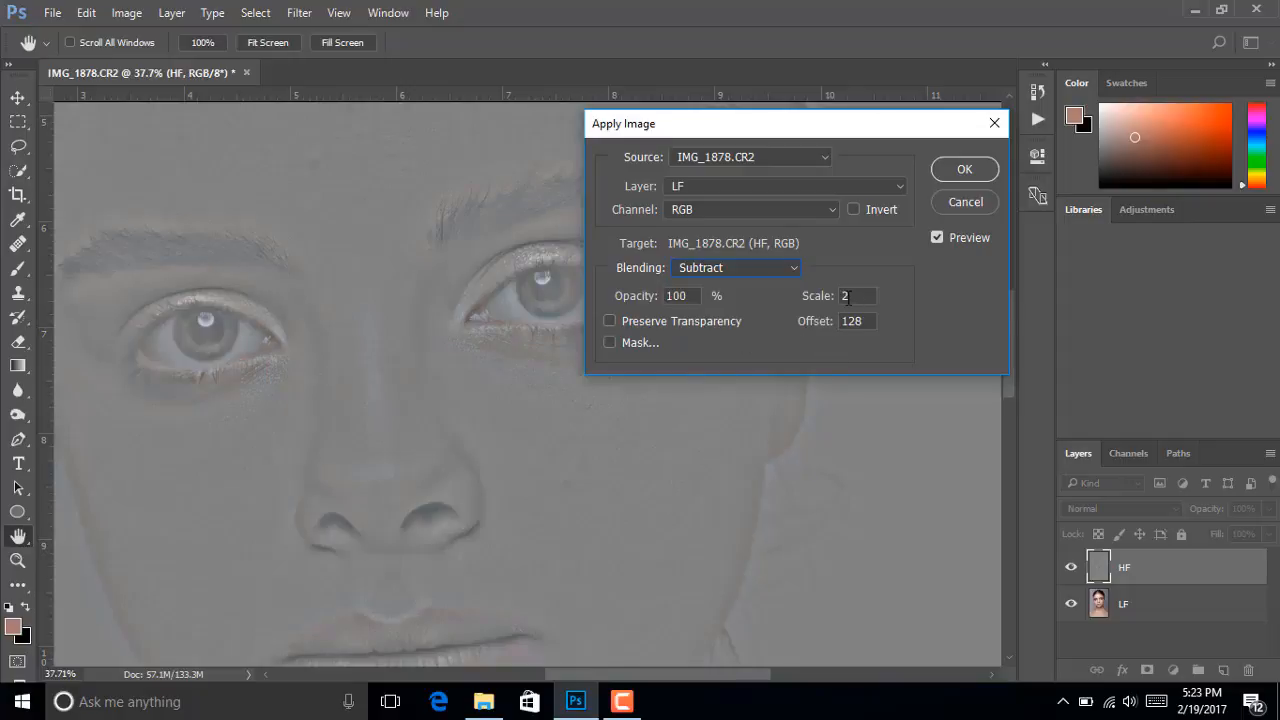
click(845, 296)
click(869, 321)
click(840, 295)
click(865, 320)
click(965, 170)
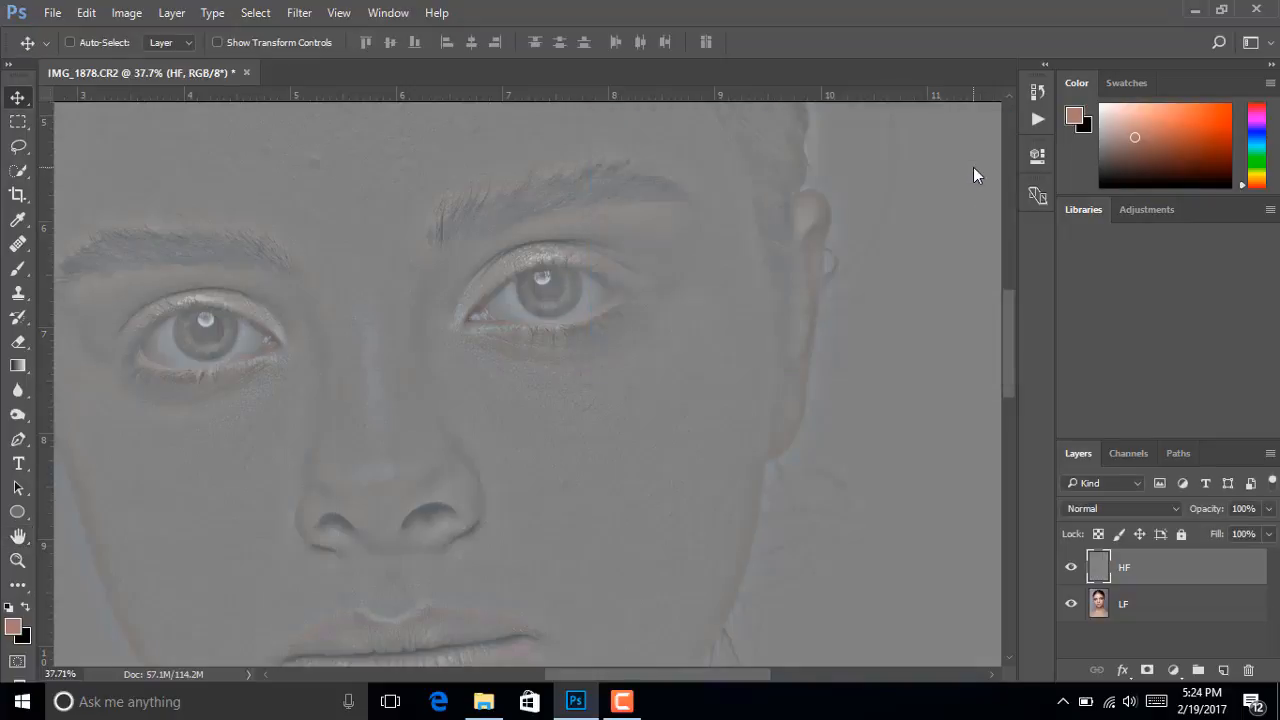
Set the HF layer's blend mode to Linear Light
scroll(580, 390, down, 5)
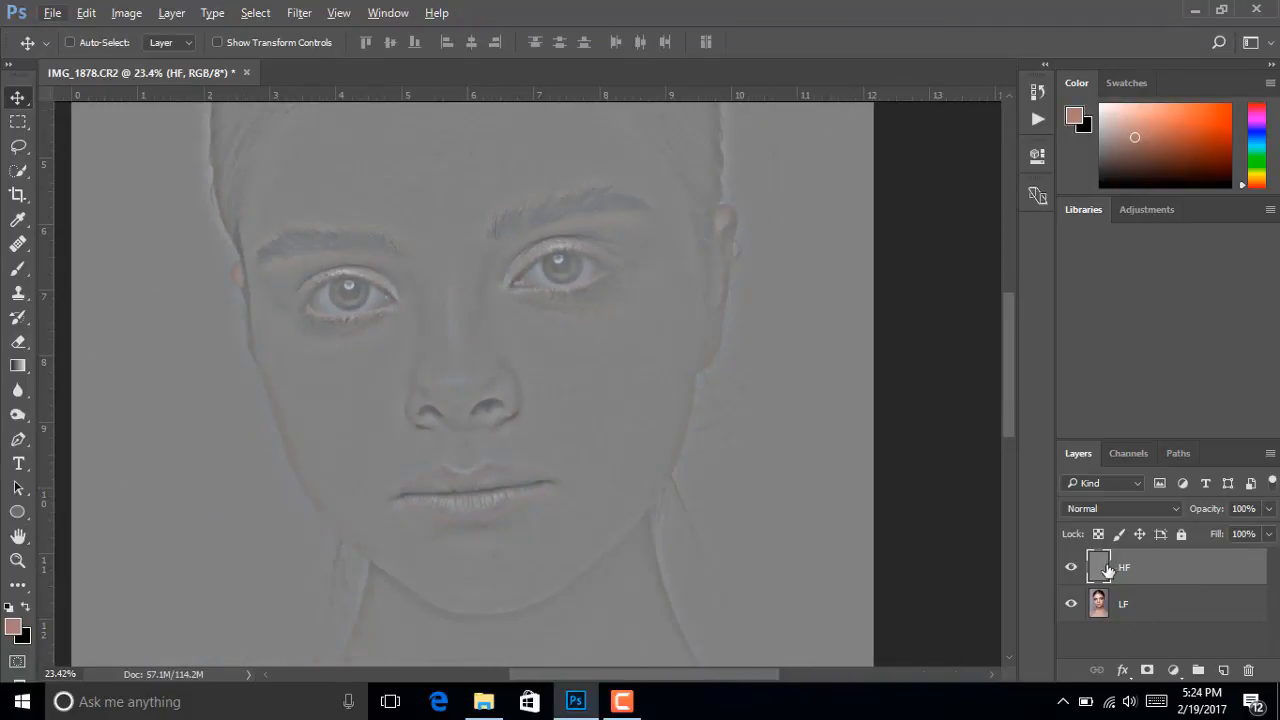
click(1072, 507)
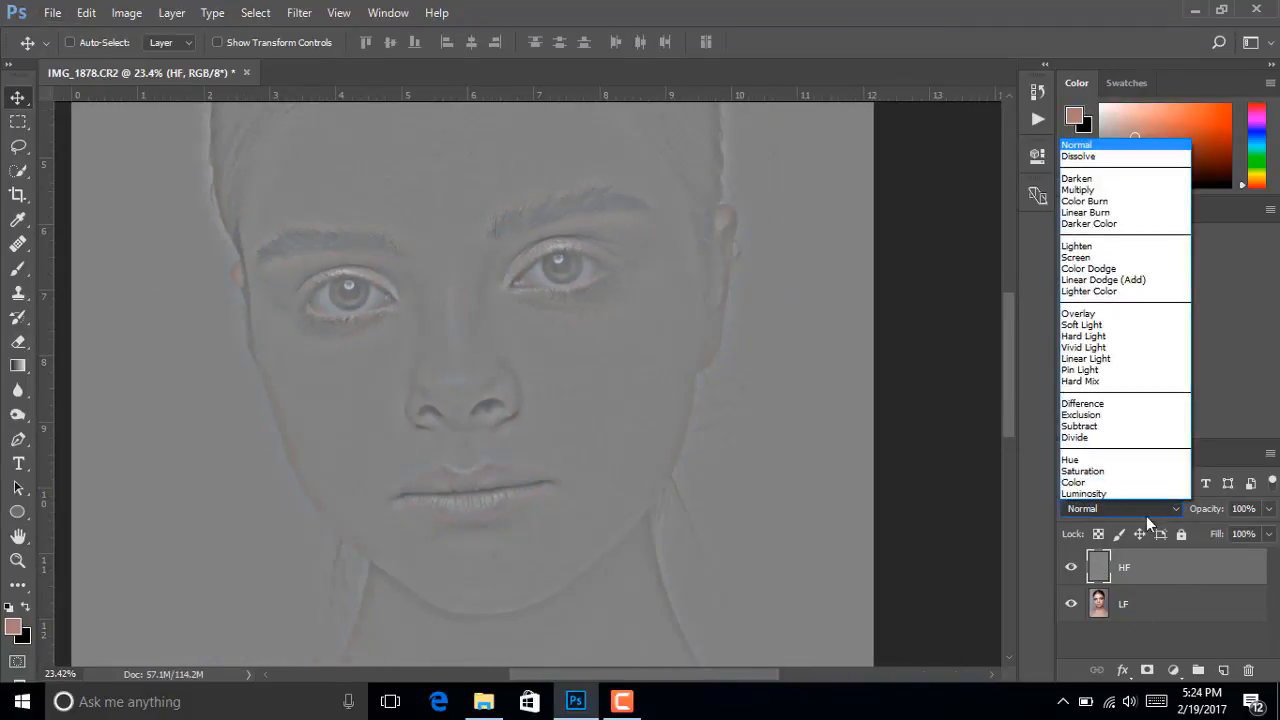
click(1140, 510)
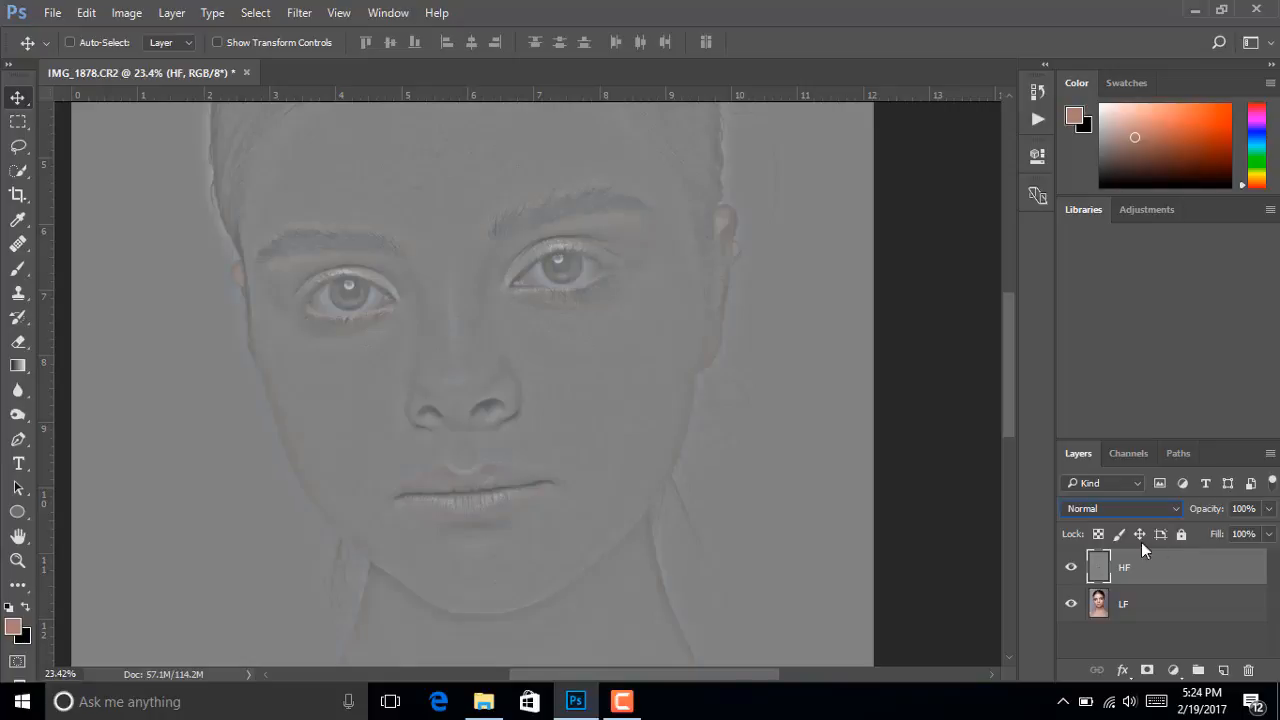
click(1088, 511)
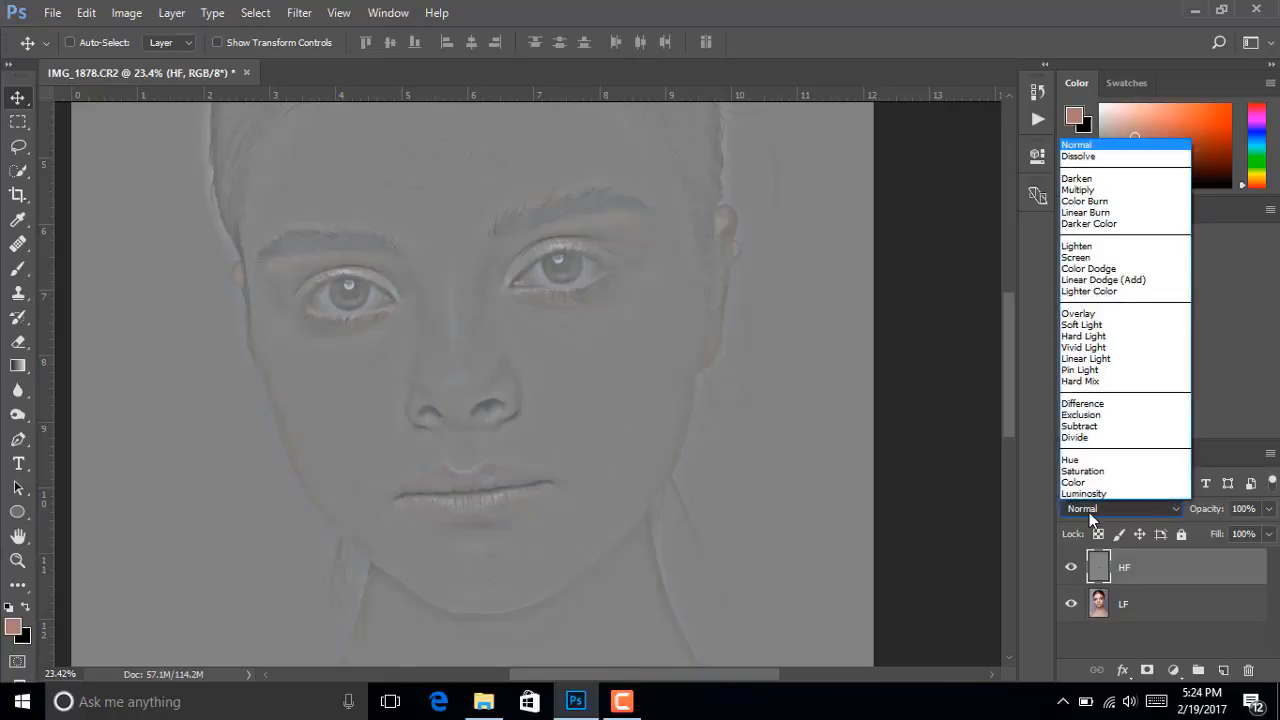
click(1117, 362)
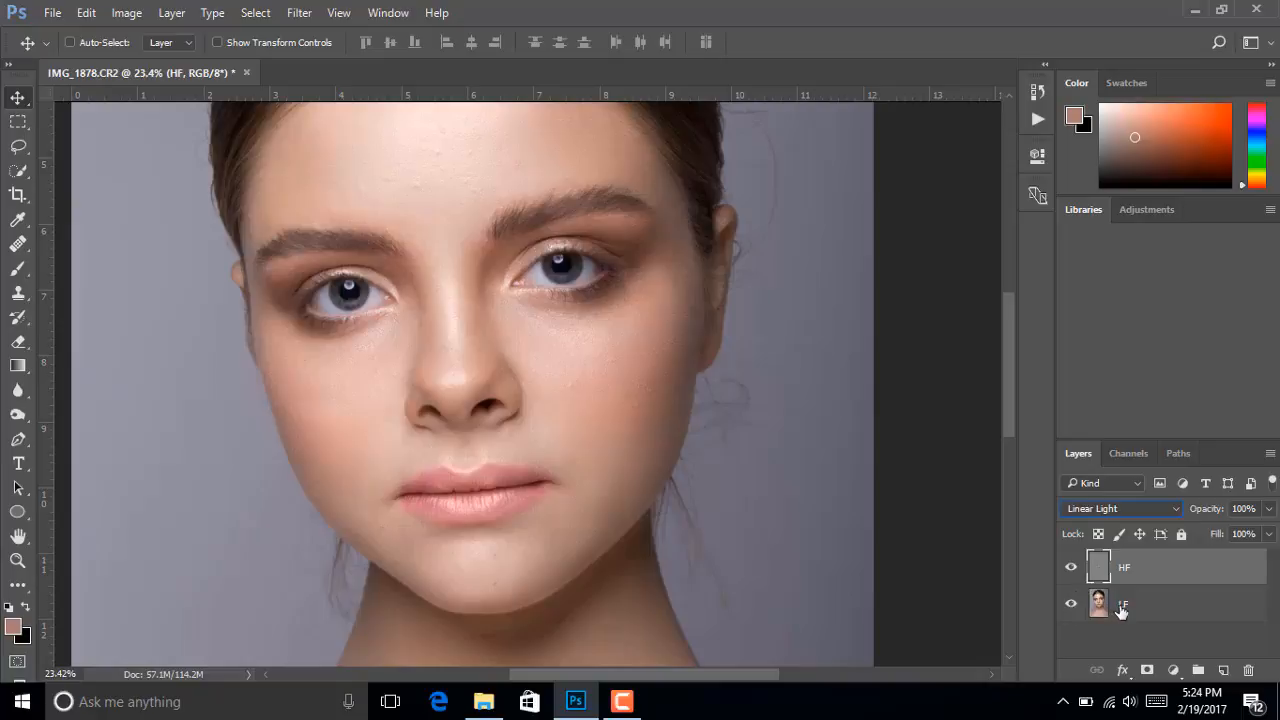
Examine the HF texture and the blurred LF layer separately, and show both layers together again
click(1071, 606)
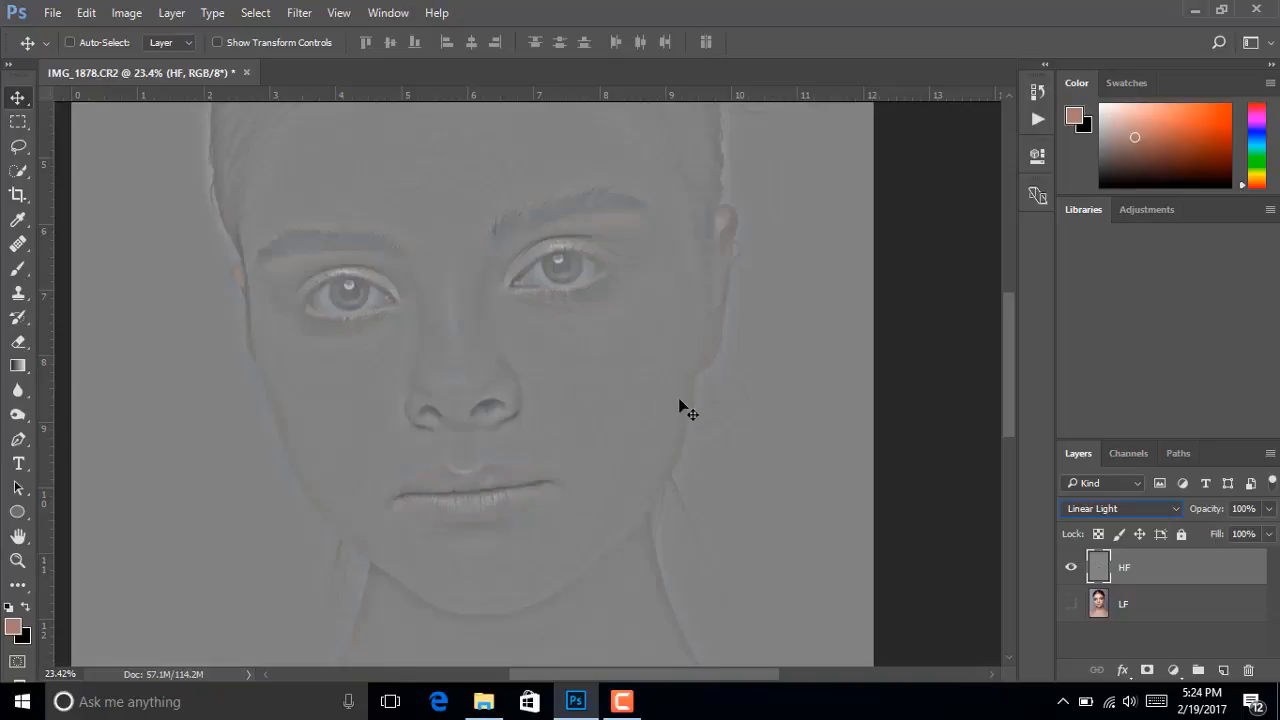
scroll(600, 370, up, 10)
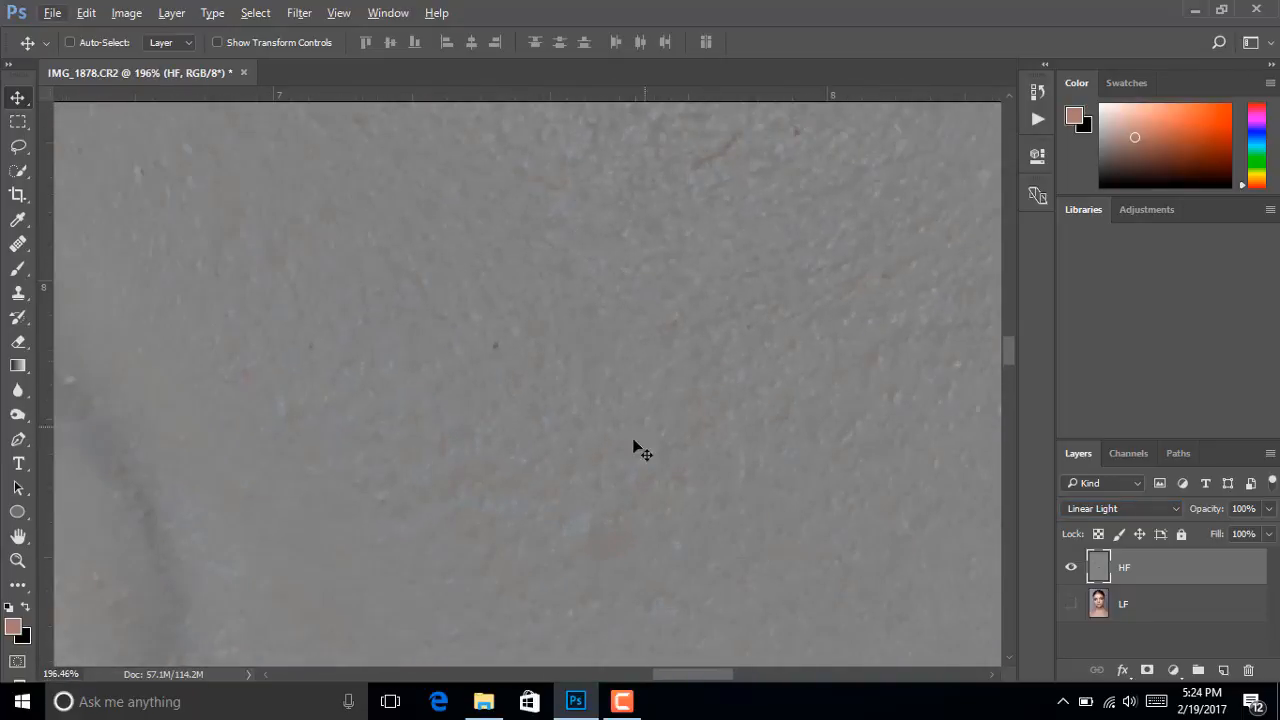
scroll(720, 280, down, 2)
scroll(564, 342, down, 10)
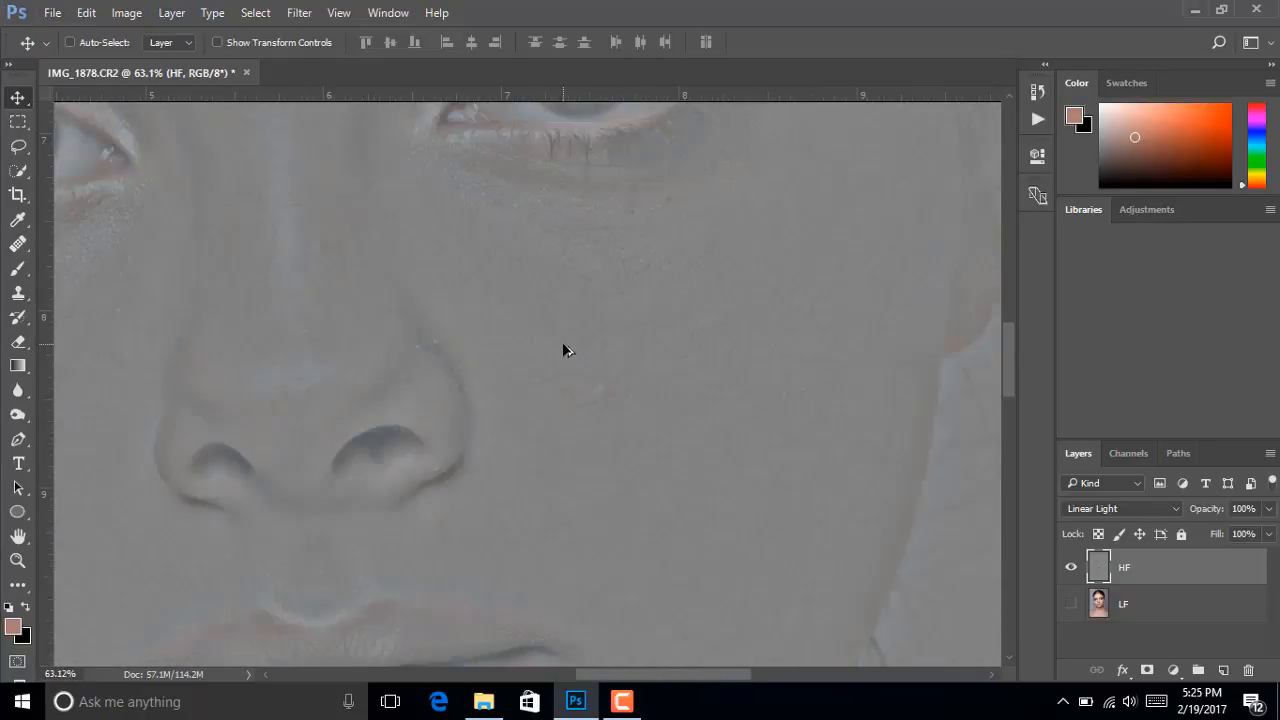
scroll(574, 354, down, 2)
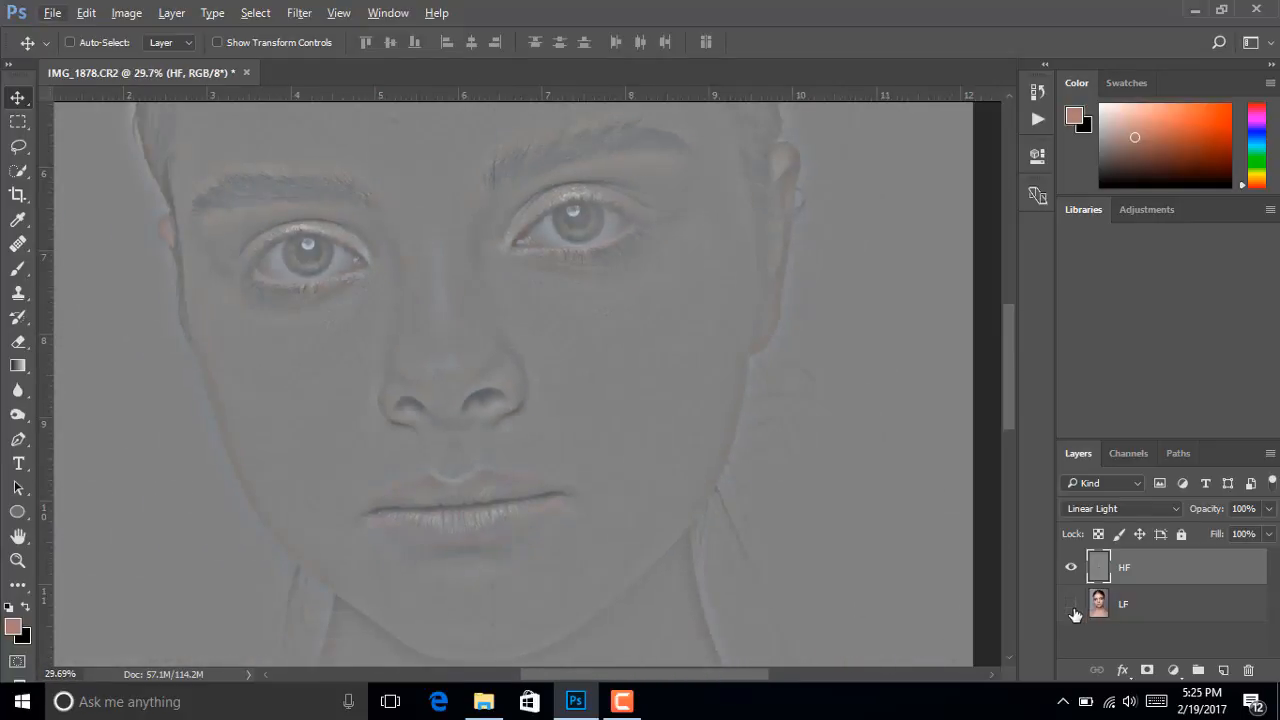
click(1071, 604)
click(1071, 568)
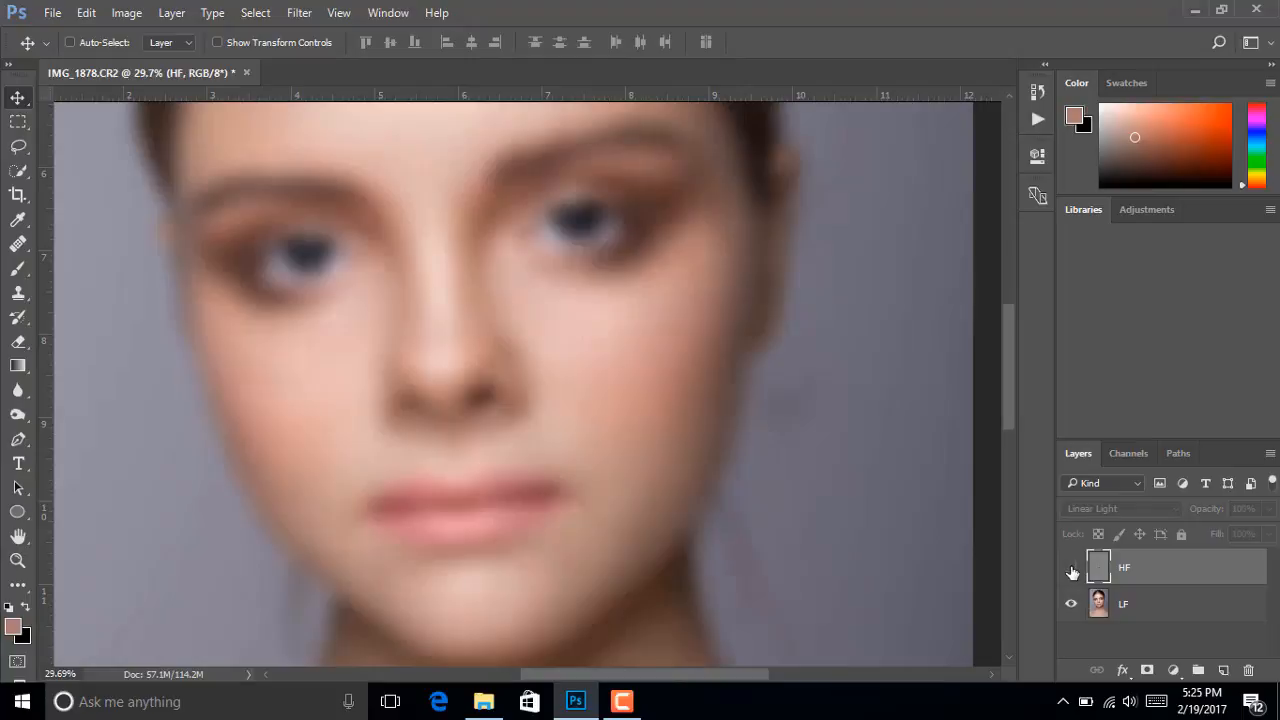
click(1071, 569)
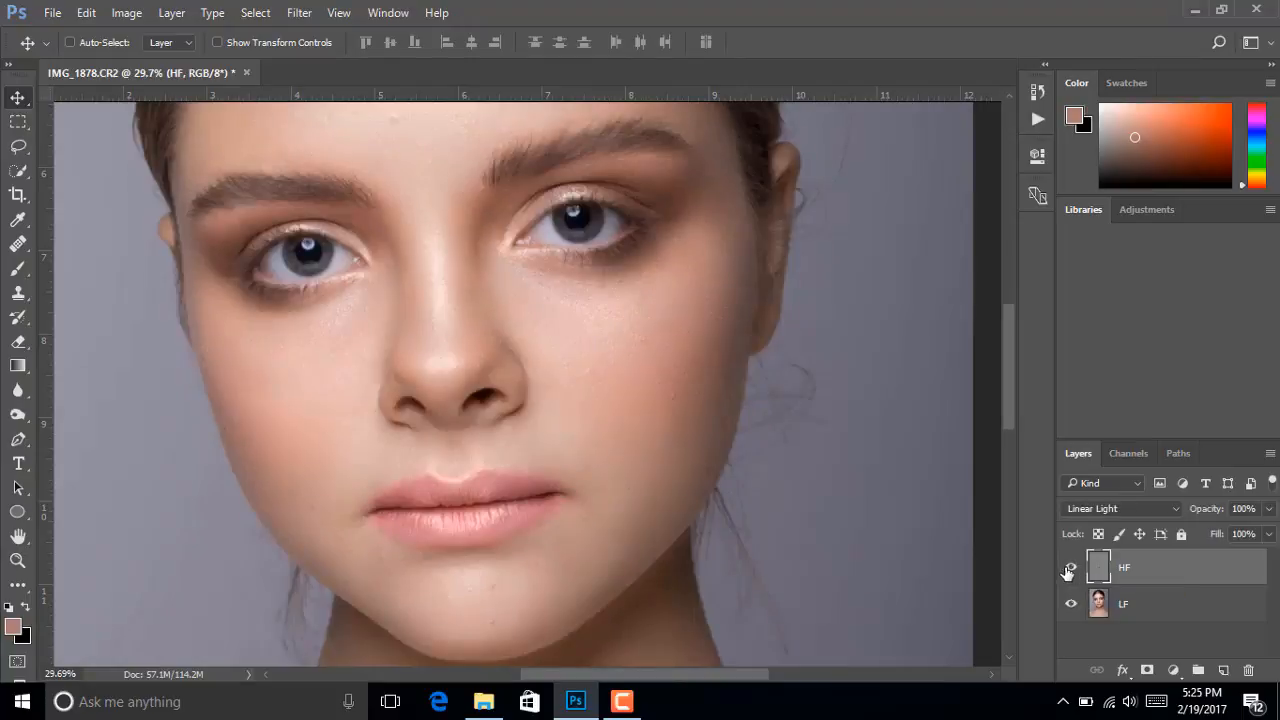
scroll(540, 320, up, 6)
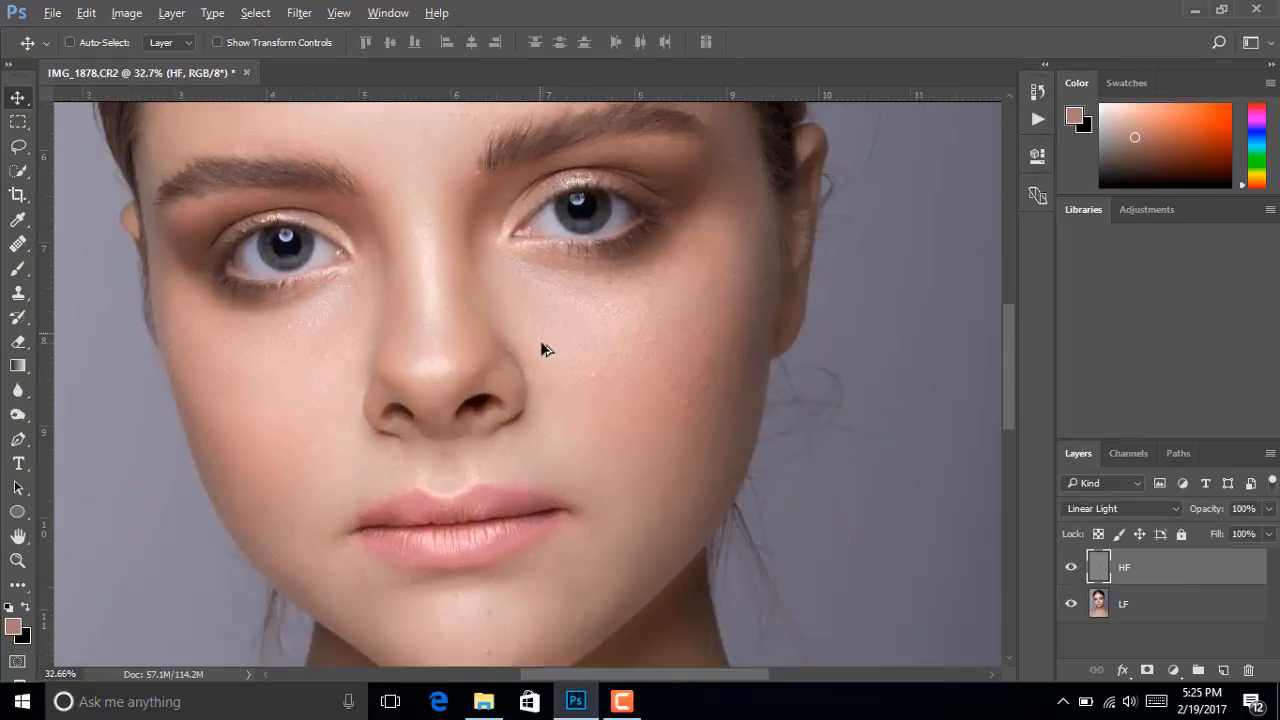
scroll(631, 383, down, 2)
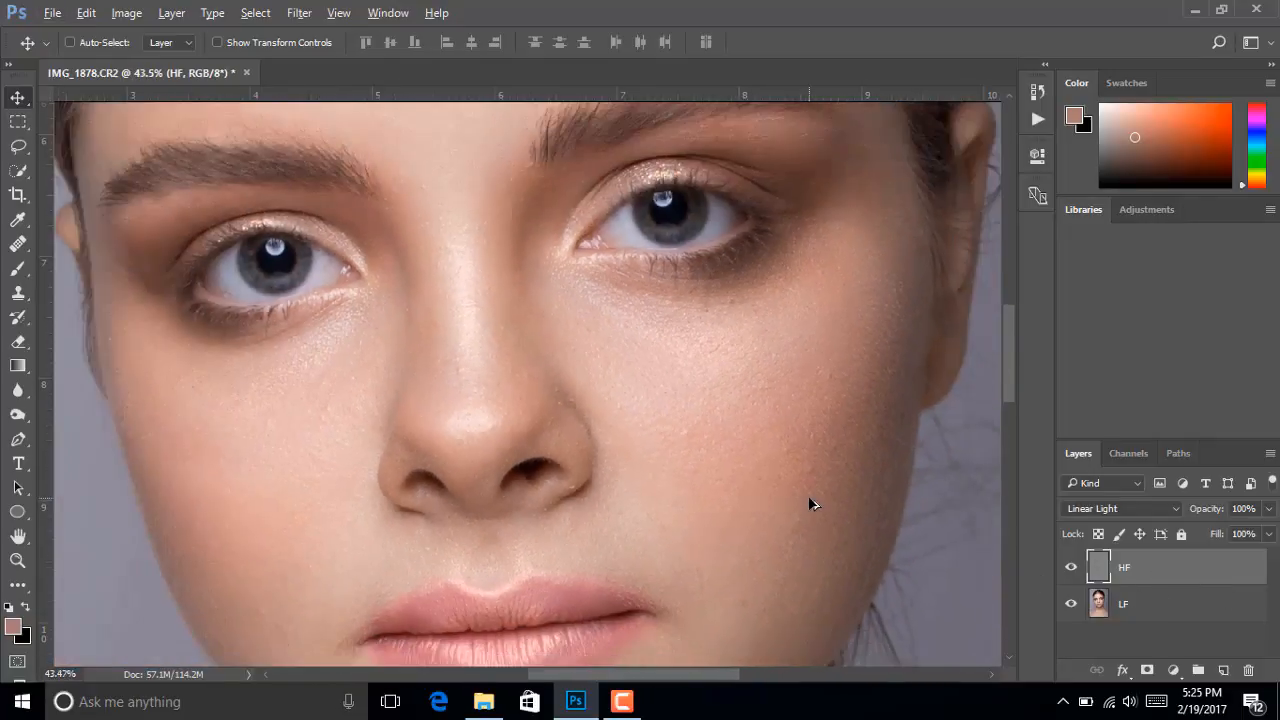
scroll(815, 505, down, 1)
Duplicate the HF layer and set the copy's blend mode to Normal
key(ctrl+j)
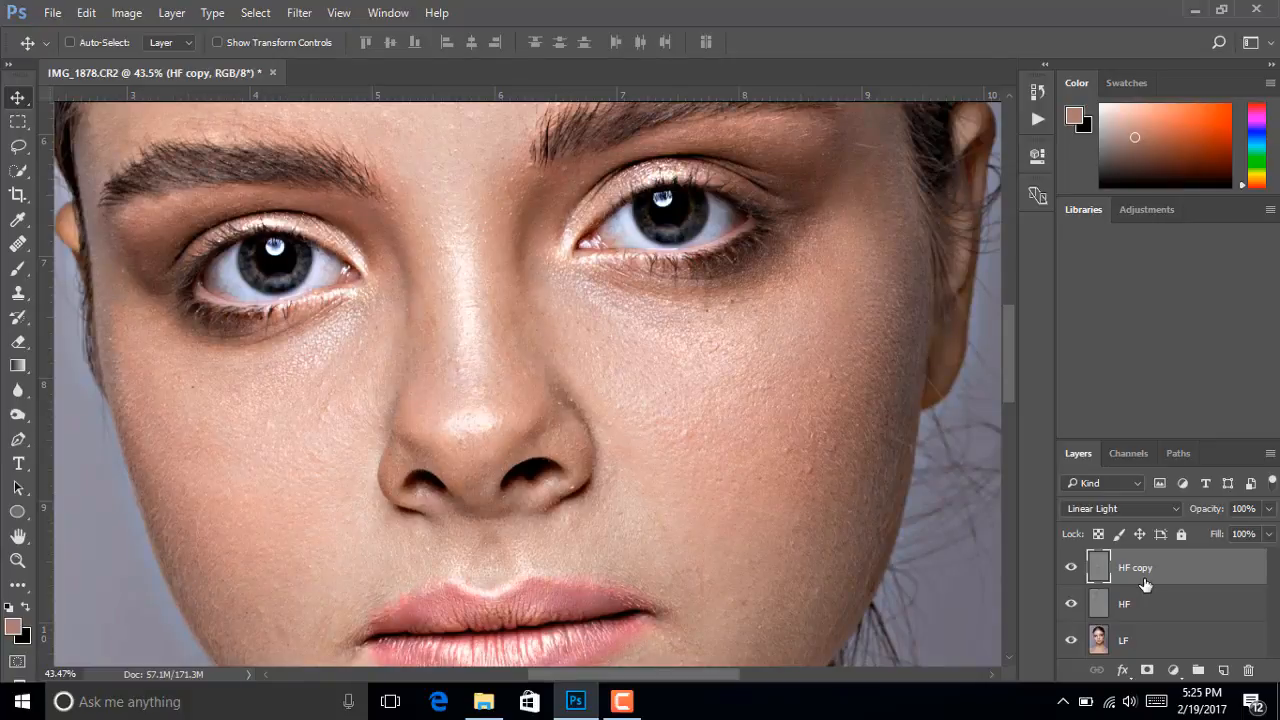
click(1134, 508)
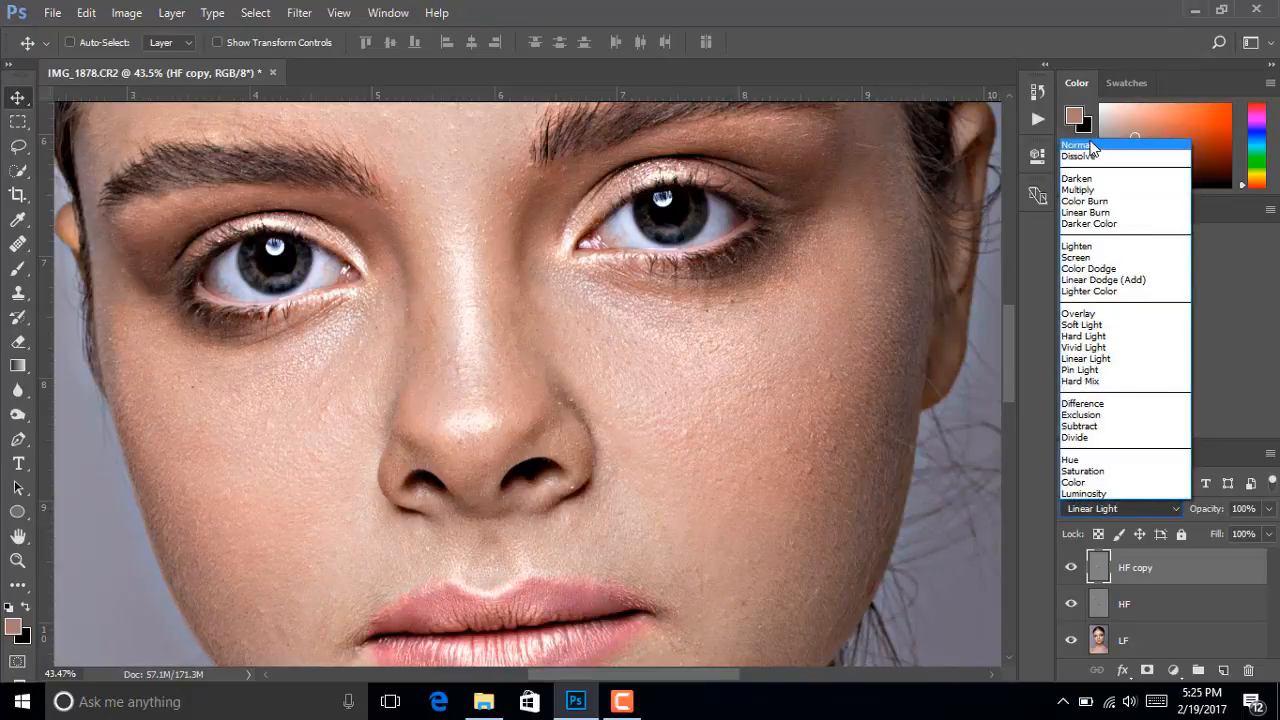
click(1090, 147)
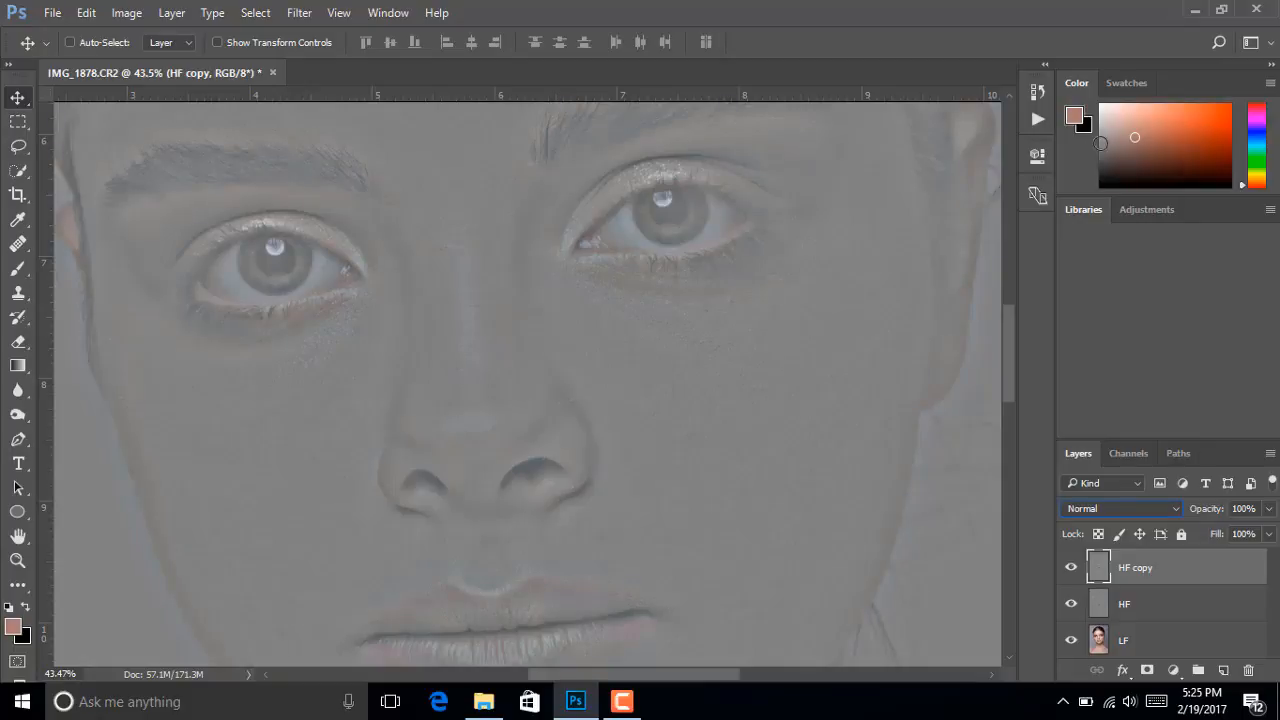
Clip the HF copy layer to the HF layer below it with a clipping mask
right_click(1222, 576)
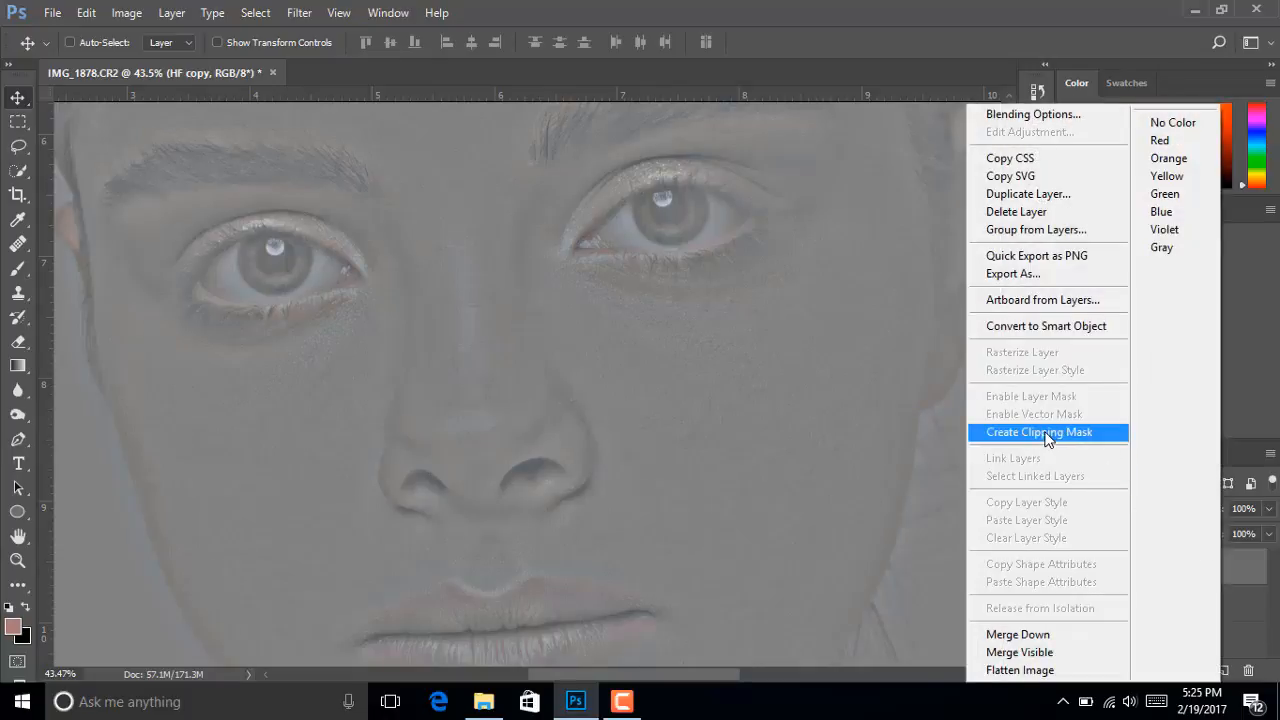
click(1252, 591)
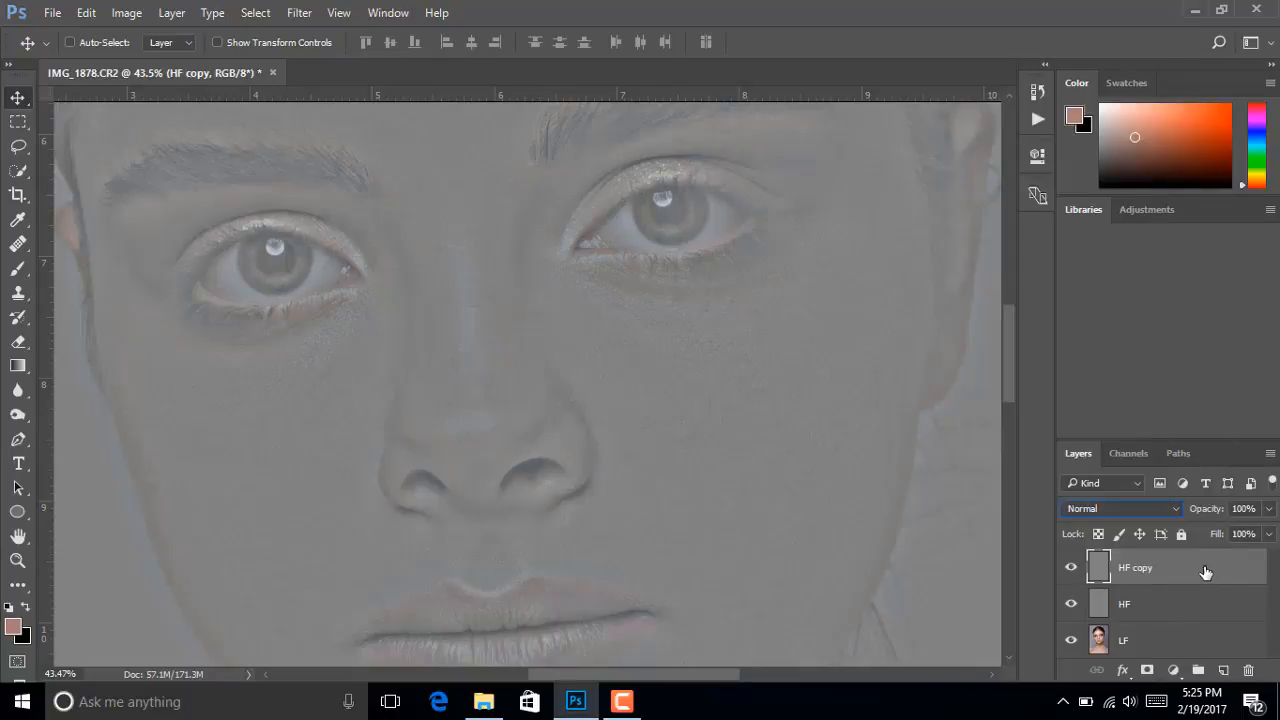
right_click(1205, 572)
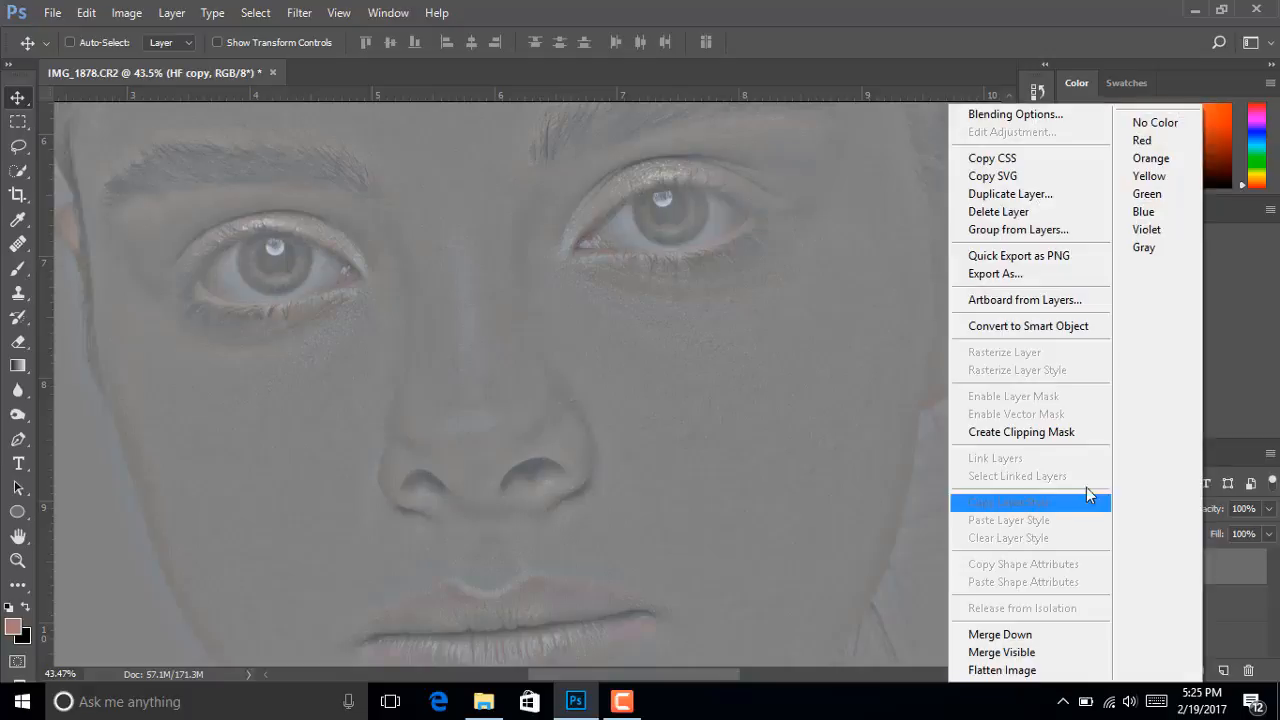
click(1071, 434)
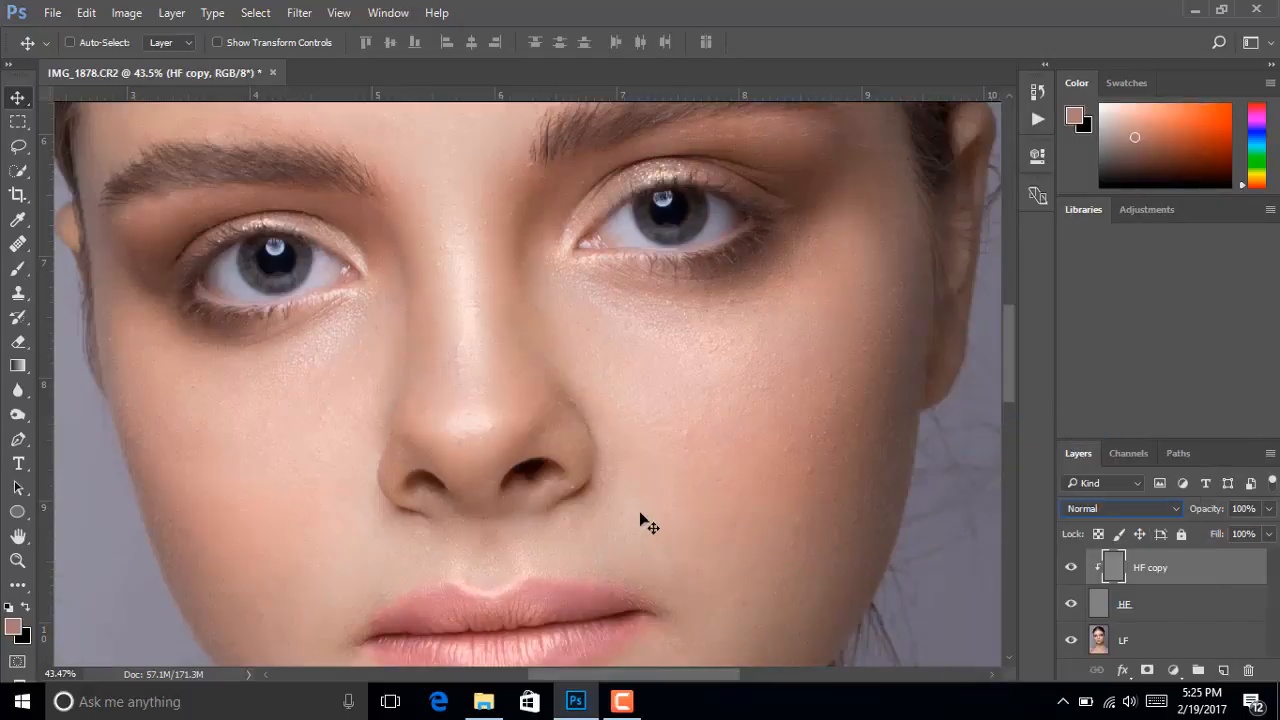
click(628, 706)
alt+click(1073, 568)
alt+click(1071, 572)
Heal the dark specks on the cheek beside the nose on the HF copy layer with the Healing Brush
alt+scroll(752, 478, up, 6)
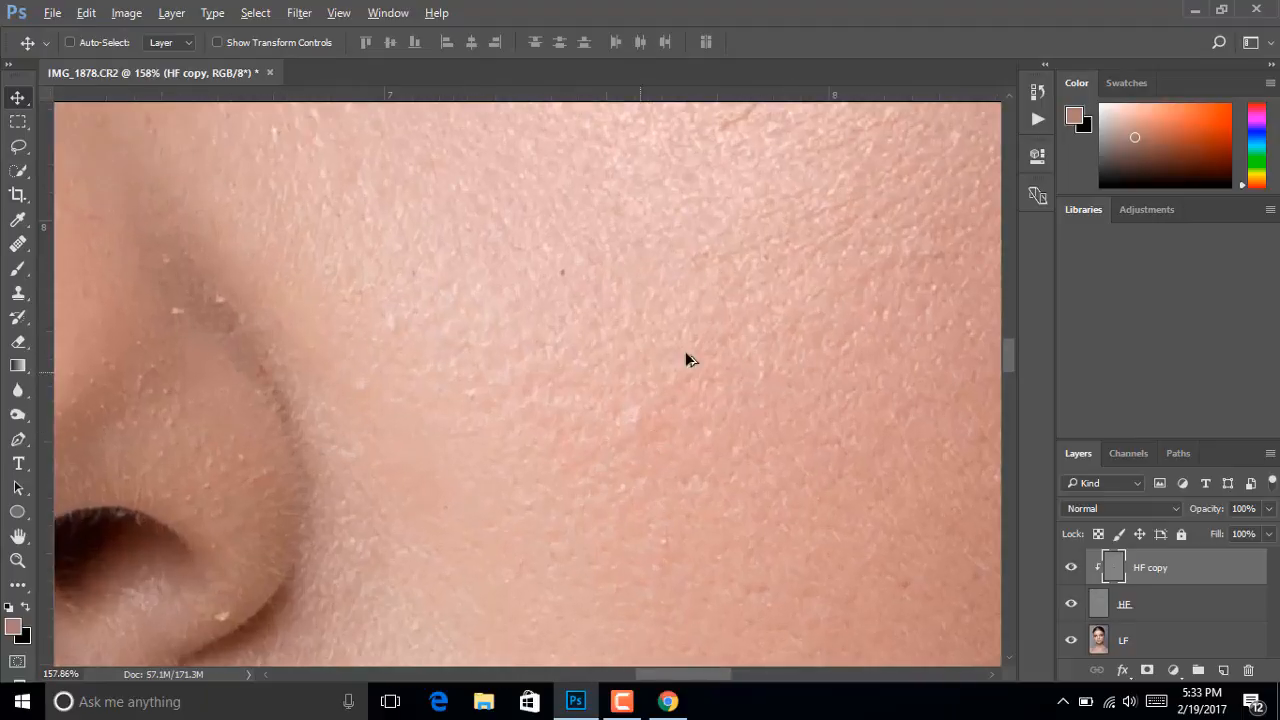
click(14, 248)
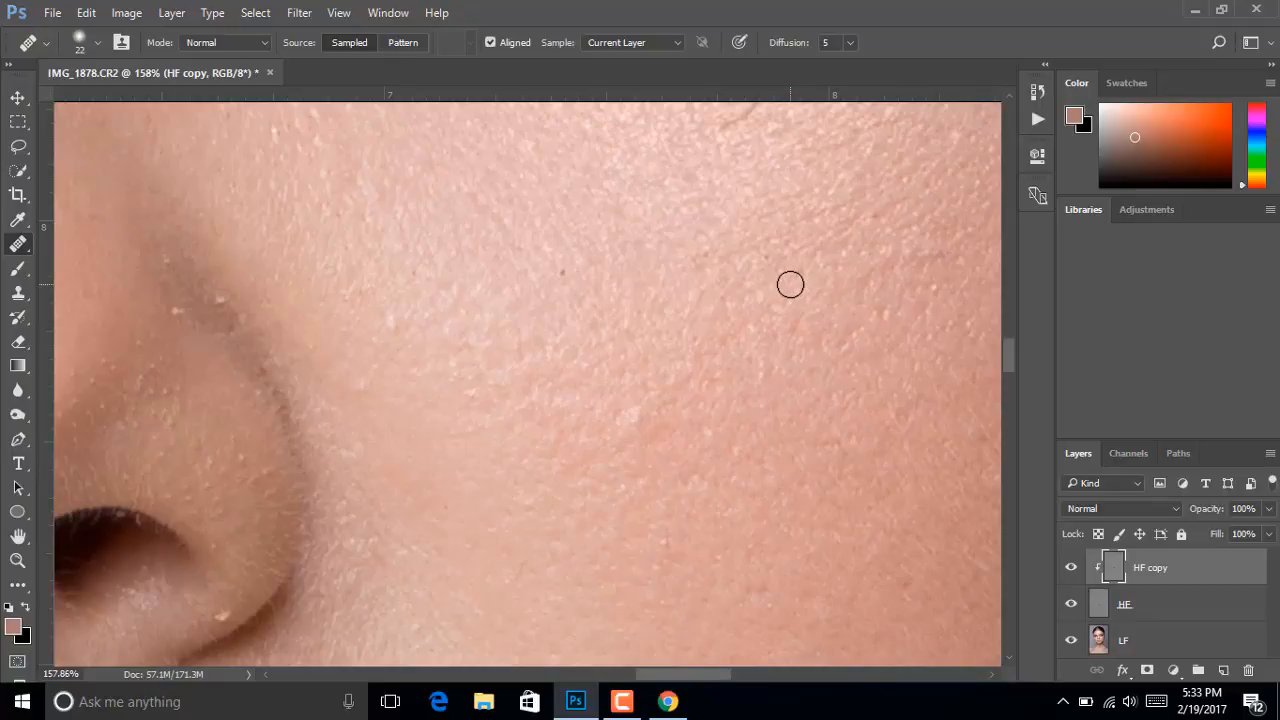
alt+scroll(611, 440, up, 5)
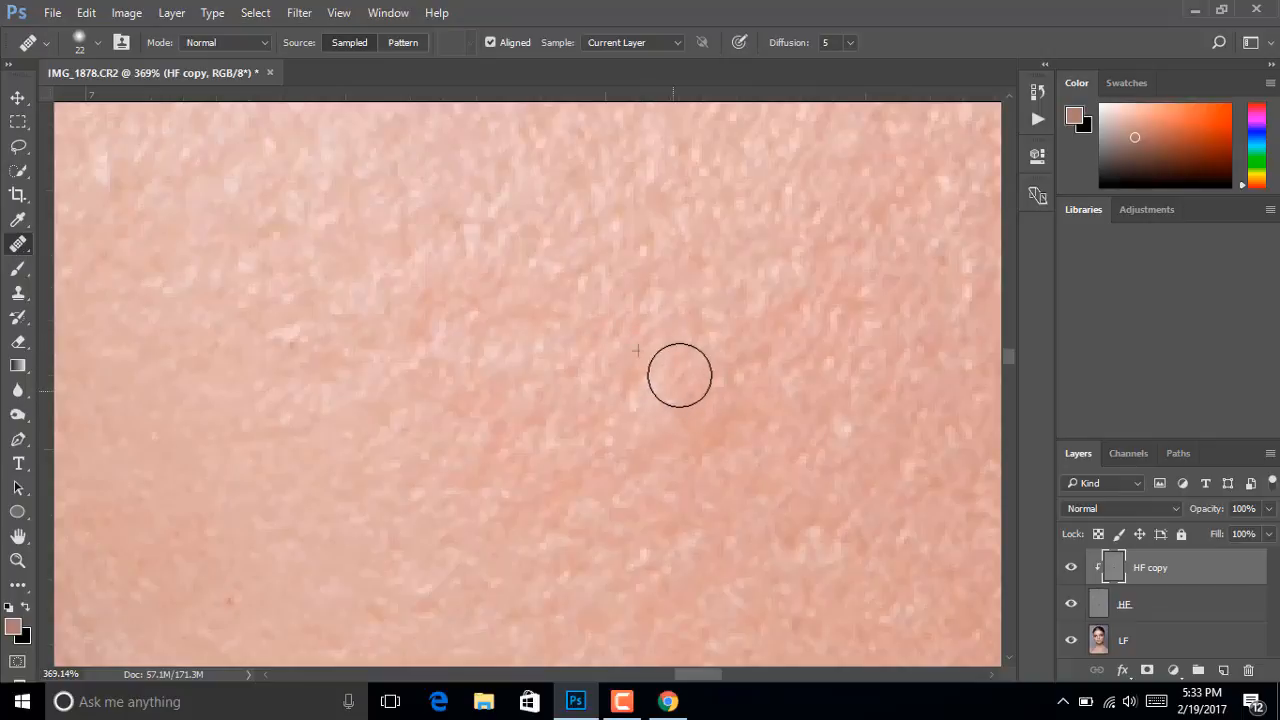
mouse_move(677, 374)
mouse_down()
mouse_move(672, 429)
mouse_move(690, 444)
mouse_move(681, 393)
mouse_move(537, 272)
mouse_move(578, 213)
mouse_move(615, 469)
mouse_move(591, 544)
mouse_move(638, 464)
mouse_move(621, 499)
mouse_move(610, 442)
mouse_move(628, 508)
mouse_move(569, 471)
mouse_up()
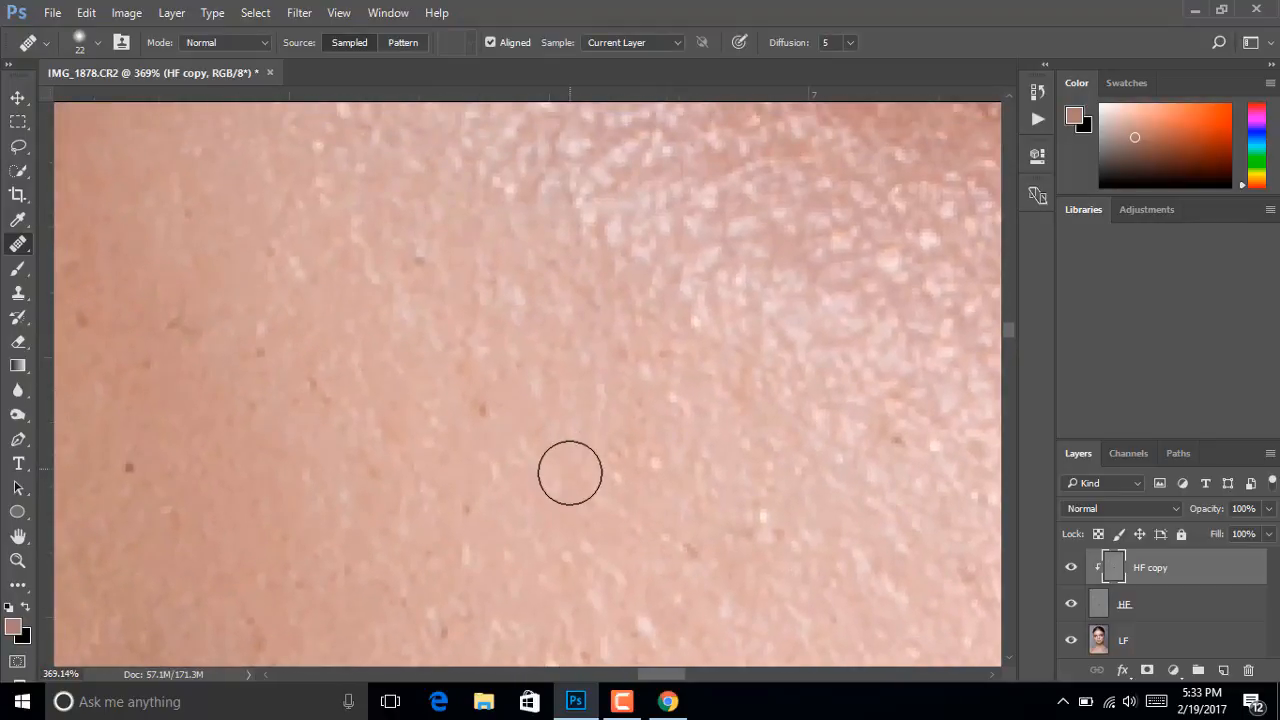
drag(462, 398, 488, 409)
drag(914, 470, 905, 445)
click(440, 263)
drag(411, 263, 730, 445)
click(543, 480)
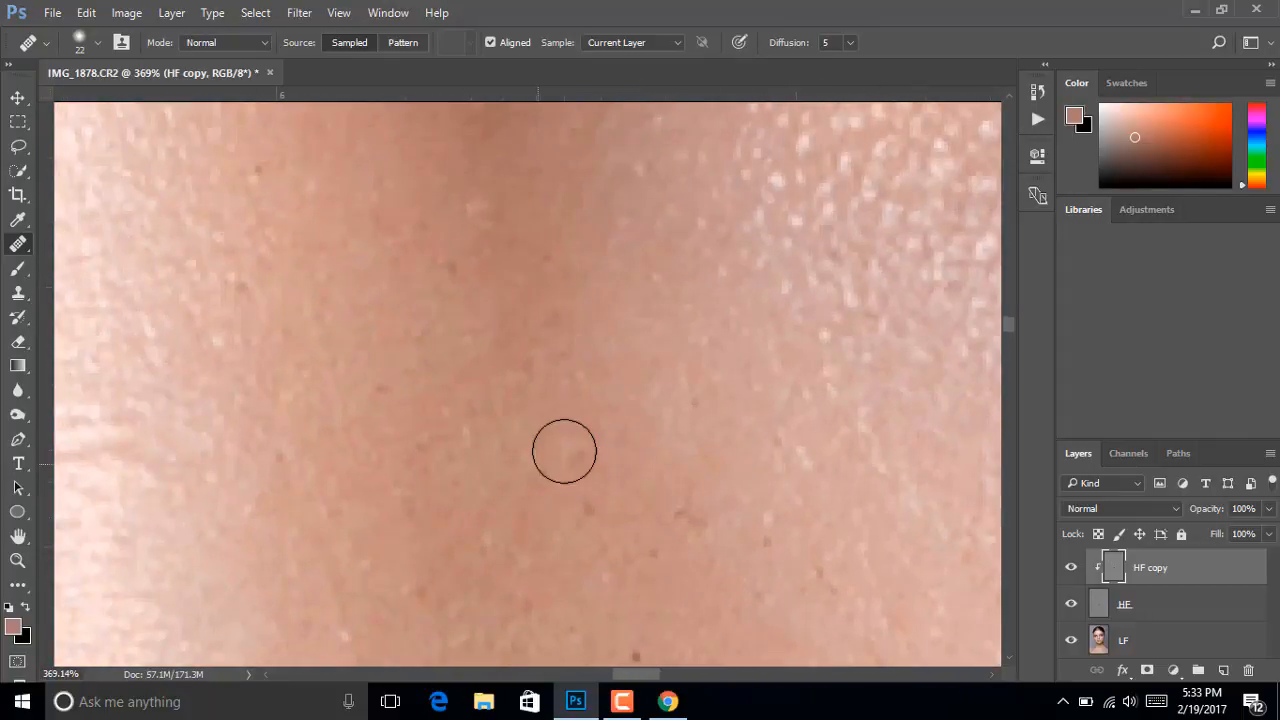
Heal the small spots along the side of the nose bridge where it meets the cheek
mouse_move(680, 476)
mouse_down()
mouse_move(683, 297)
mouse_move(590, 292)
mouse_up()
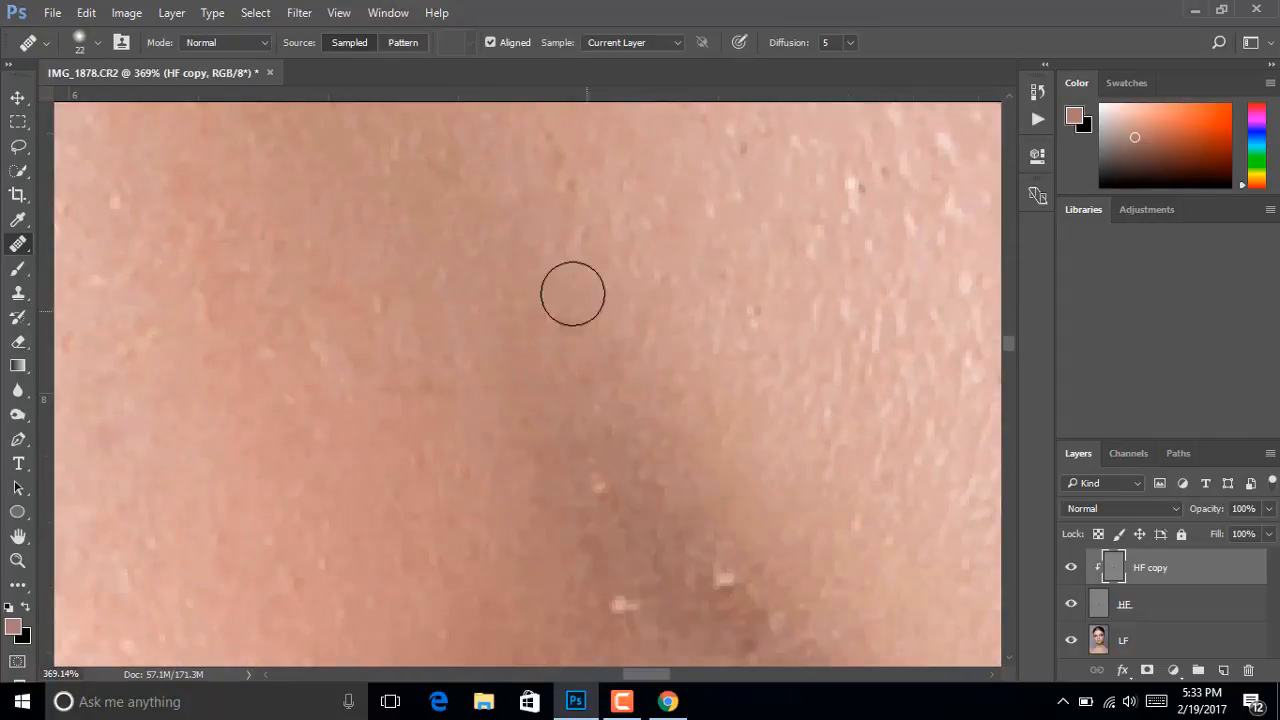
drag(745, 346, 818, 495)
click(523, 257)
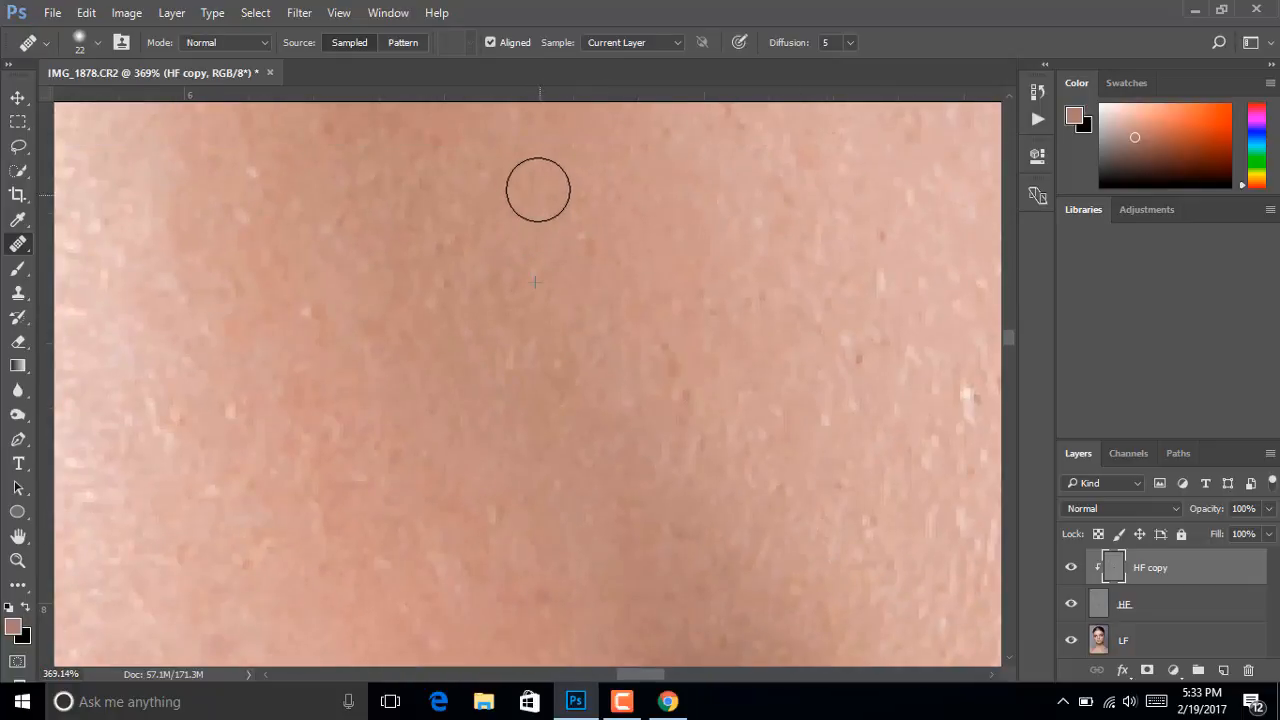
click(816, 452)
drag(816, 441, 866, 449)
click(782, 445)
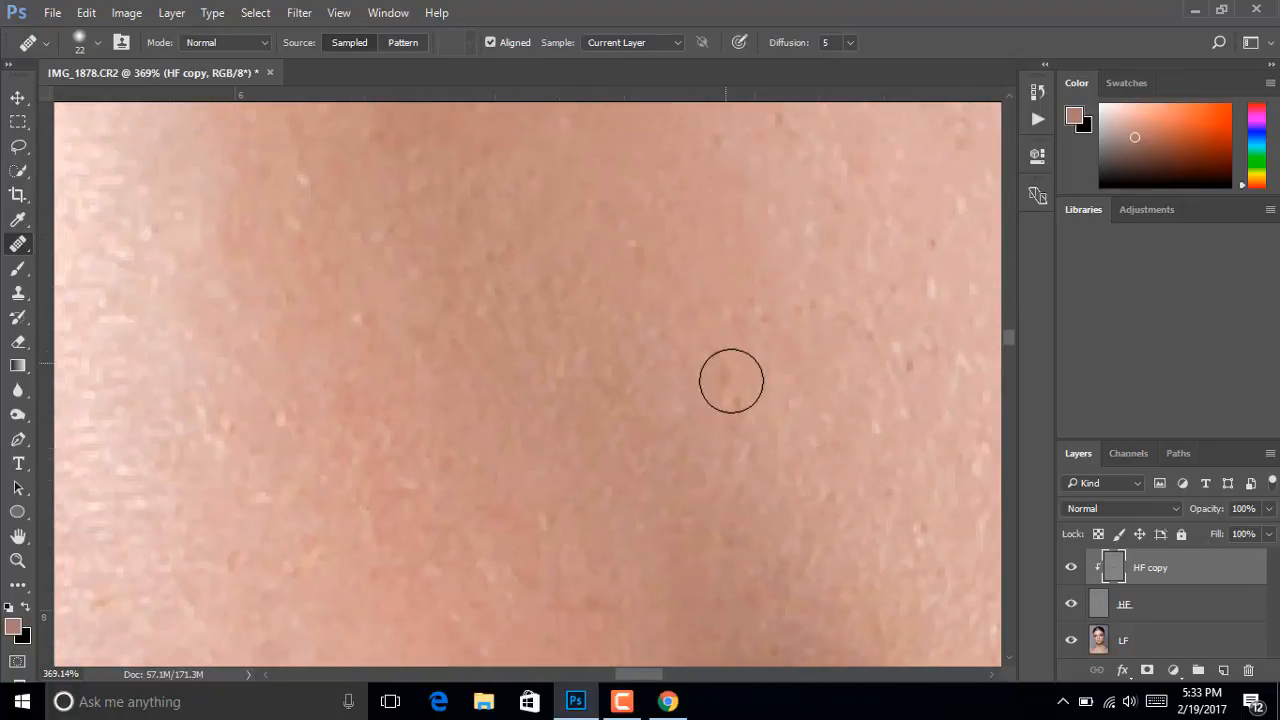
drag(809, 389, 817, 471)
click(742, 482)
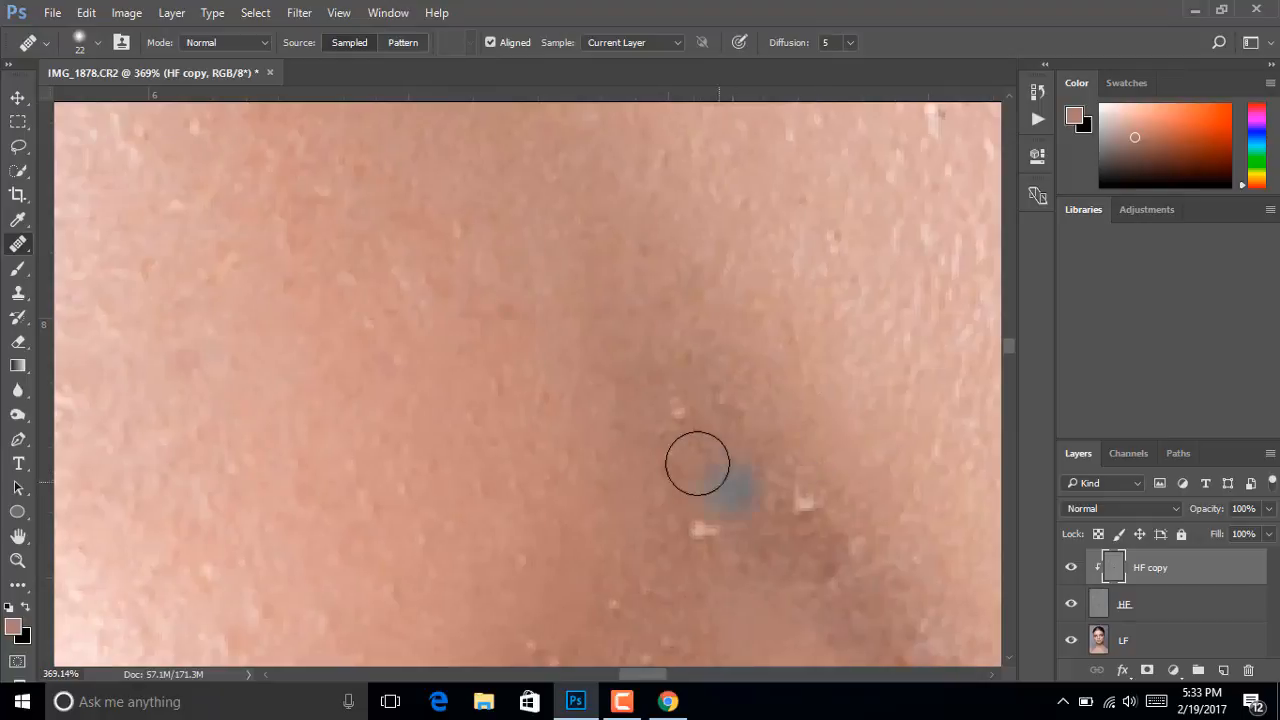
Heal the light bumps in the shaded crease between the nostril wing and the cheek
click(674, 411)
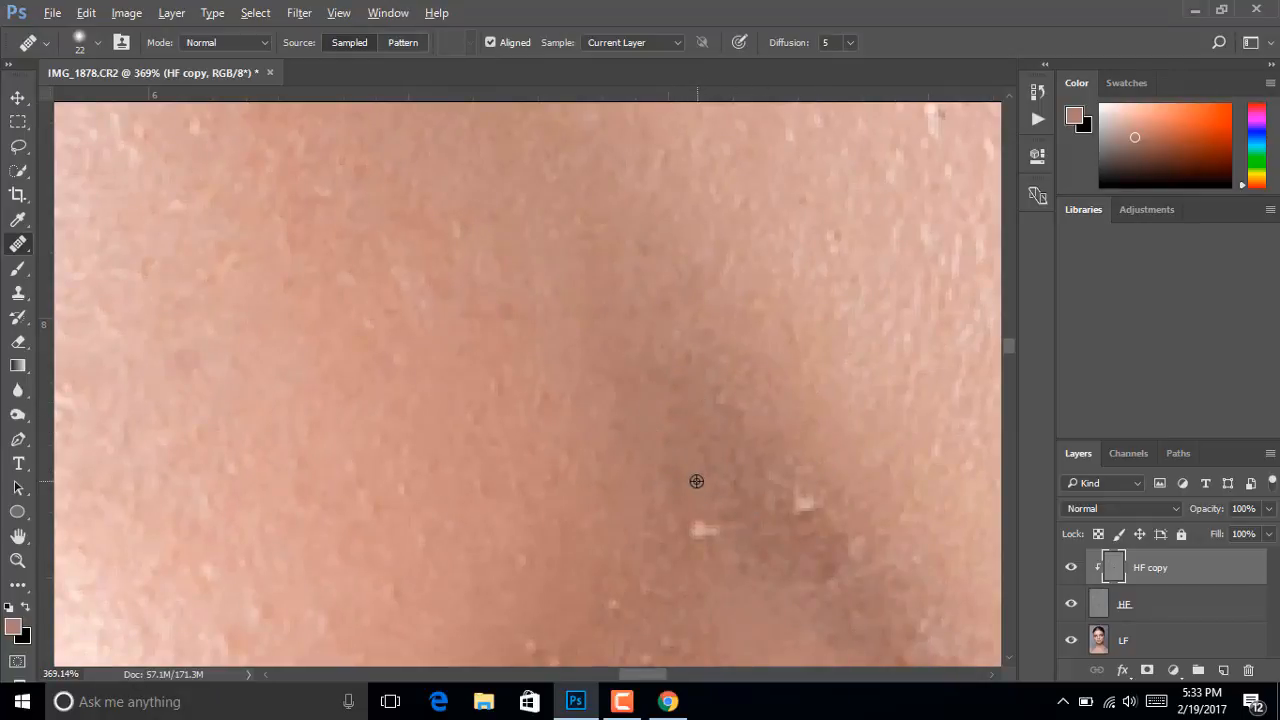
click(704, 522)
click(812, 497)
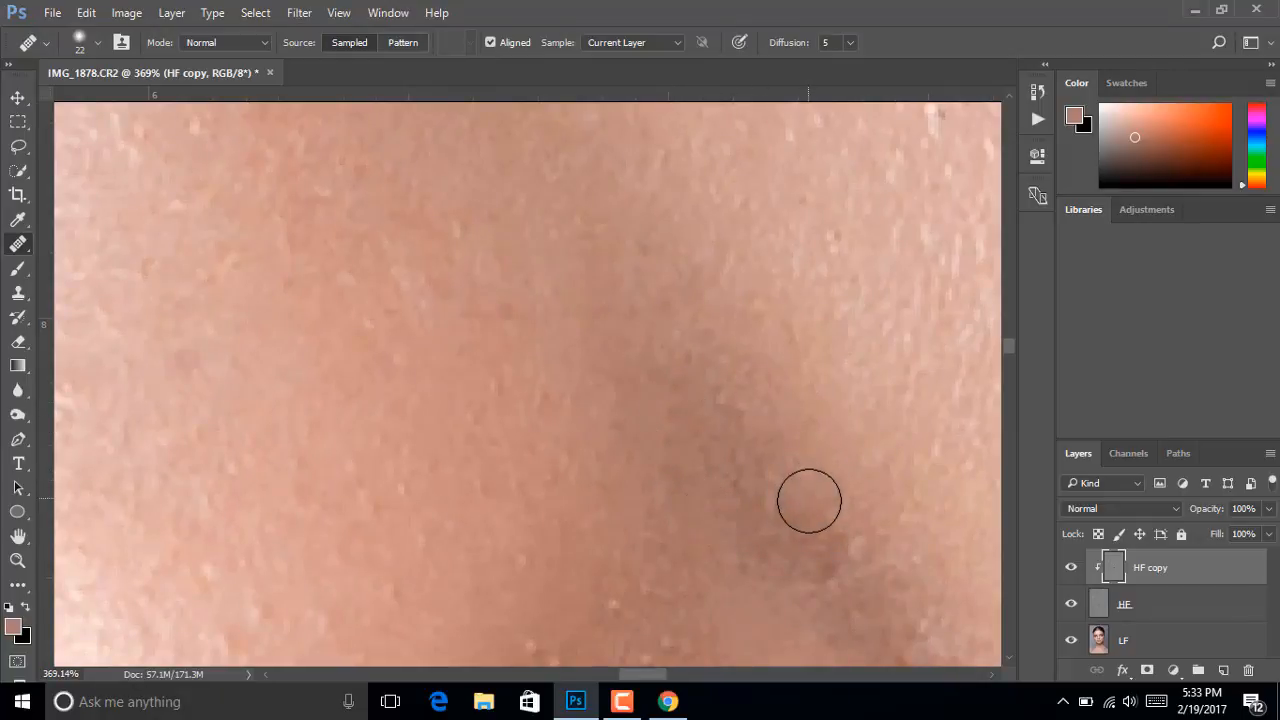
click(978, 597)
scroll(926, 611, down, 5)
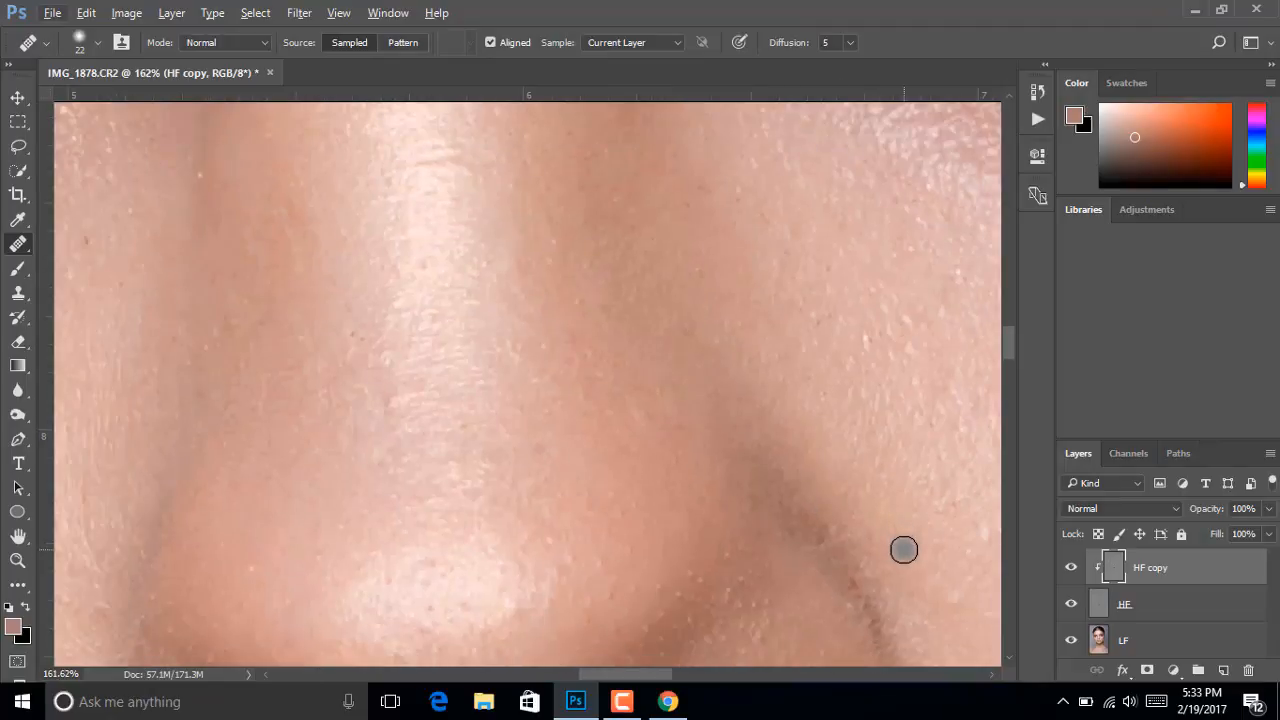
click(824, 534)
scroll(802, 533, down, 1)
click(692, 310)
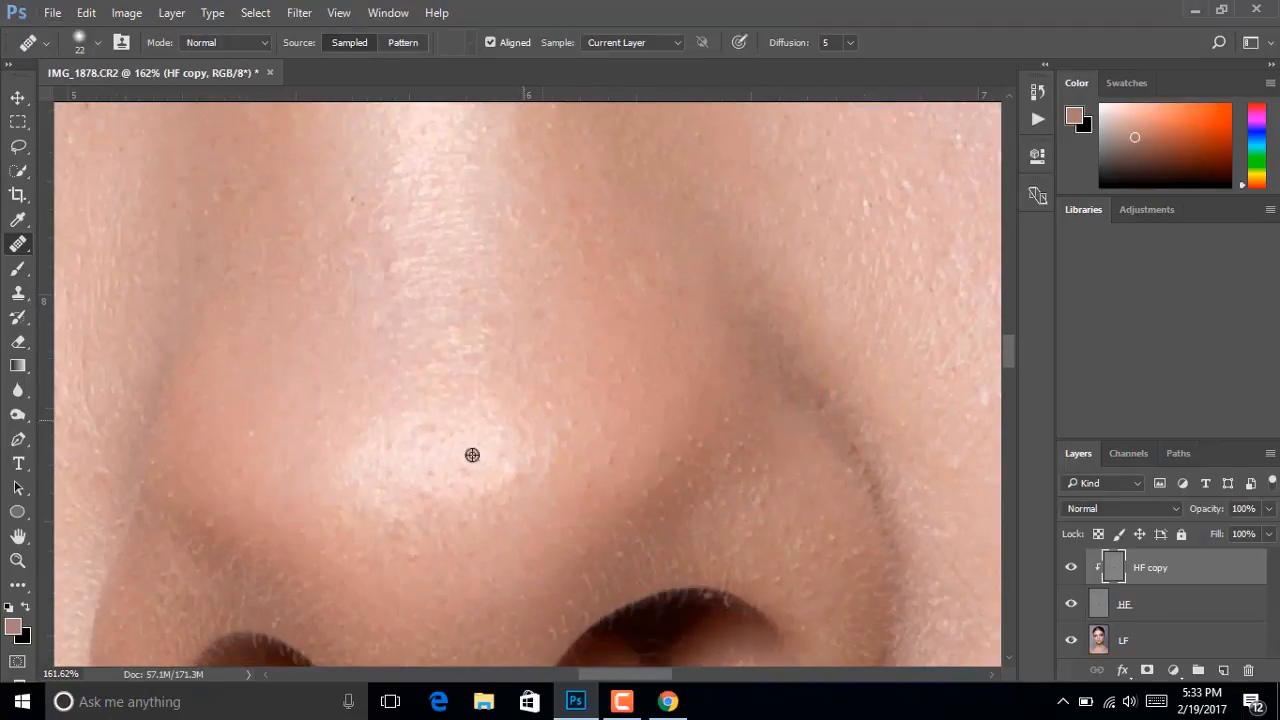
Heal the dark specks inside the bright highlight on the nose tip, sampling clean skin texture nearby
scroll(499, 496, up, 3)
scroll(499, 496, up, 2)
click(556, 452)
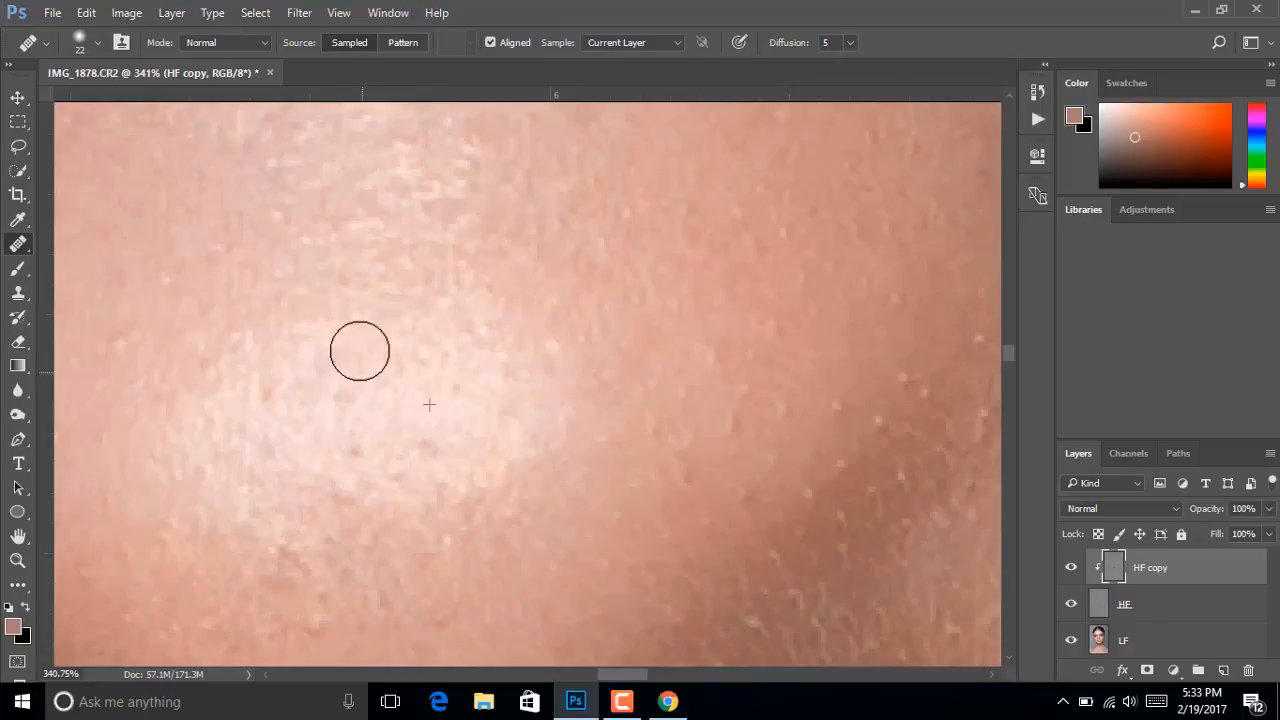
click(351, 407)
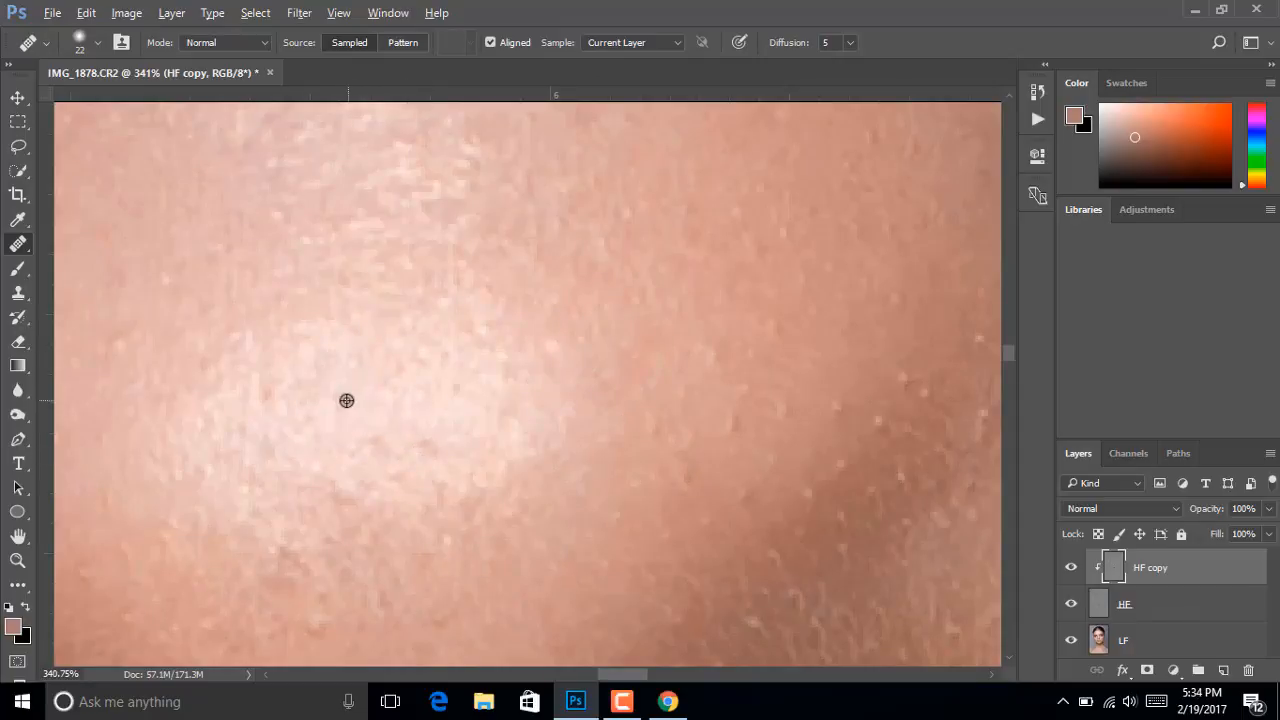
scroll(469, 514, down, 2)
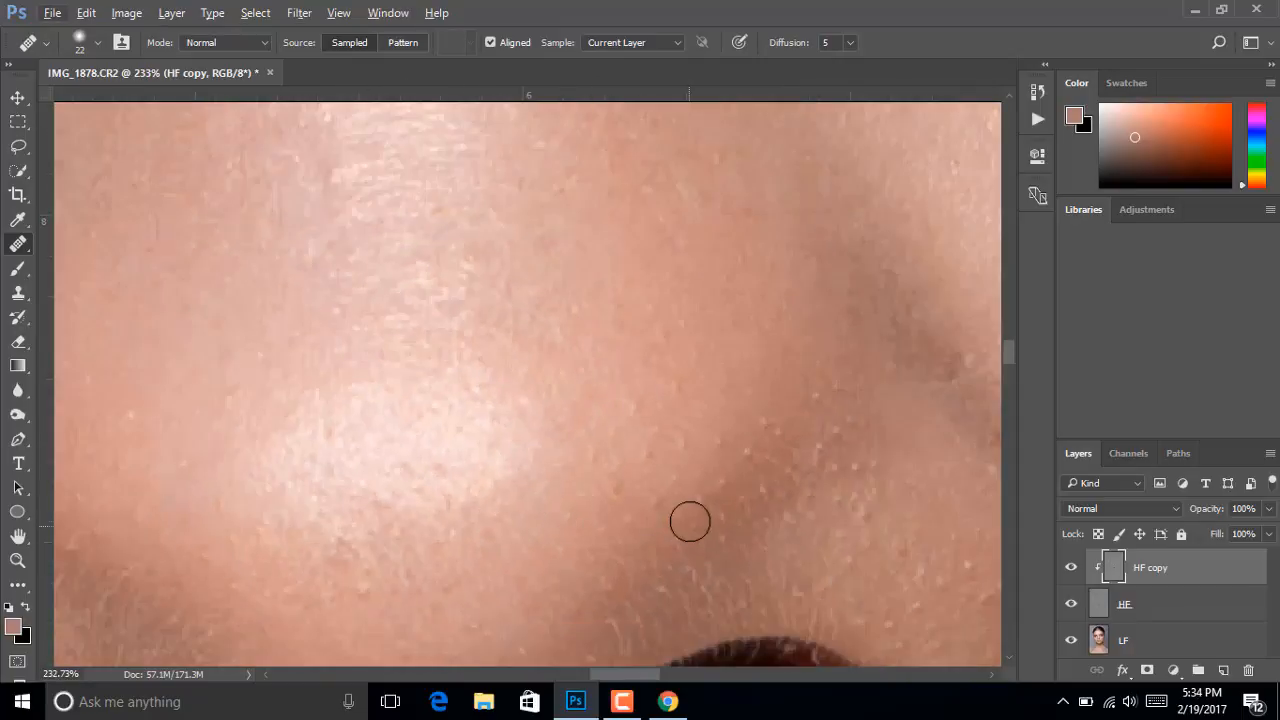
Reduce the Healing Brush size to 18 and heal the bumps between the nose-tip highlight and the shaded side of the nose
click(706, 487)
alt+right_click(573, 440)
scroll(631, 443, up, 5)
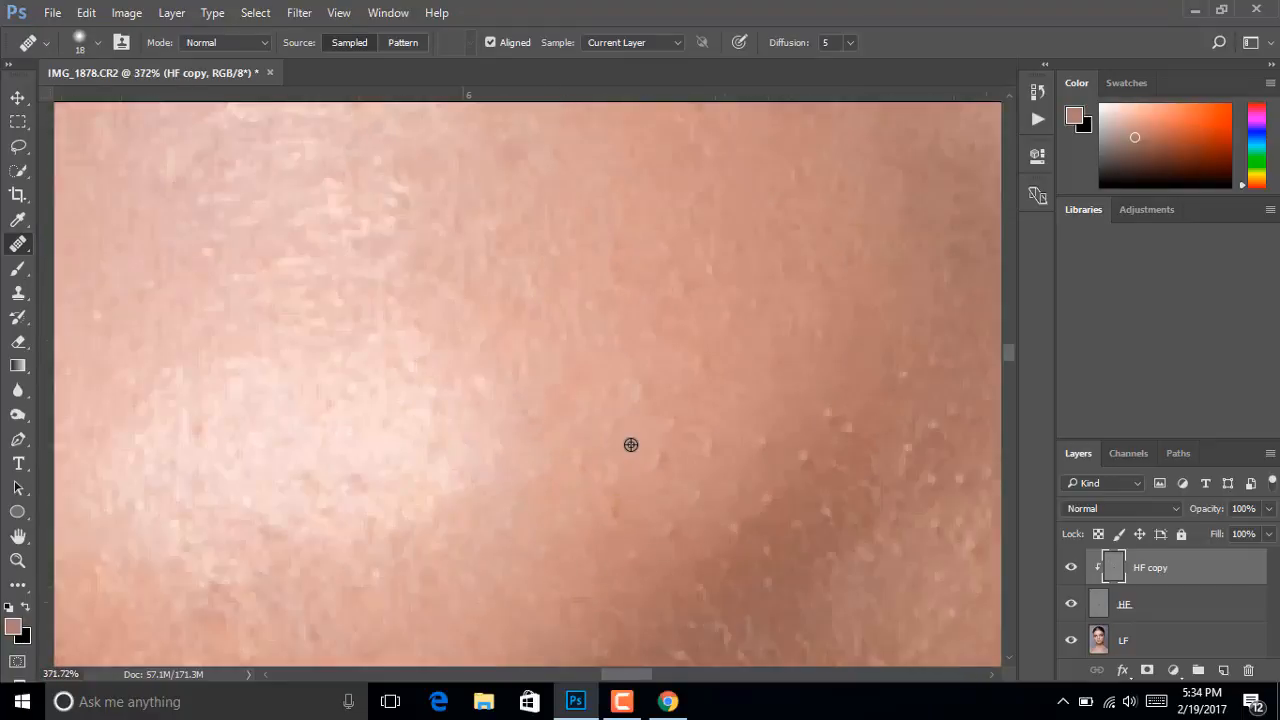
click(662, 461)
alt+click(560, 494)
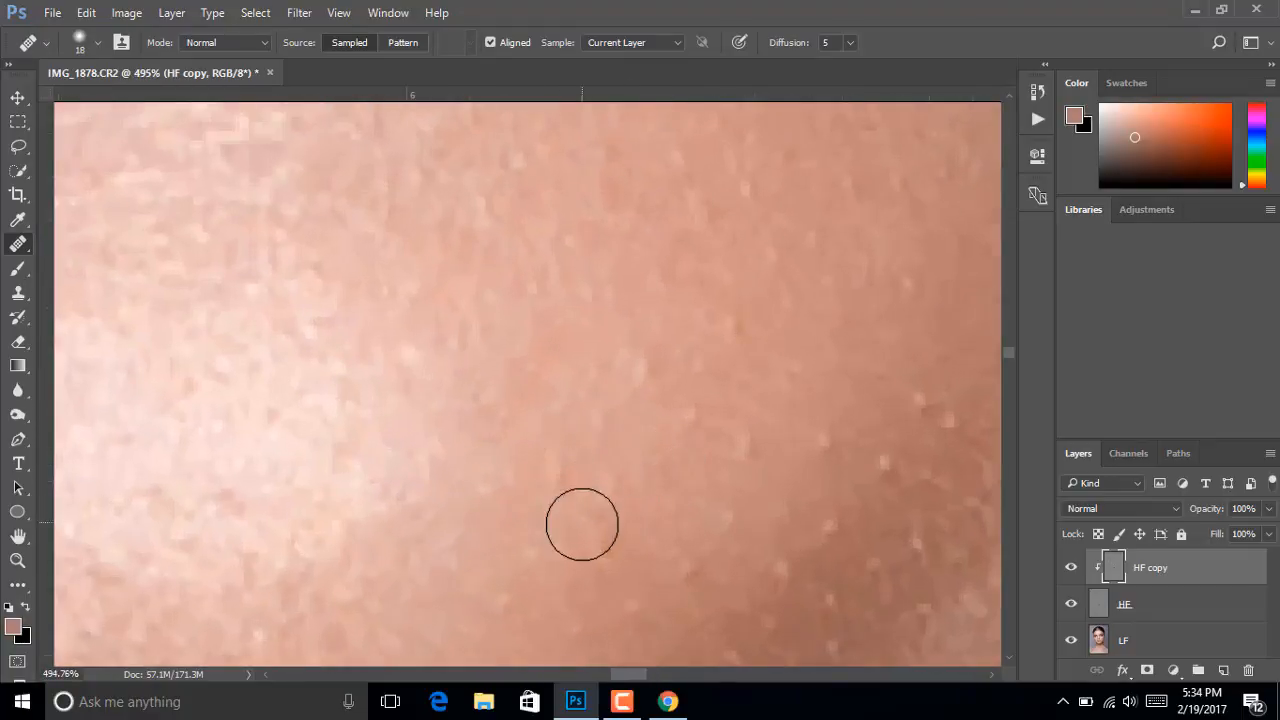
click(602, 534)
click(588, 490)
click(560, 477)
click(585, 430)
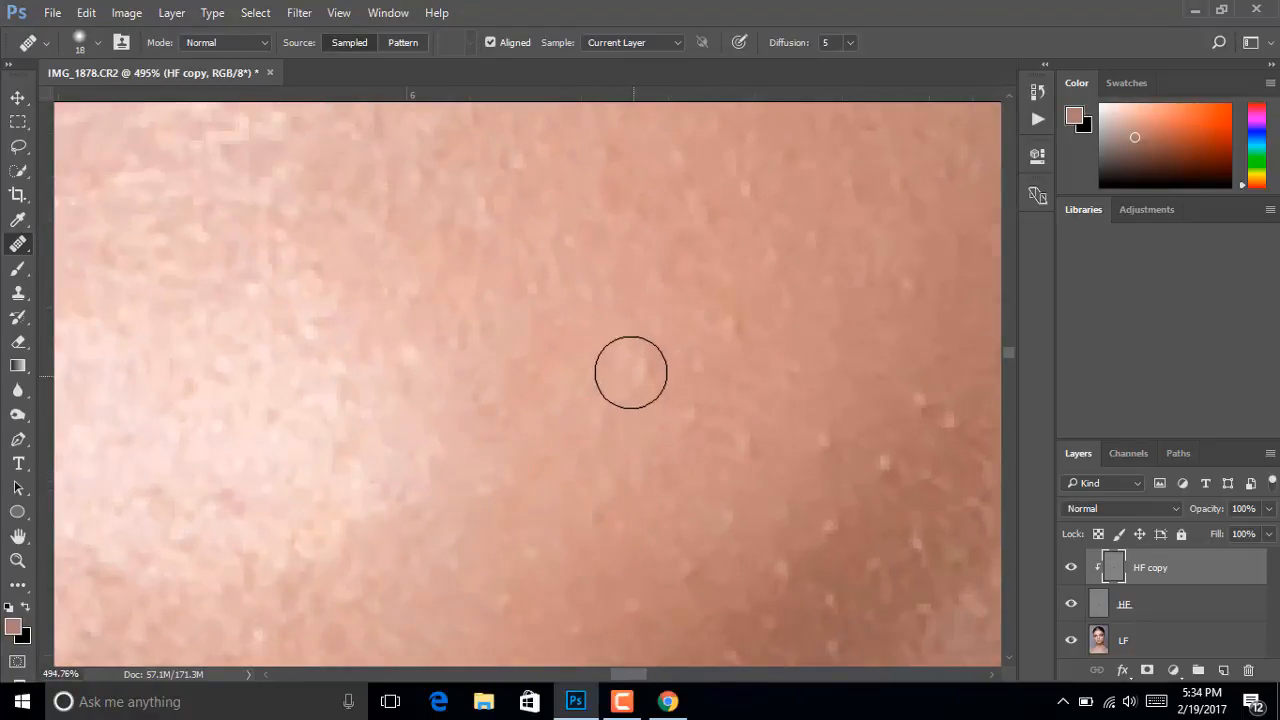
click(720, 326)
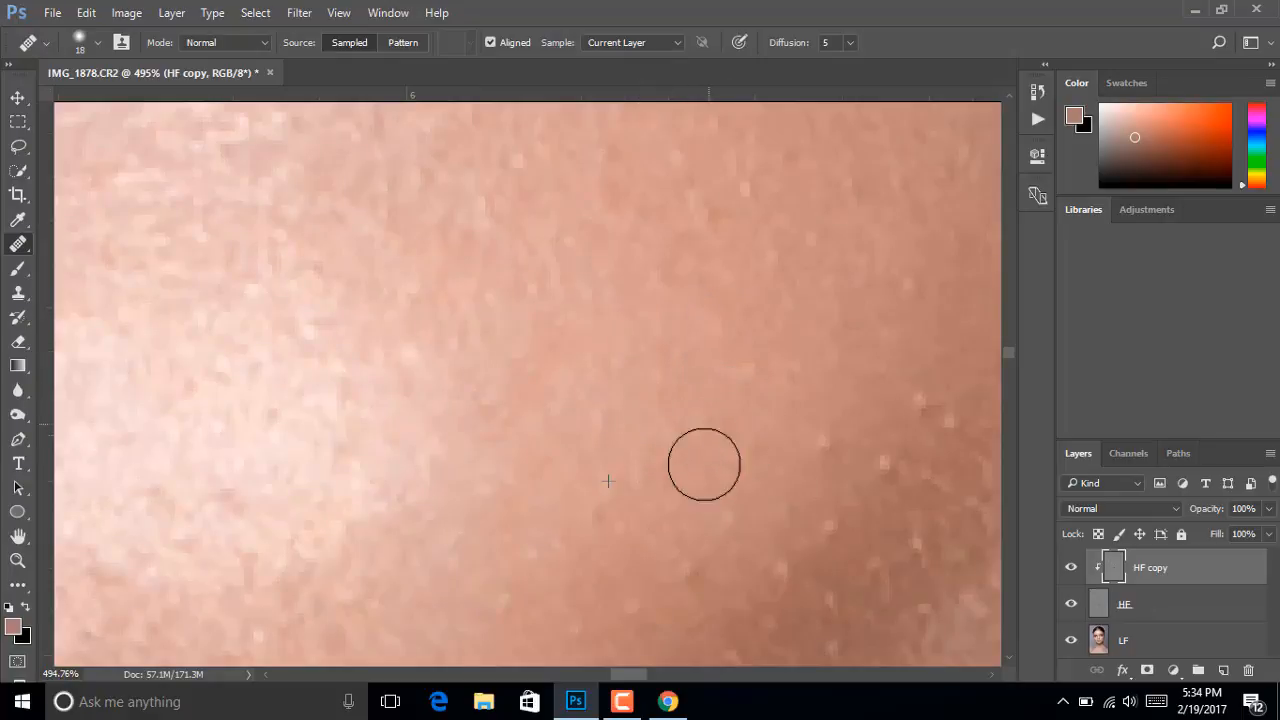
Heal the remaining light bumps across the side of the nose tip down to where the shadow begins
scroll(703, 463, down, 3)
click(745, 501)
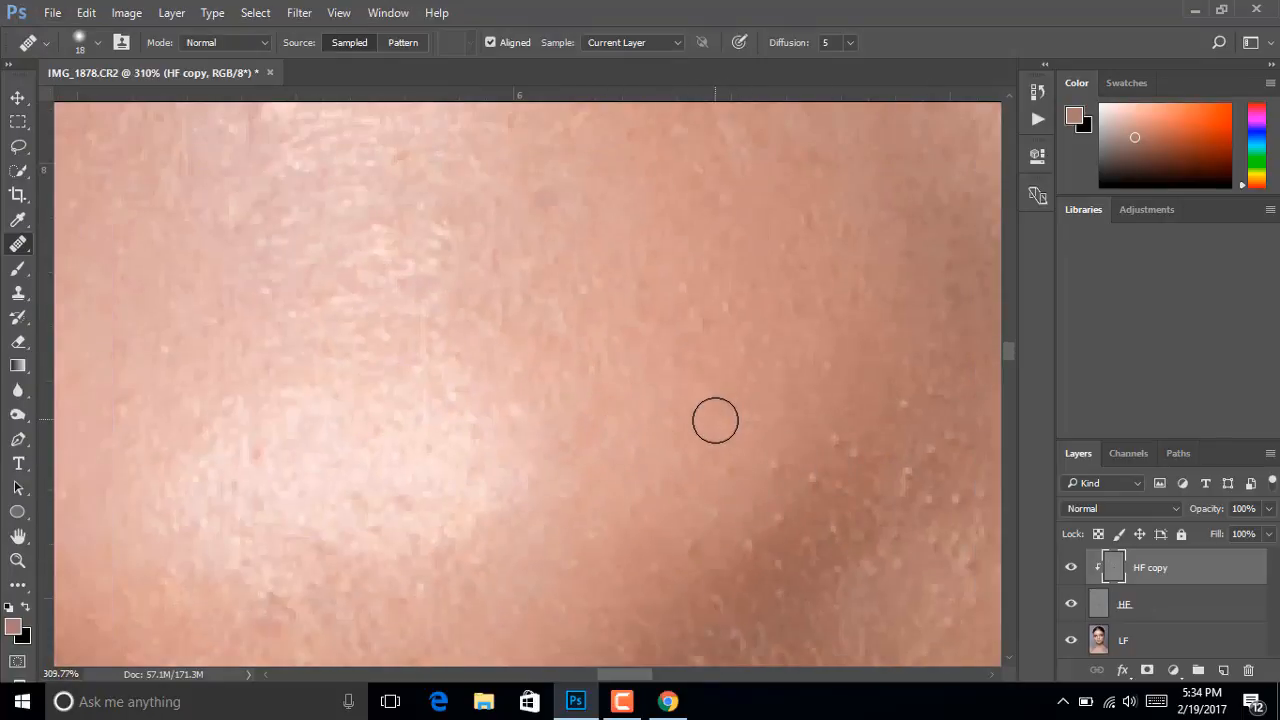
click(664, 450)
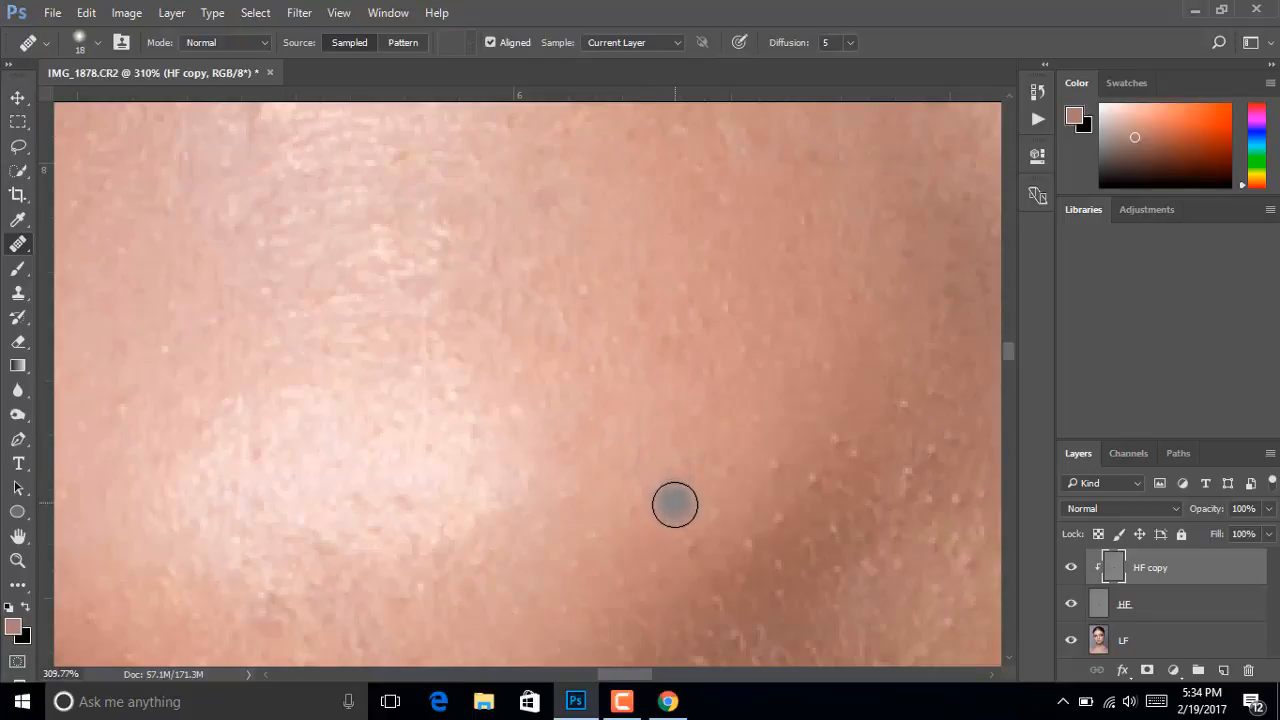
click(675, 497)
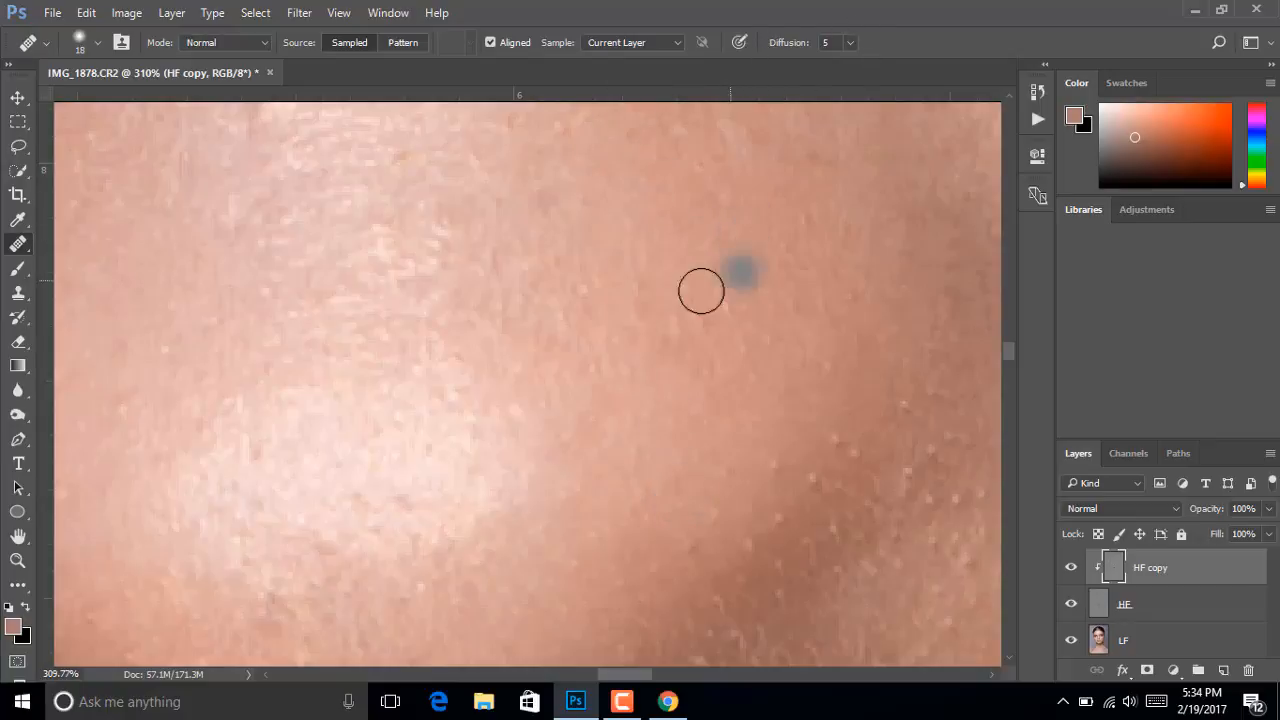
alt+click(614, 406)
drag(772, 466, 763, 467)
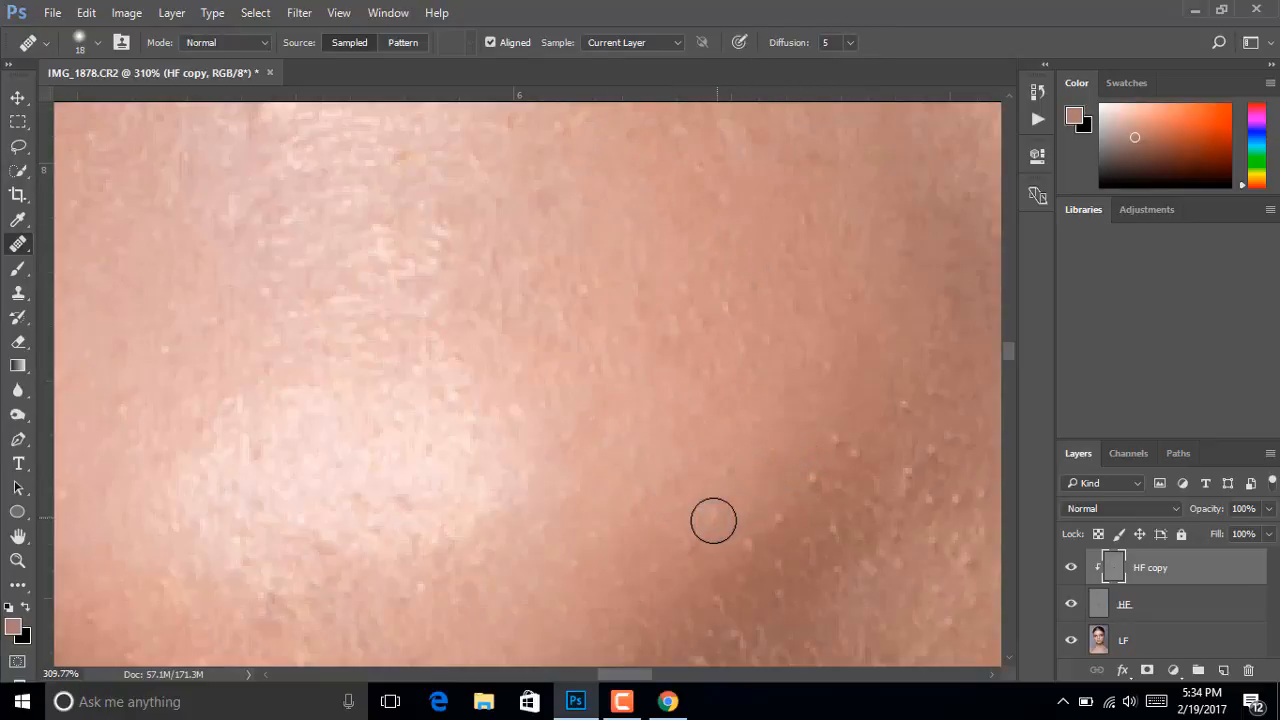
drag(686, 538, 680, 548)
scroll(811, 360, down, 1)
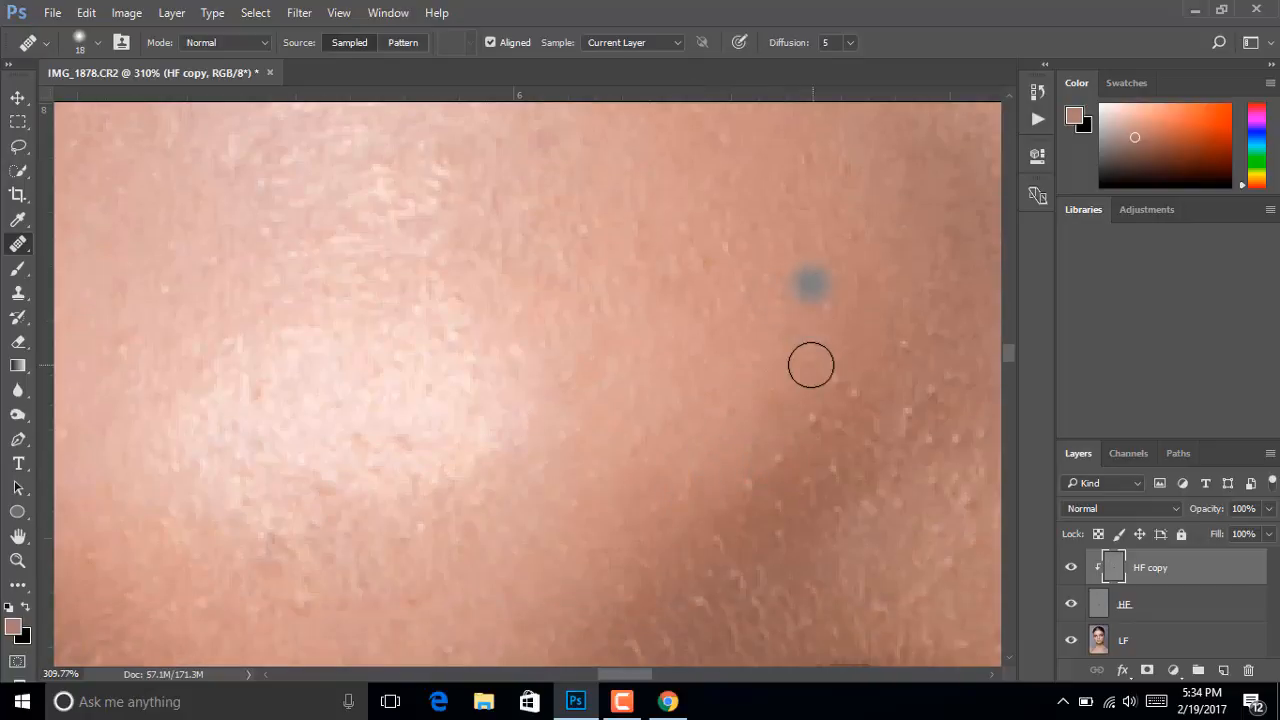
Heal the raised bumps along the shadow edge above the nostril with texture sampled from the smoother skin beside it
alt+click(719, 368)
click(840, 374)
click(851, 389)
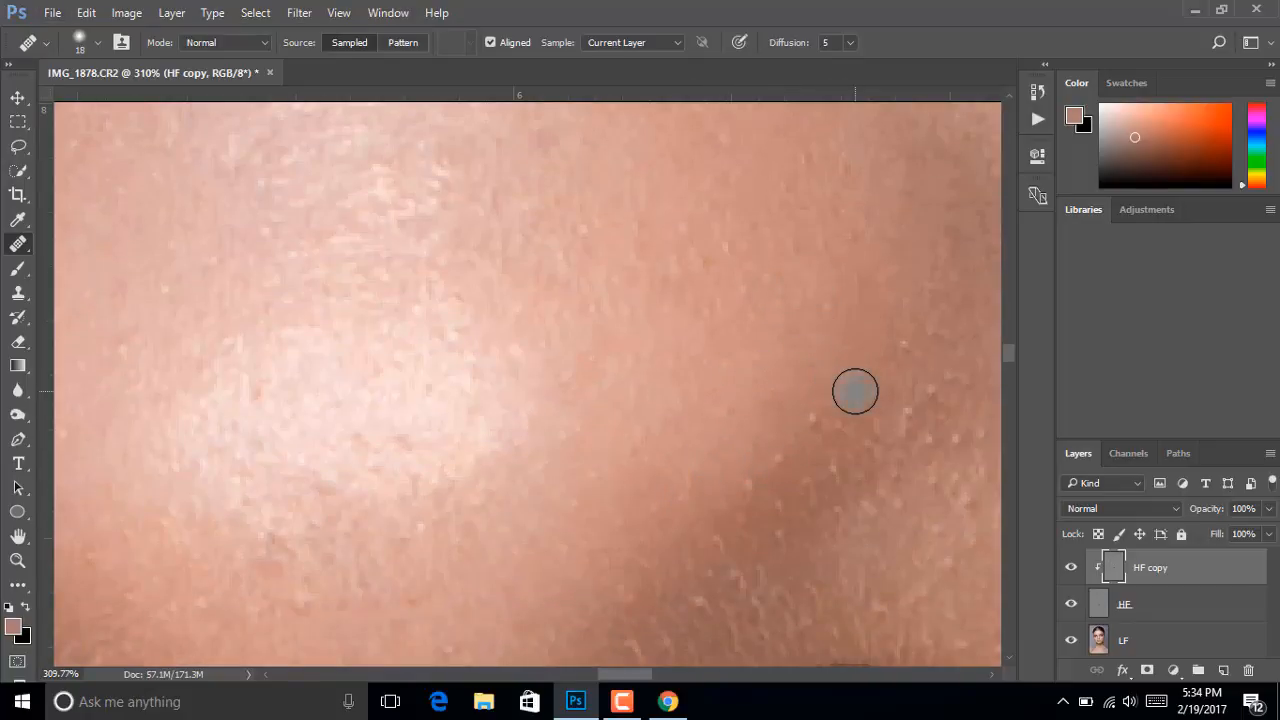
click(771, 454)
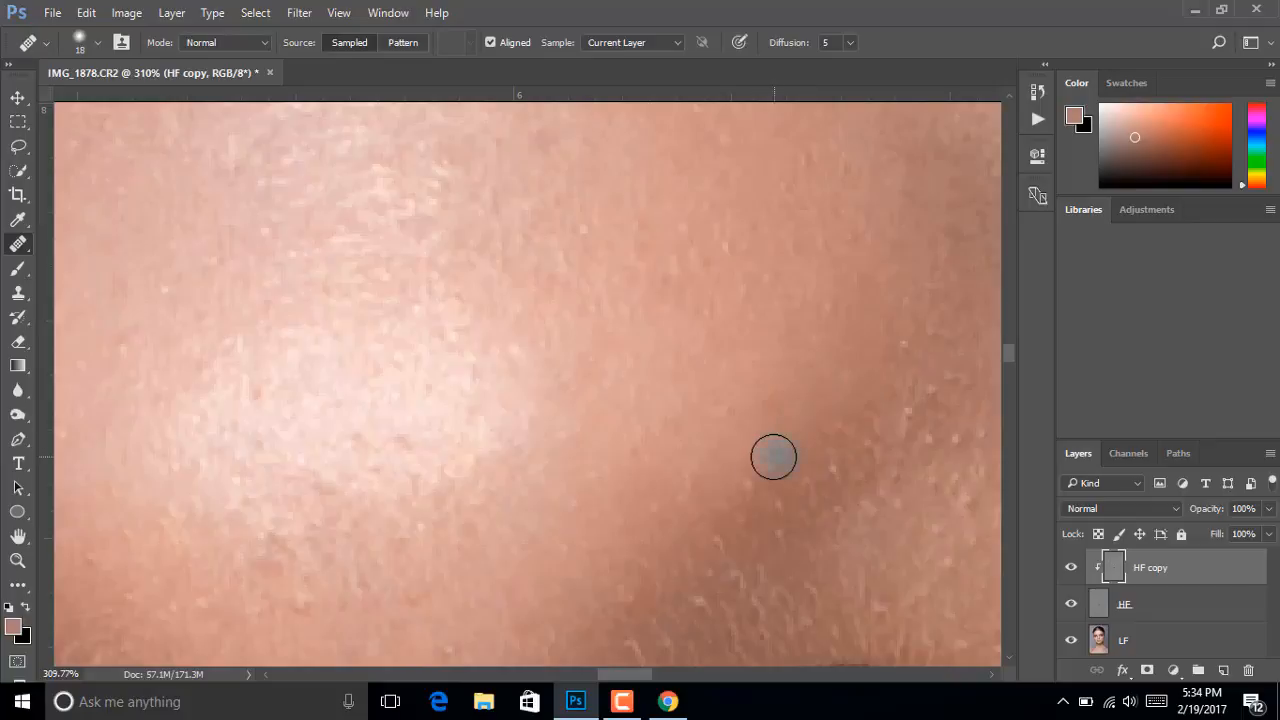
click(746, 486)
click(706, 421)
scroll(701, 359, down, 5)
Heal the blemishes just below the nose-tip highlight, resampling clean texture from the adjacent skin
click(571, 426)
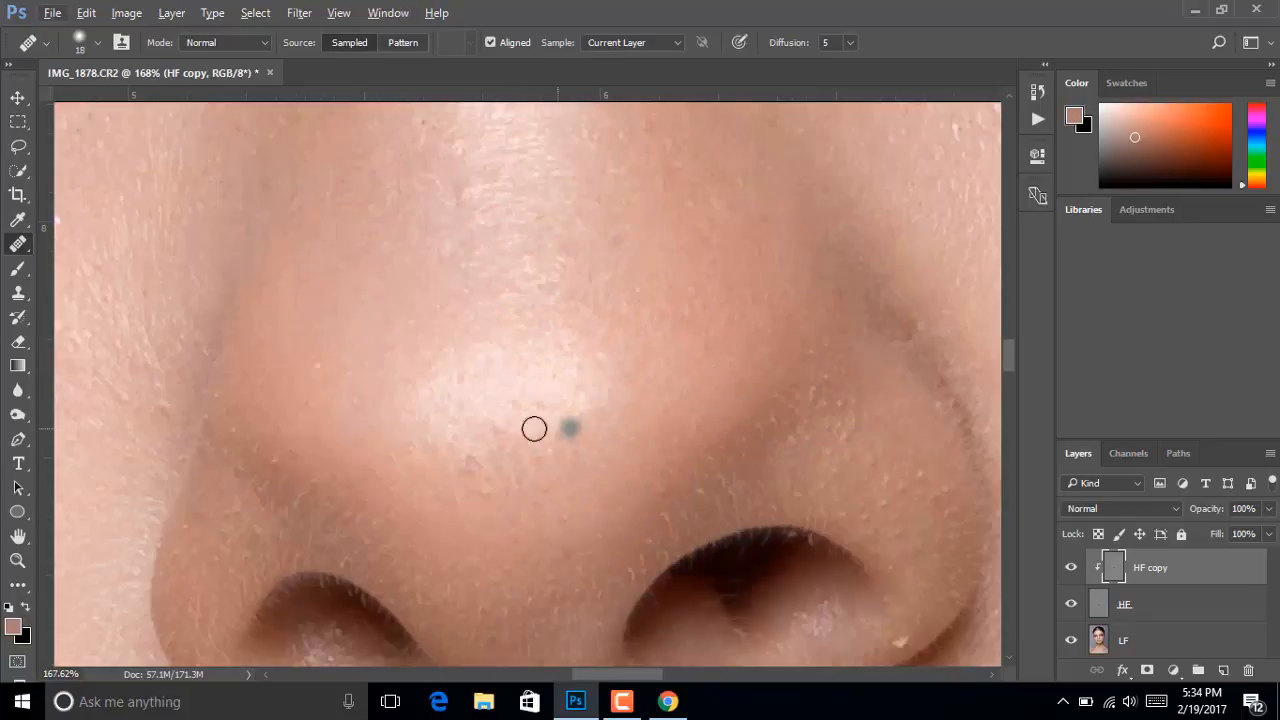
scroll(531, 429, up, 4)
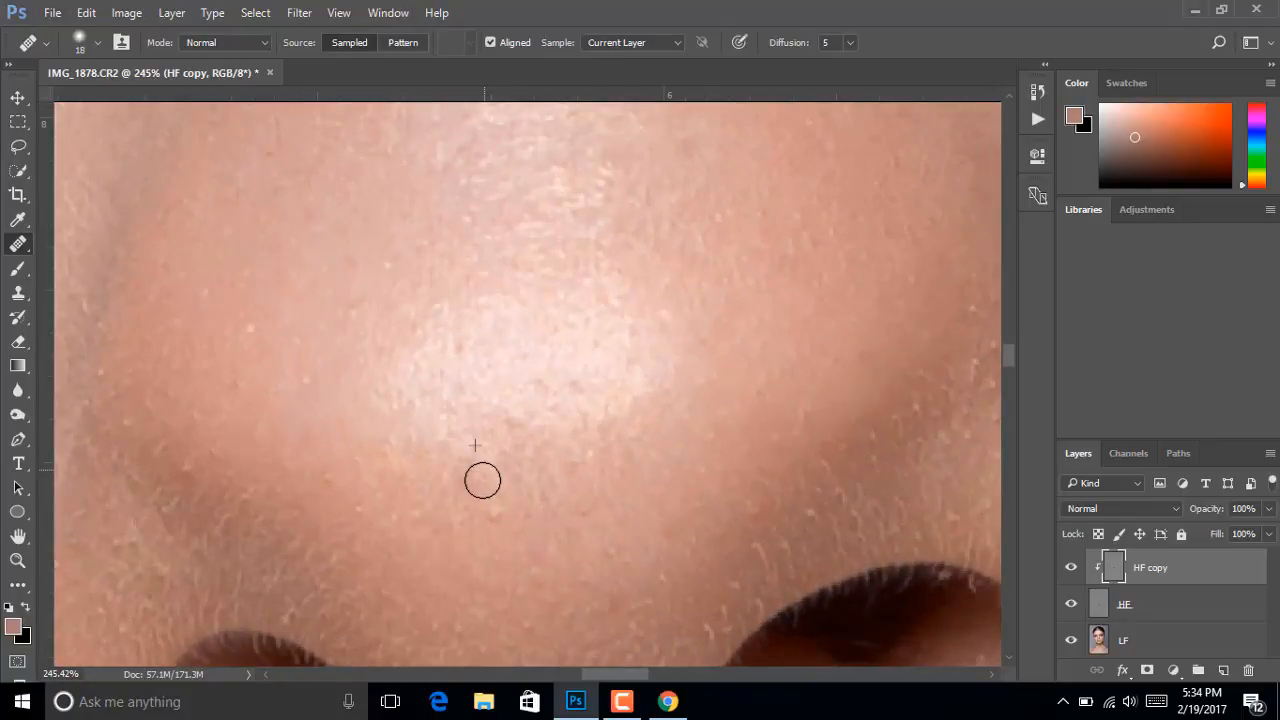
click(492, 487)
click(455, 532)
alt+click(440, 417)
click(434, 451)
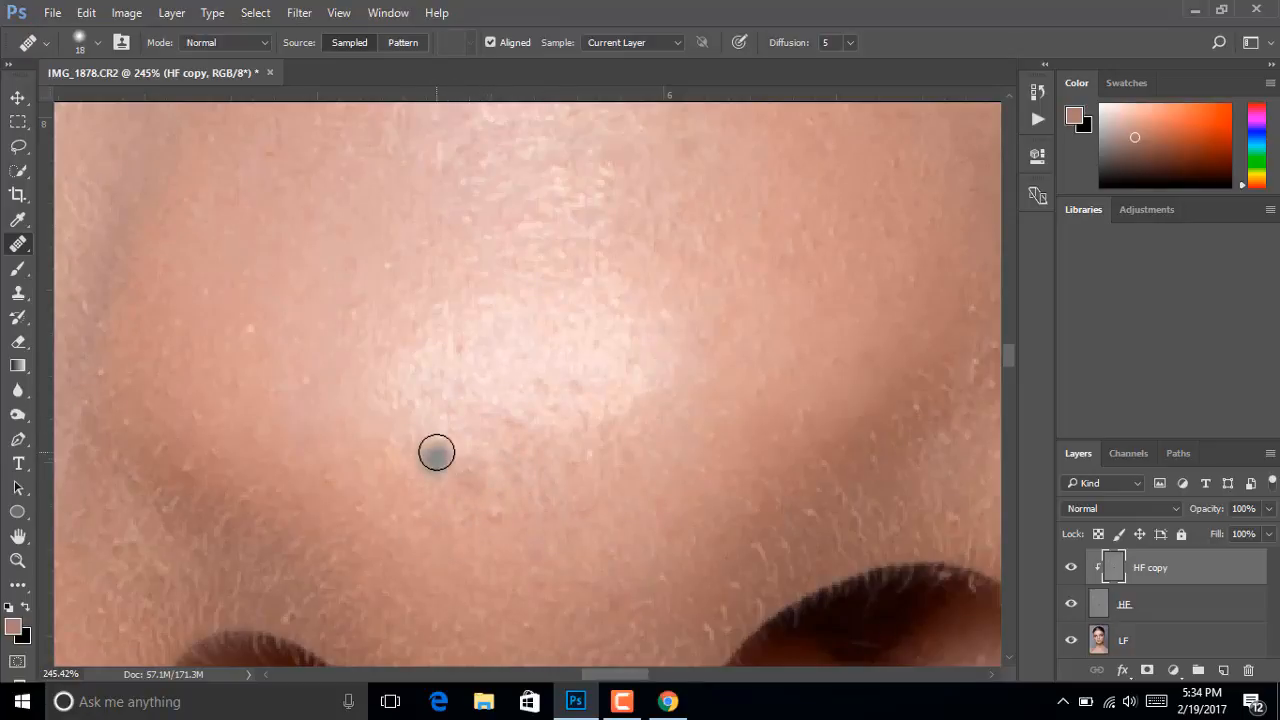
click(471, 484)
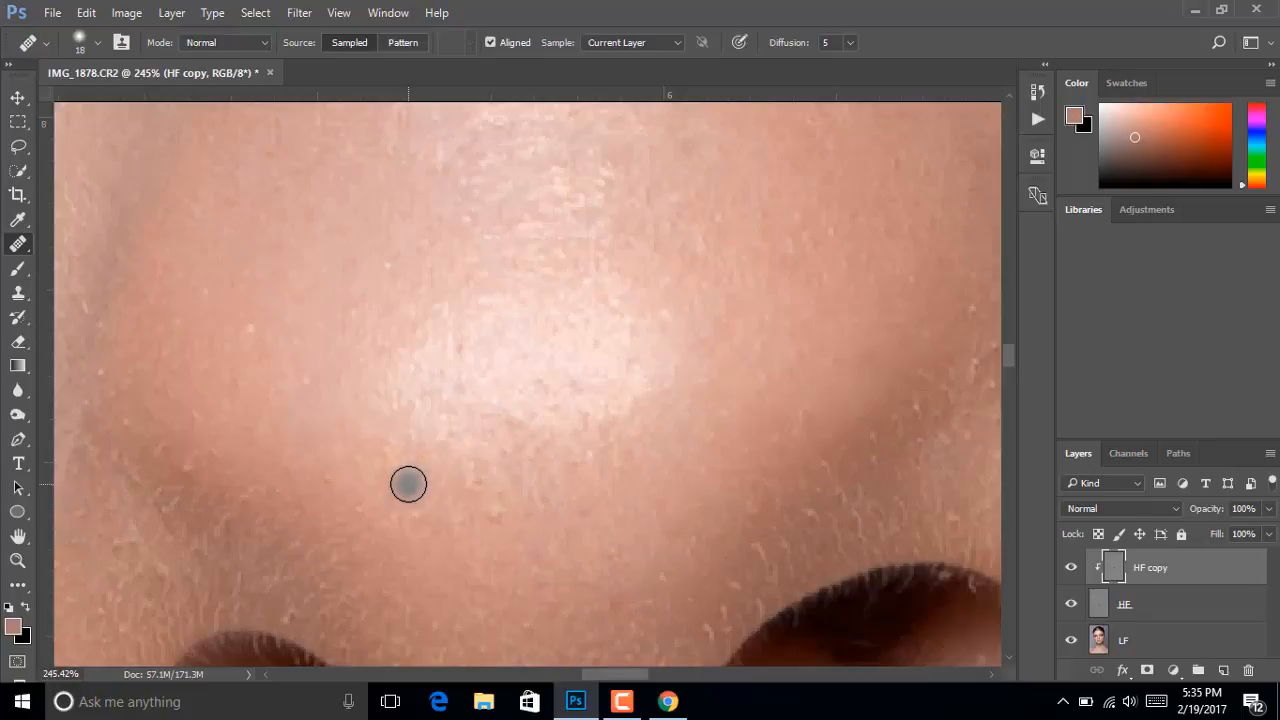
Heal the remaining dark specks along the lower rim of the nose-tip highlight
click(511, 600)
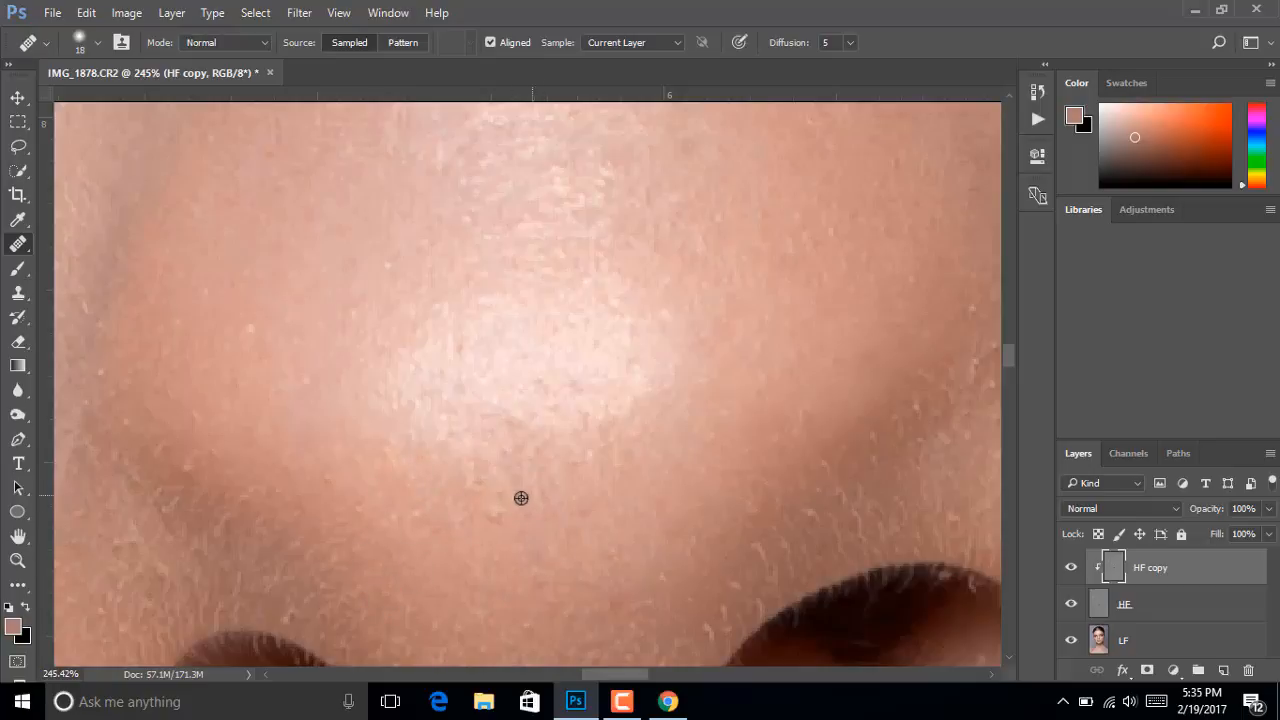
click(557, 406)
click(534, 423)
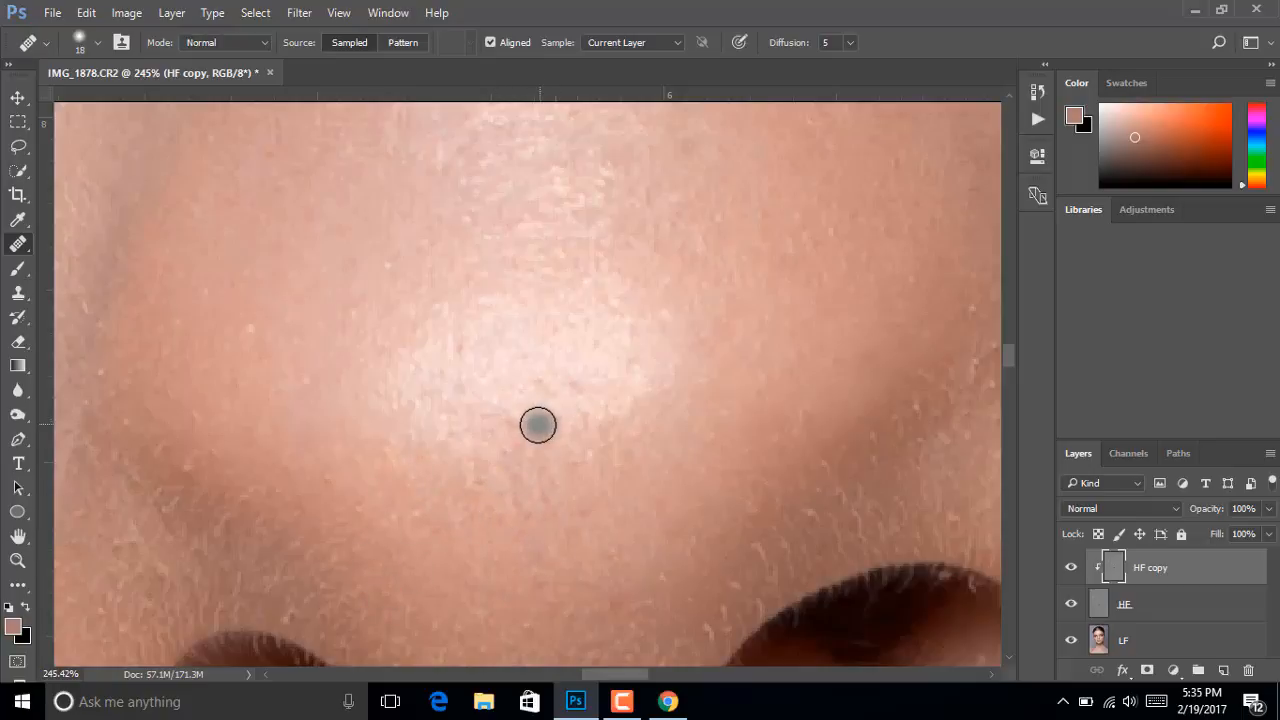
click(536, 430)
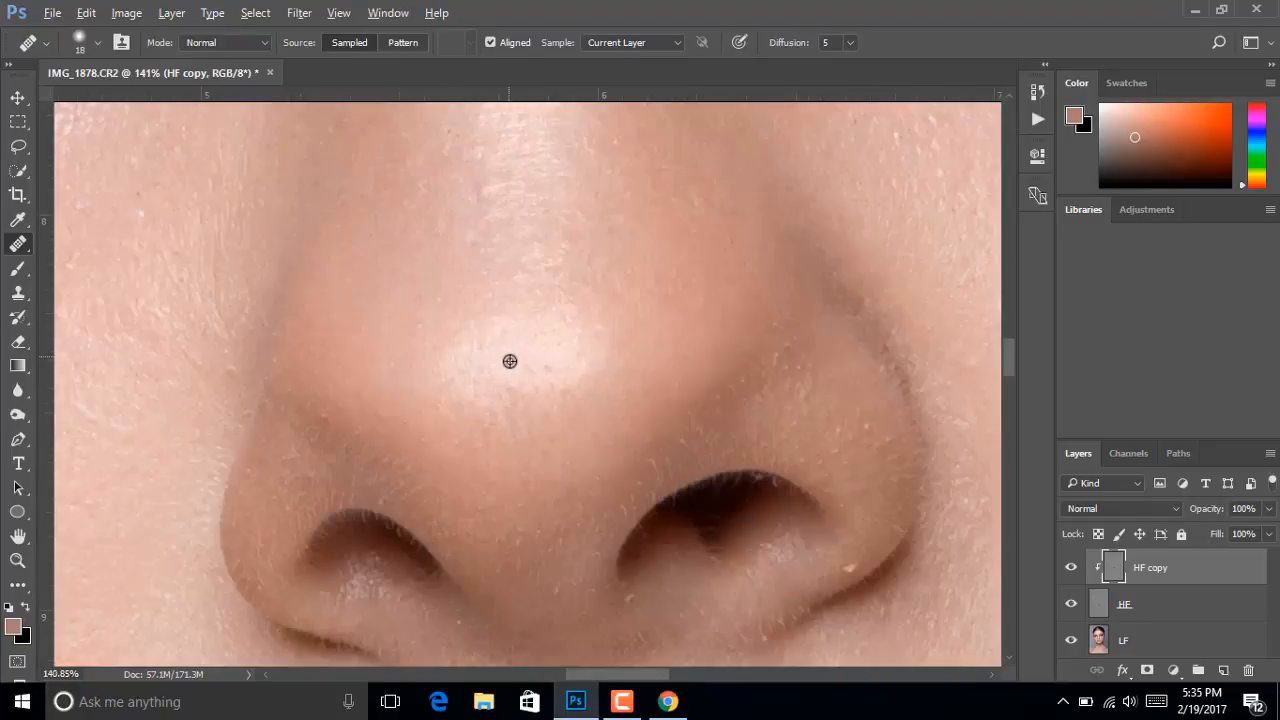
scroll(771, 515, up, 3)
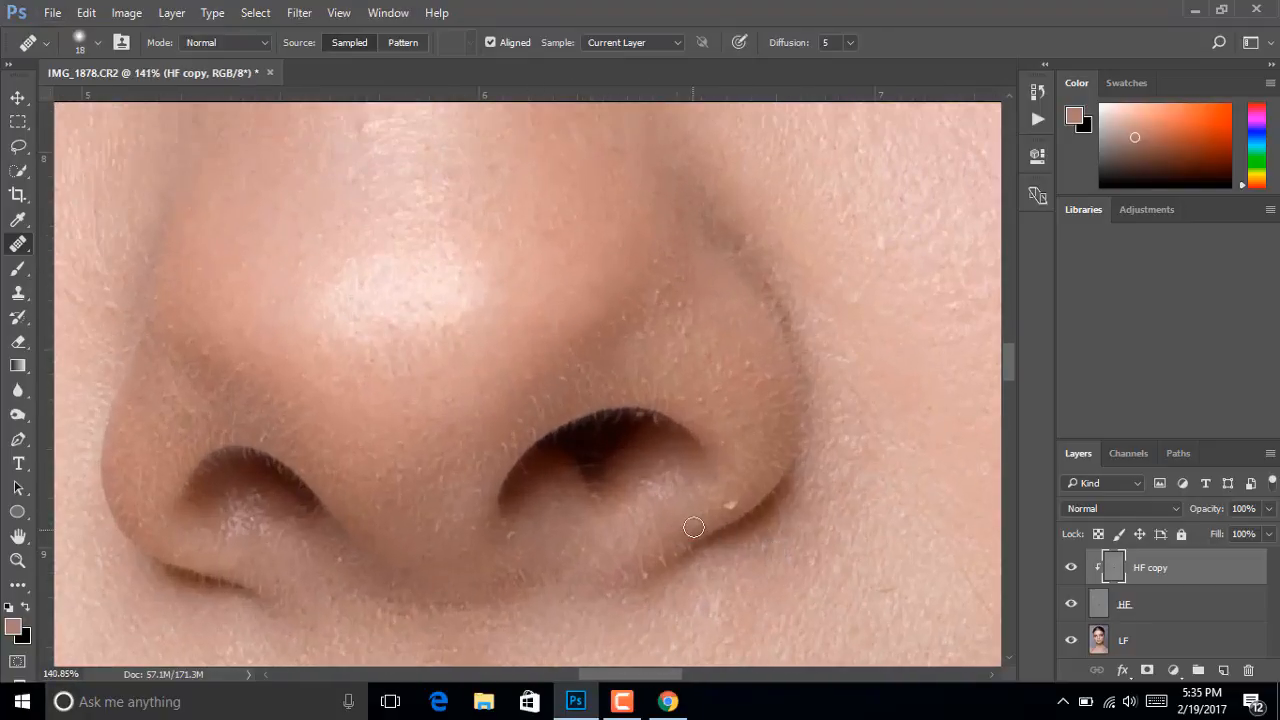
Heal the small light specks on the nose wing and the skin between the nostrils, using the Healing Brush tool
right_click(9, 250)
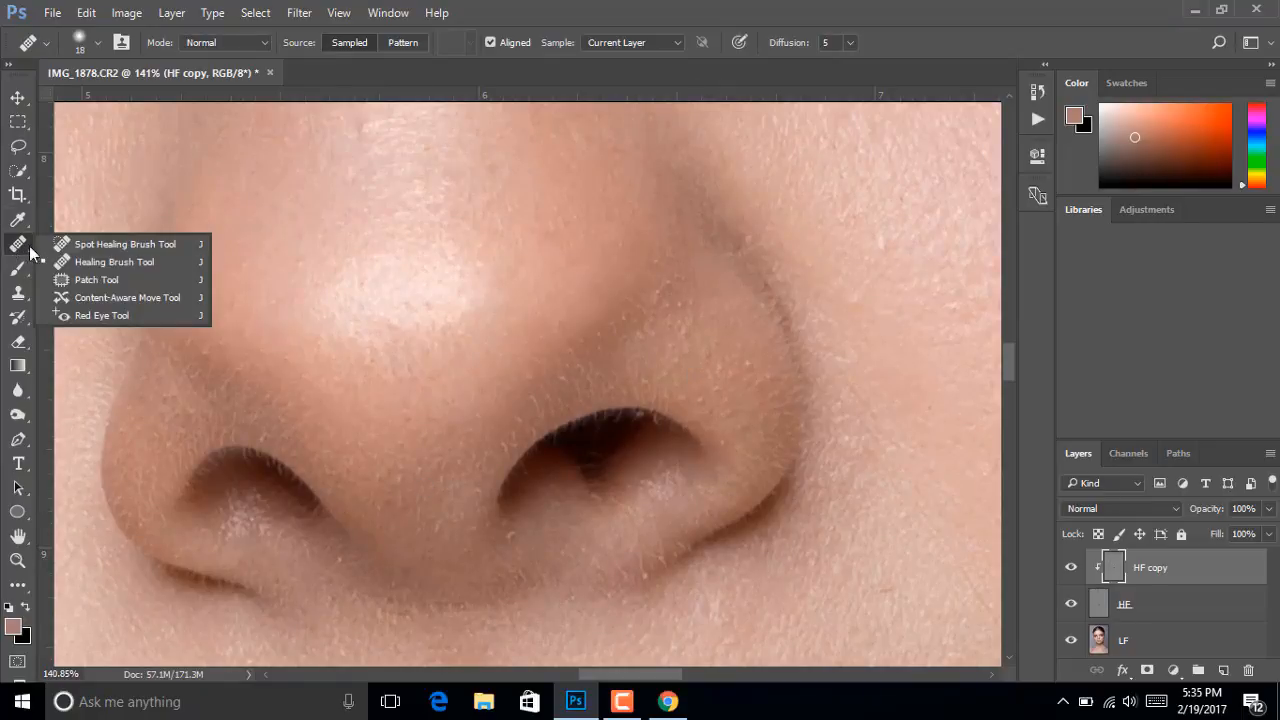
click(120, 262)
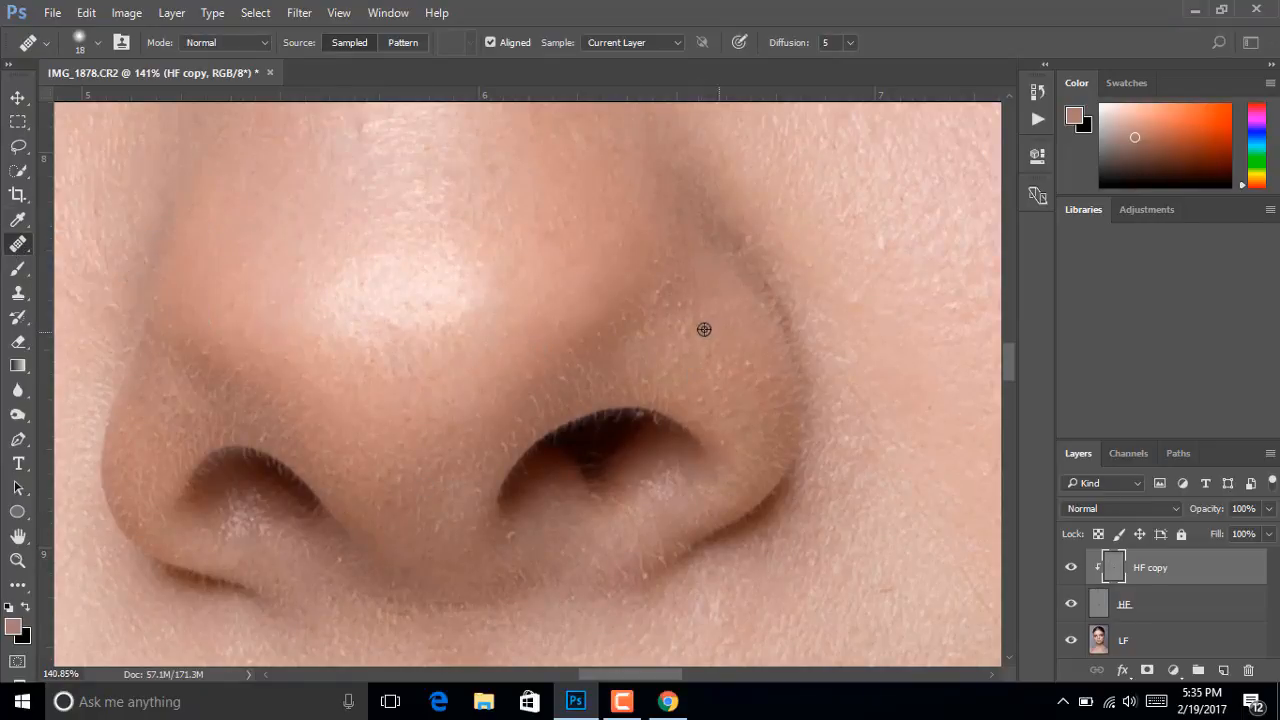
scroll(703, 329, up, 5)
alt+click(750, 270)
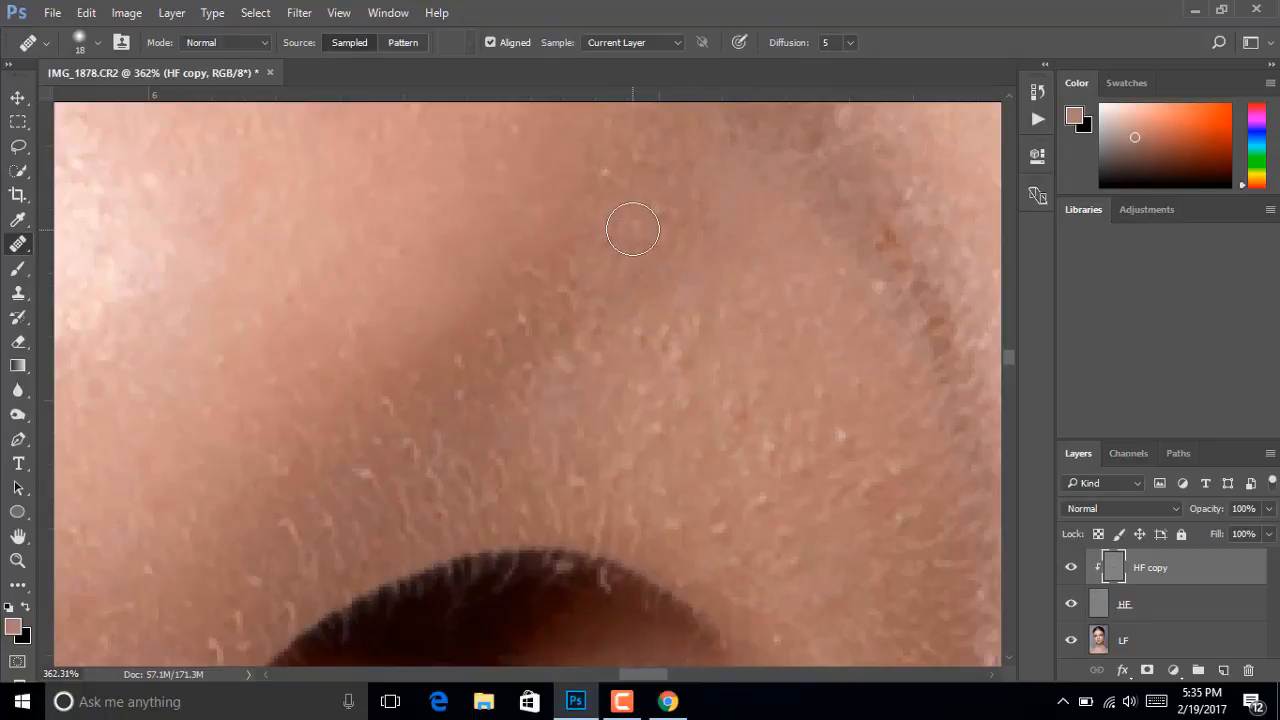
scroll(685, 290, down, 3)
scroll(702, 389, down, 3)
scroll(552, 449, down, 4)
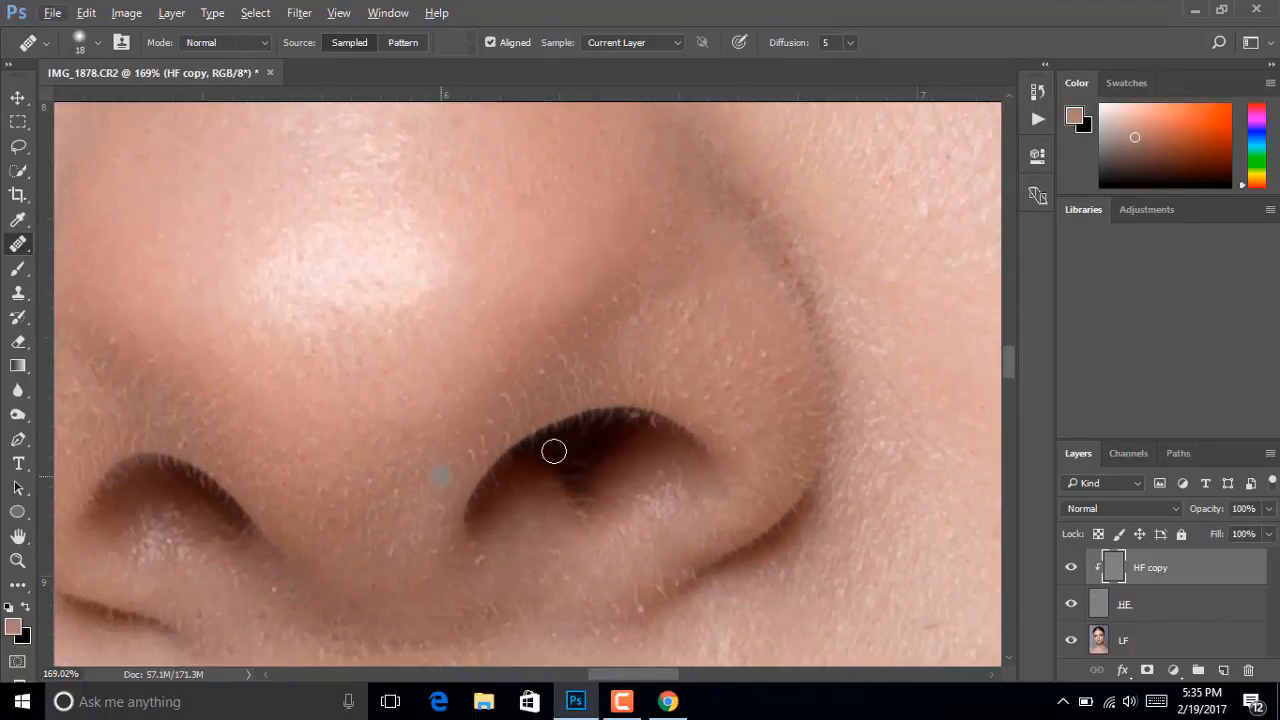
Heal the light speck on the crease beneath the nostril with texture from the skin just below it
scroll(637, 473, up, 2)
scroll(637, 473, up, 4)
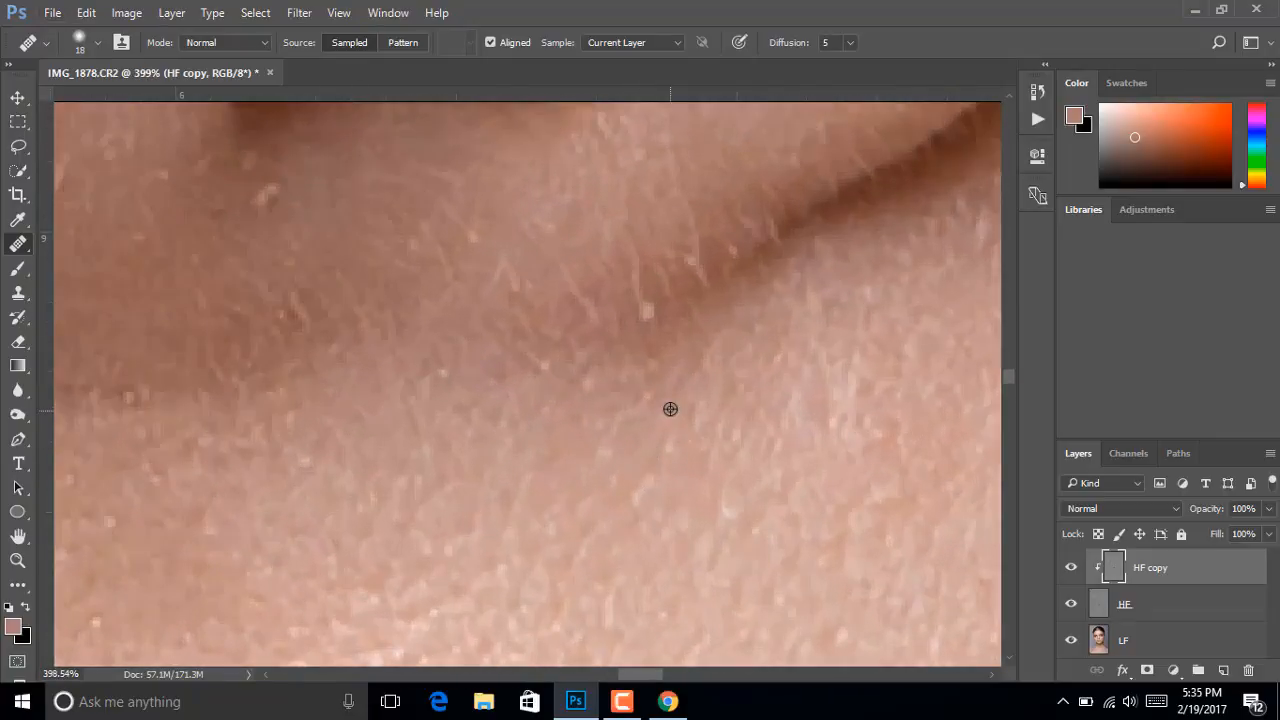
click(660, 348)
scroll(680, 430, down, 7)
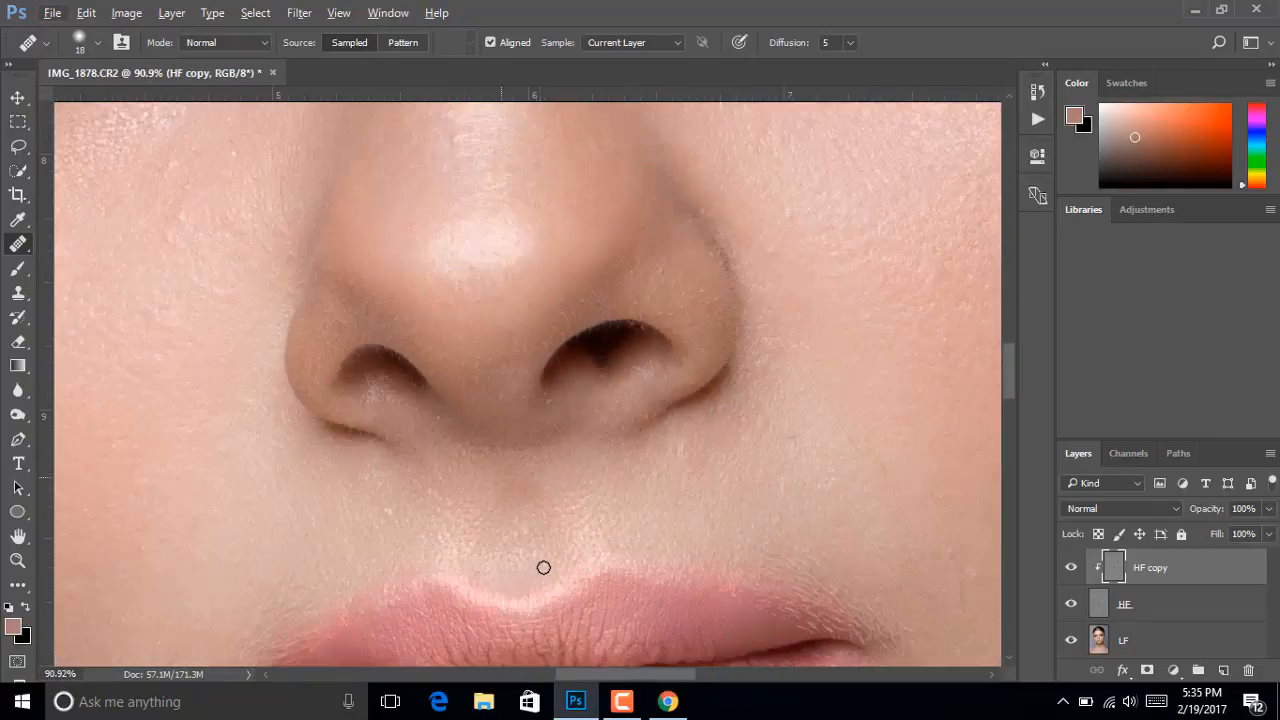
Heal the small bumps on the chin below the lower lip, on the outer side of the chin highlight
scroll(543, 568, down, 4)
scroll(309, 526, down, 1)
scroll(457, 580, up, 4)
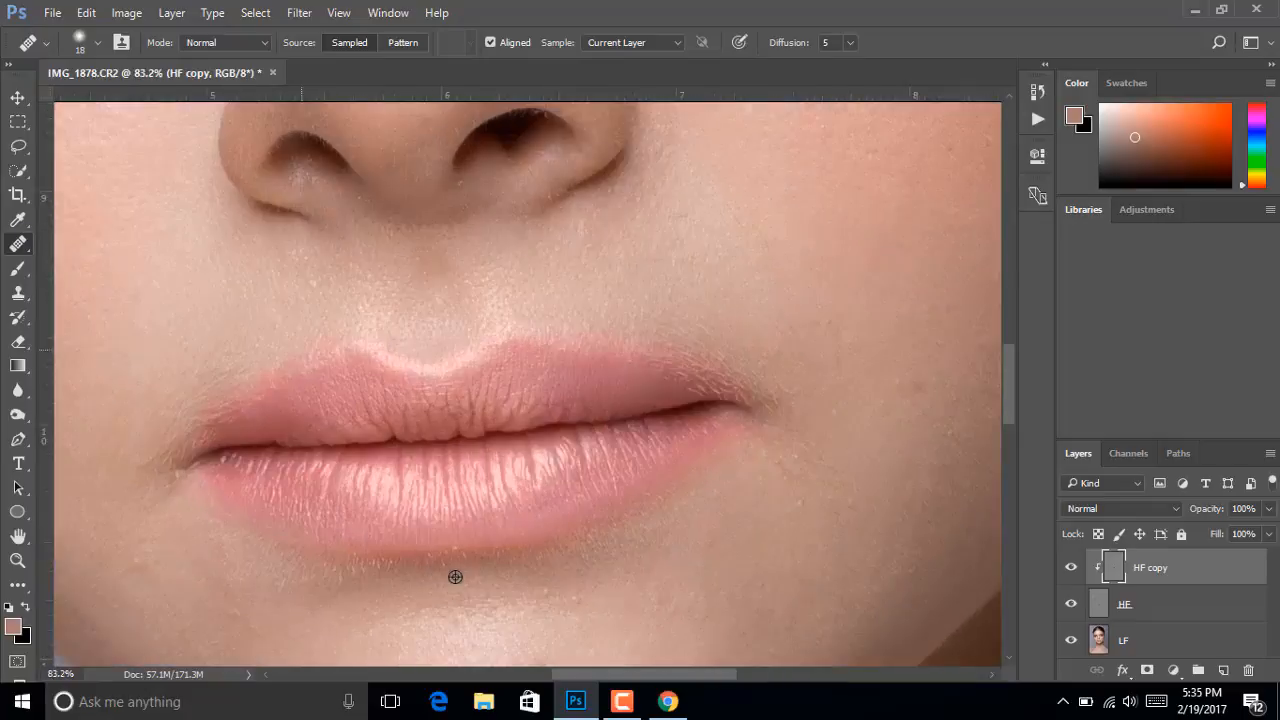
scroll(661, 471, down, 5)
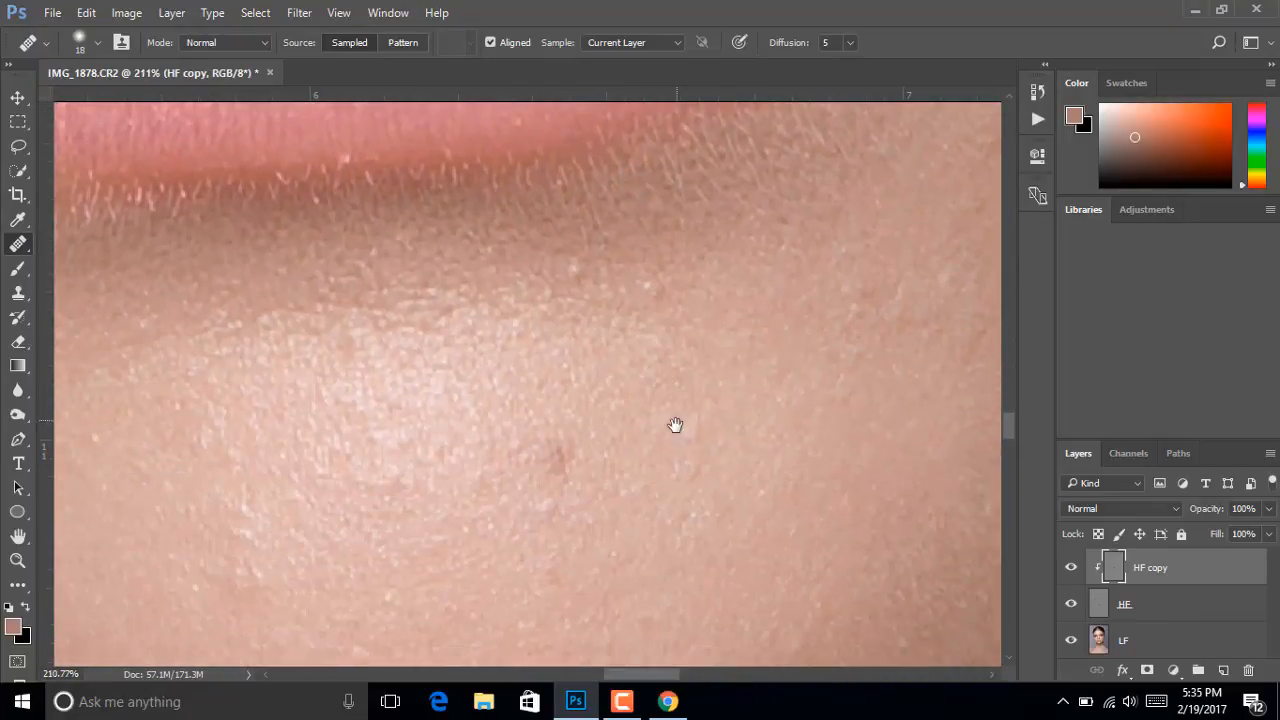
click(674, 477)
click(668, 525)
click(669, 569)
Heal the dark mark beside the chin highlight and the light specks between it and the lower lip
click(605, 531)
click(547, 504)
click(569, 457)
click(559, 481)
click(612, 372)
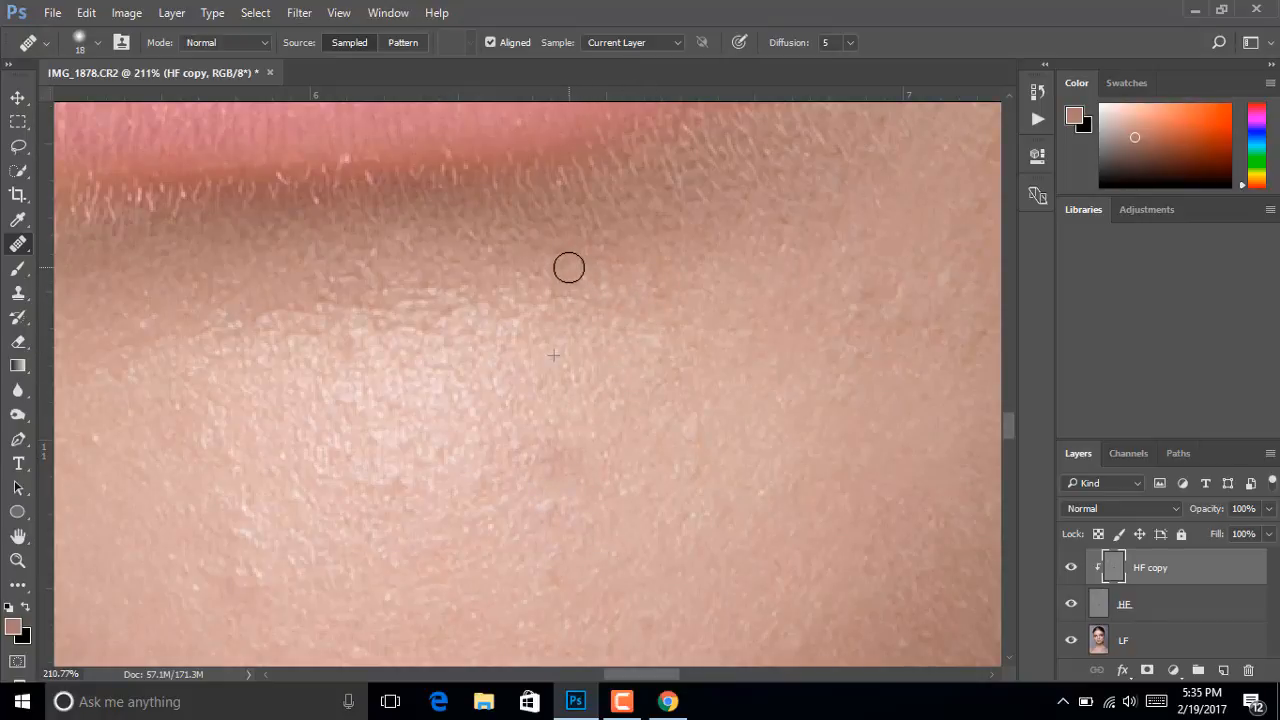
click(525, 425)
Heal the large brown blemish on the lower chin with clean texture from the surrounding skin
drag(514, 471, 589, 374)
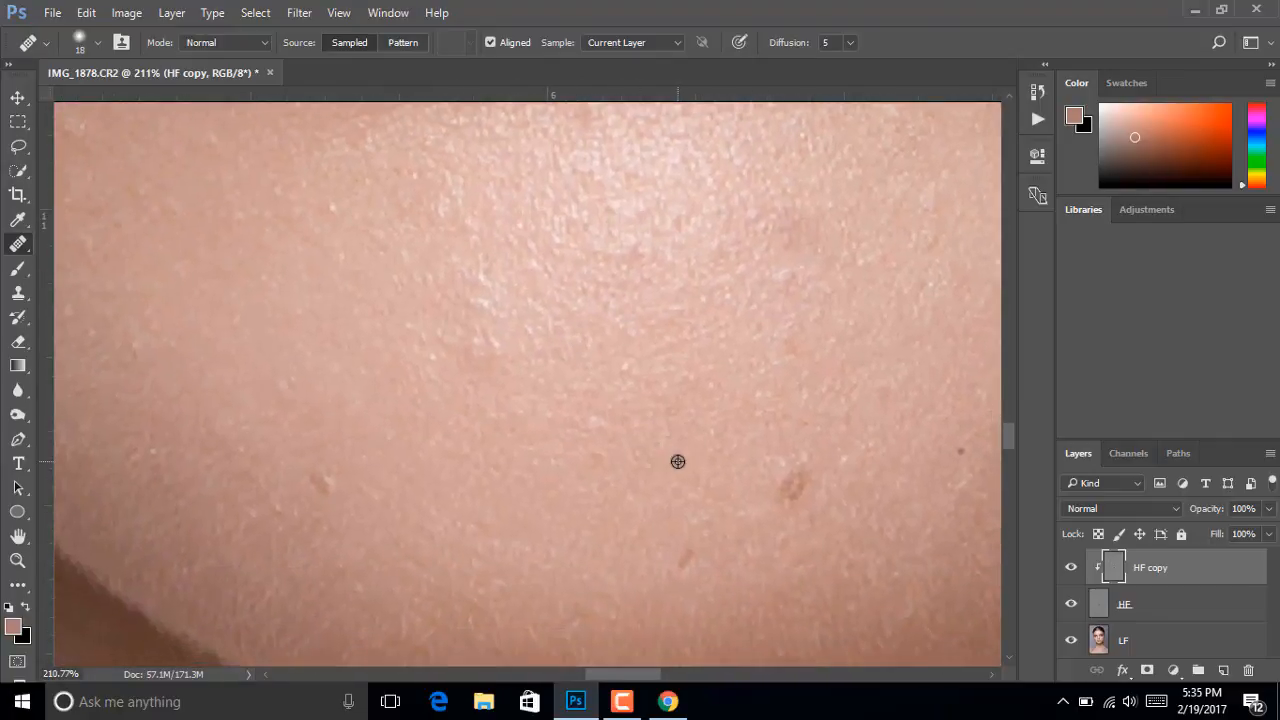
click(786, 487)
drag(757, 417, 738, 481)
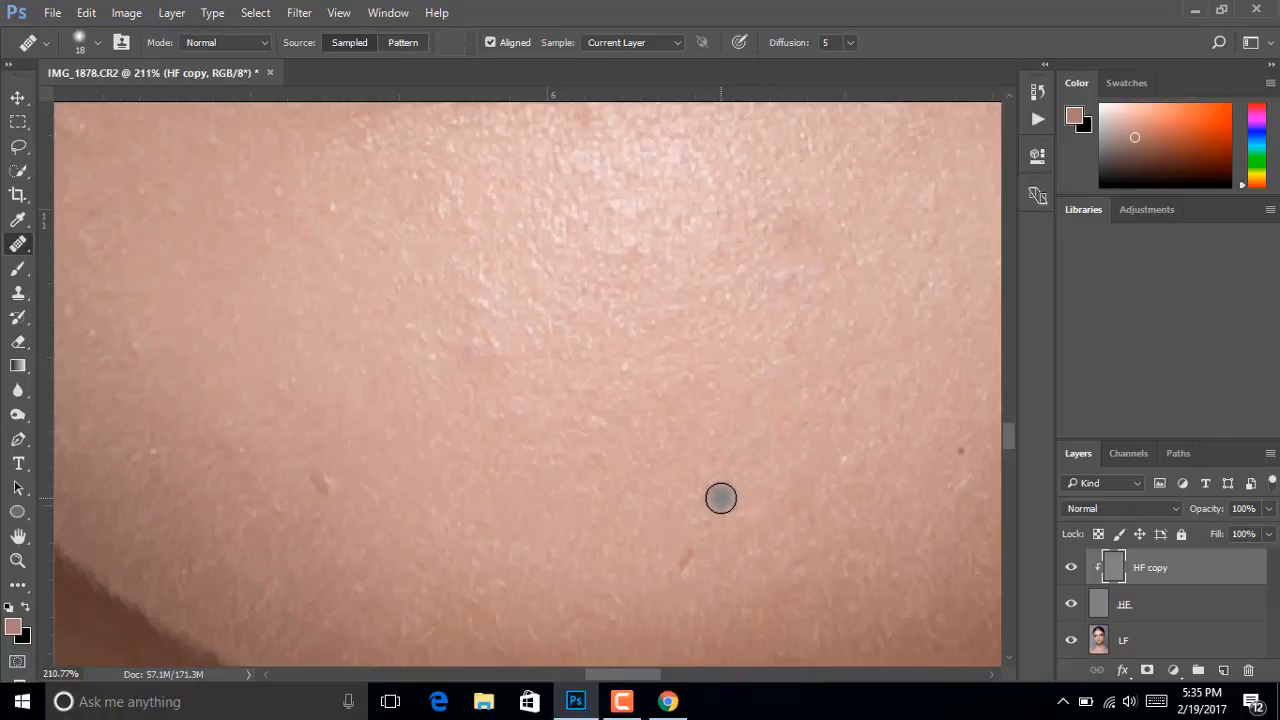
Heal the small brown blemish near the jawline and the skin beside it with freshly sampled chin texture
alt+click(391, 466)
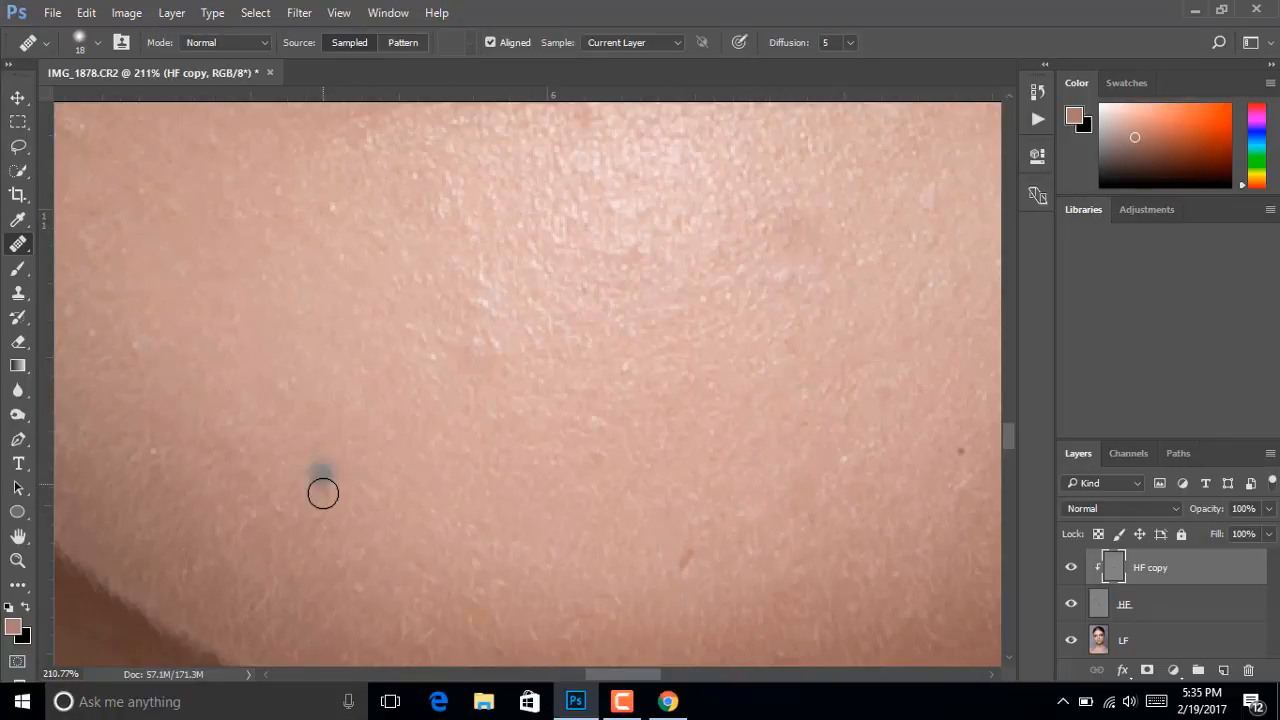
drag(321, 487, 325, 503)
click(338, 489)
alt+click(392, 463)
click(456, 470)
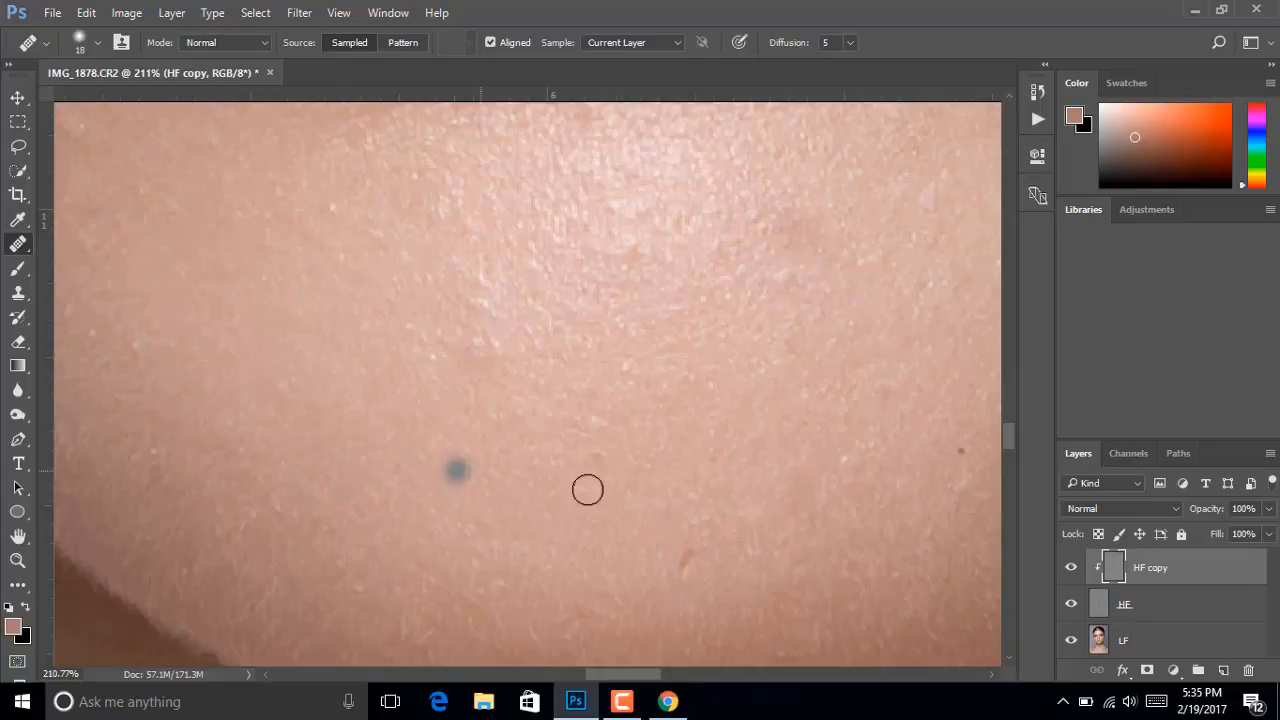
Heal the thin brown mark near the bottom of the chin and the faint spot just above it
scroll(658, 500, down, 1)
alt+click(646, 478)
click(686, 486)
click(681, 490)
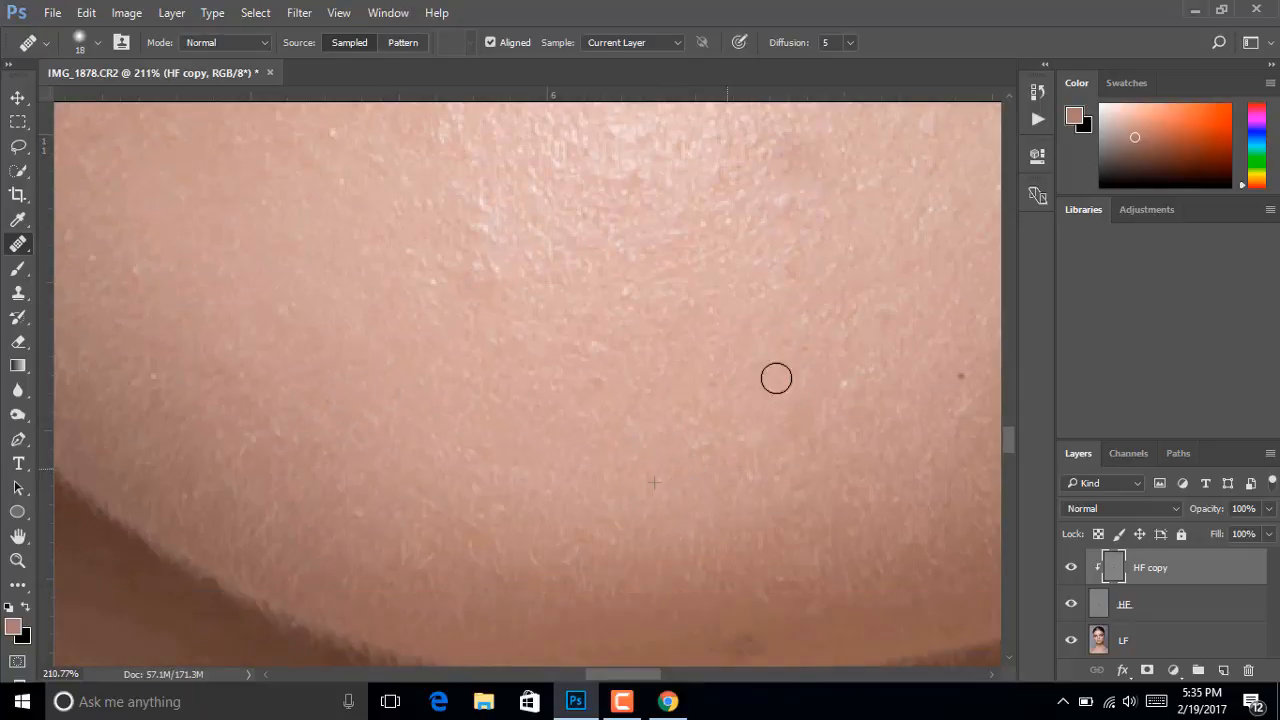
click(587, 390)
scroll(700, 337, down, 3)
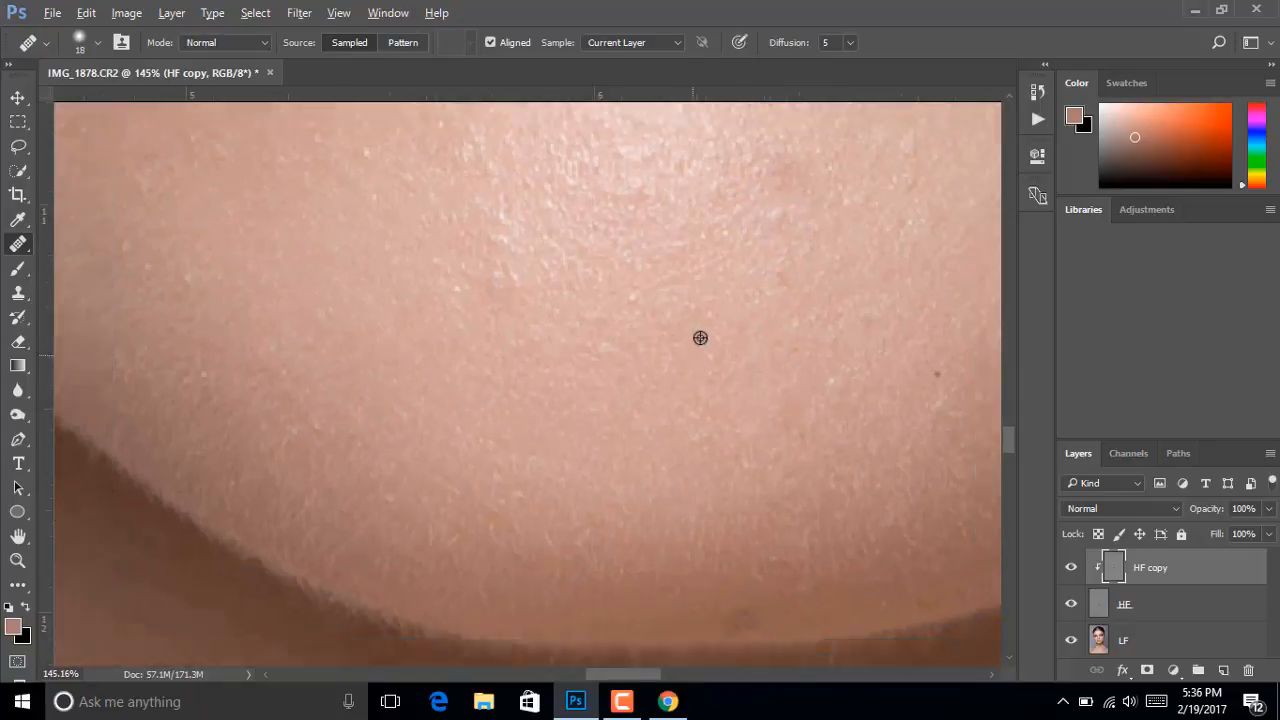
Heal the reddish spots along the outer edge of the chin highlight, resampling smooth skin texture nearby
scroll(750, 237, up, 3)
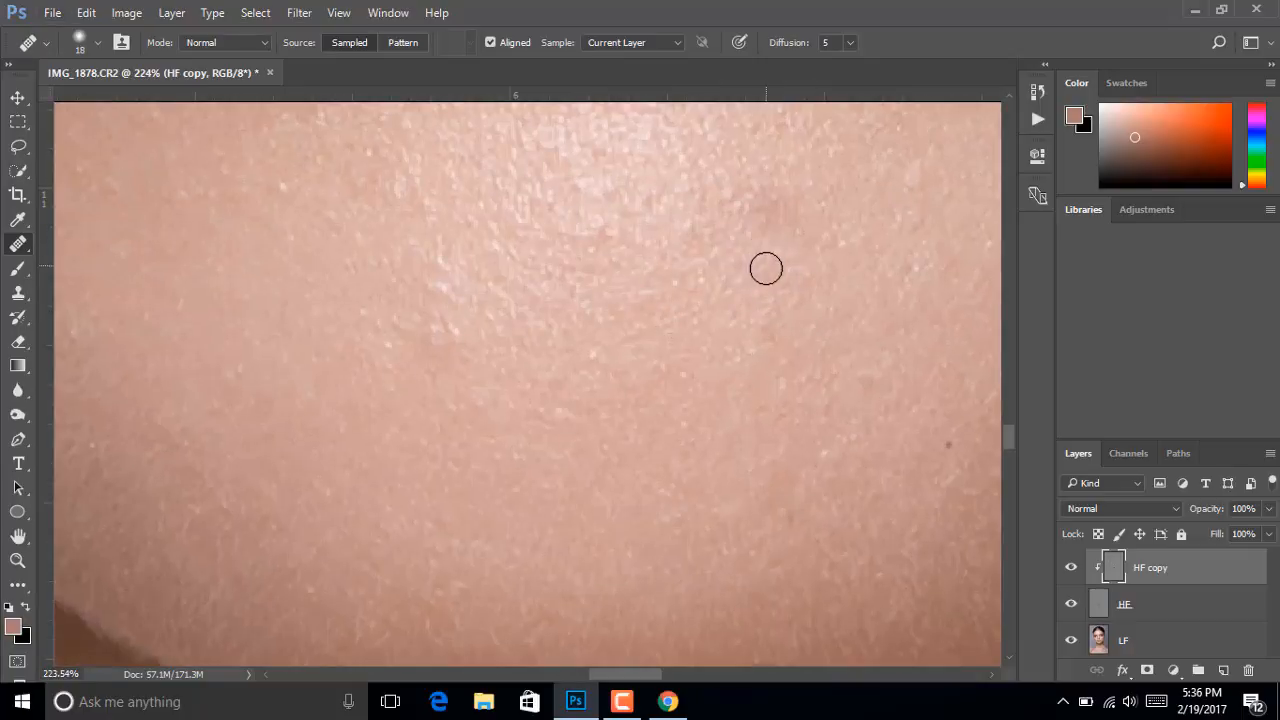
click(776, 365)
alt+click(715, 302)
click(695, 252)
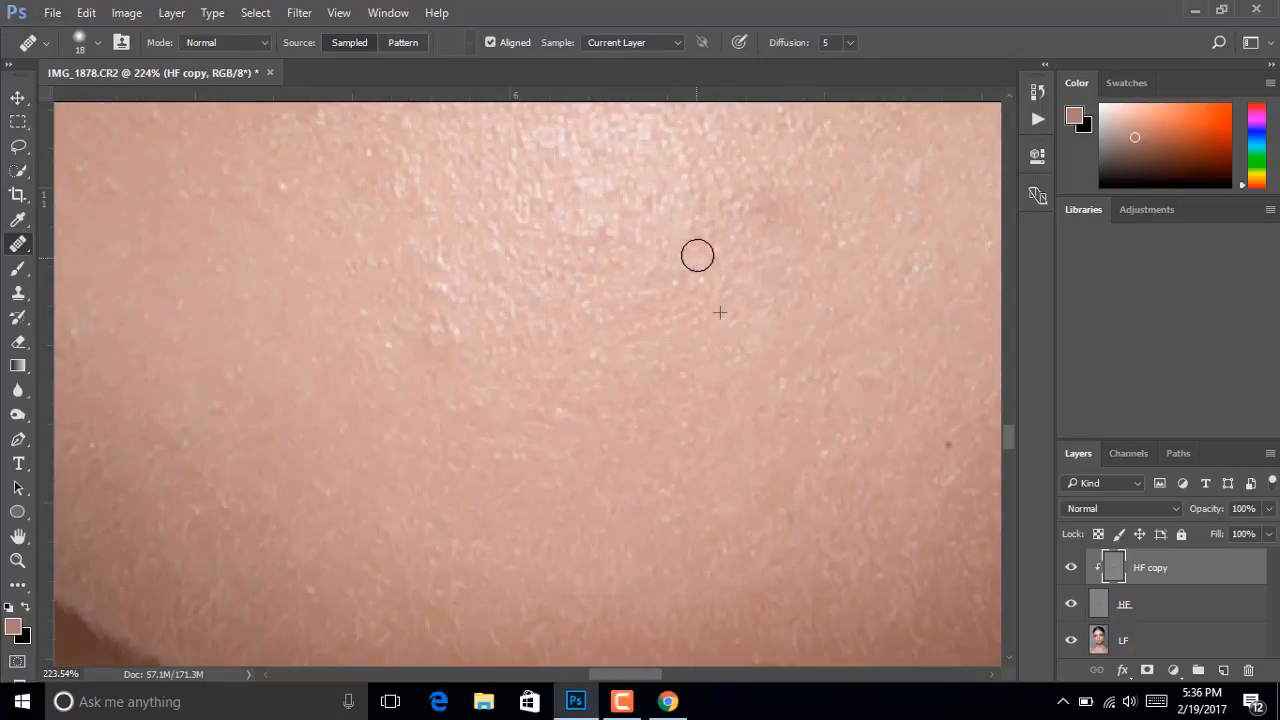
alt+click(724, 248)
click(759, 211)
click(757, 226)
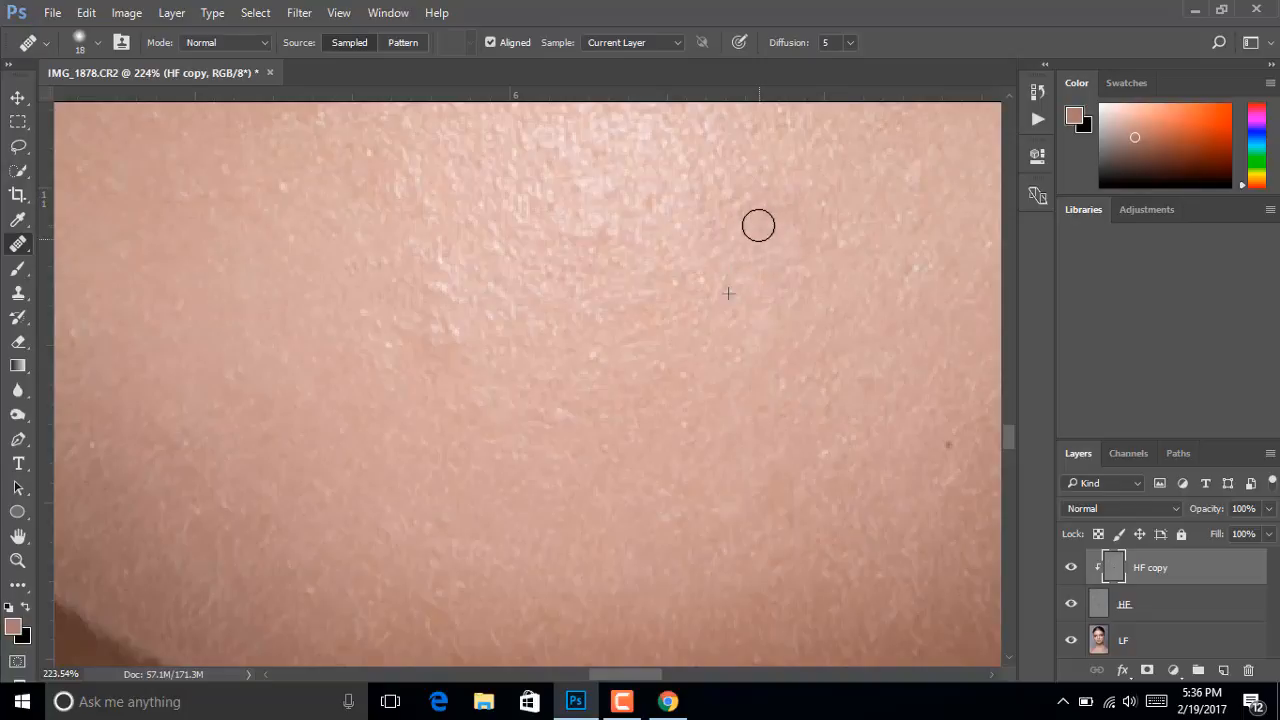
Heal the red spots at the middle and inner lower edge of the chin highlight, resampling adjacent texture
alt+click(678, 312)
drag(603, 256, 606, 228)
alt+click(552, 392)
drag(440, 330, 449, 372)
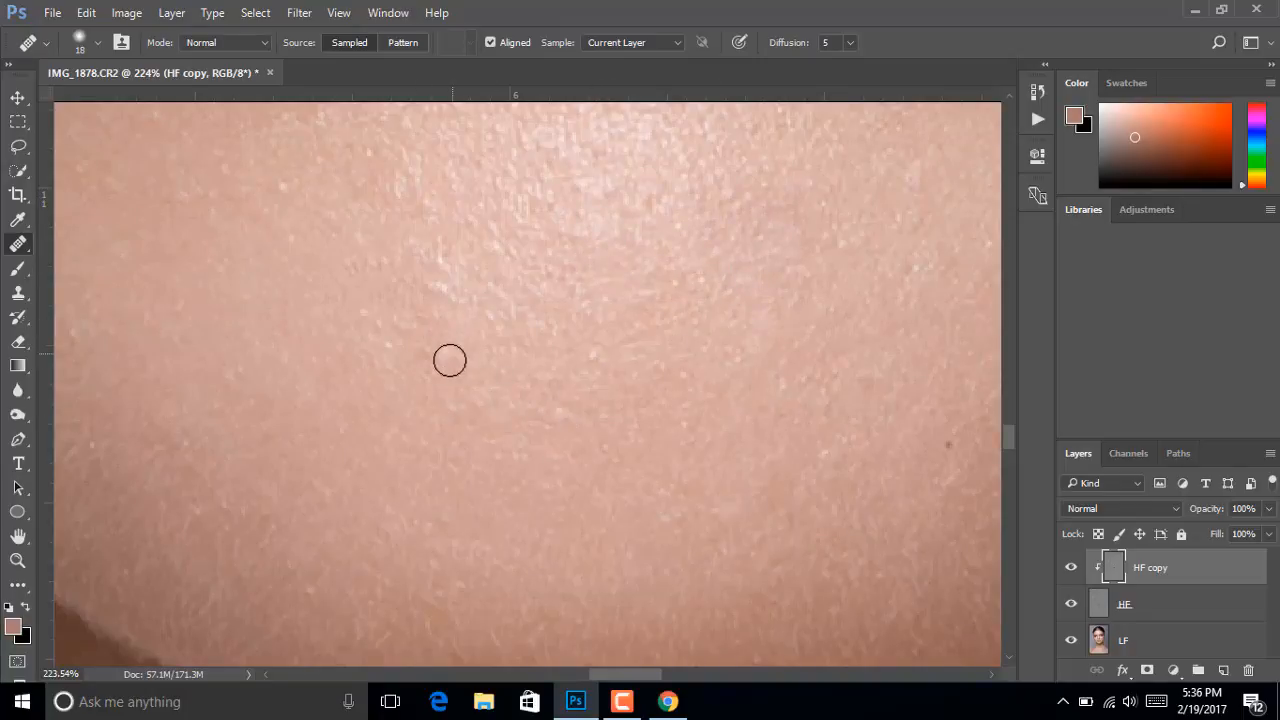
click(425, 354)
scroll(707, 331, down, 5)
scroll(575, 332, up, 4)
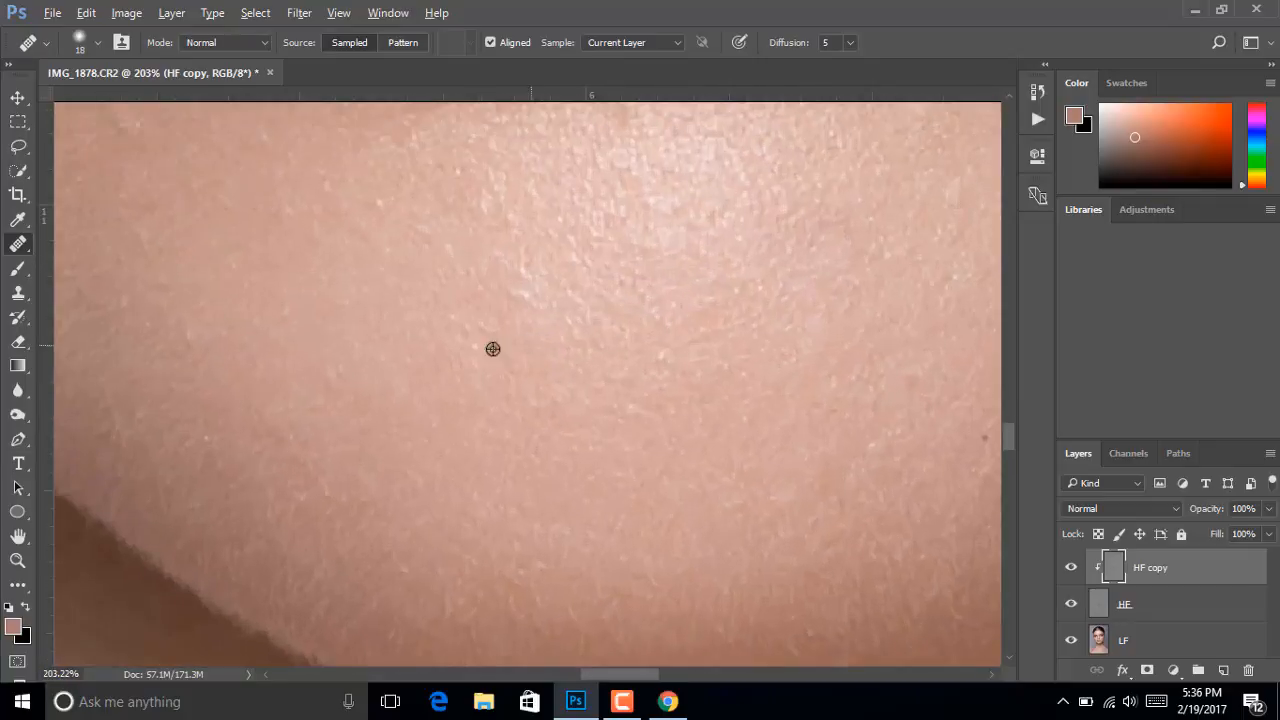
Examine the whole face from the chin up to the forehead for remaining skin blemishes
scroll(608, 376, down, 10)
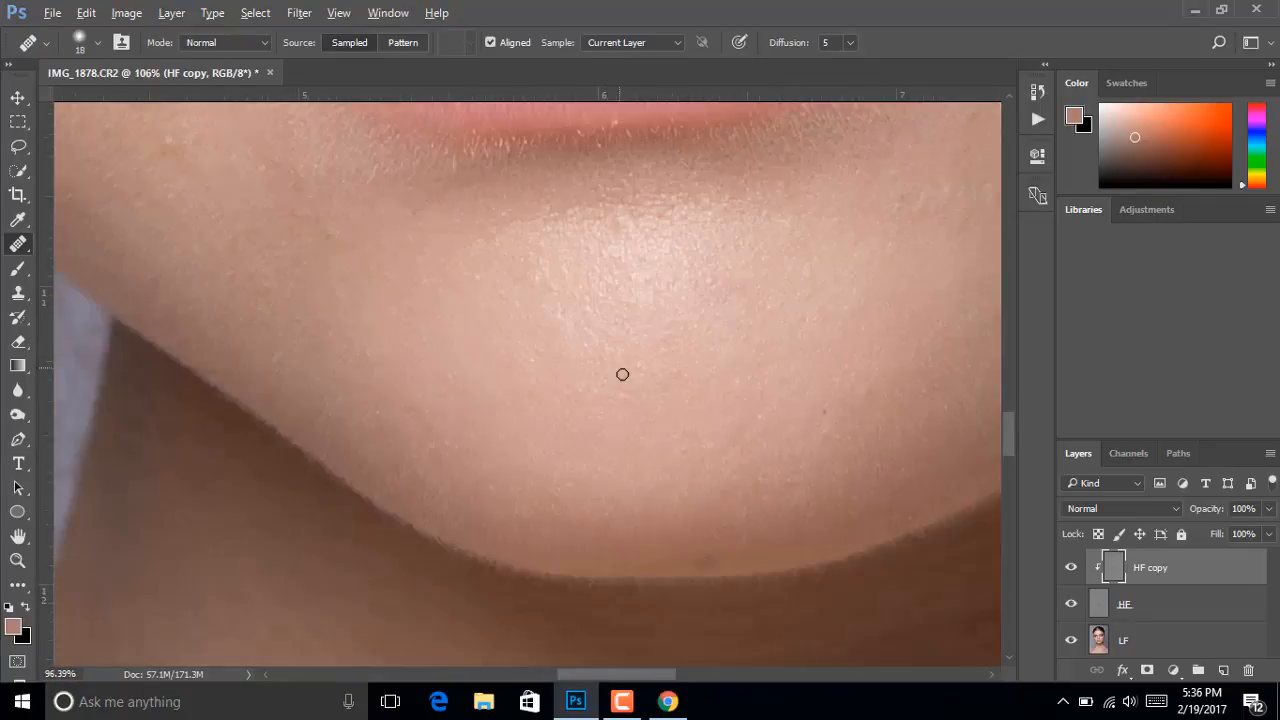
drag(706, 343, 621, 387)
drag(590, 150, 586, 334)
drag(760, 430, 606, 363)
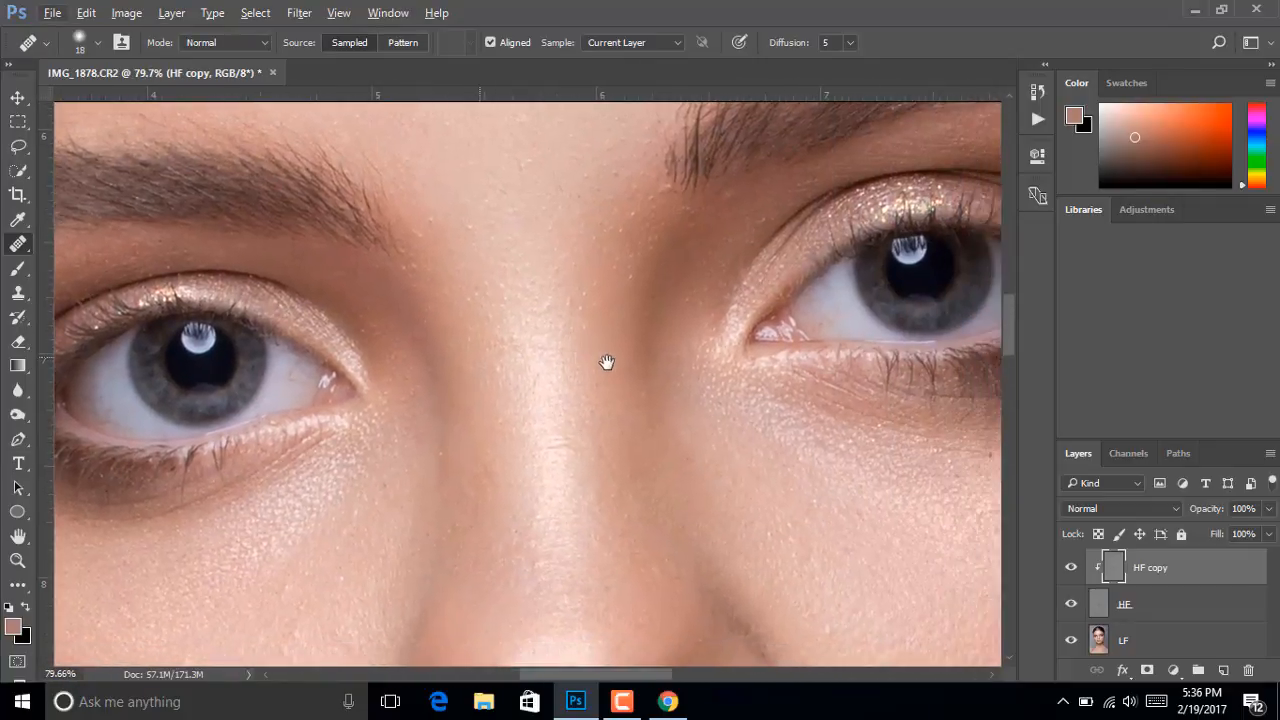
scroll(597, 364, down, 9)
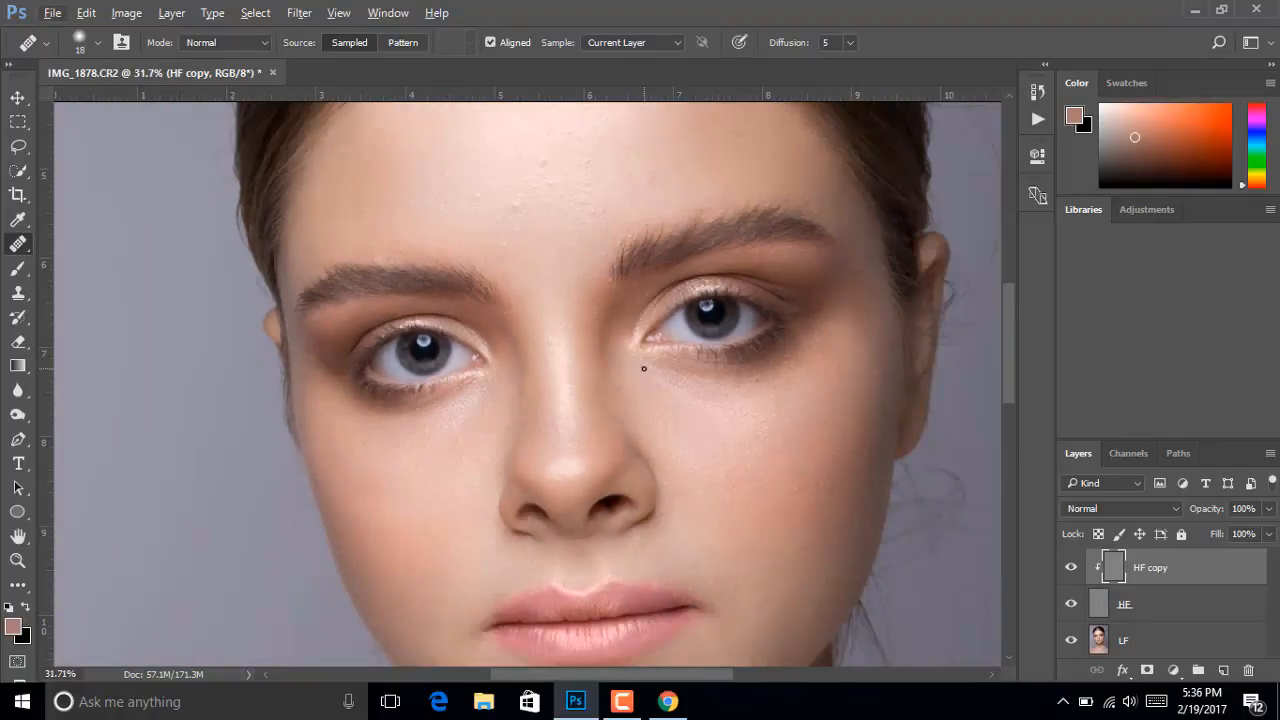
scroll(644, 368, down, 3)
scroll(560, 257, up, 4)
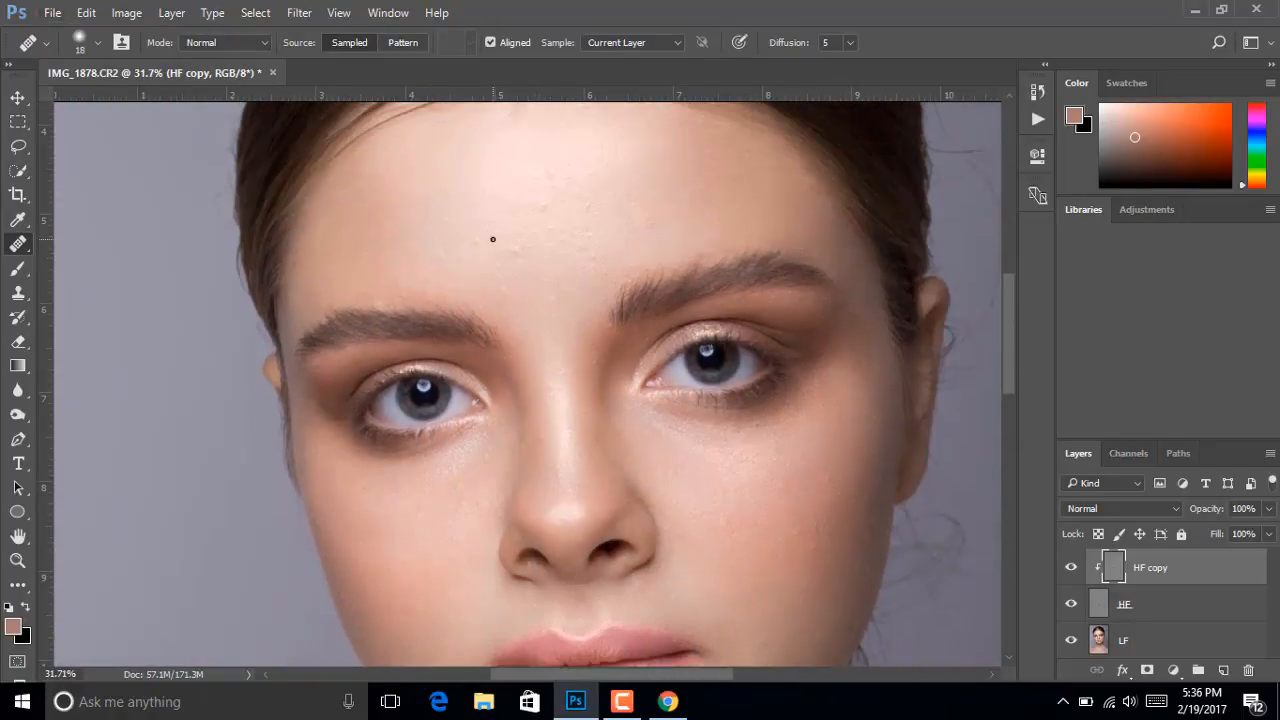
Enlarge the healing brush to 38 and heal the red blemish on the forehead above the inner eyebrow
scroll(493, 239, up, 8)
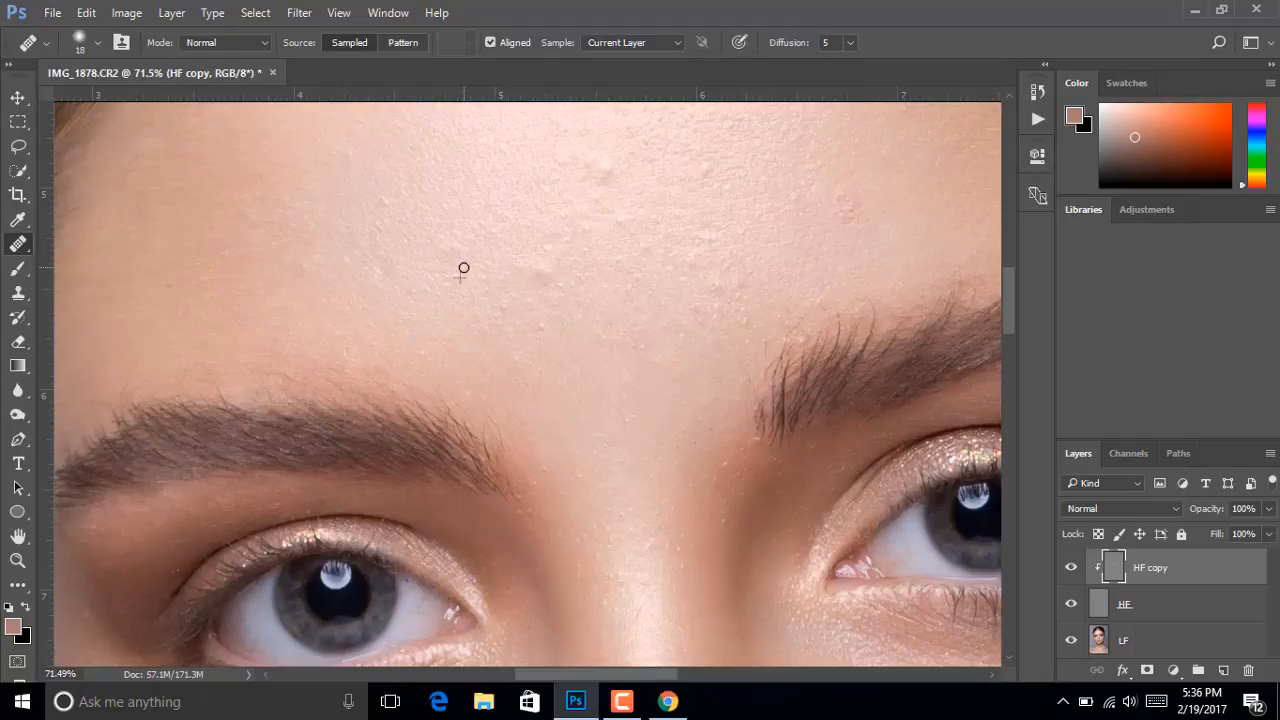
key(bracketright)
key(bracketright)
alt+click(677, 293)
scroll(861, 218, up, 8)
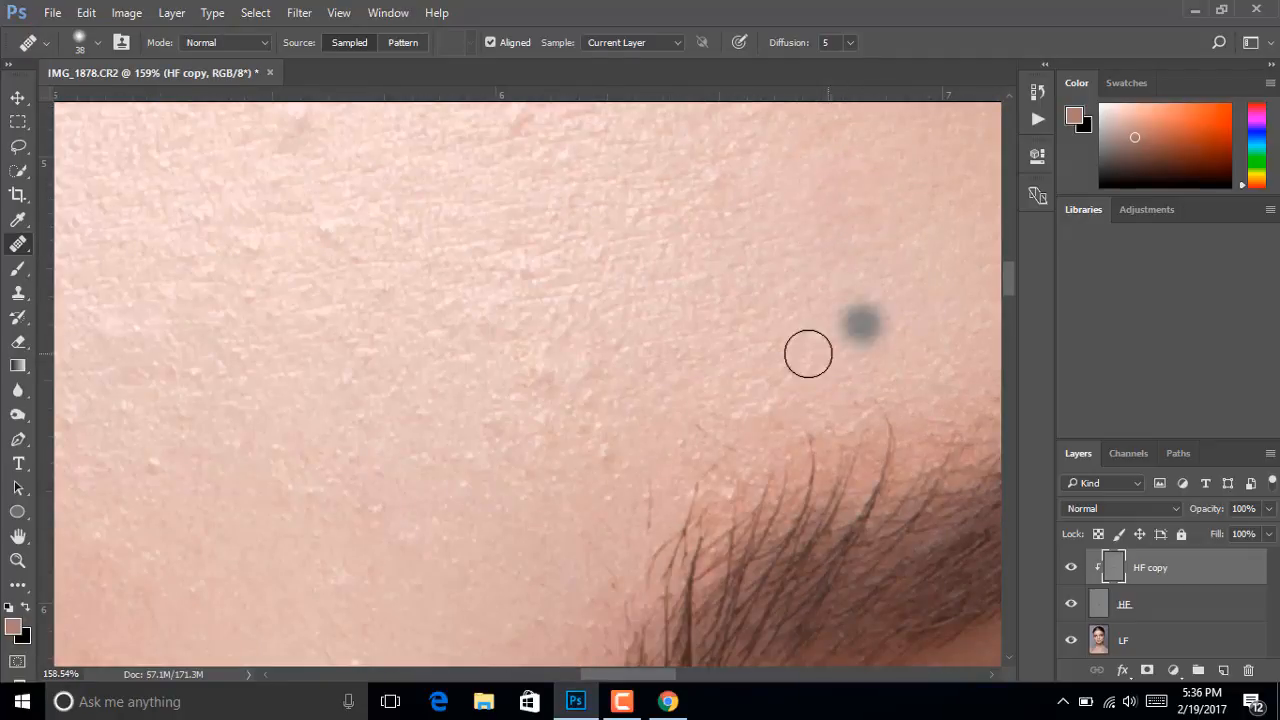
click(811, 325)
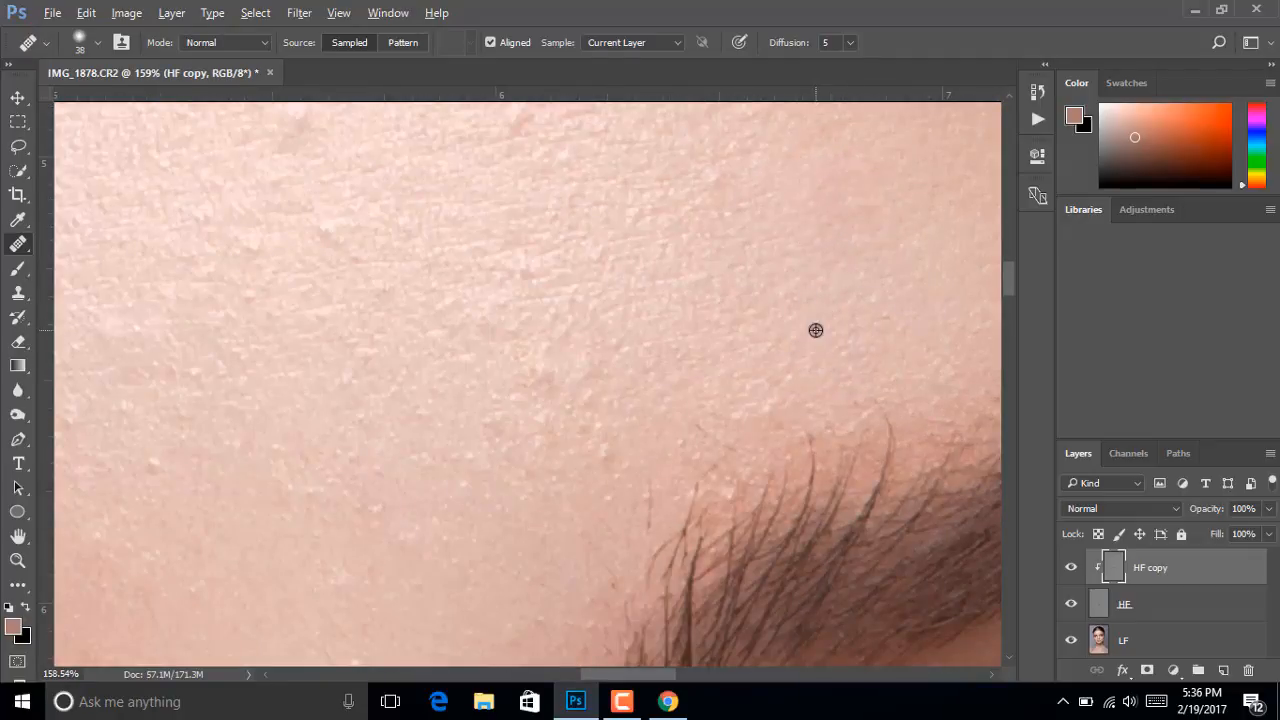
Heal the raised bumps on the central forehead with texture sampled from the smoother skin around them
scroll(815, 331, up, 15)
scroll(815, 331, down, 20)
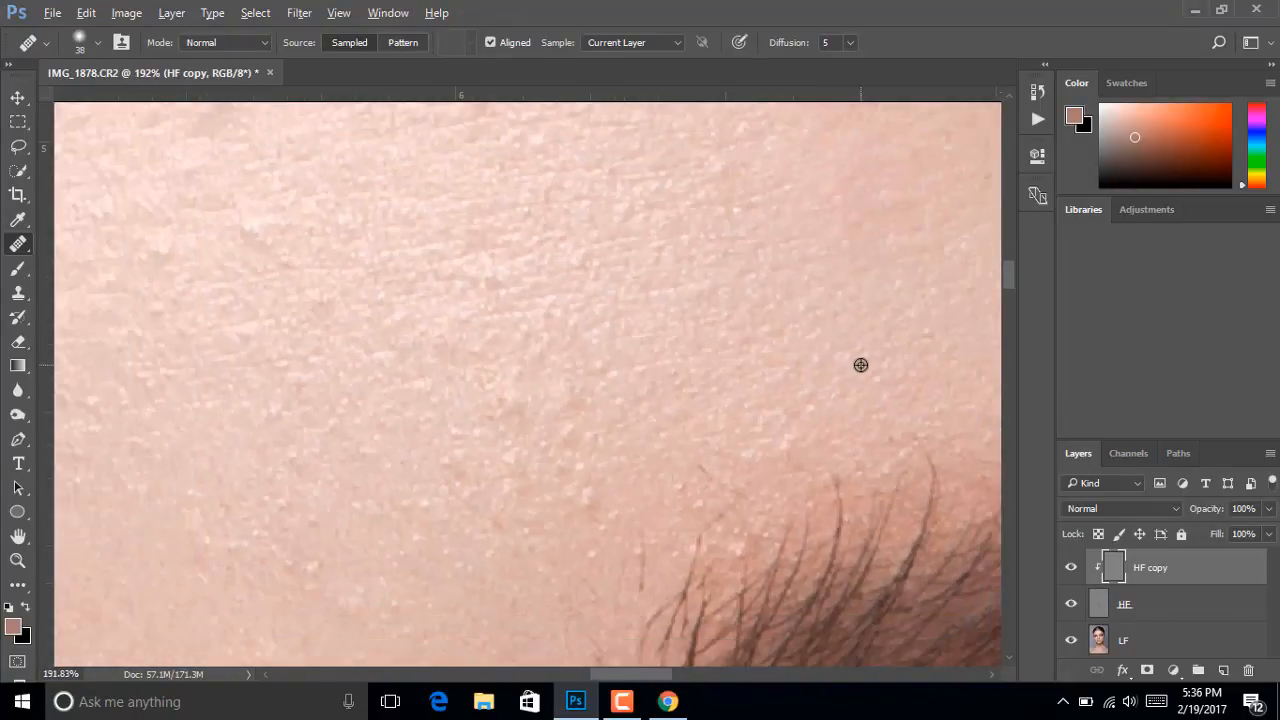
scroll(646, 389, up, 10)
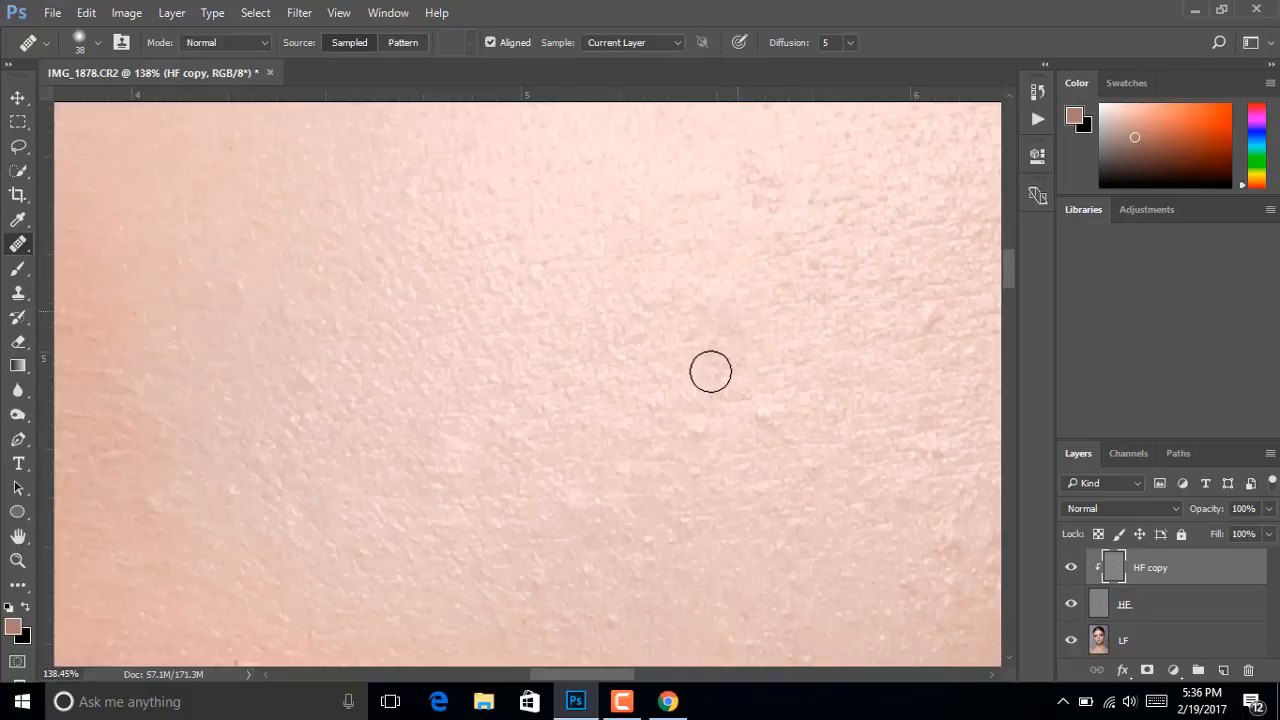
click(663, 397)
scroll(527, 358, down, 7)
scroll(524, 363, down, 3)
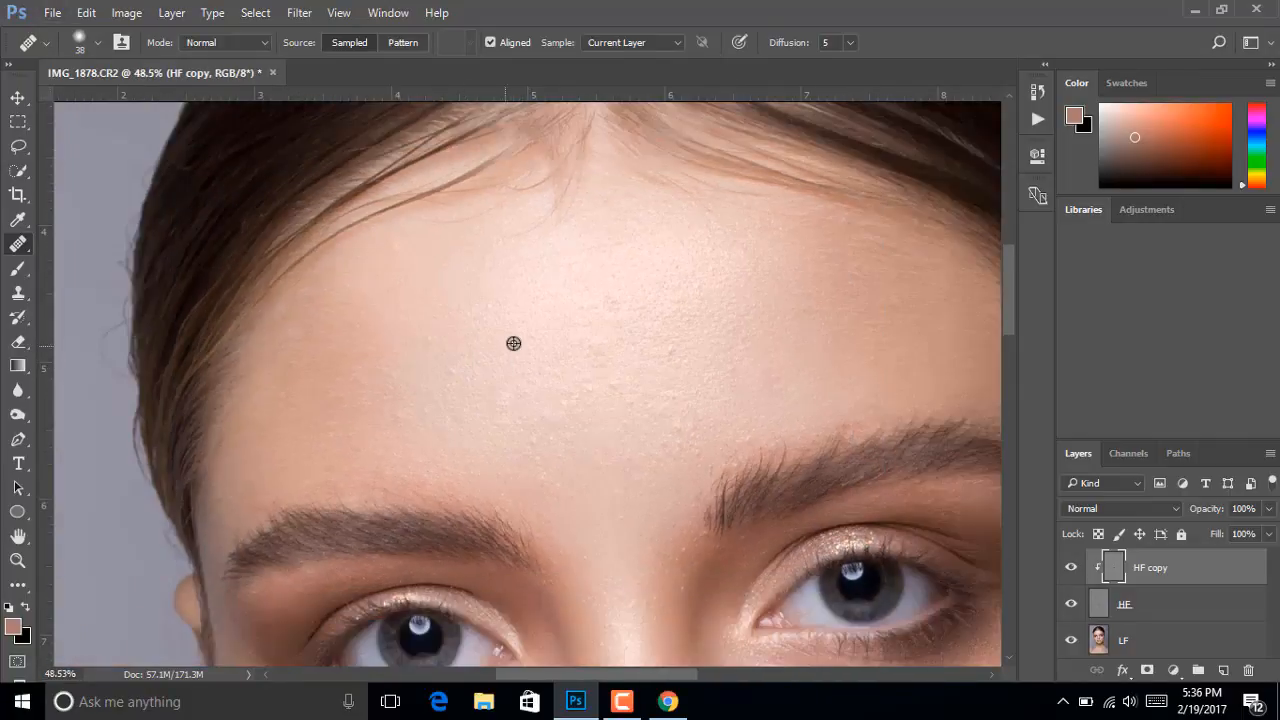
Heal the uneven texture on the temple side of the forehead and within the central forehead highlight
scroll(504, 332, up, 3)
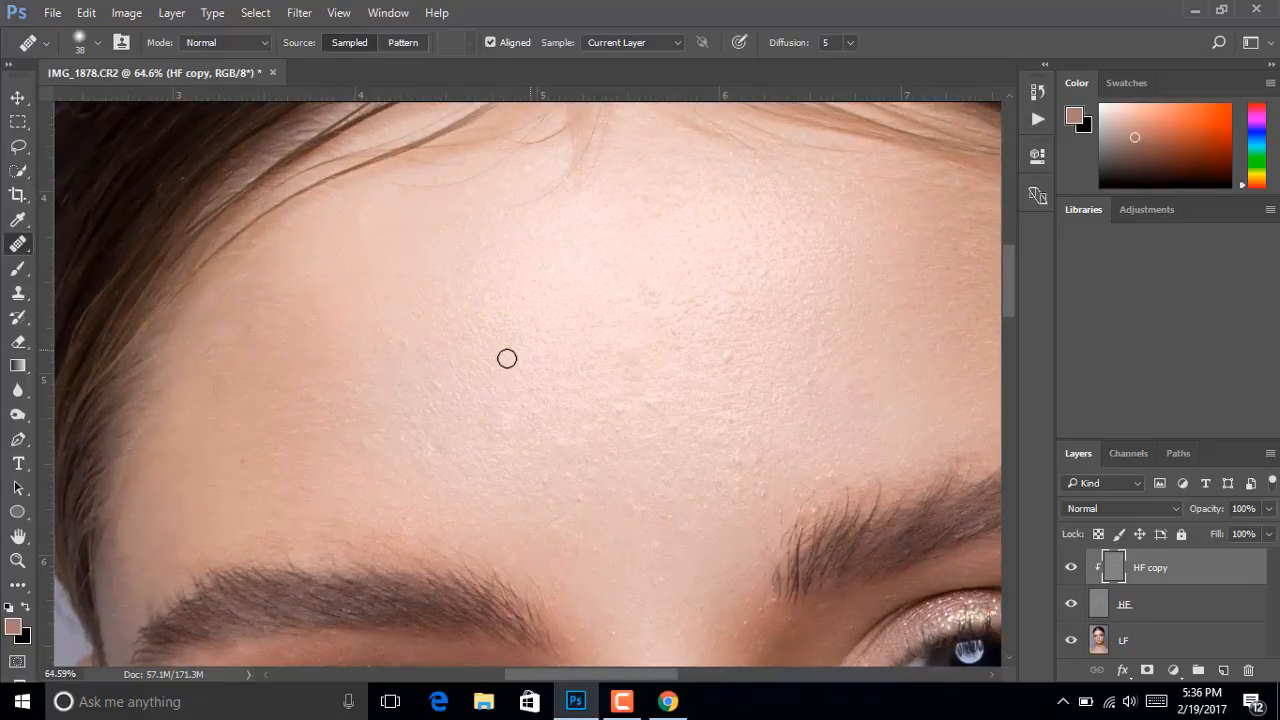
scroll(442, 413, up, 4)
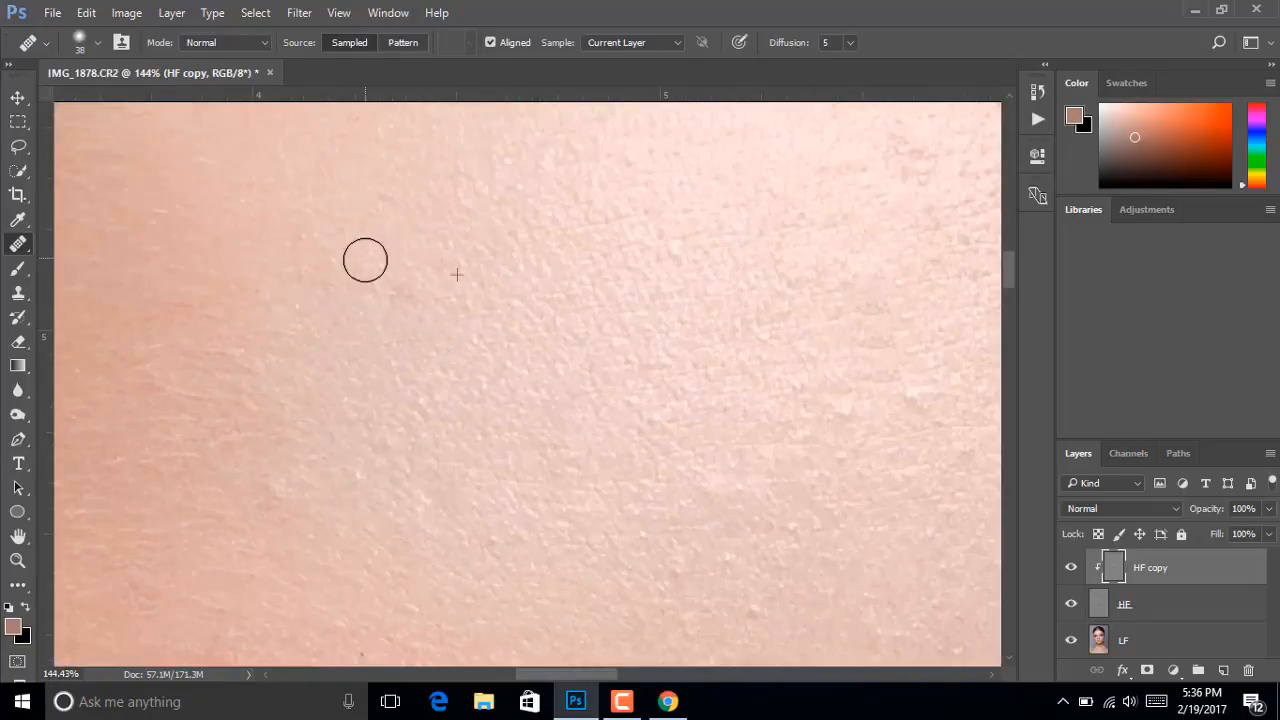
scroll(405, 347, down, 4)
click(678, 352)
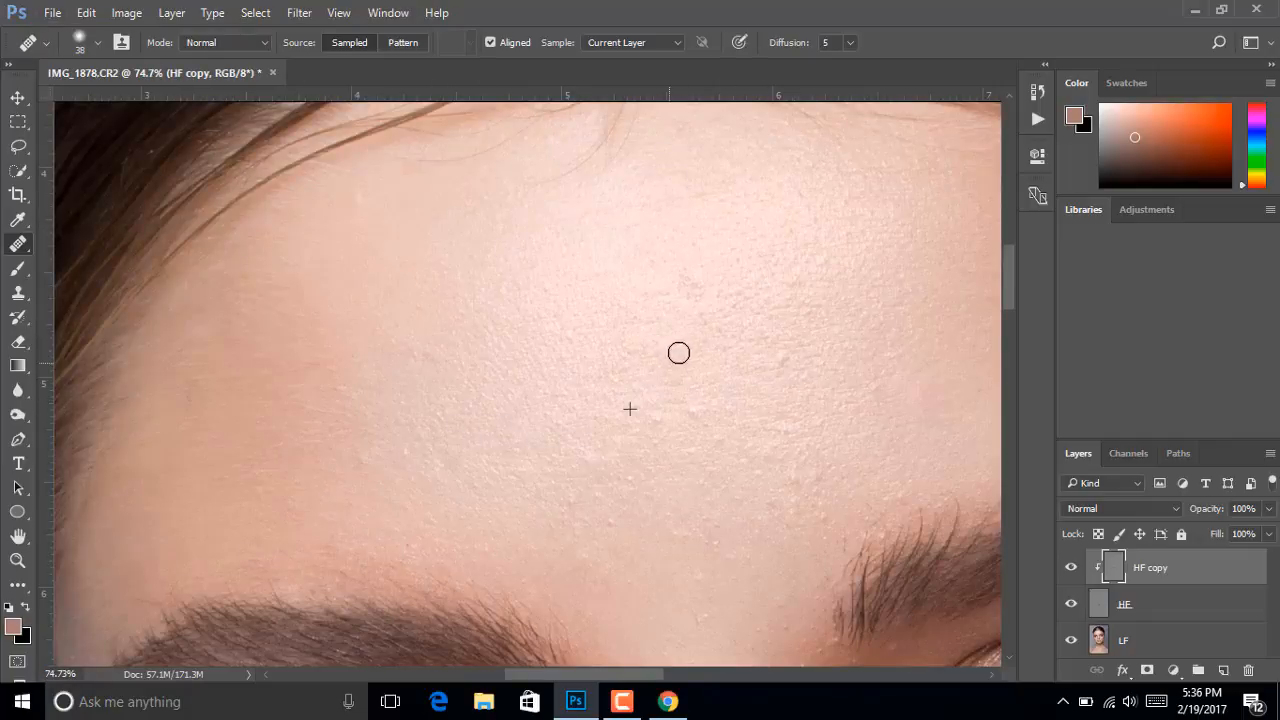
Heal the bumps on the forehead highlight above the brow, resampling clean texture for each spot
alt+click(593, 361)
click(784, 418)
alt+click(816, 345)
click(784, 353)
Heal the remaining rough patch in the middle of the forehead between the brows and the hairline
scroll(774, 447, down, 2)
scroll(734, 434, up, 5)
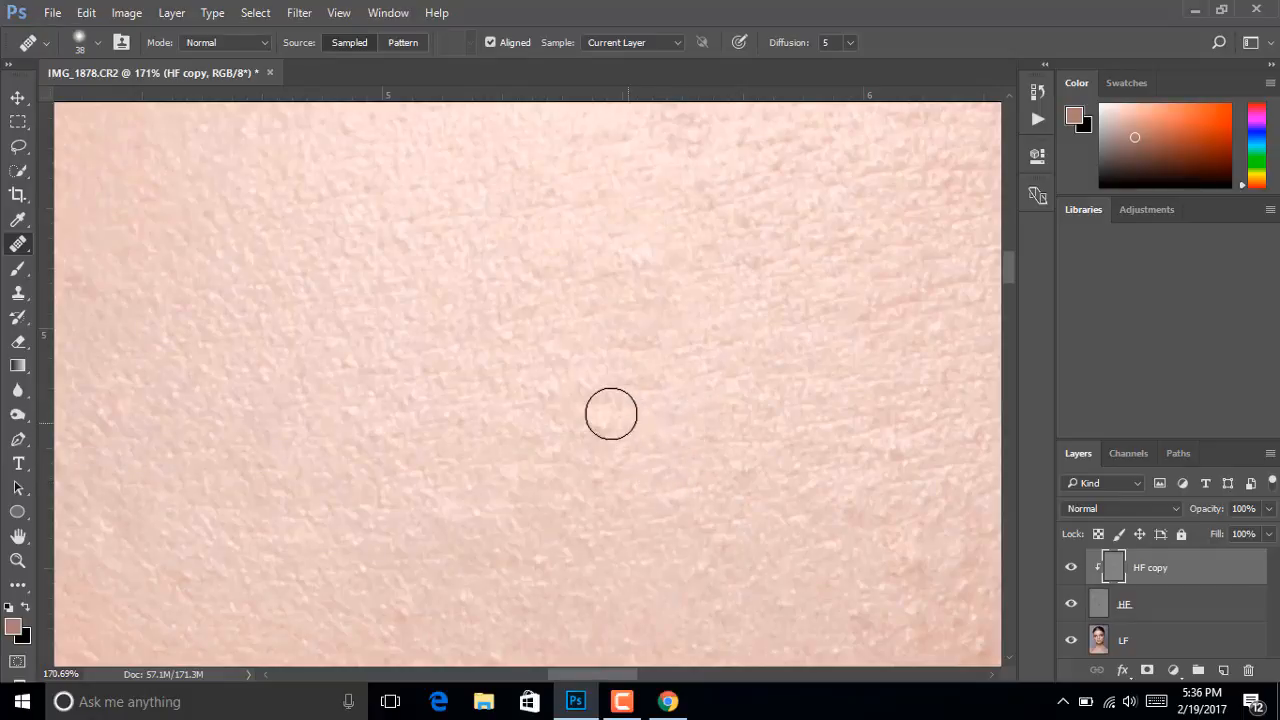
click(596, 430)
scroll(677, 437, down, 3)
scroll(774, 489, up, 3)
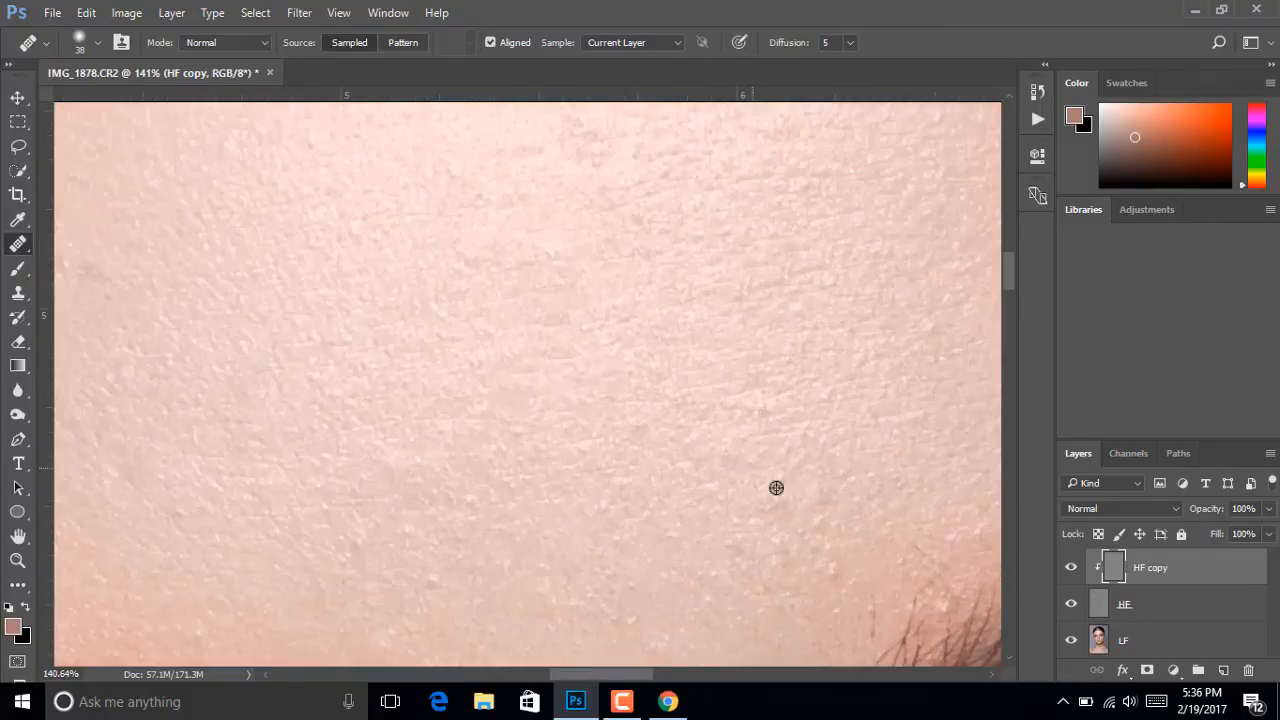
Stamp all visible layers into a new merged layer above the HF copy layer
scroll(834, 485, down, 5)
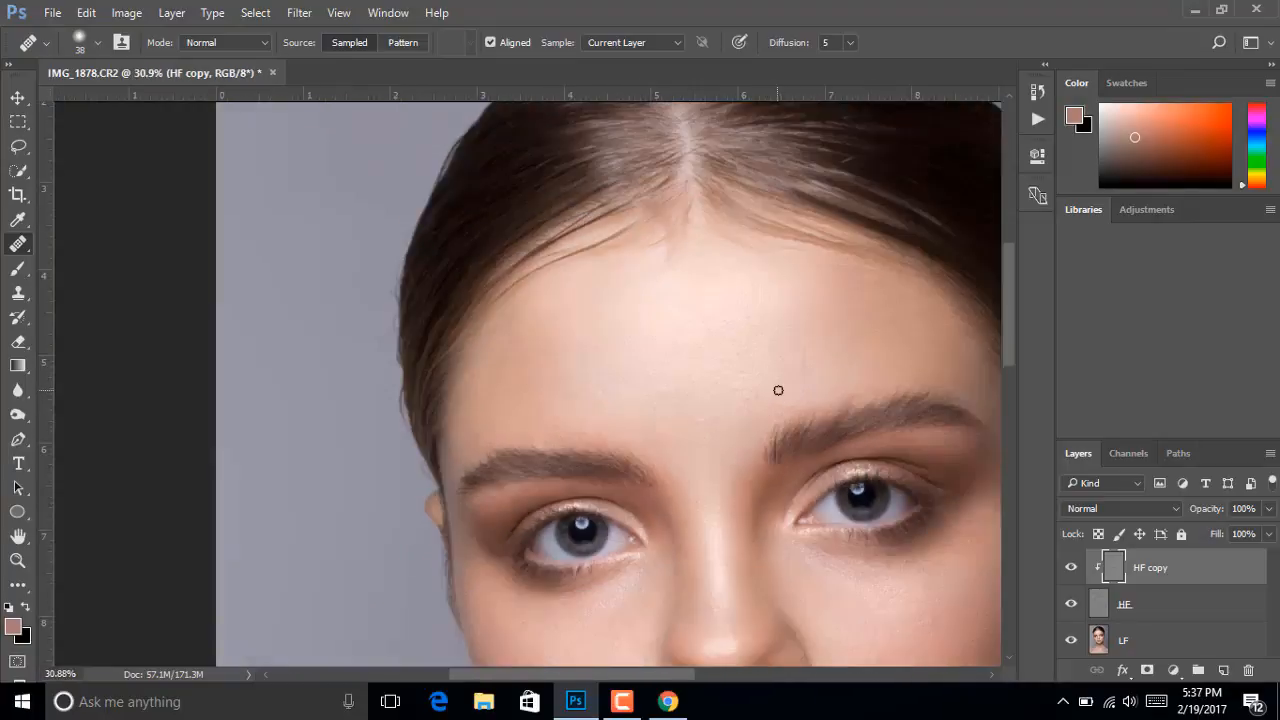
scroll(713, 293, down, 1)
drag(790, 440, 700, 263)
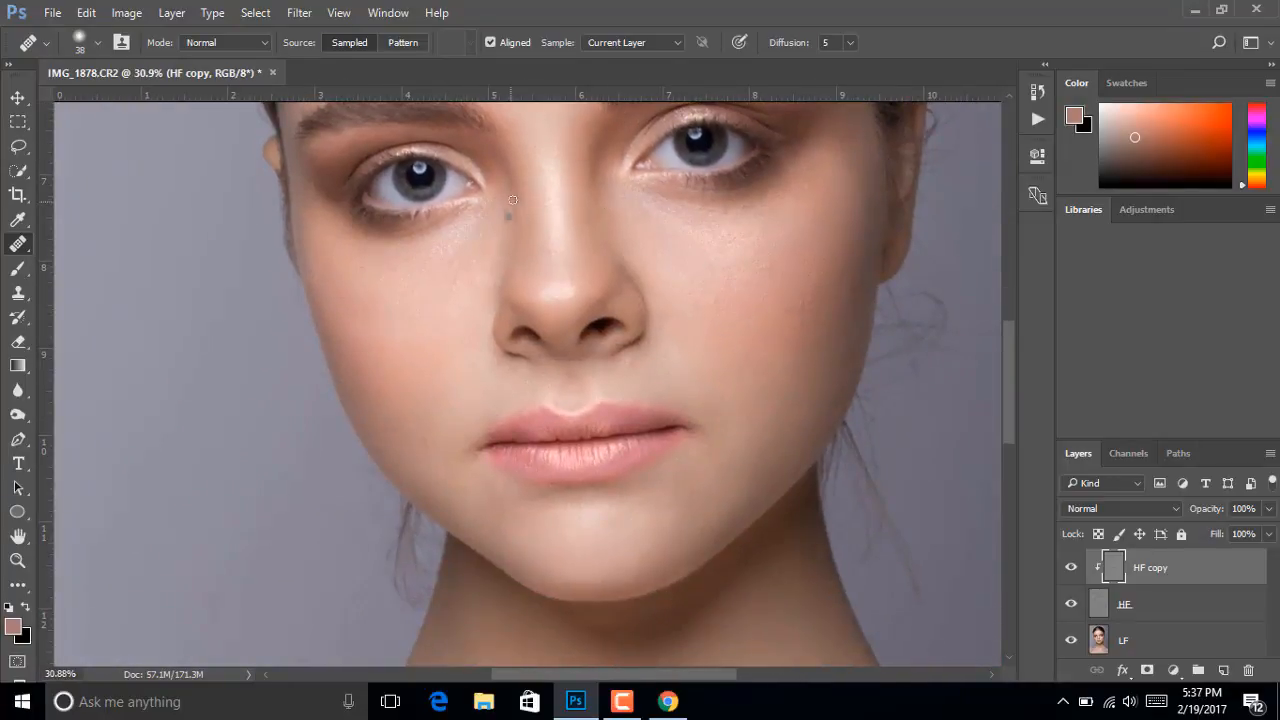
scroll(418, 241, up, 3)
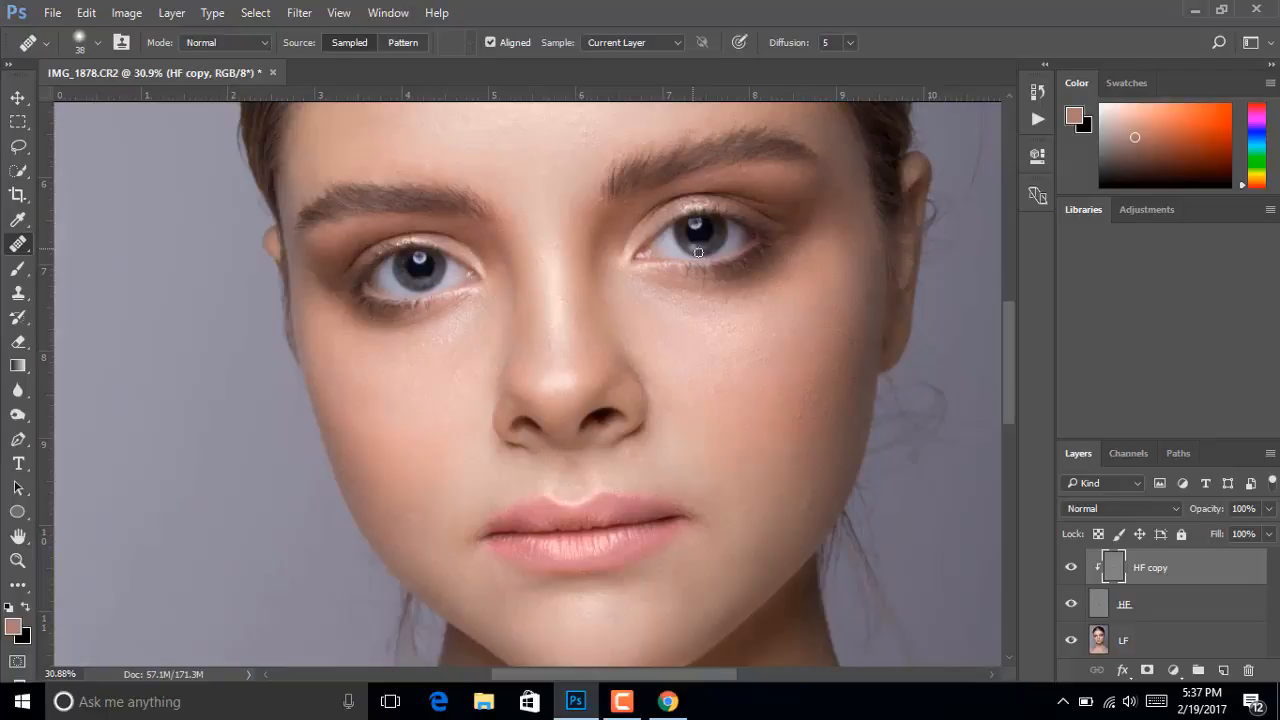
scroll(698, 252, down, 2)
click(1198, 643)
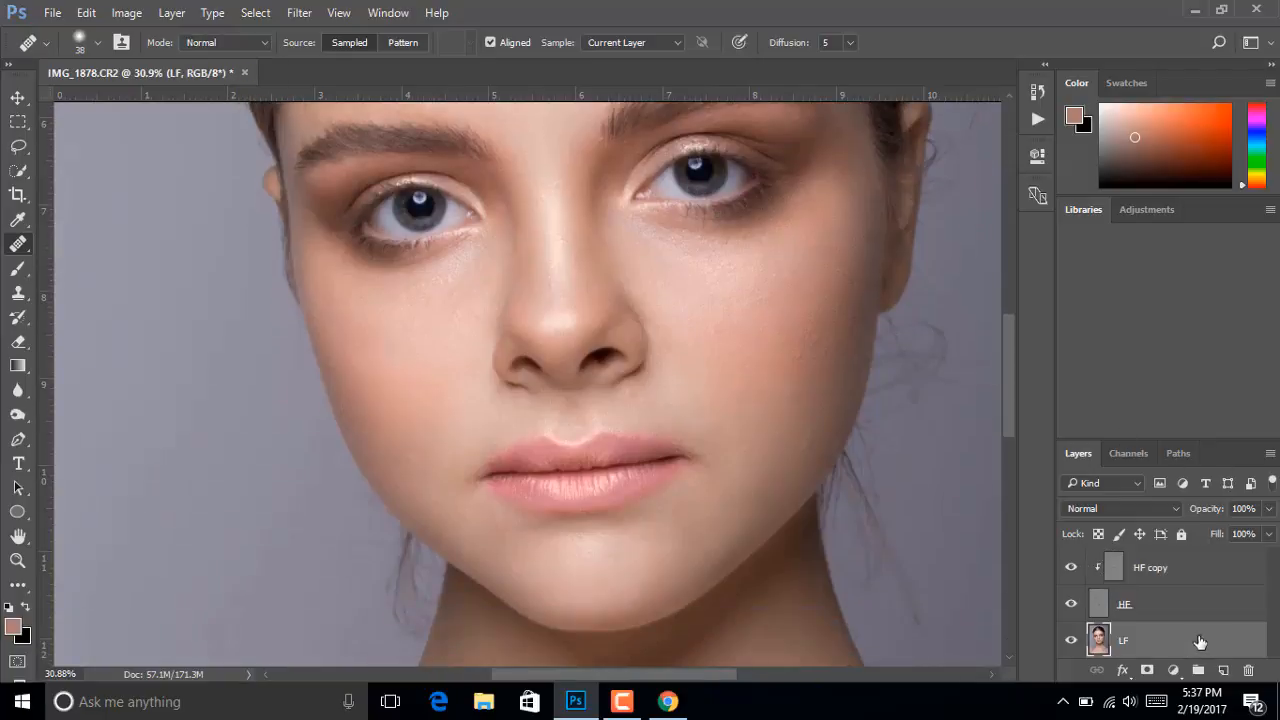
click(1202, 572)
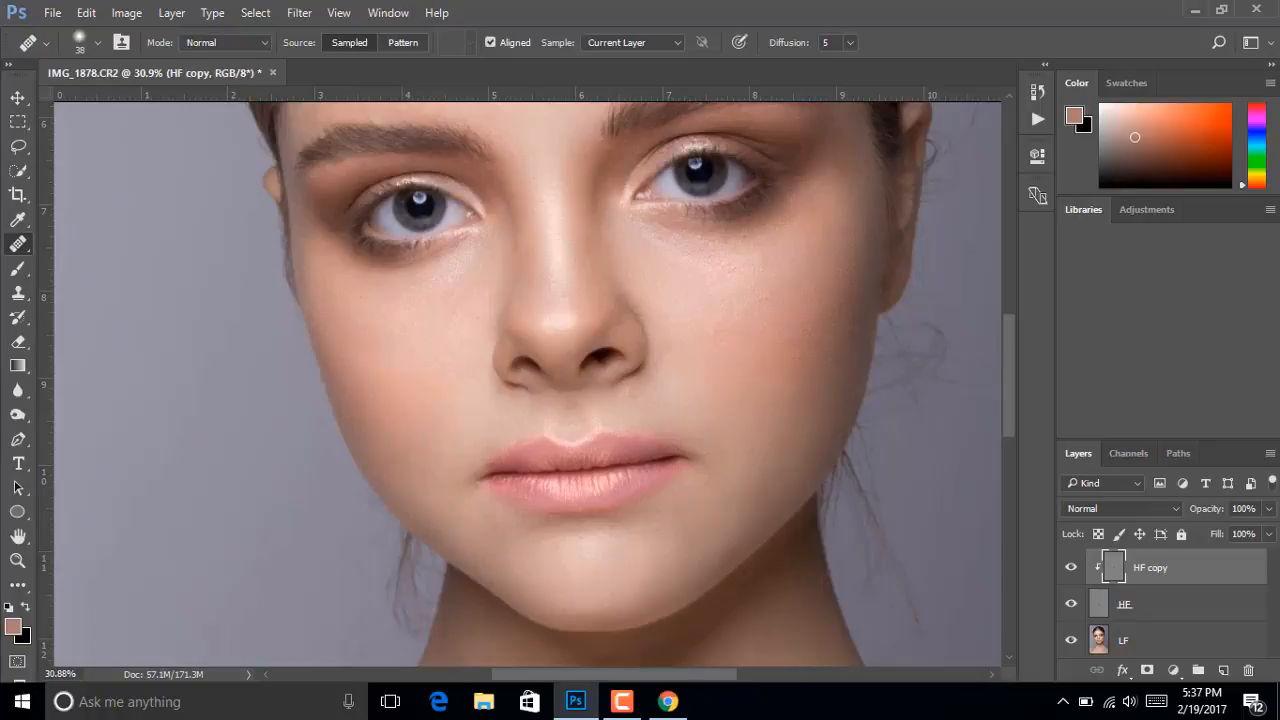
key(ctrl+shift+alt+e)
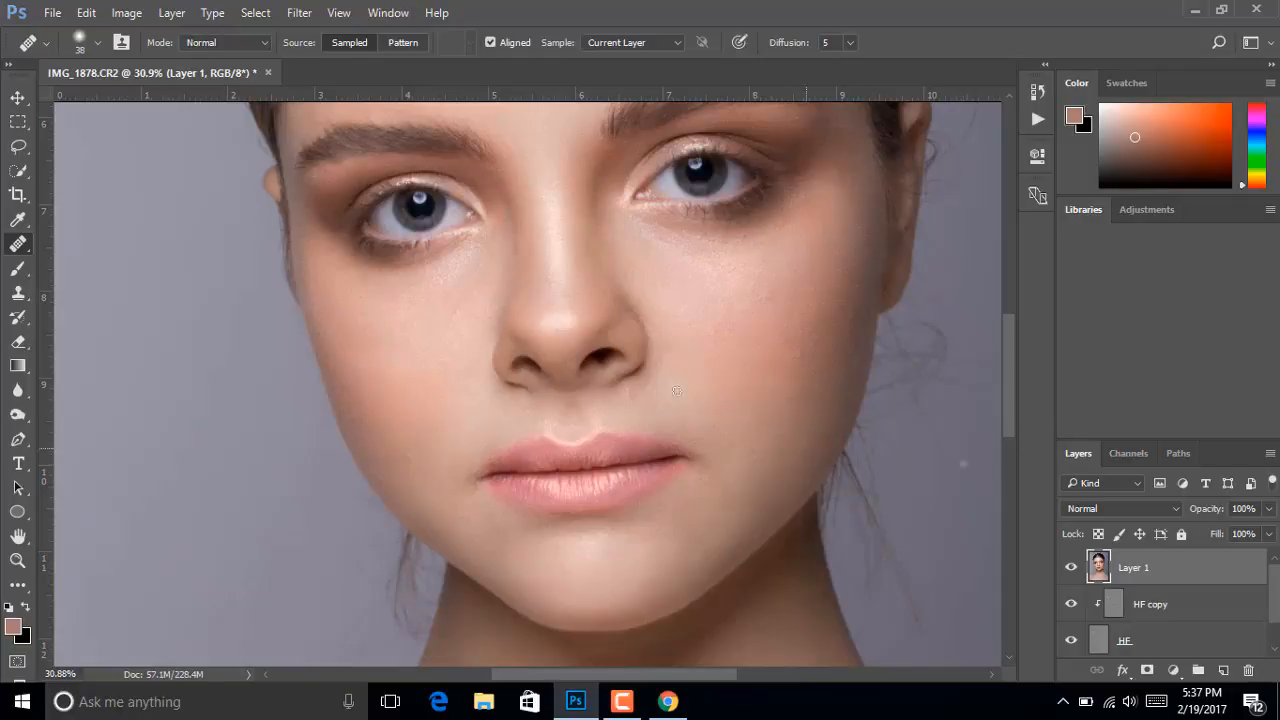
Try the Dissolve, Multiply, Color Burn and Darker Color blend modes on the merged layer, comparing the portrait with the layer hidden and shown
scroll(724, 170, up, 2)
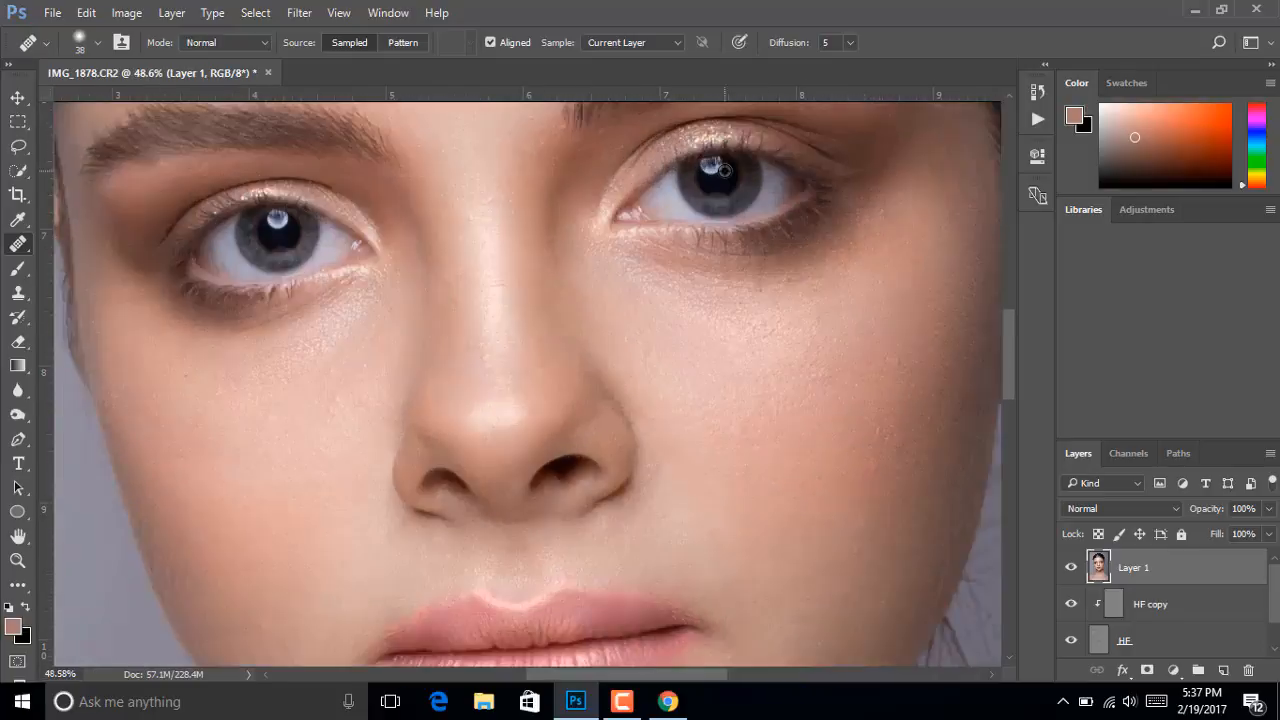
scroll(727, 178, up, 6)
scroll(727, 193, down, 6)
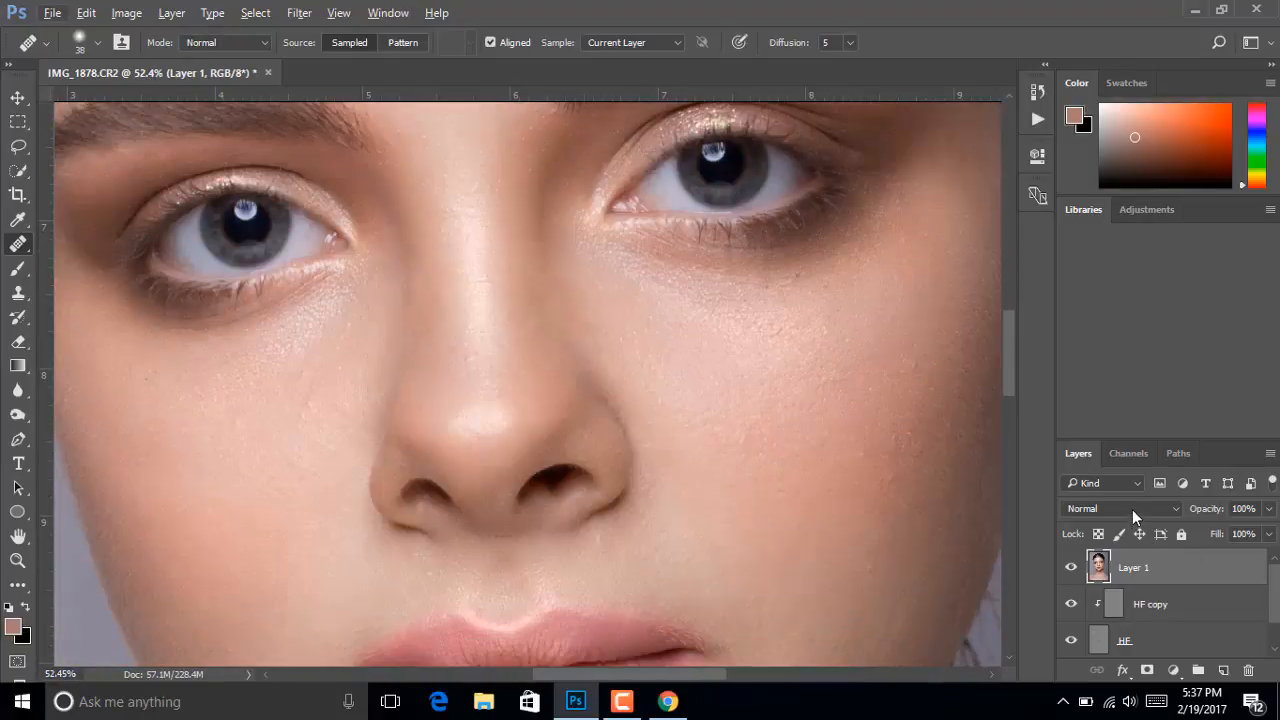
click(1132, 509)
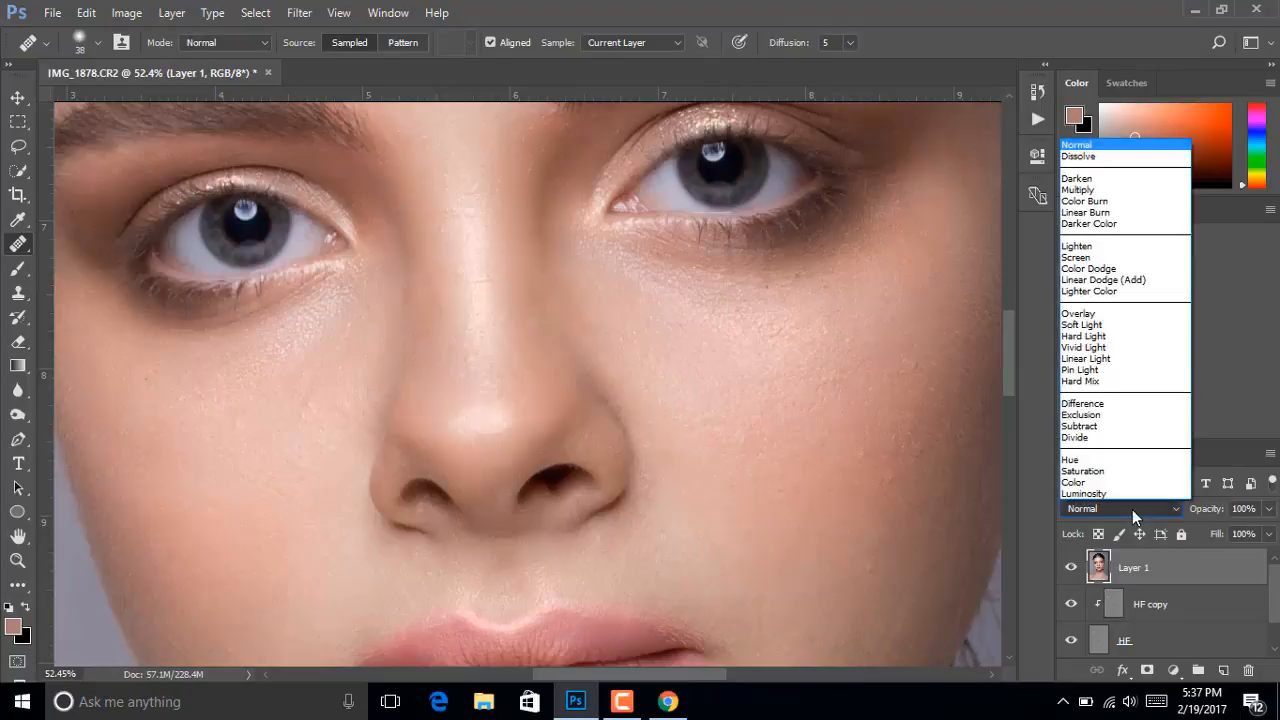
click(1113, 148)
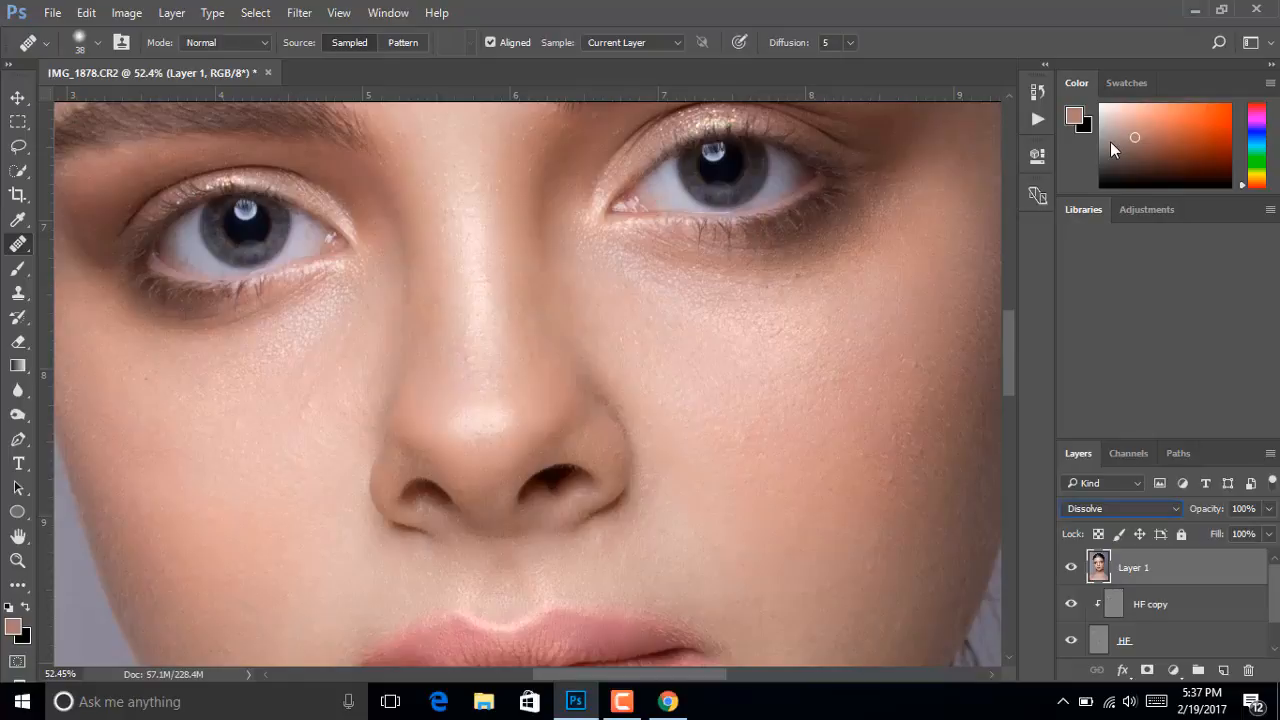
key(Down)
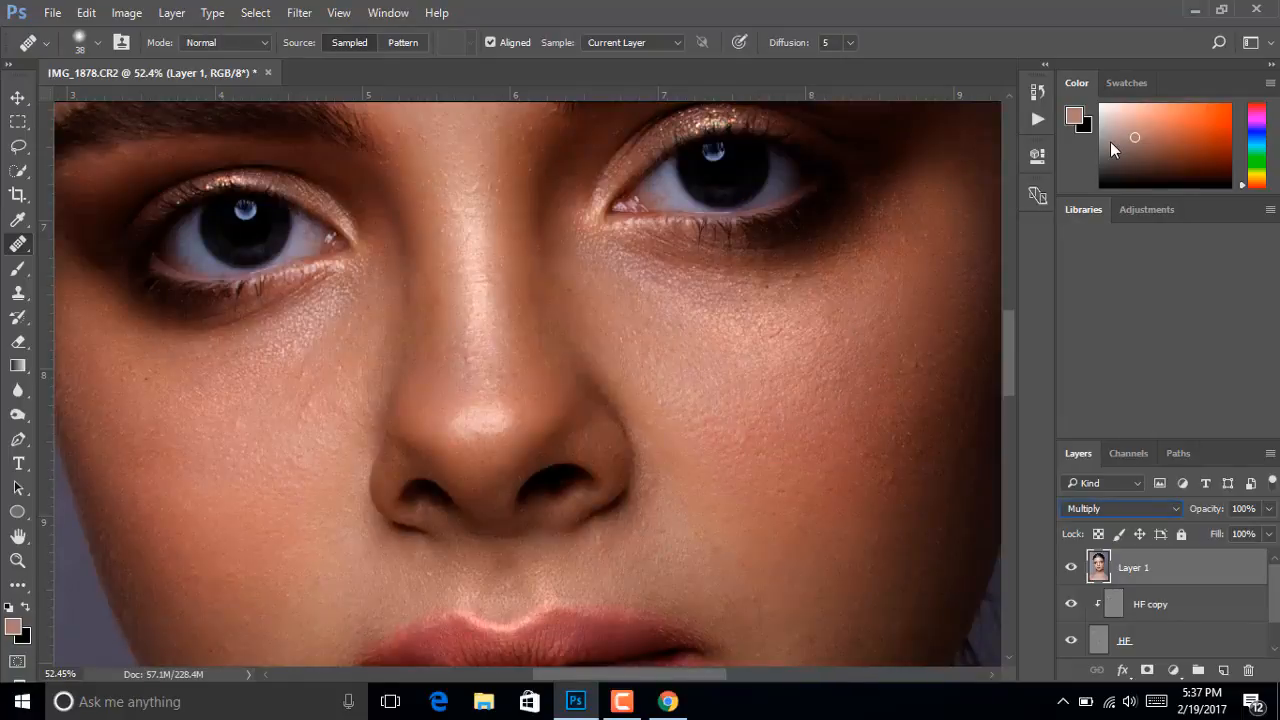
key(Down)
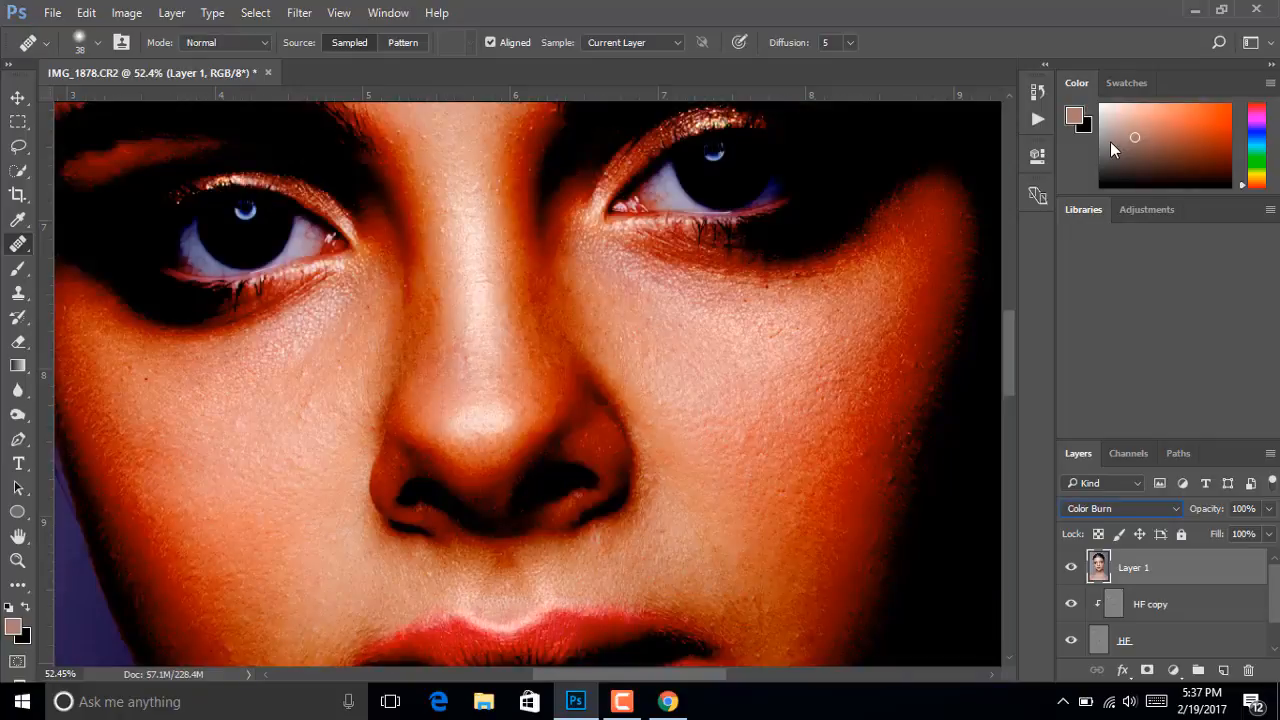
key(Down)
key(Down)
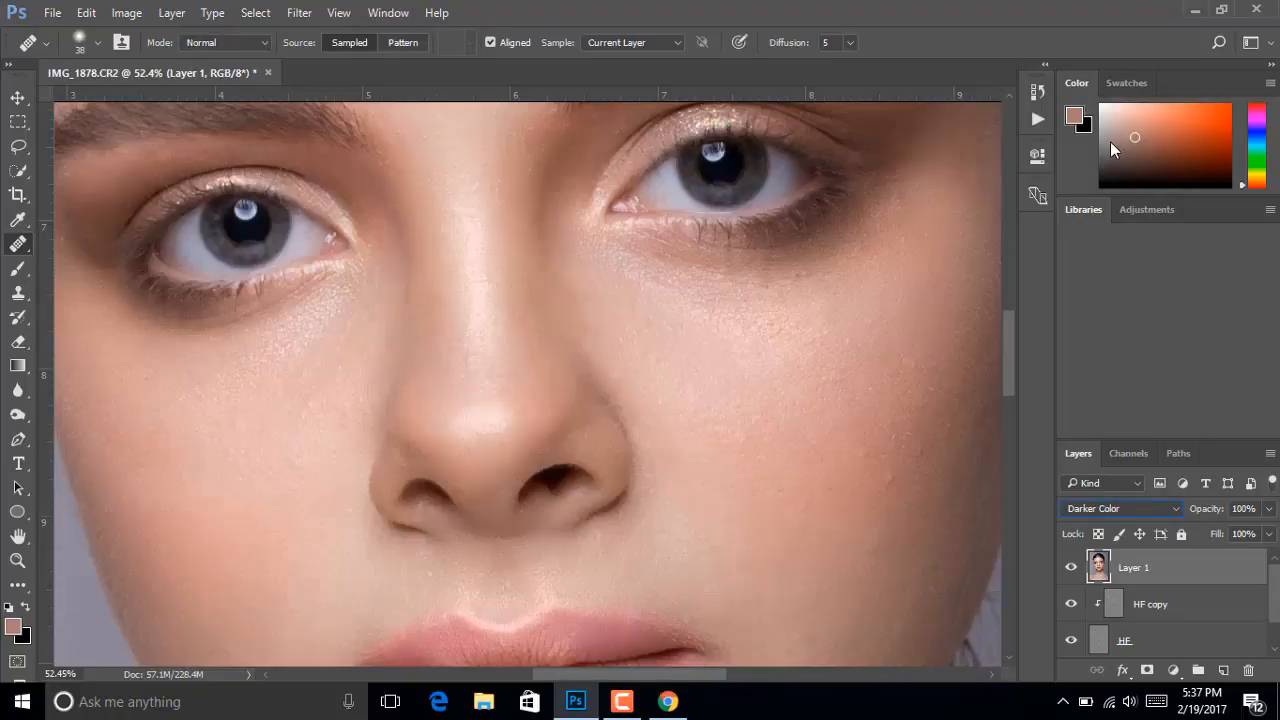
click(1073, 570)
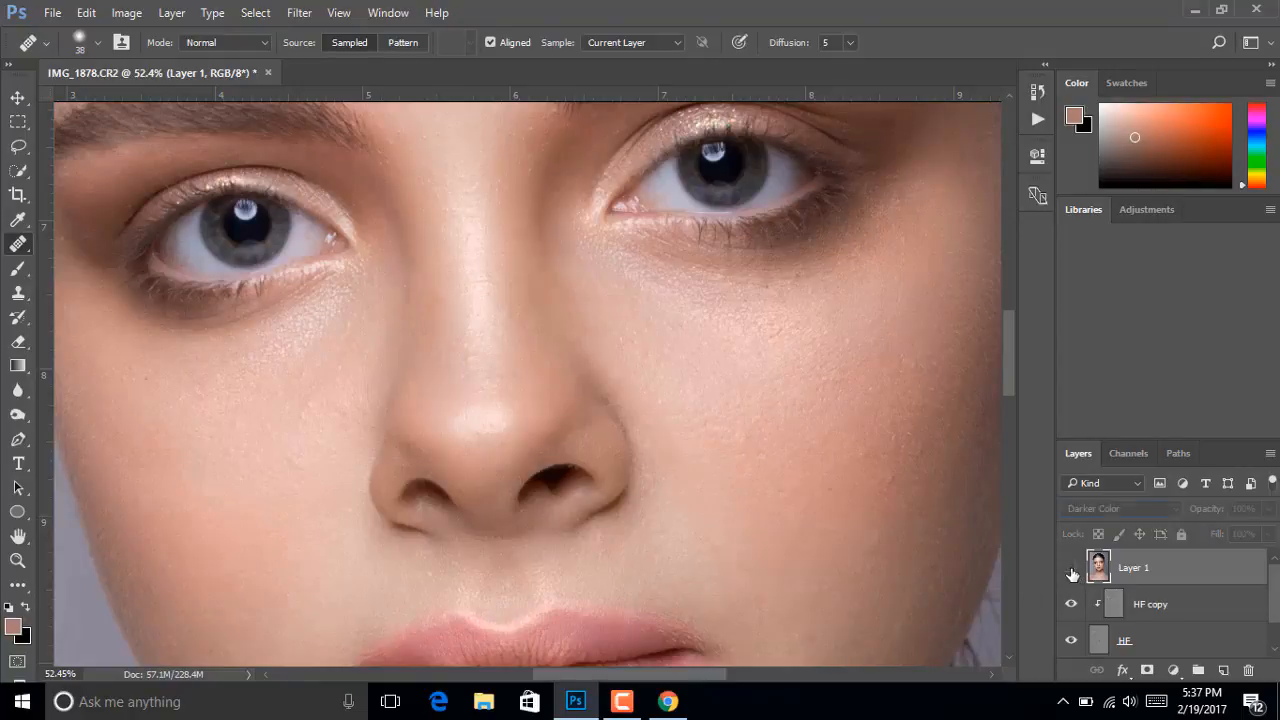
click(1073, 569)
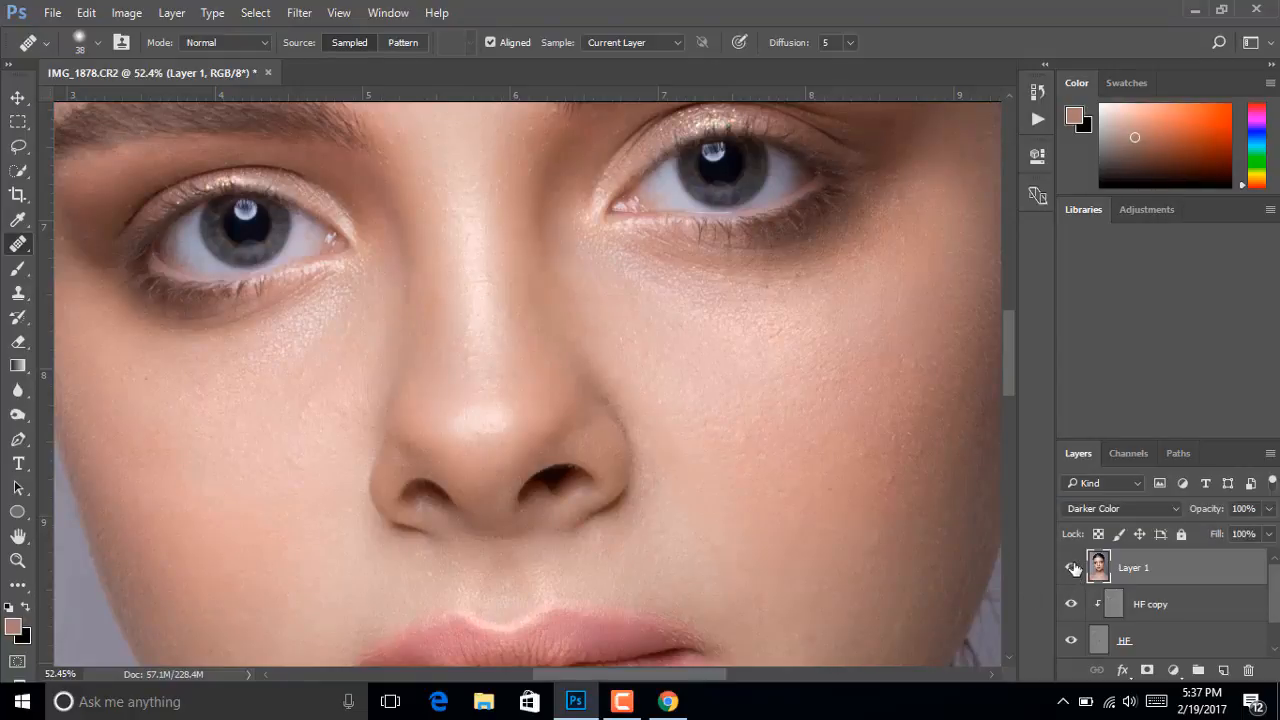
Set the merged layer's blend mode to Screen and add a white layer mask to it
click(1150, 509)
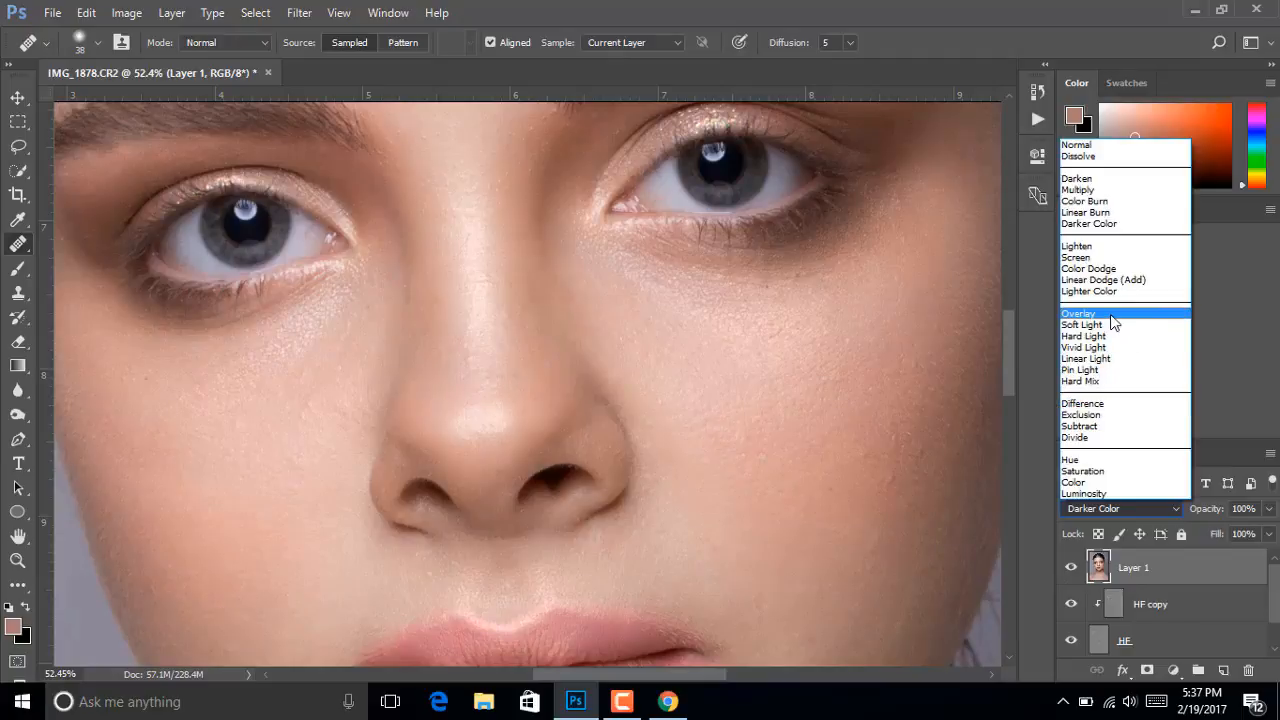
click(1076, 258)
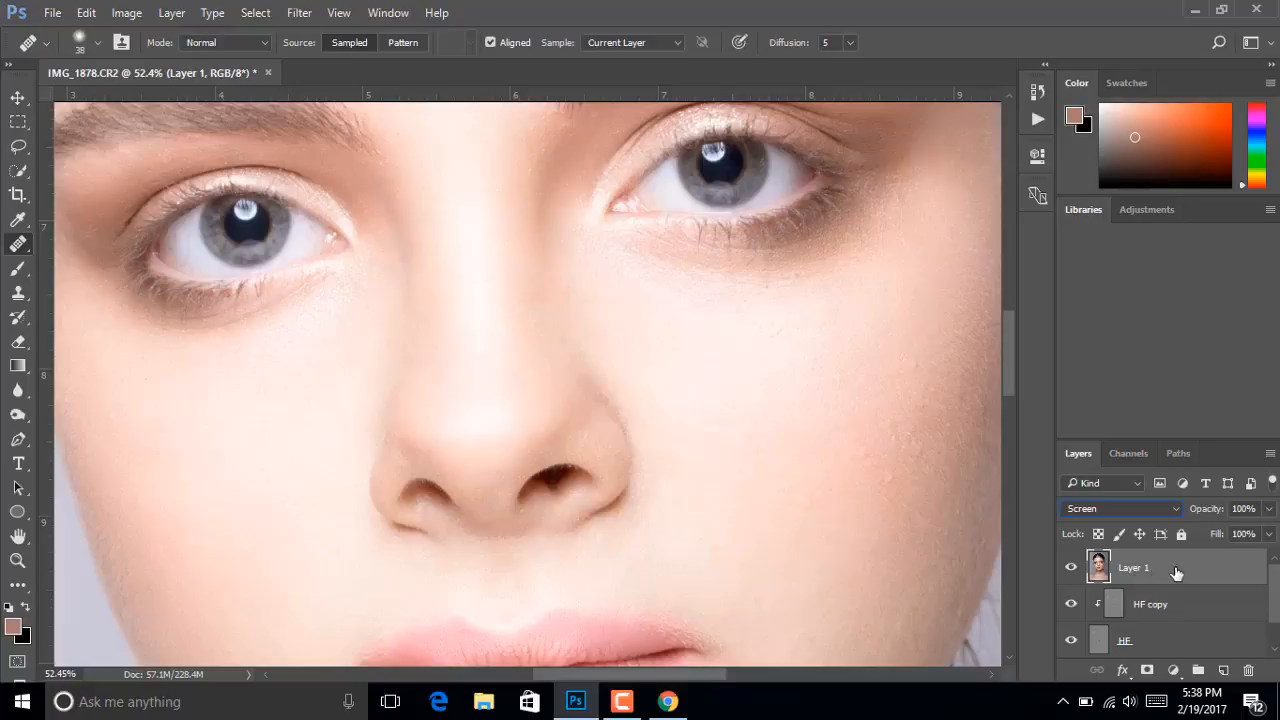
click(1148, 671)
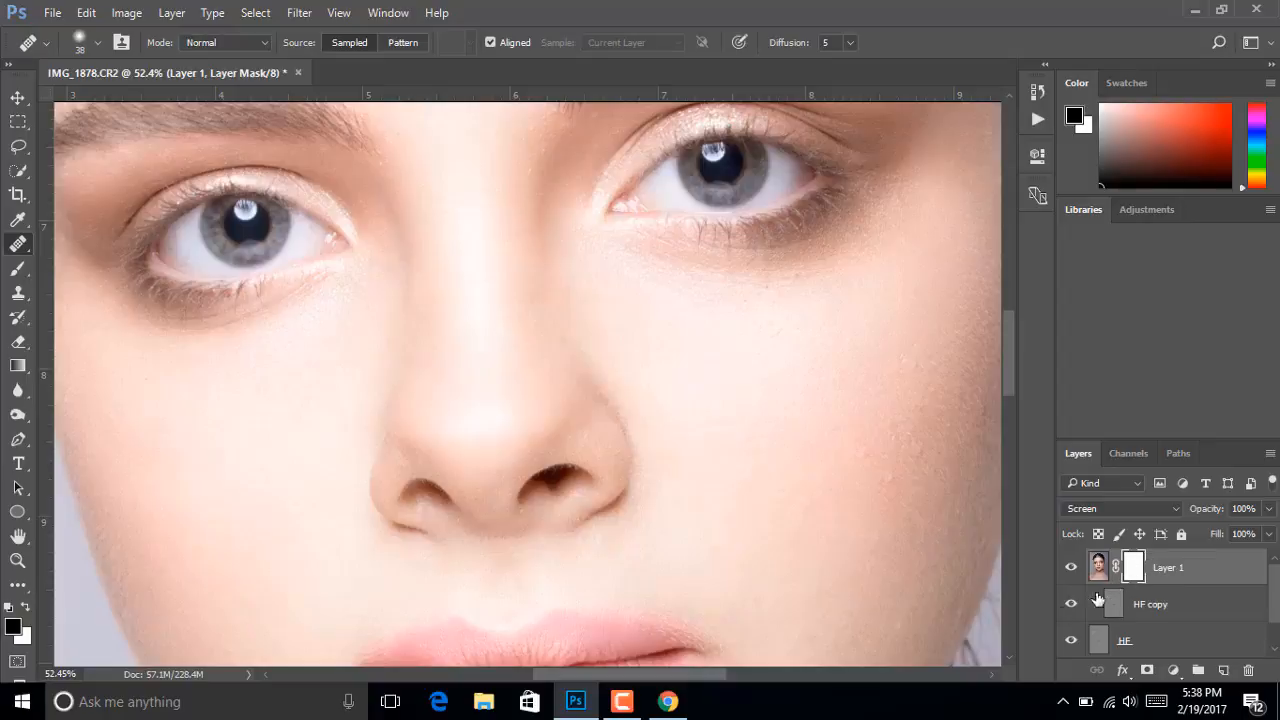
Set up the Brush tool with 100% opacity and 100% flow for painting black on the merged layer's mask
click(22, 270)
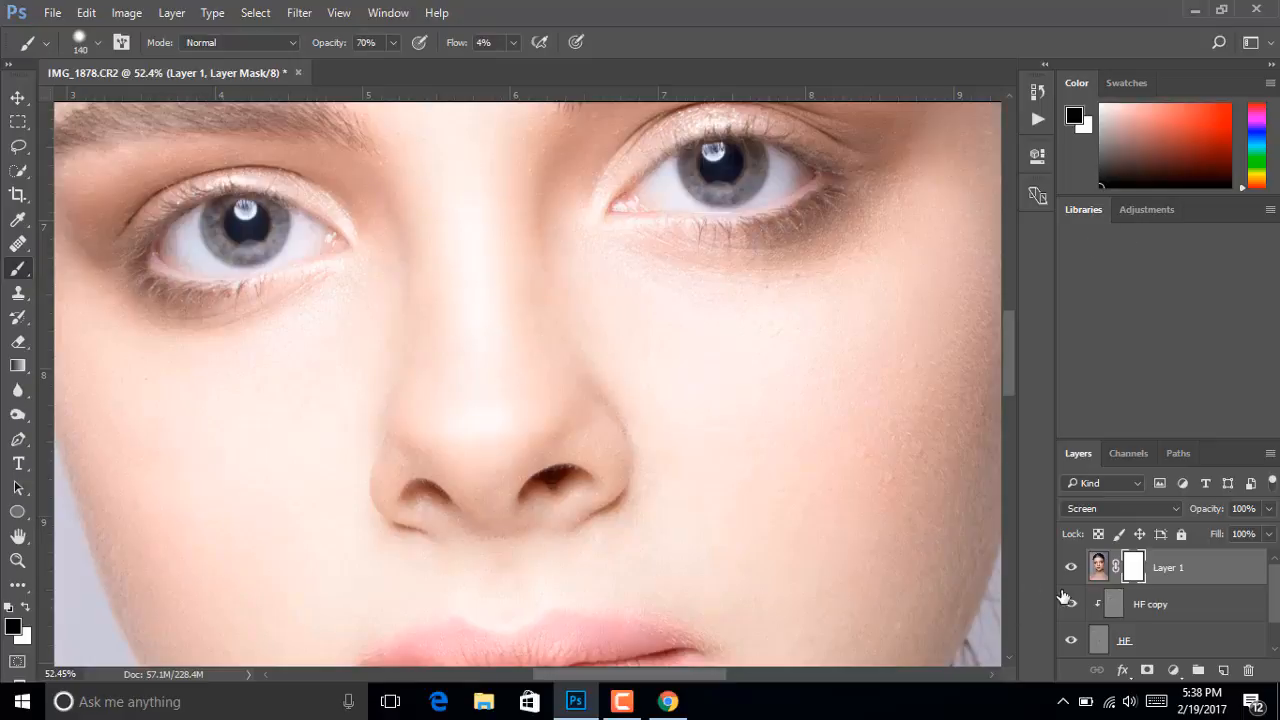
click(1097, 567)
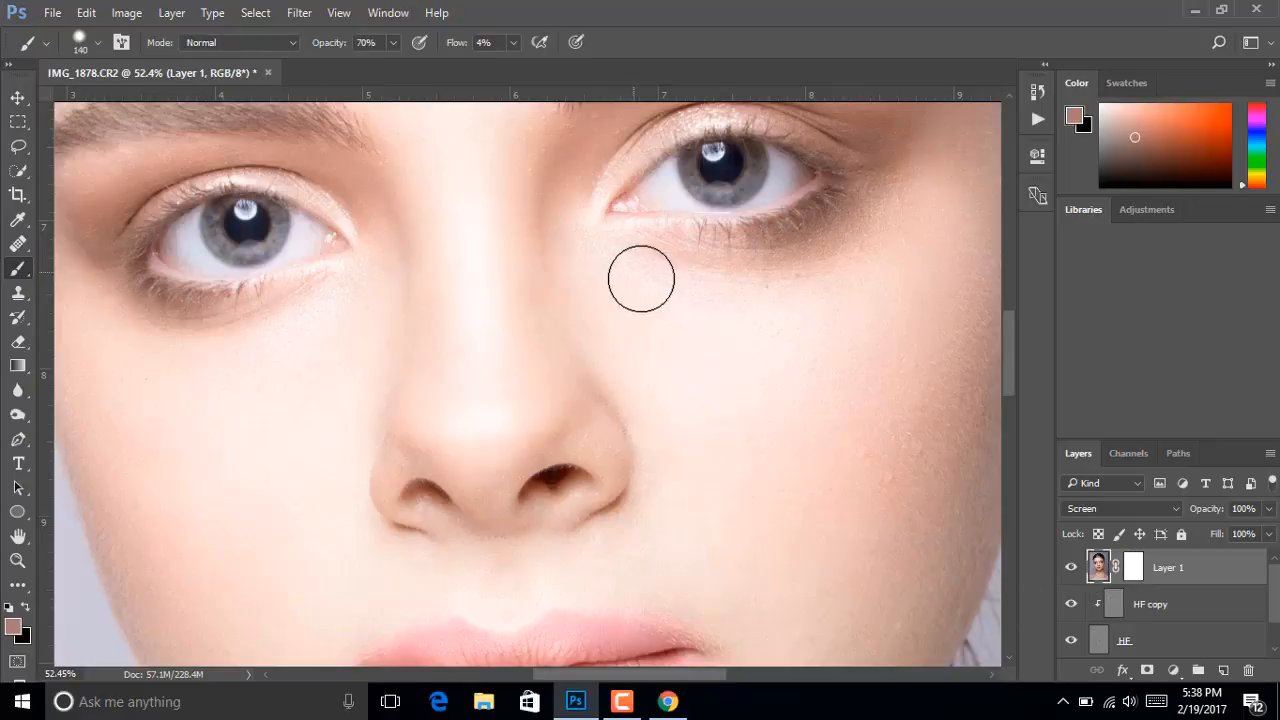
click(1133, 567)
scroll(583, 251, down, 4)
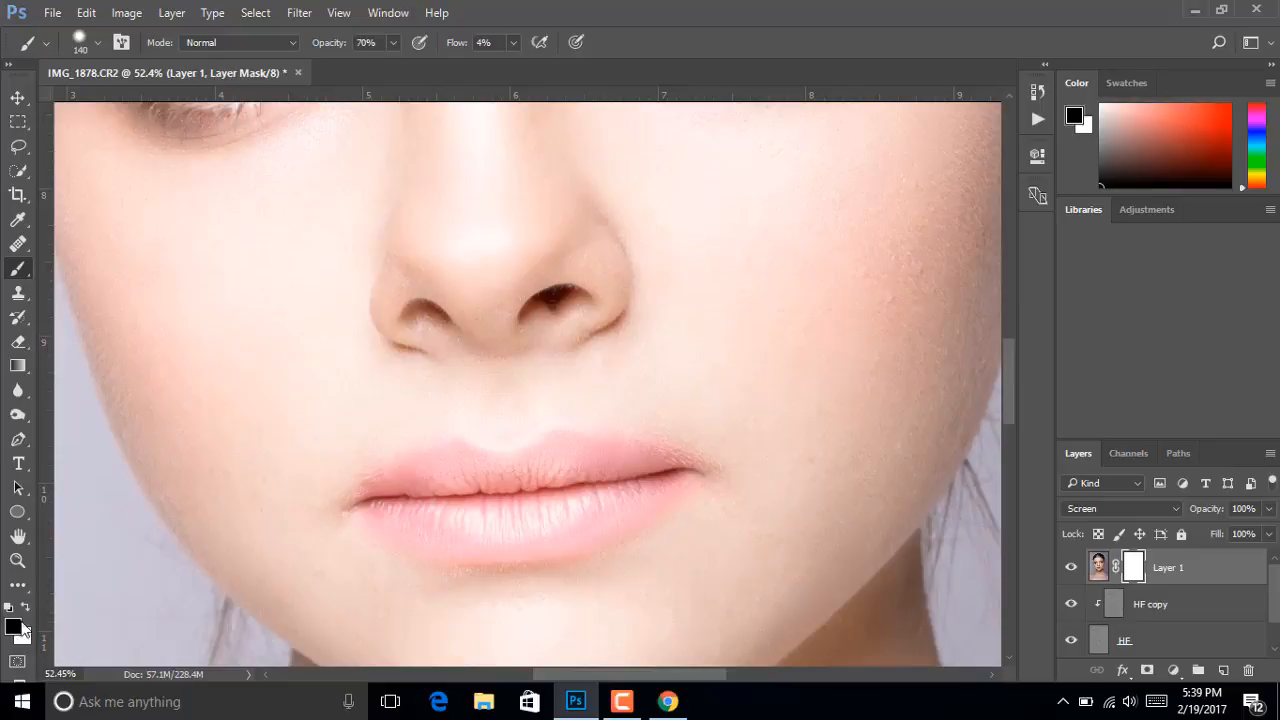
click(513, 43)
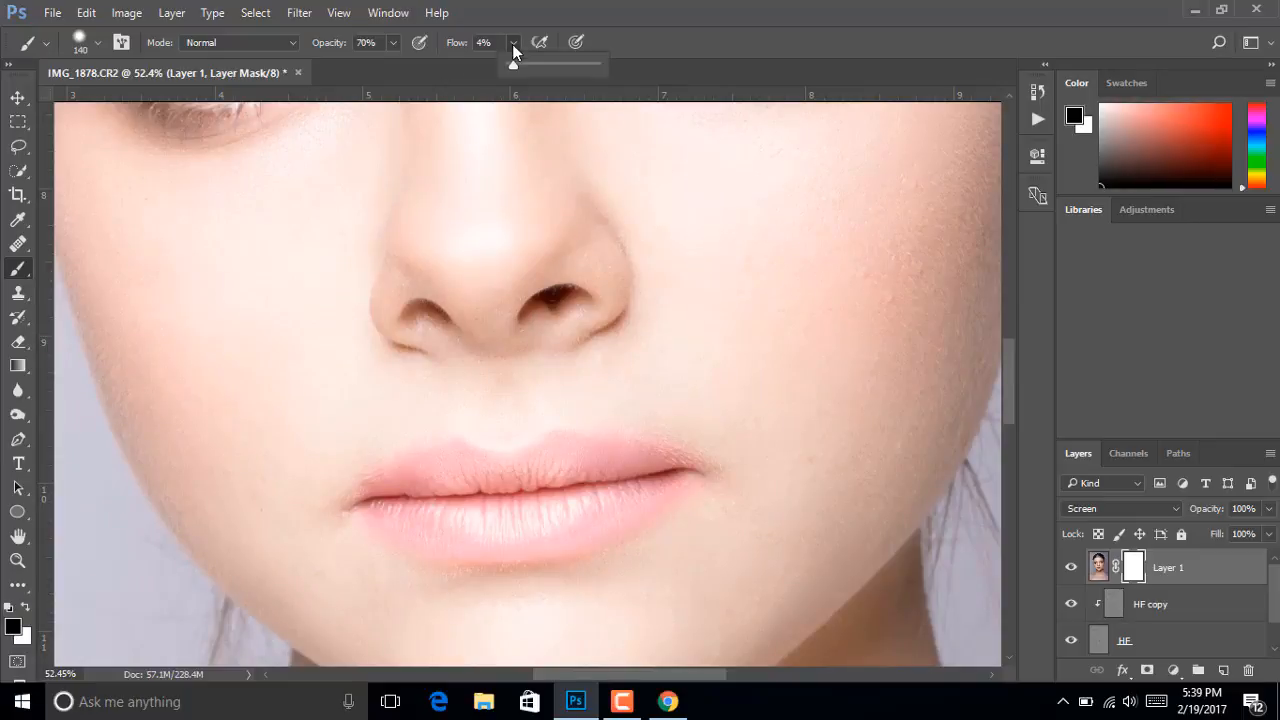
click(393, 43)
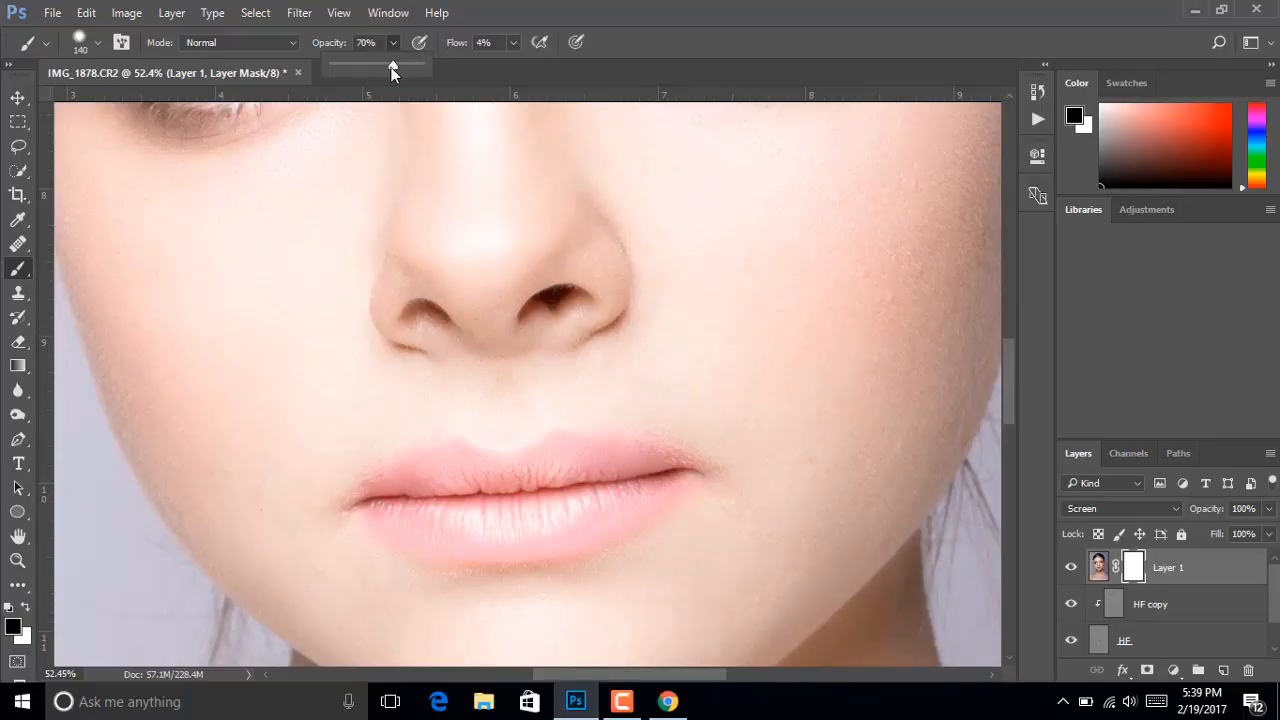
click(513, 43)
drag(512, 64, 655, 67)
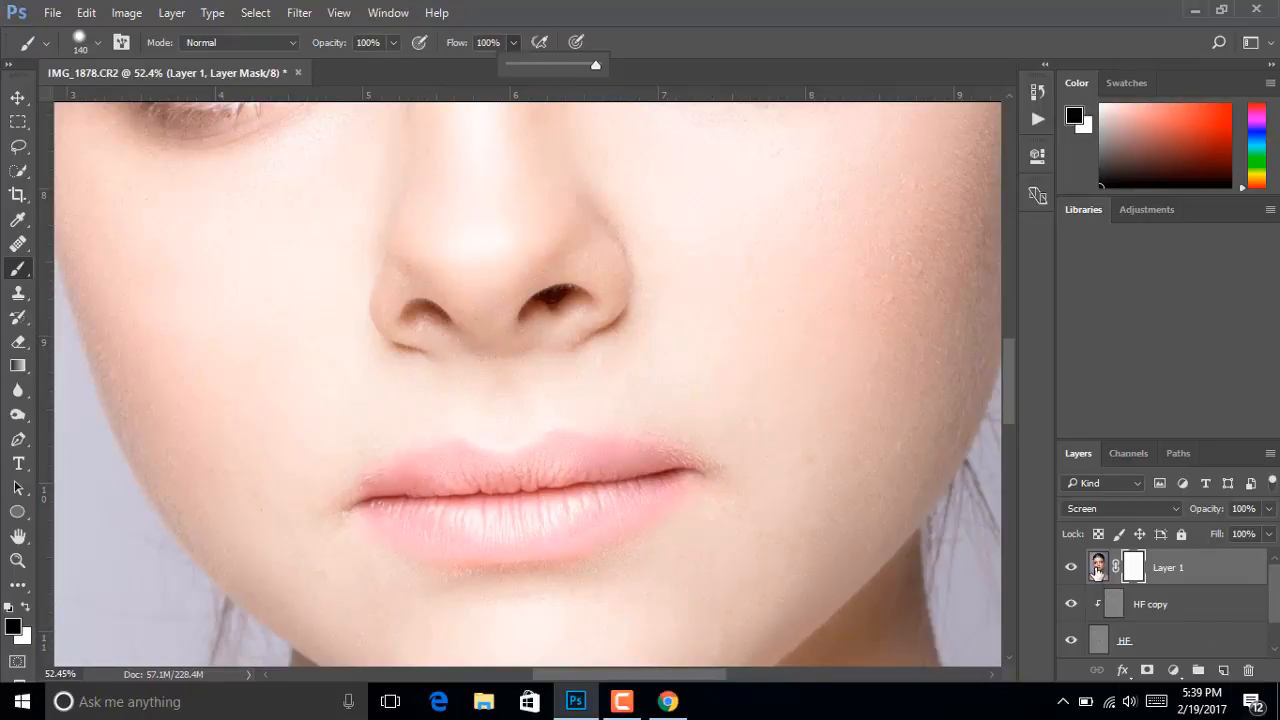
Try painting black on the mask over the lips and, with a 764 px brush, across the portrait's lower half, undoing each attempt
mouse_move(386, 534)
mouse_down()
mouse_move(677, 514)
mouse_move(445, 491)
mouse_move(697, 471)
mouse_move(356, 479)
mouse_move(773, 450)
mouse_move(340, 493)
mouse_move(792, 407)
mouse_move(643, 426)
mouse_up()
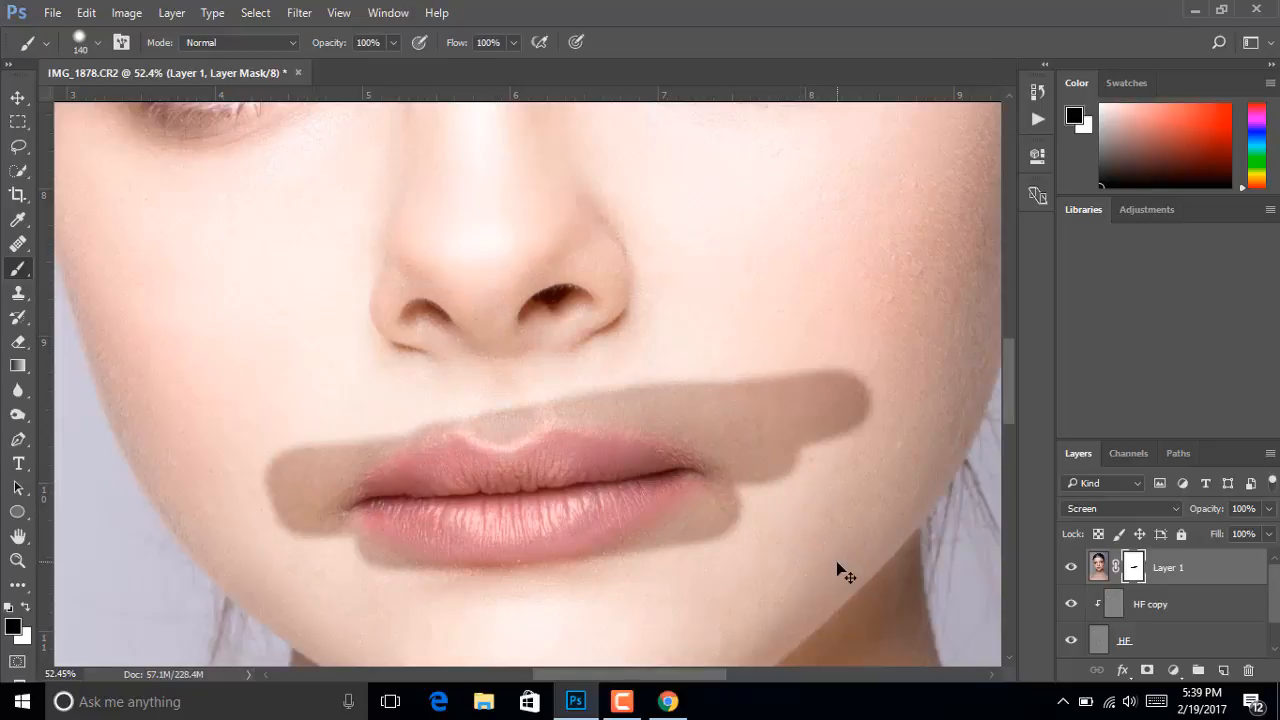
key(ctrl+z)
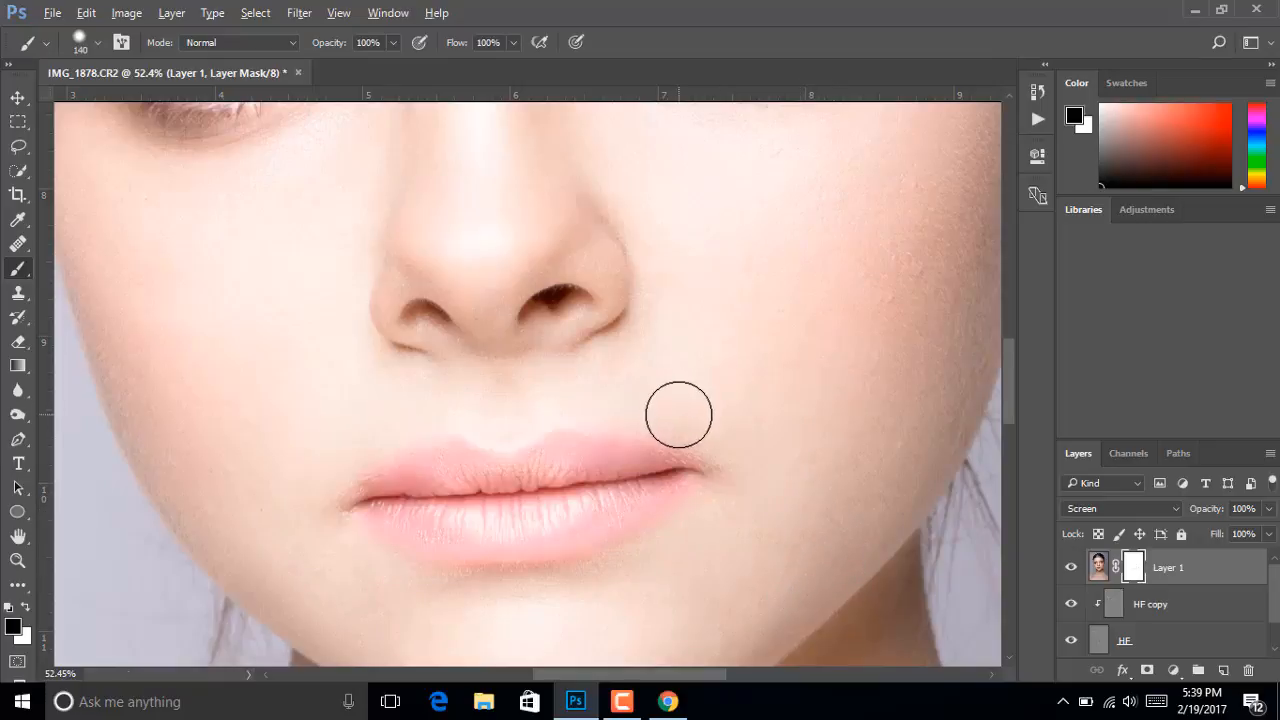
scroll(678, 414, down, 3)
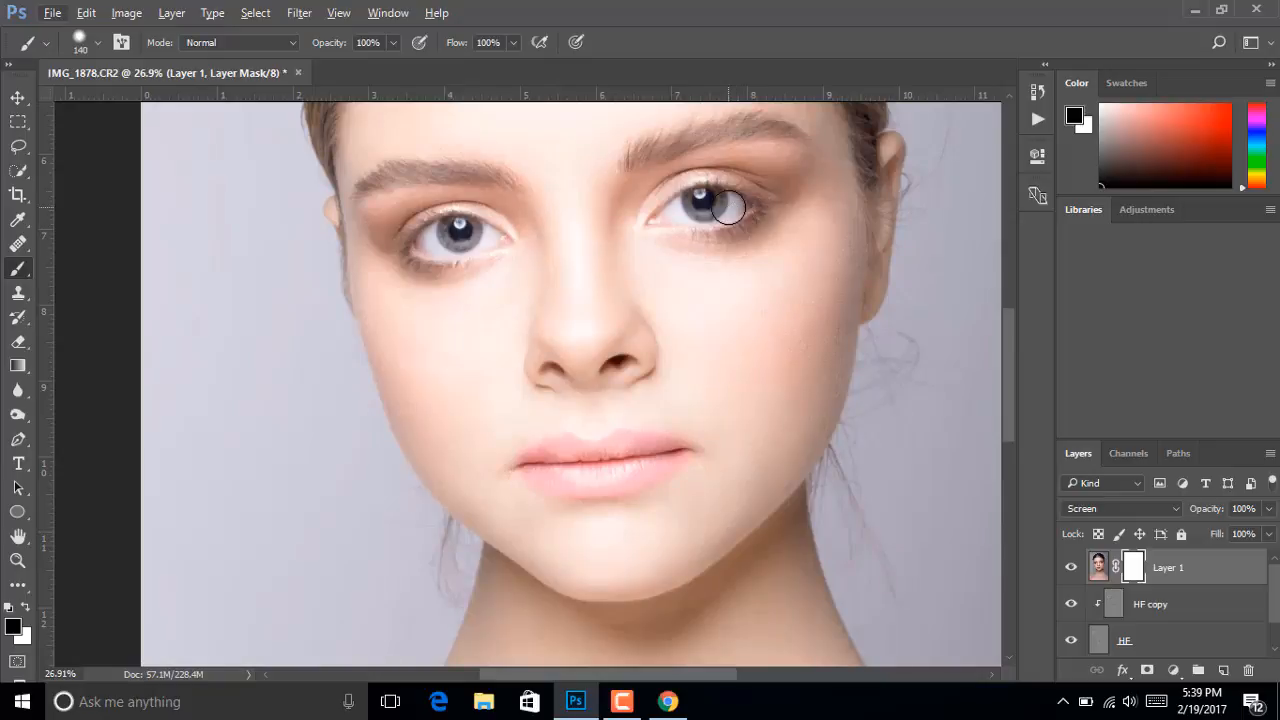
scroll(497, 415, down, 1)
scroll(497, 416, down, 1)
drag(417, 426, 505, 439)
scroll(499, 415, down, 4)
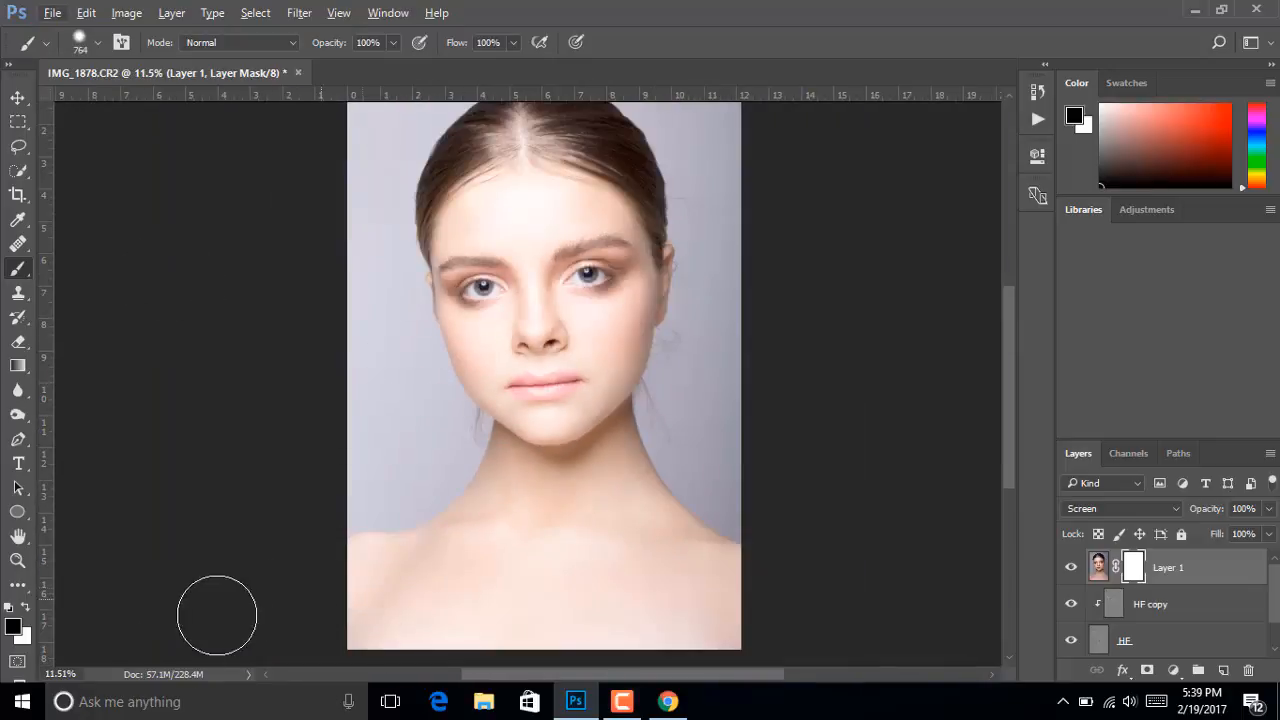
mouse_move(843, 566)
mouse_down()
mouse_move(253, 644)
mouse_move(311, 669)
mouse_move(631, 590)
mouse_move(377, 550)
mouse_move(277, 507)
mouse_move(396, 435)
mouse_move(464, 420)
mouse_move(593, 490)
mouse_move(555, 455)
mouse_move(399, 388)
mouse_move(551, 360)
mouse_move(660, 368)
mouse_up()
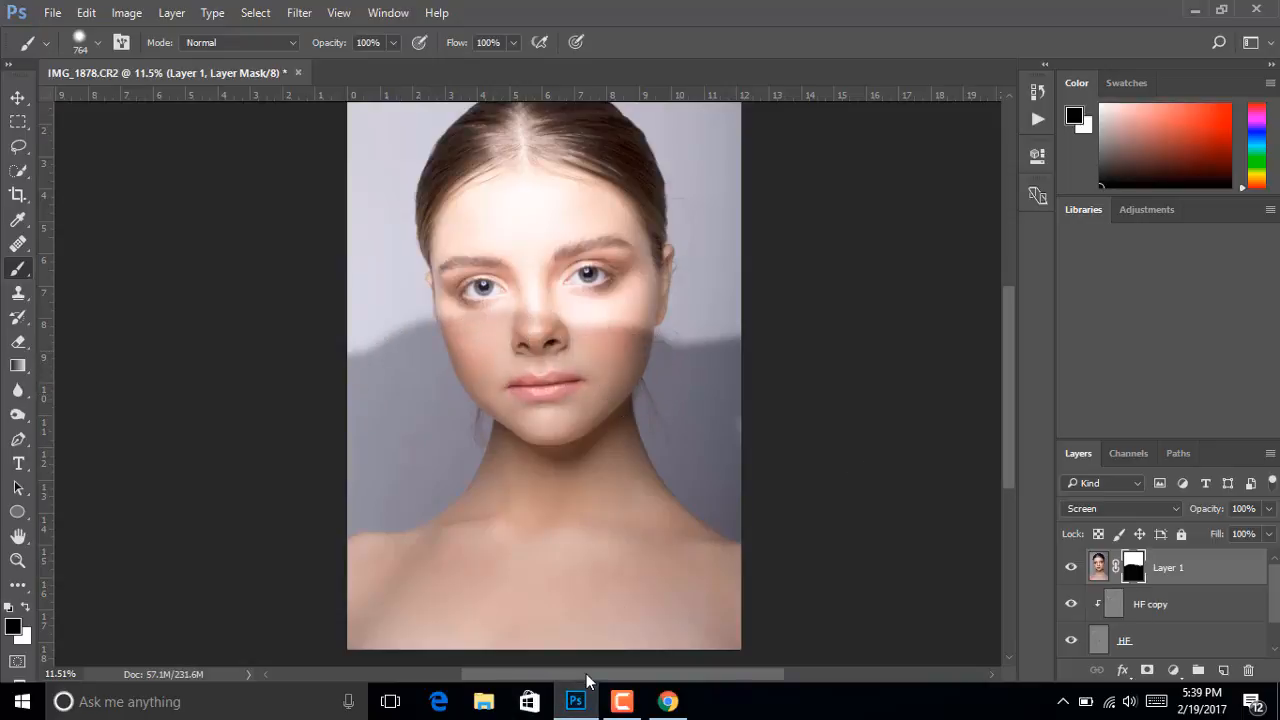
key(ctrl+z)
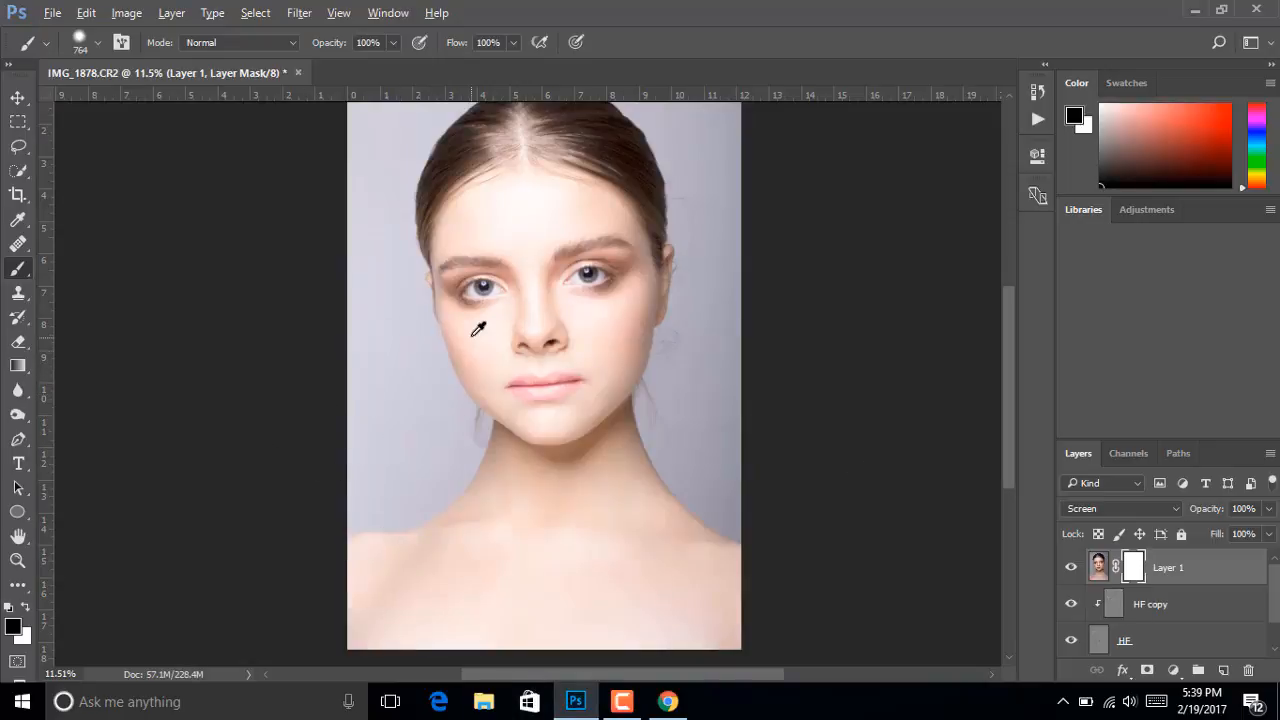
Replace the merged layer's white mask with a black one, and compare the image with the mask disabled and enabled
scroll(486, 322, up, 8)
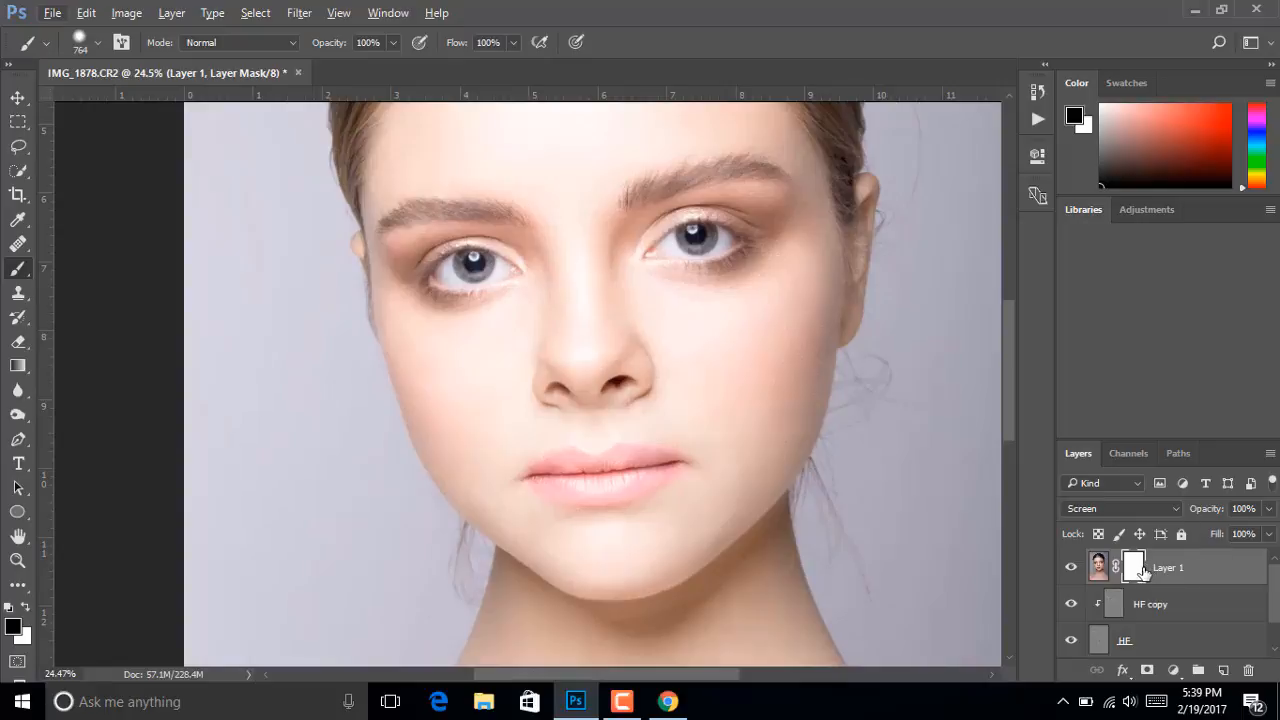
click(1143, 572)
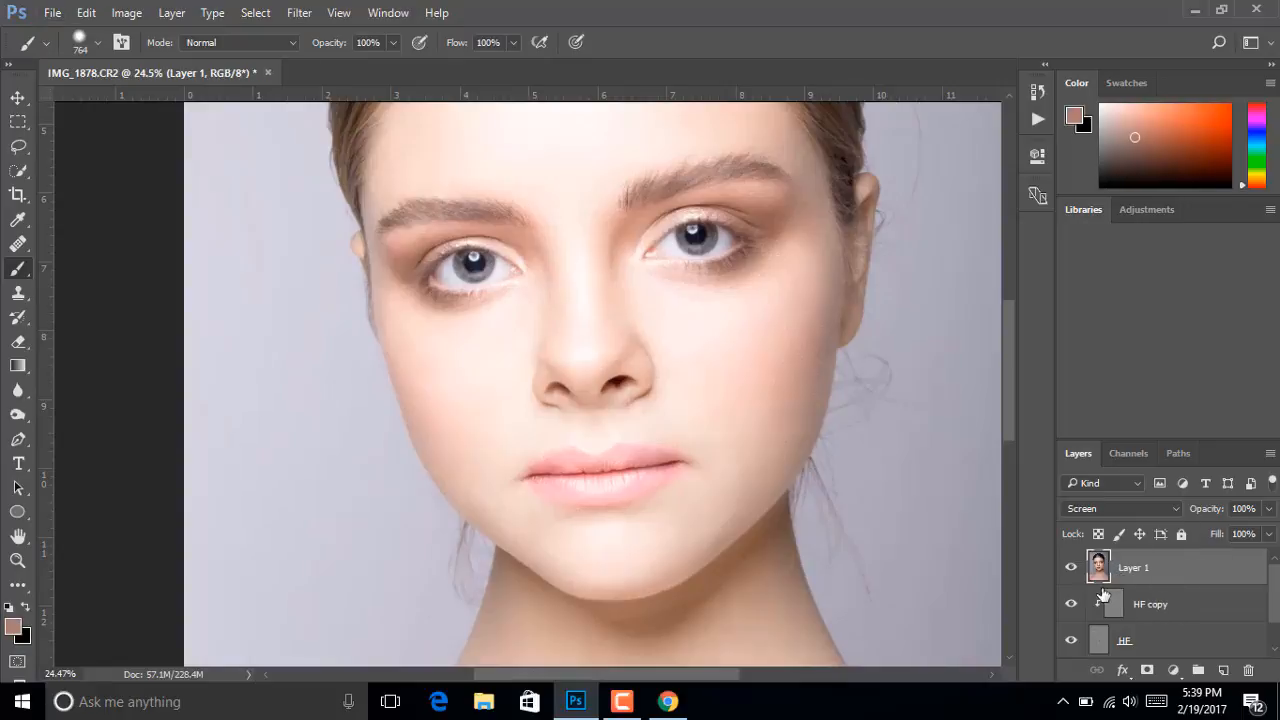
alt+click(1148, 671)
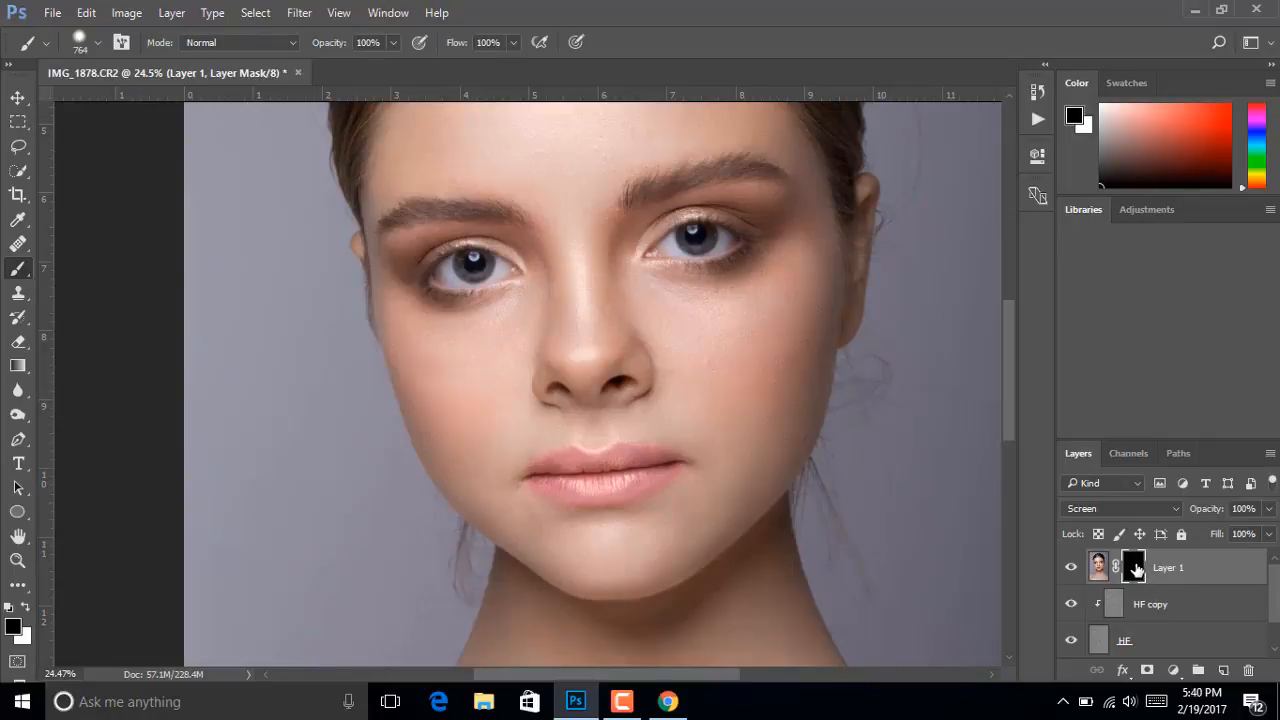
shift+click(1136, 569)
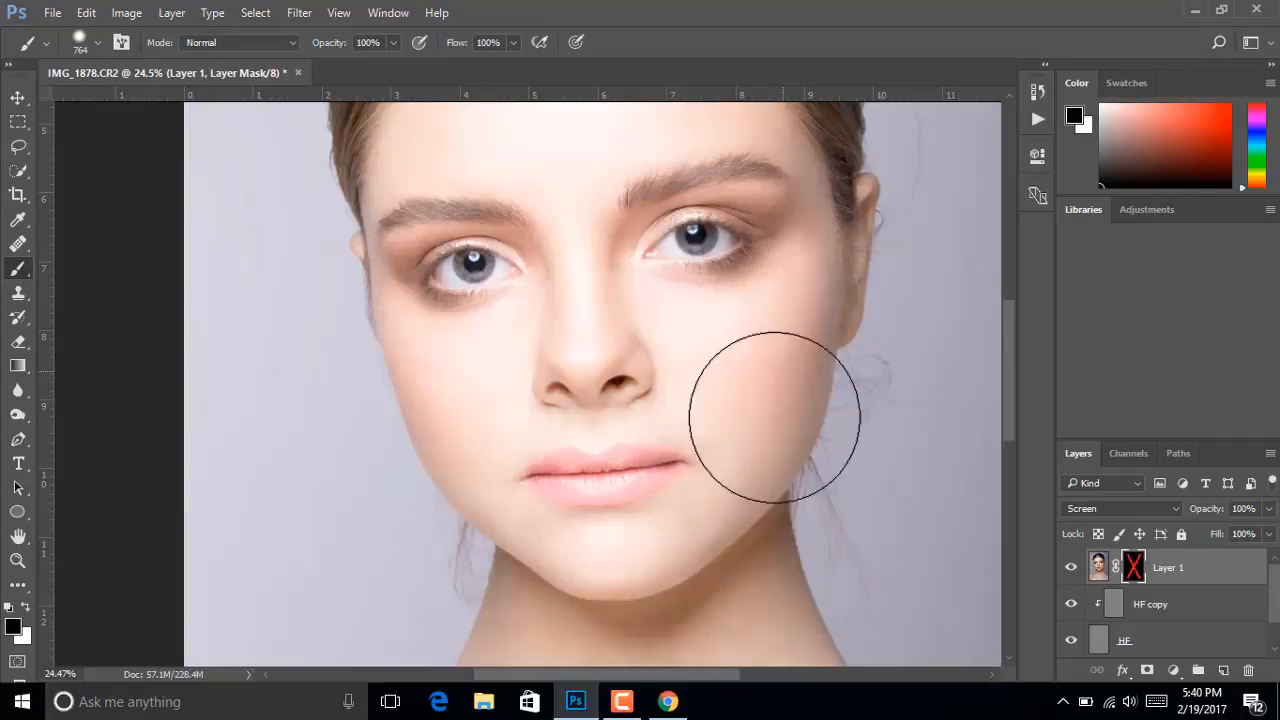
shift+click(1136, 569)
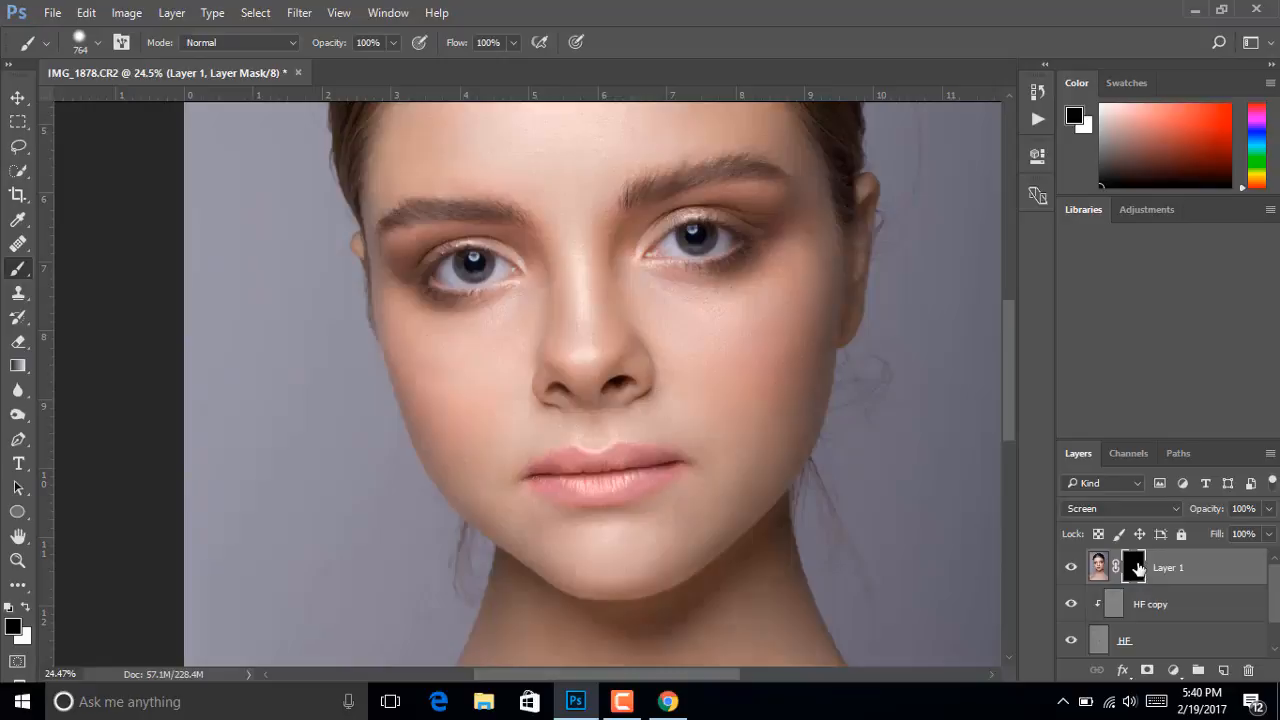
Set the foreground colour to white and paint with a small soft brush over the iris in the image's right-hand eye on the merged layer's mask
scroll(720, 265, up, 5)
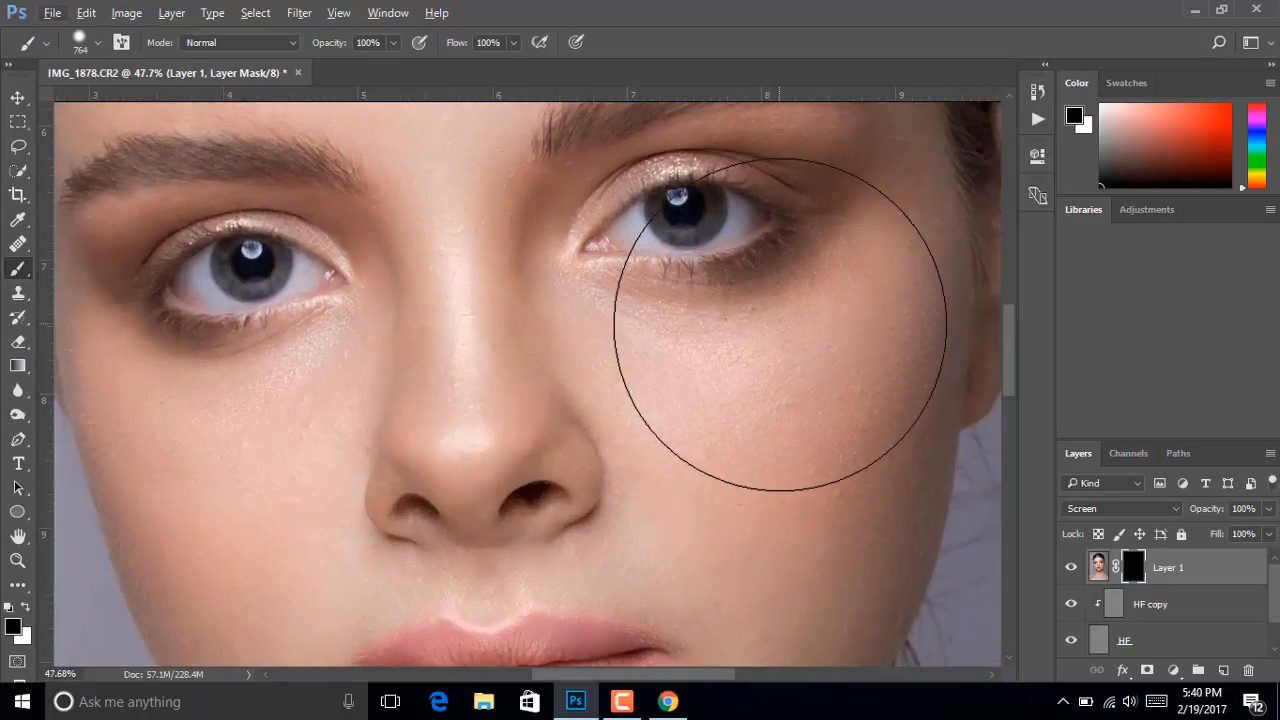
drag(758, 355, 634, 368)
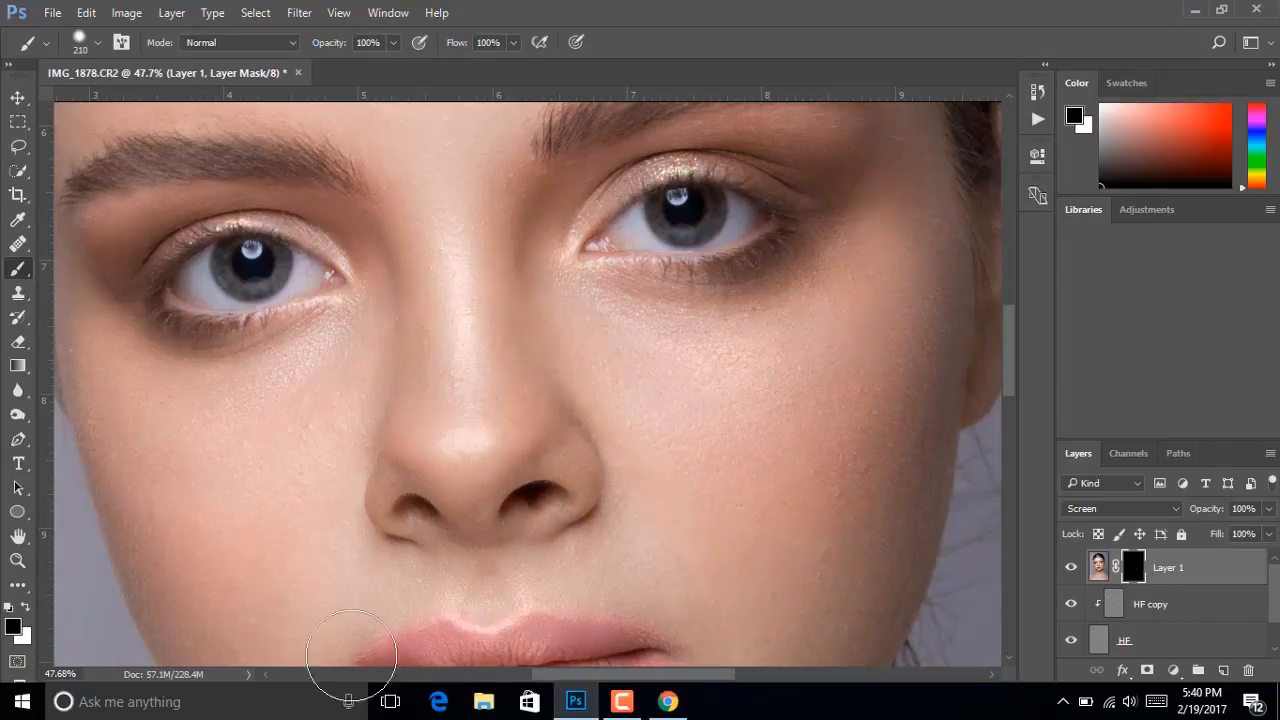
click(27, 610)
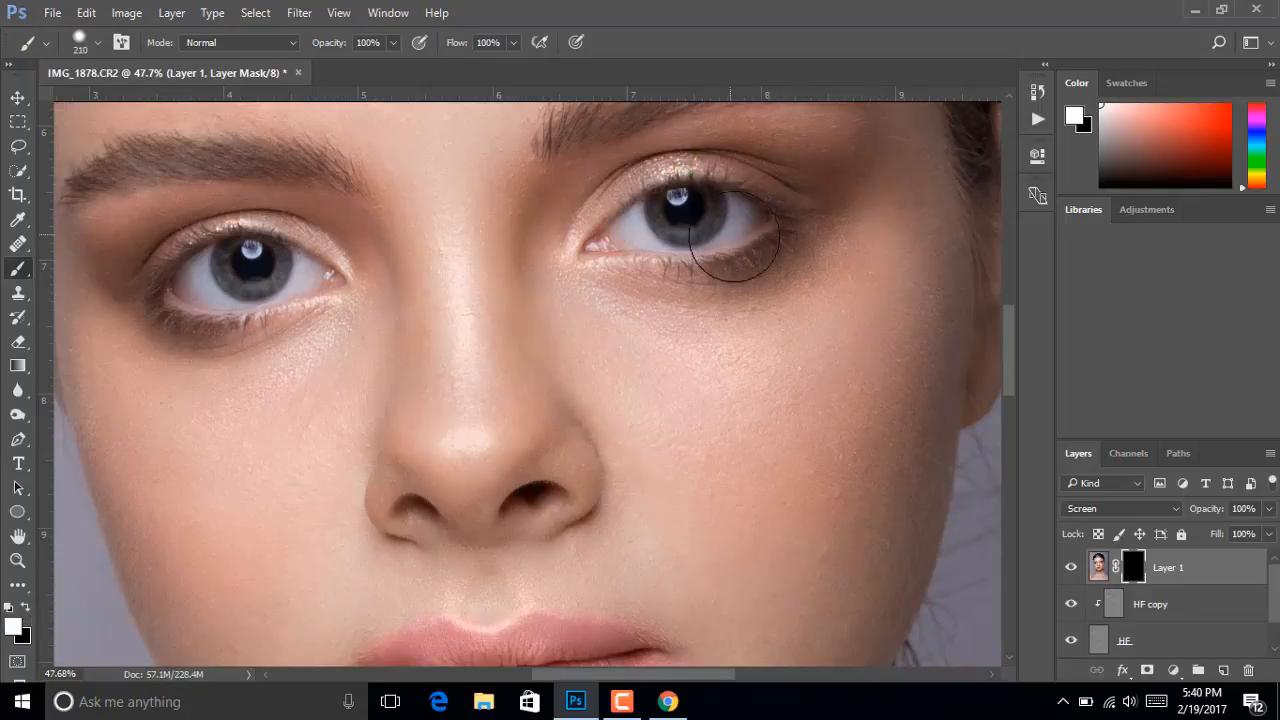
mouse_move(749, 251)
mouse_down()
mouse_move(722, 251)
mouse_move(694, 219)
mouse_move(729, 309)
mouse_up()
ctrl+click(694, 219)
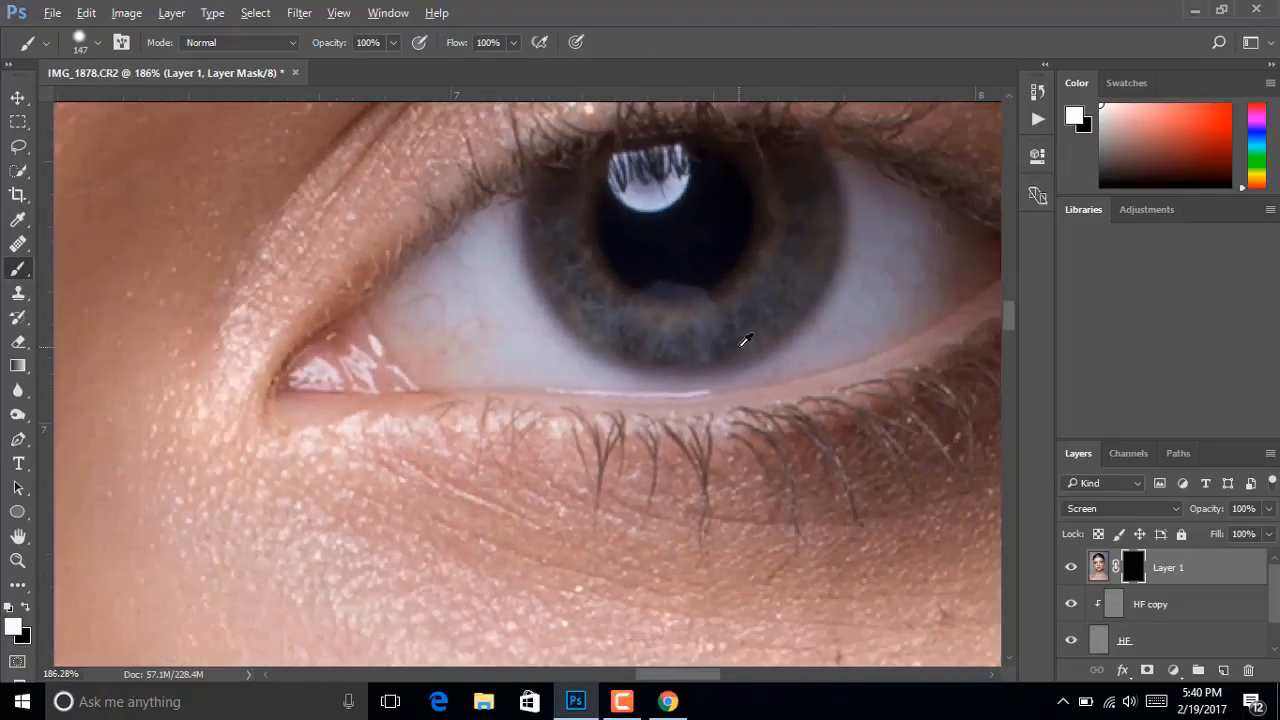
mouse_move(729, 251)
mouse_down()
mouse_move(699, 254)
mouse_move(699, 227)
mouse_move(683, 239)
mouse_move(686, 213)
mouse_move(666, 240)
mouse_move(671, 218)
mouse_move(639, 215)
mouse_move(629, 232)
mouse_move(623, 217)
mouse_move(660, 270)
mouse_move(719, 221)
mouse_move(717, 206)
mouse_move(757, 205)
mouse_move(751, 238)
mouse_move(710, 277)
mouse_move(675, 276)
mouse_move(615, 225)
mouse_move(660, 269)
mouse_move(728, 210)
mouse_move(736, 217)
mouse_move(636, 229)
mouse_move(663, 278)
mouse_move(717, 278)
mouse_move(743, 225)
mouse_move(630, 223)
mouse_move(699, 217)
mouse_move(654, 206)
mouse_up()
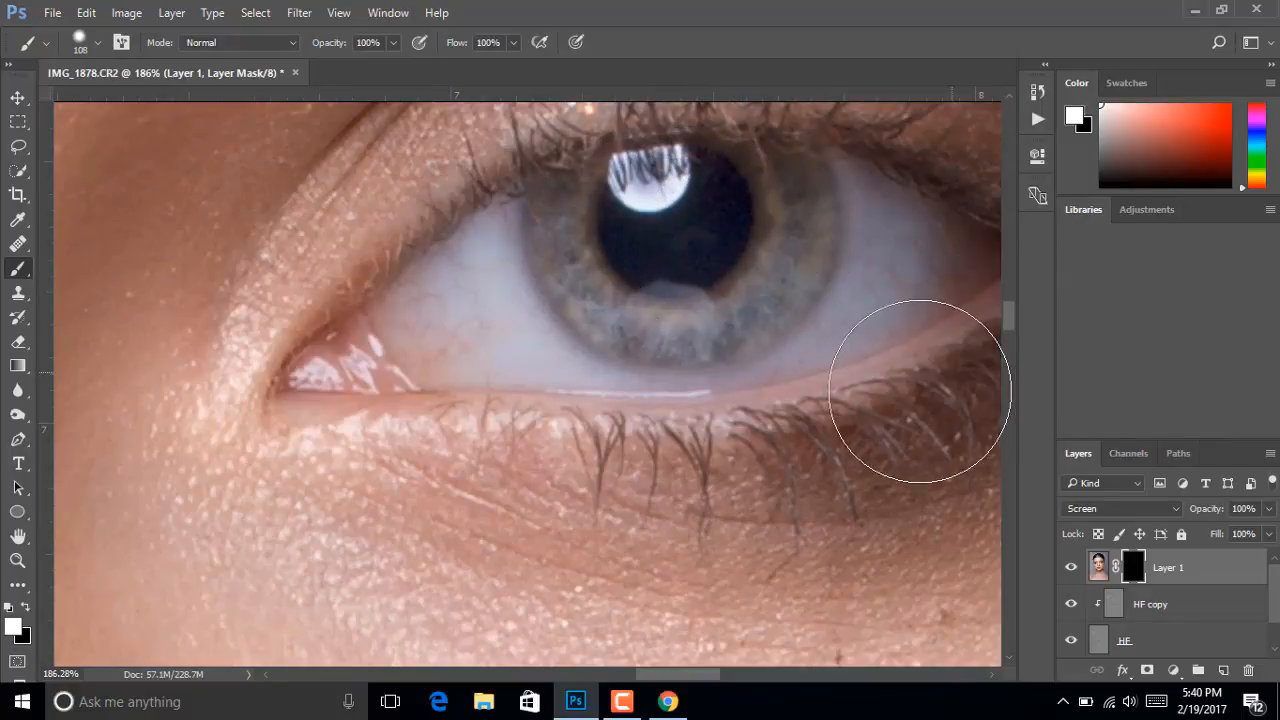
Paint white on the mask over the iris of the image's left-hand eye with the 108 px brush, and review the whole face
scroll(920, 390, down, 5)
scroll(494, 432, up, 4)
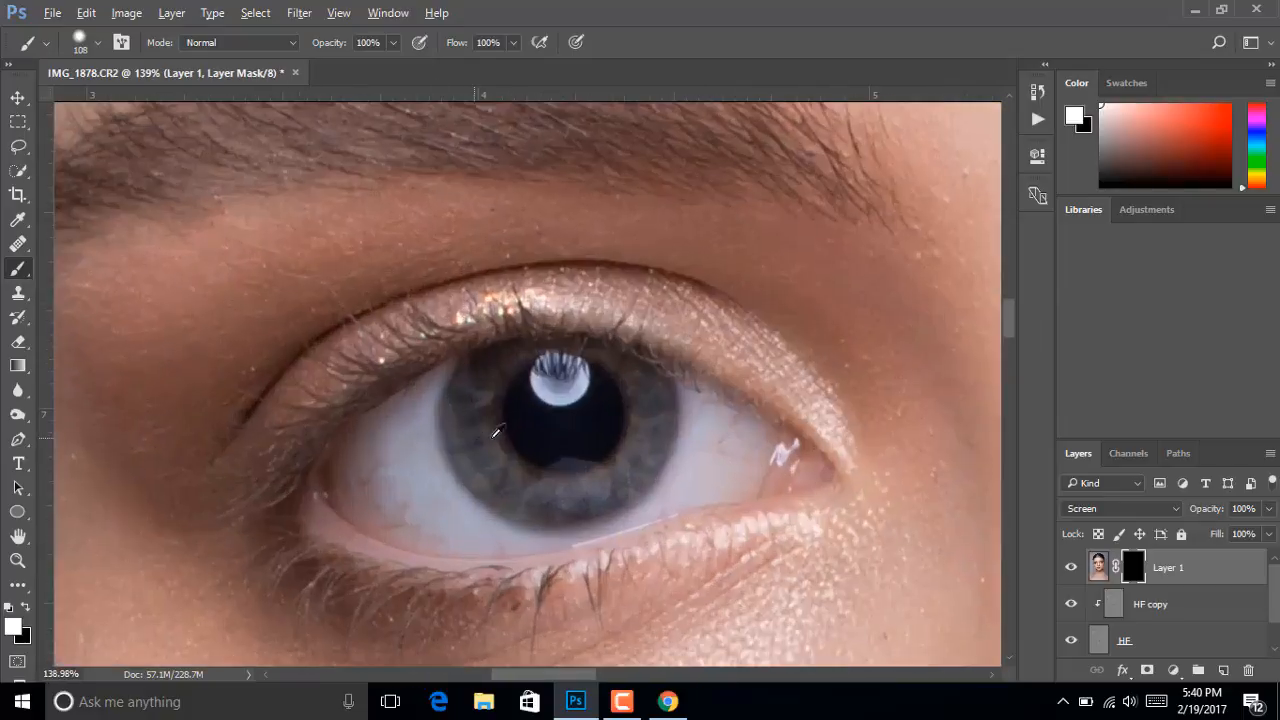
mouse_move(494, 432)
mouse_down()
mouse_move(529, 408)
mouse_move(516, 420)
mouse_move(533, 437)
mouse_move(566, 437)
mouse_move(590, 413)
mouse_move(605, 421)
mouse_move(539, 453)
mouse_move(561, 457)
mouse_move(551, 454)
mouse_move(588, 449)
mouse_move(521, 424)
mouse_move(614, 400)
mouse_up()
scroll(866, 494, down, 5)
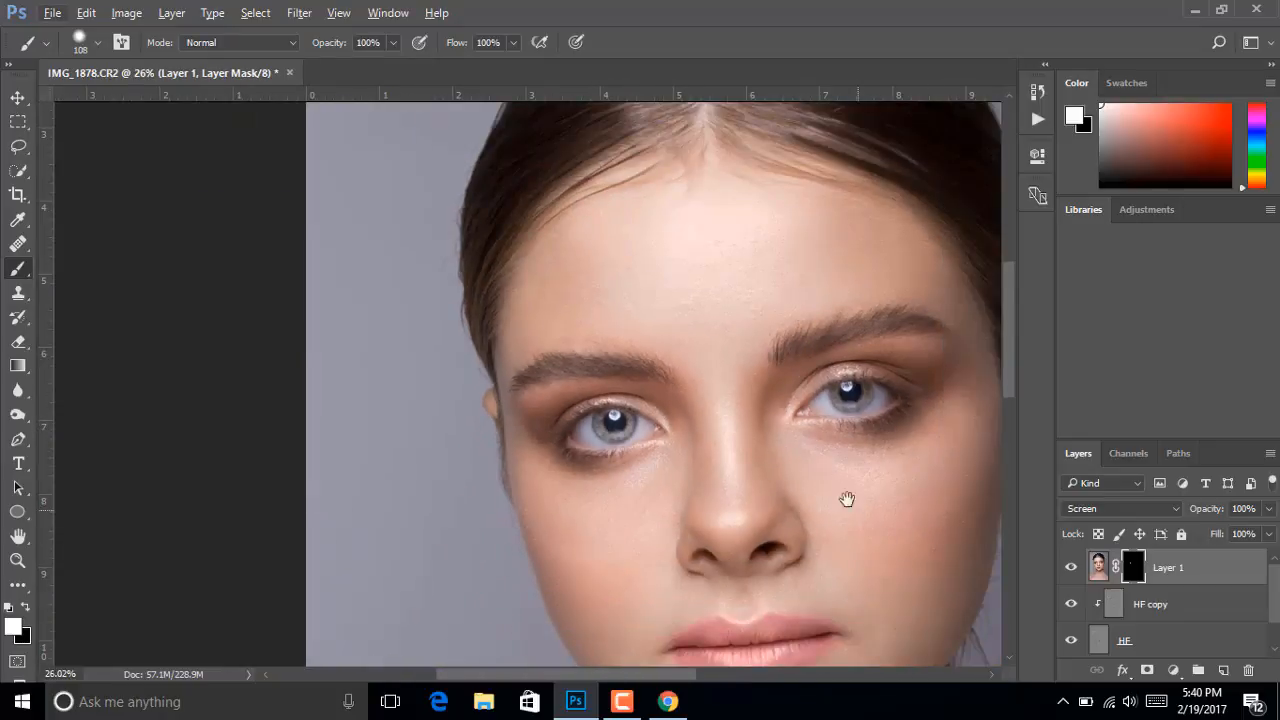
drag(847, 499, 794, 406)
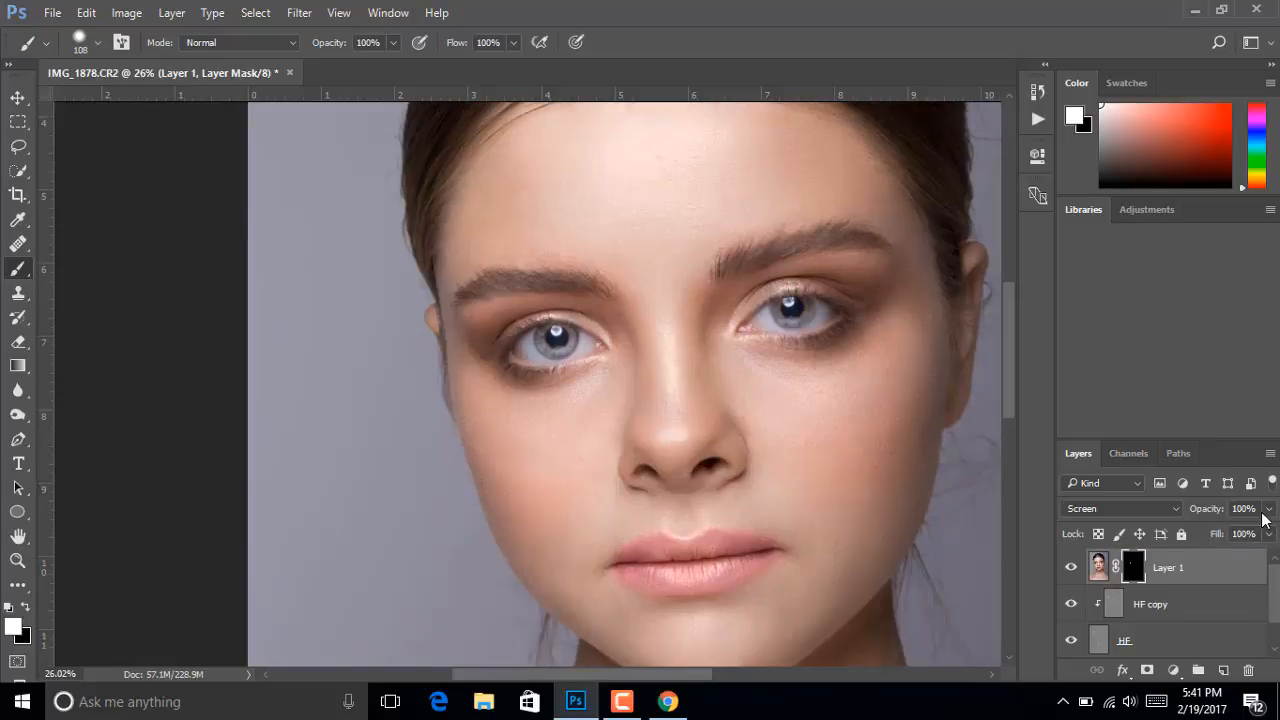
Reduce the opacity of the Screen-mode merged layer to 40%
click(1268, 510)
drag(1262, 531, 1020, 530)
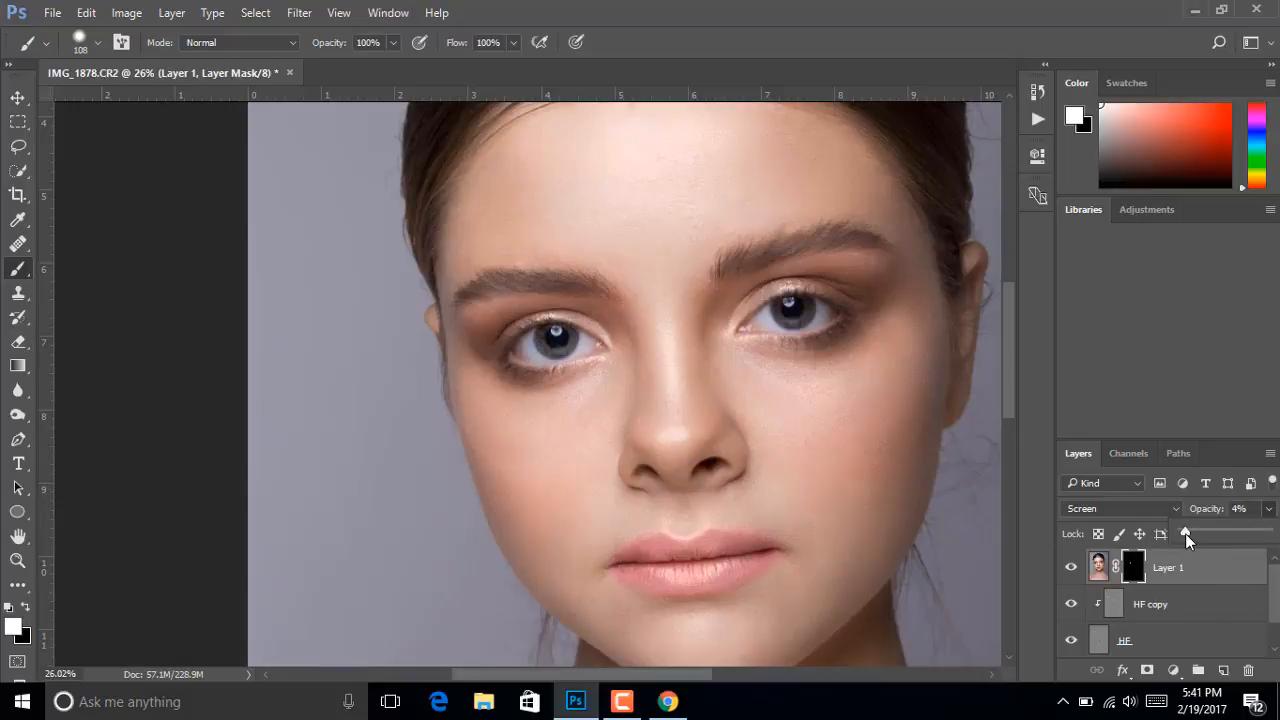
drag(1185, 533, 1200, 536)
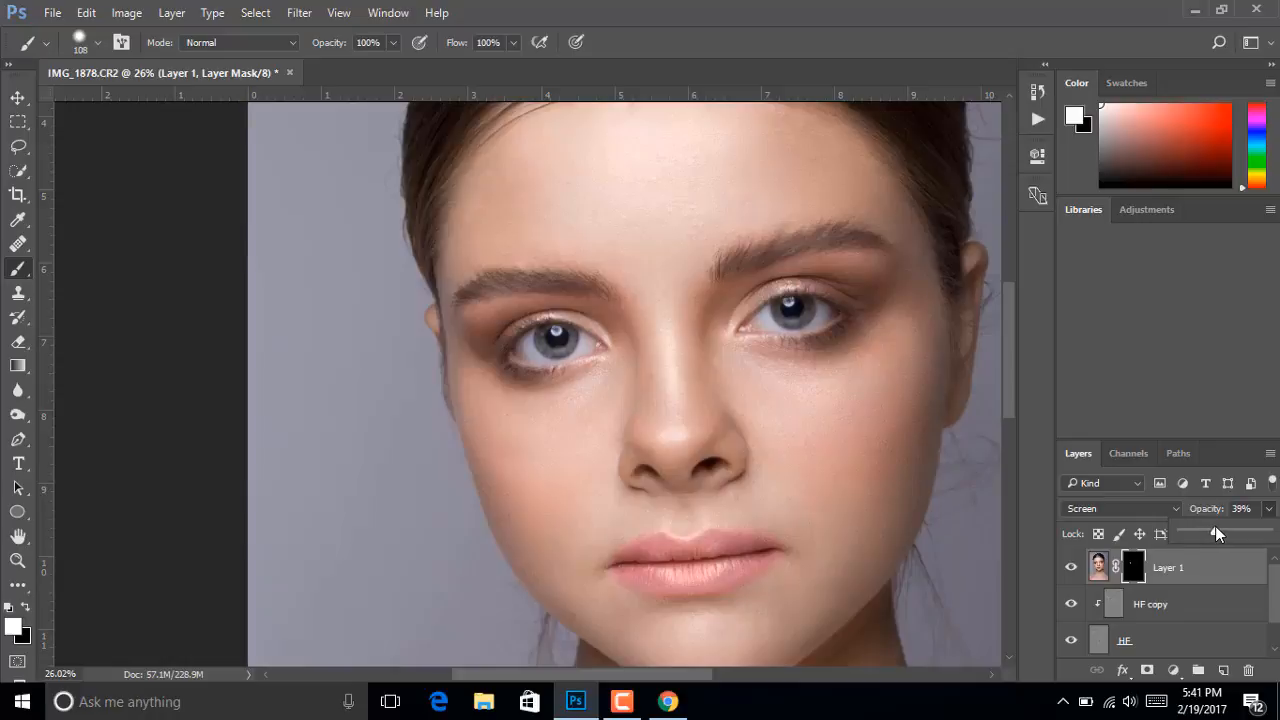
drag(1215, 528, 1215, 528)
text(40)
key(Tab)
Try 70% opacity on the merged layer, and return it to 40%
click(1254, 508)
text(70)
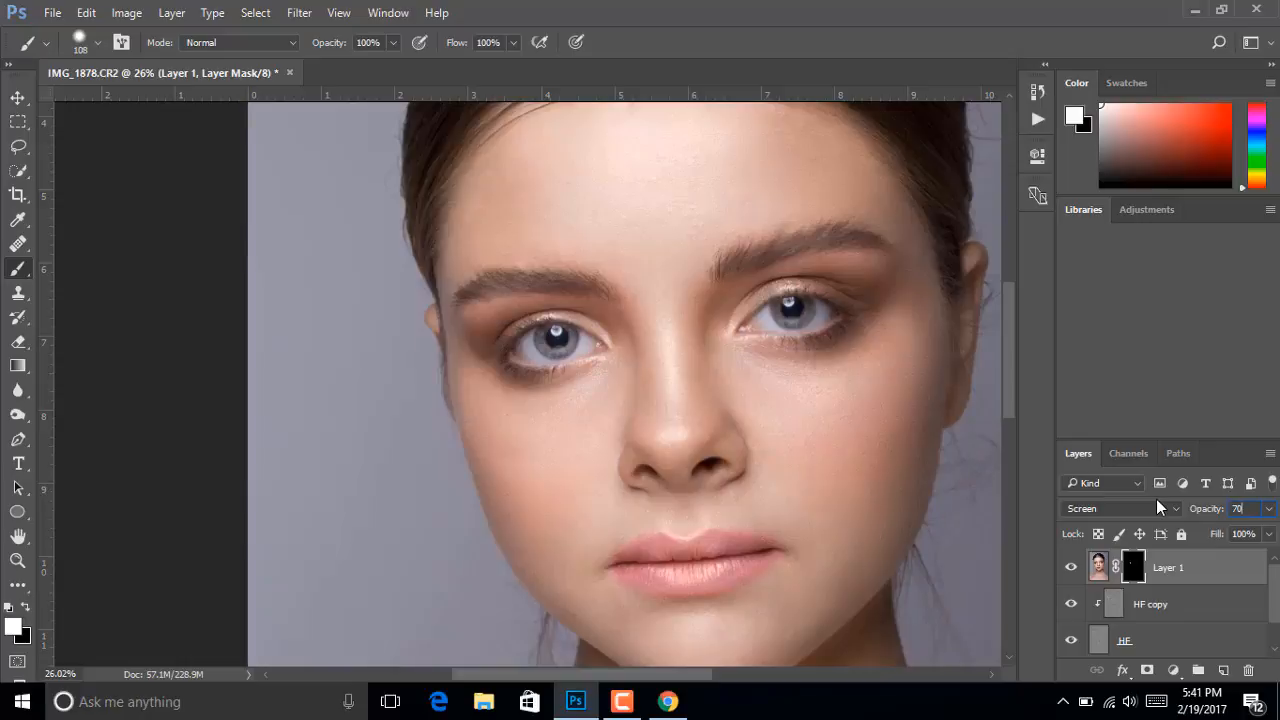
key(Return)
click(1240, 508)
text(40)
key(Return)
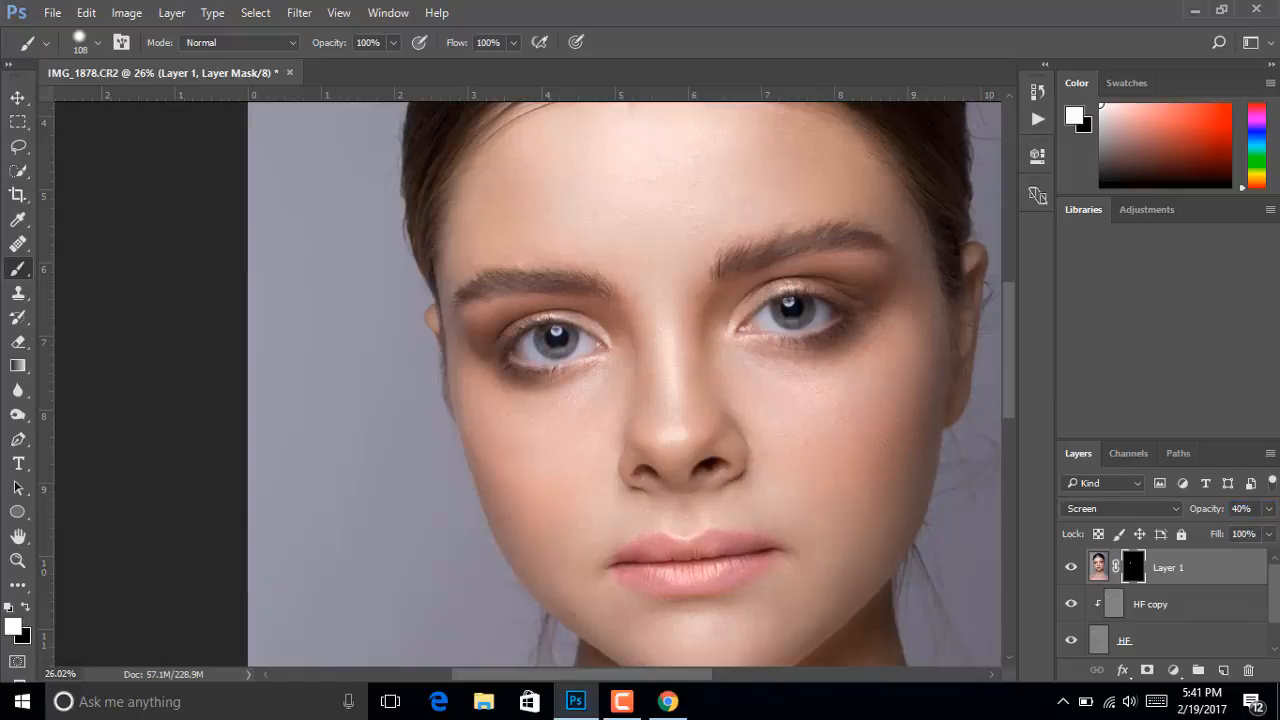
Compare the eyes up close with the merged layer hidden and shown
key(v)
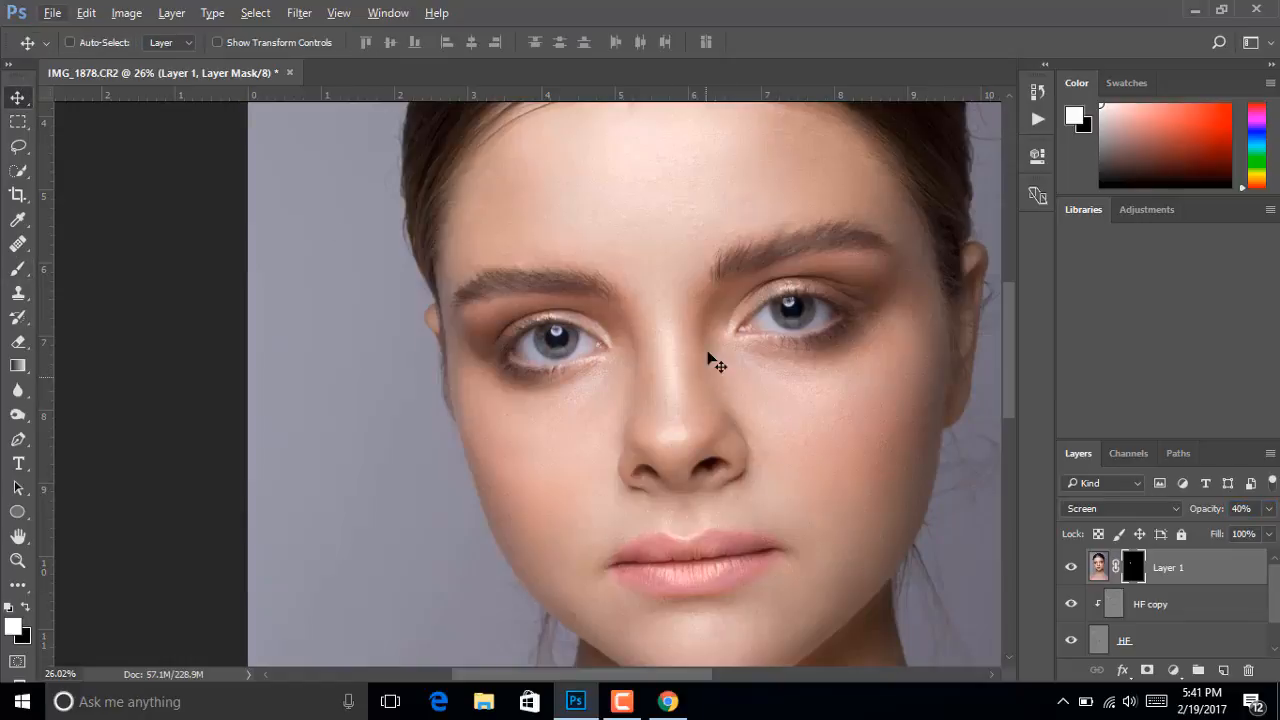
scroll(718, 360, up, 5)
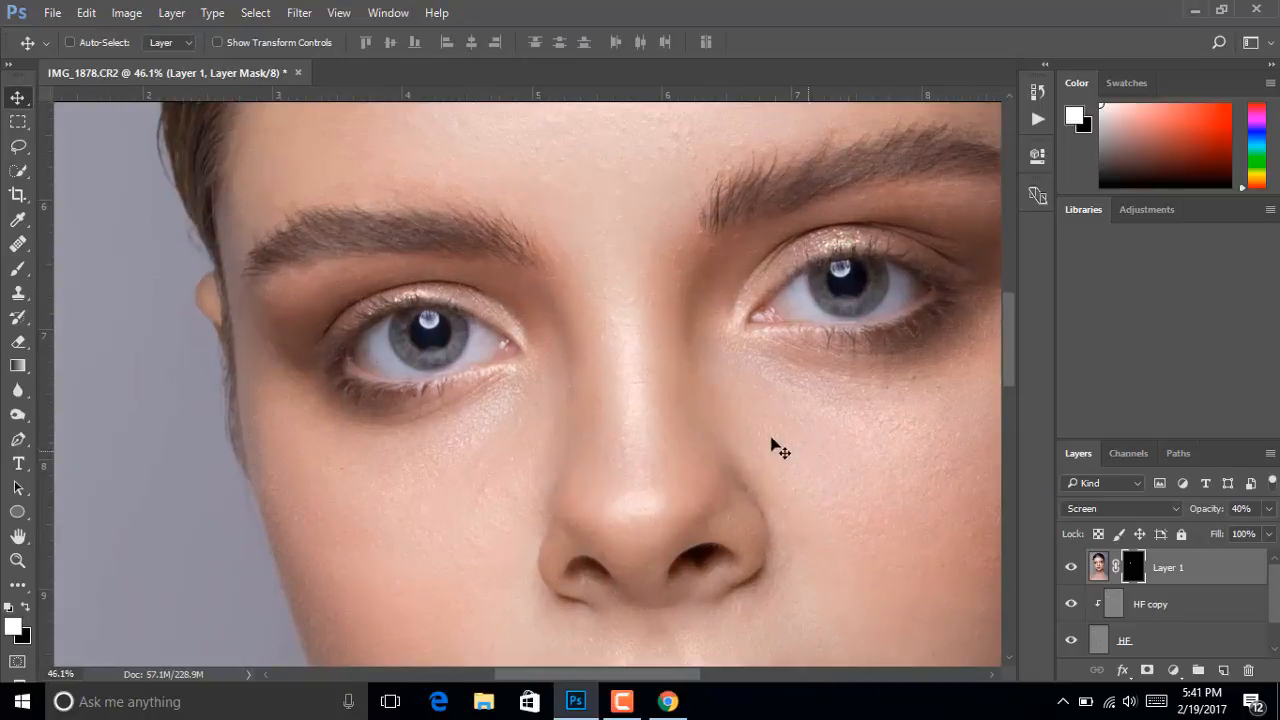
scroll(644, 382, up, 3)
click(1071, 568)
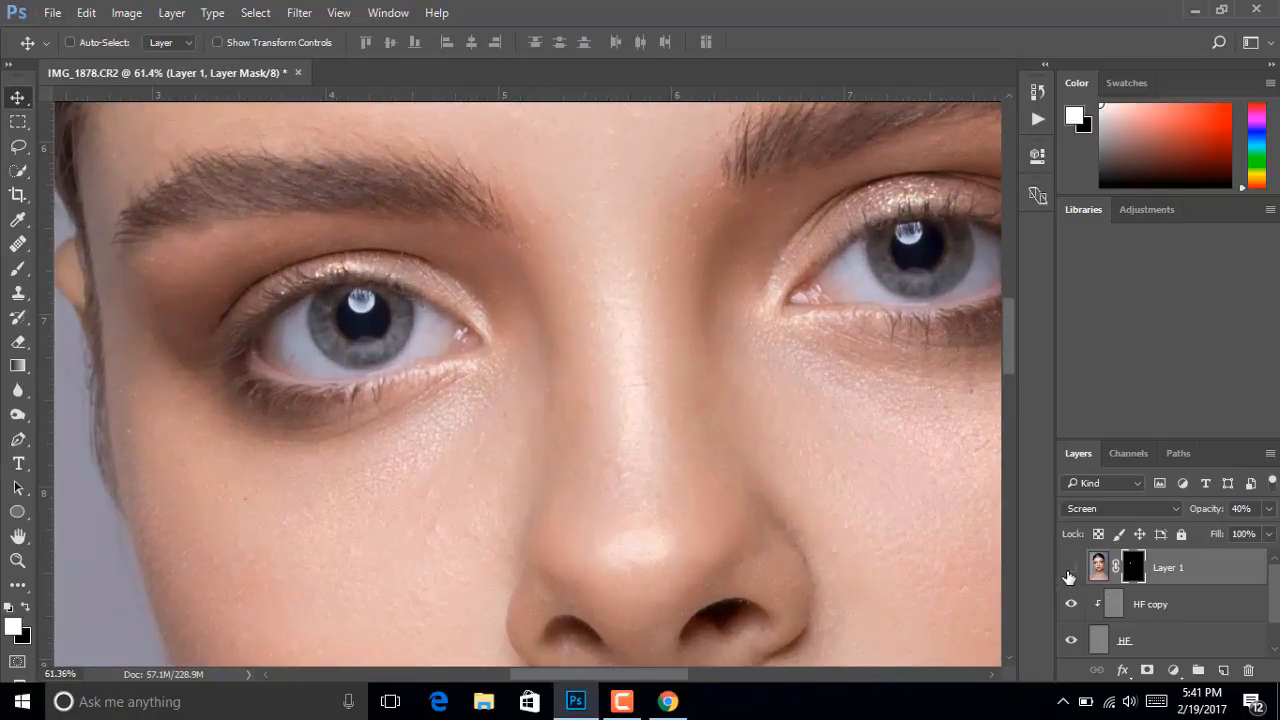
click(1071, 568)
click(1070, 570)
click(1070, 570)
scroll(432, 408, up, 1)
scroll(432, 408, up, 3)
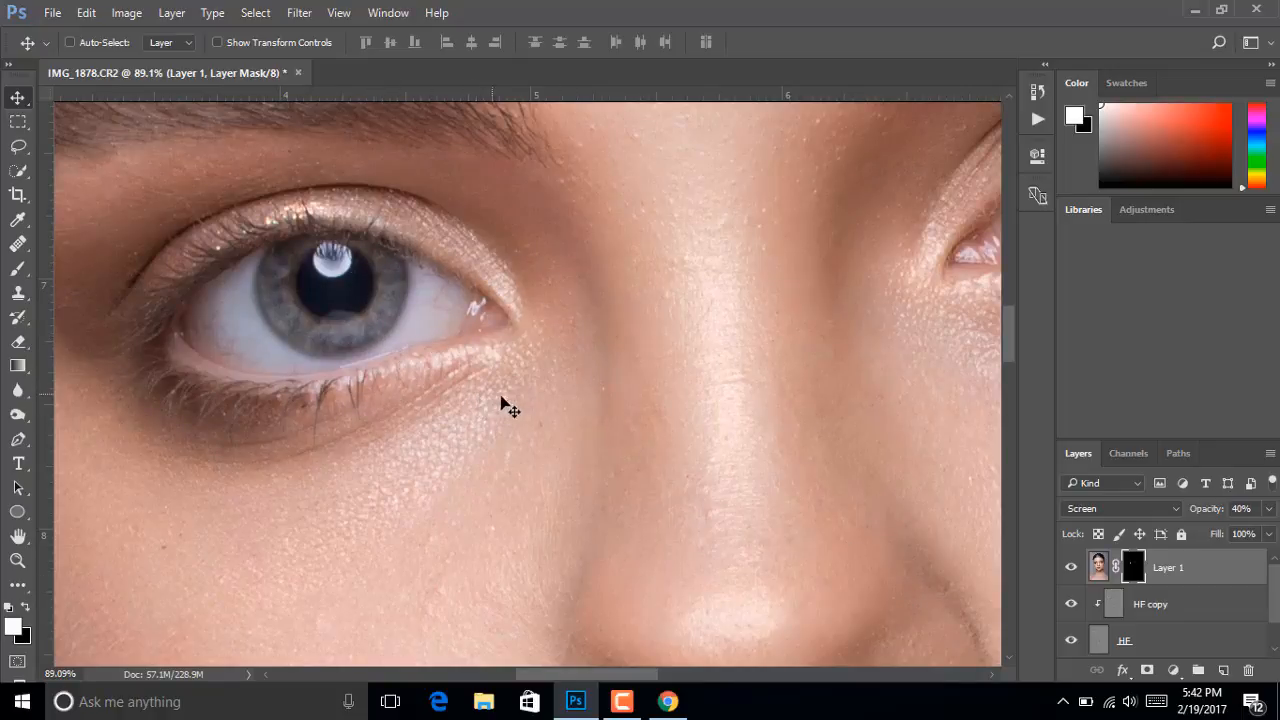
Inspect the merged layer's mask on its own in black and white, and return to the normal image view
alt+click(1133, 570)
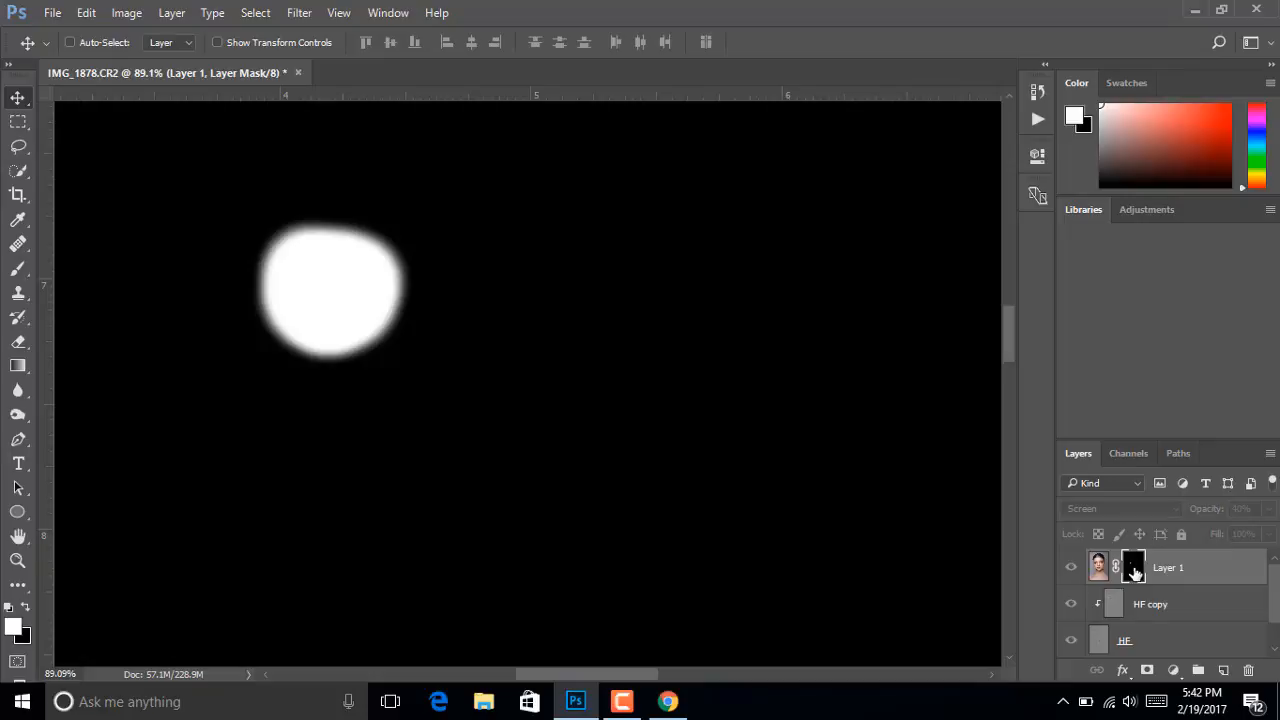
scroll(853, 525, down, 3)
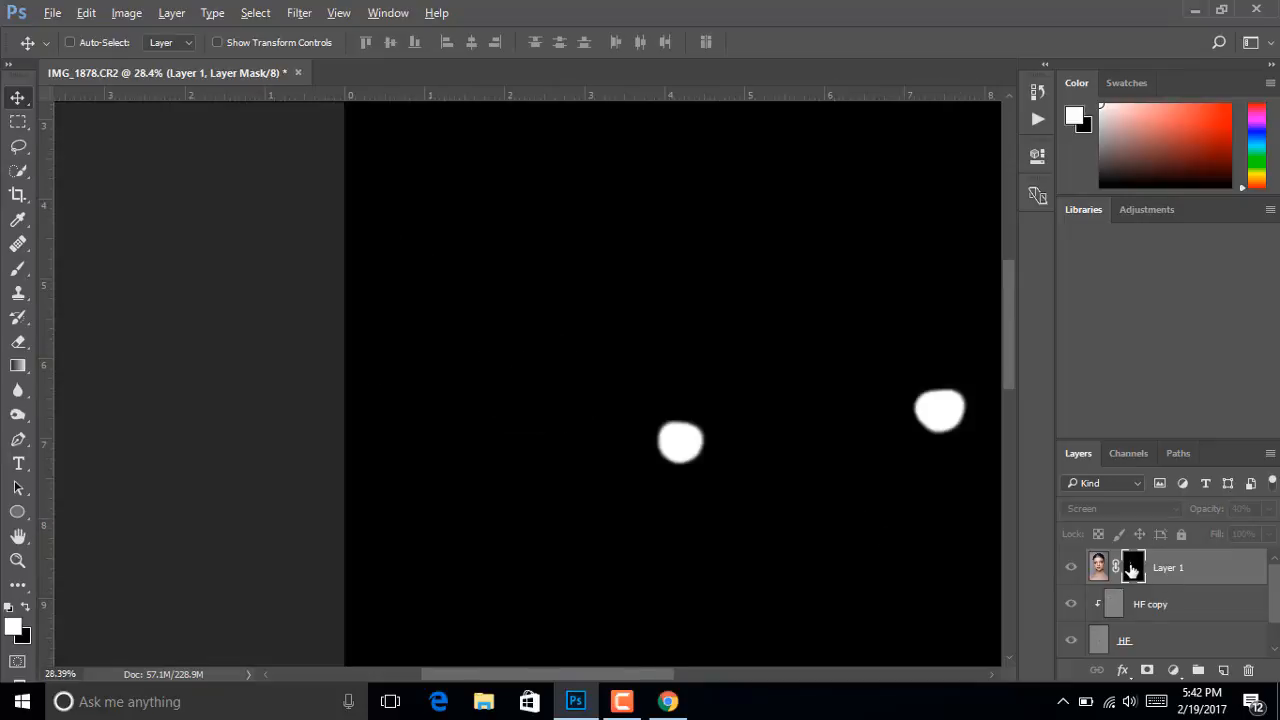
alt+click(1133, 568)
drag(664, 446, 349, 489)
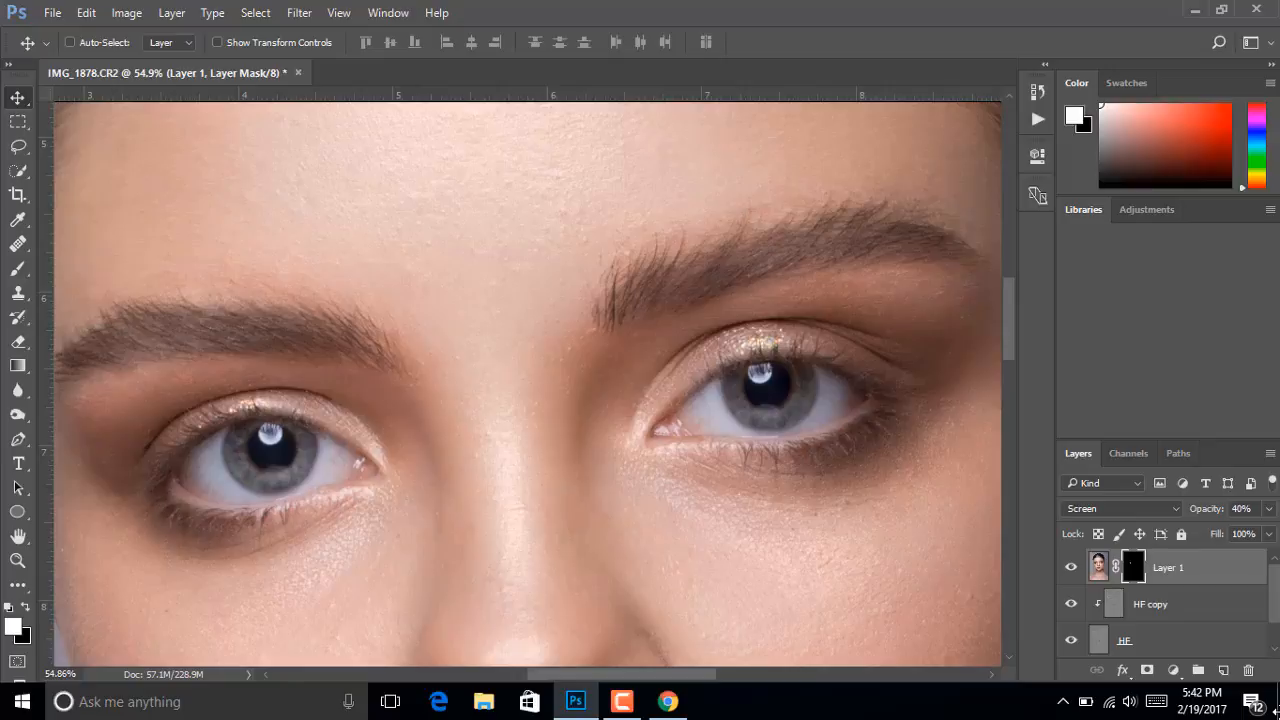
Display the merged layer's mask as a red overlay and examine the coverage around the image's left-hand iris
key(x)
key(backslash)
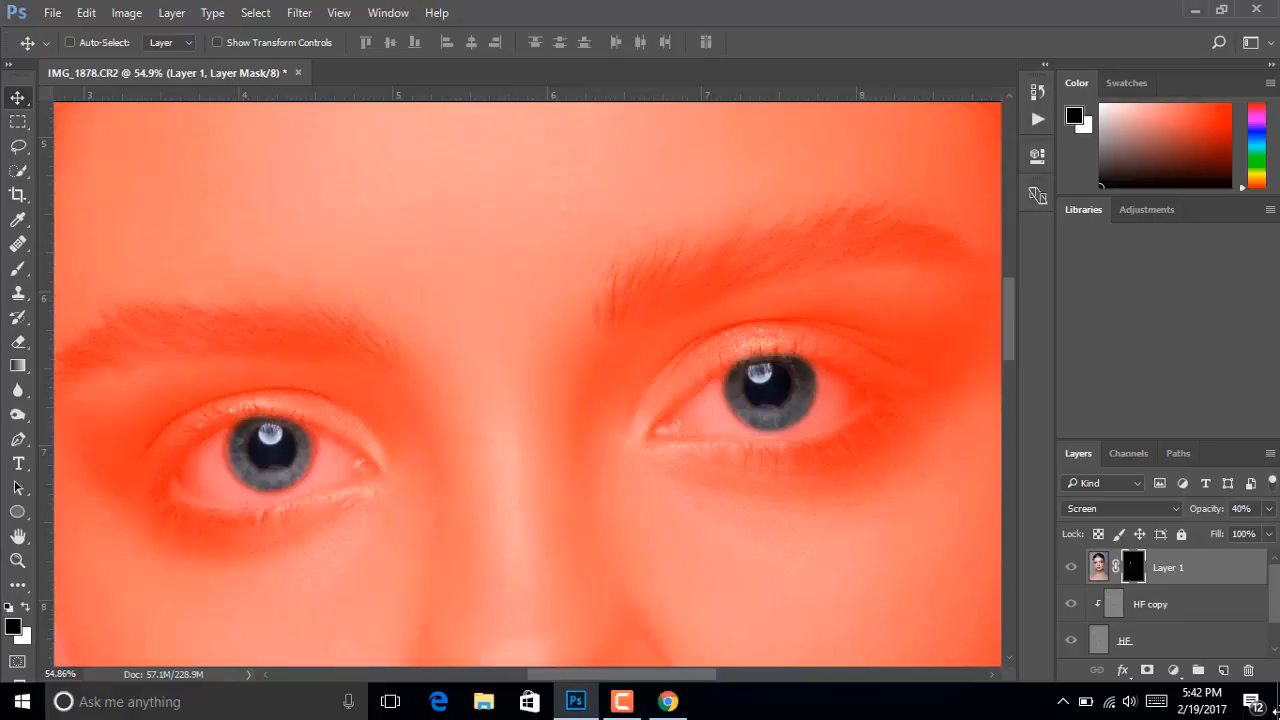
scroll(223, 440, up, 4)
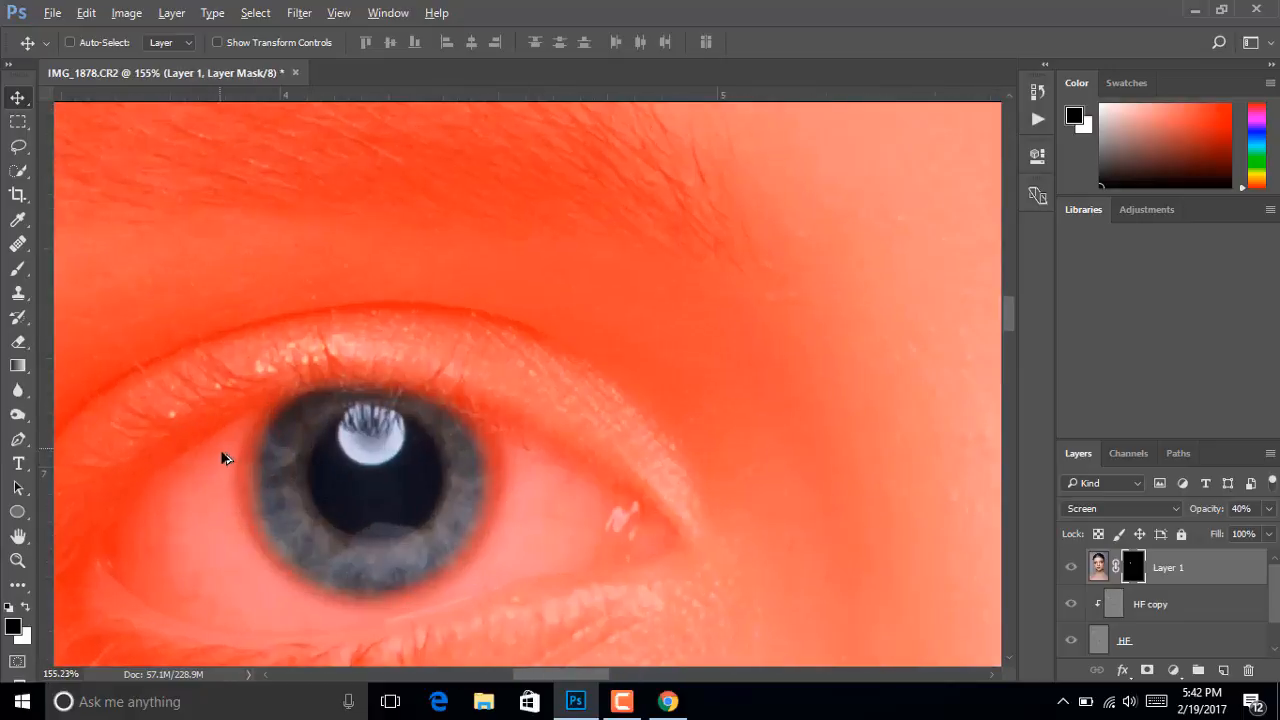
scroll(225, 458, up, 1)
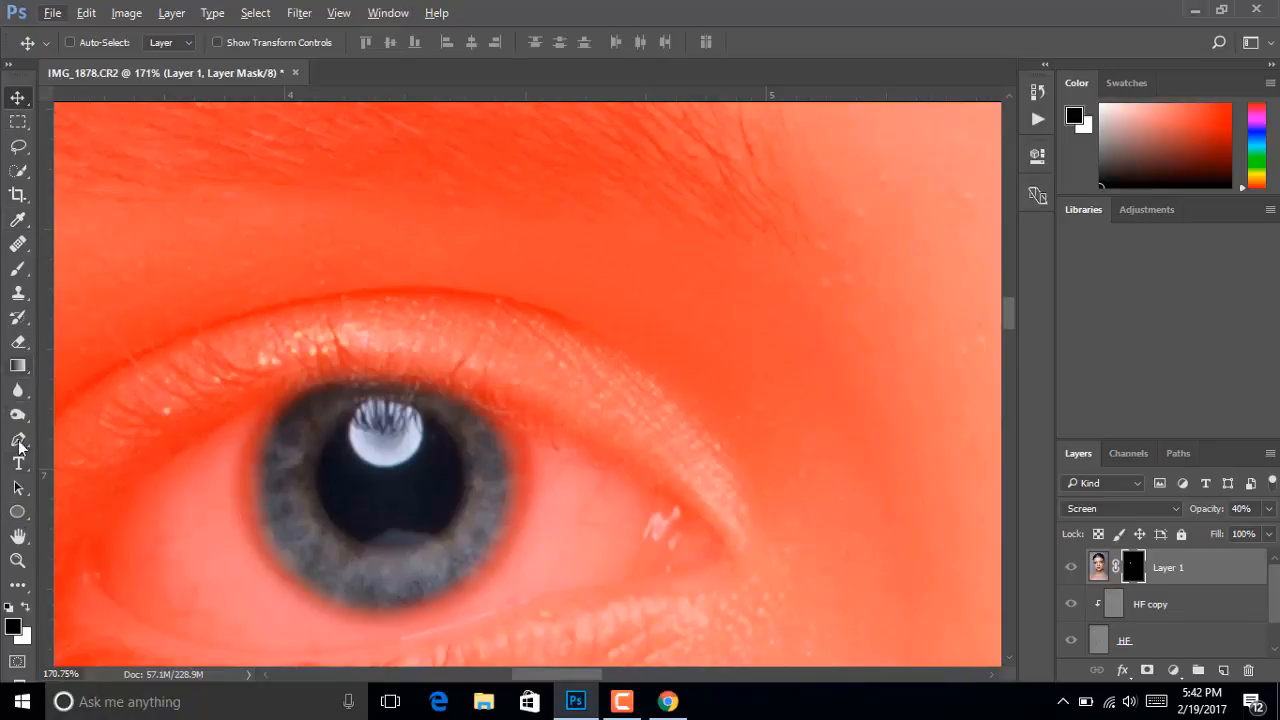
Paint white with a 41 px brush on the mask along the left edge of the image's left-hand iris
click(18, 272)
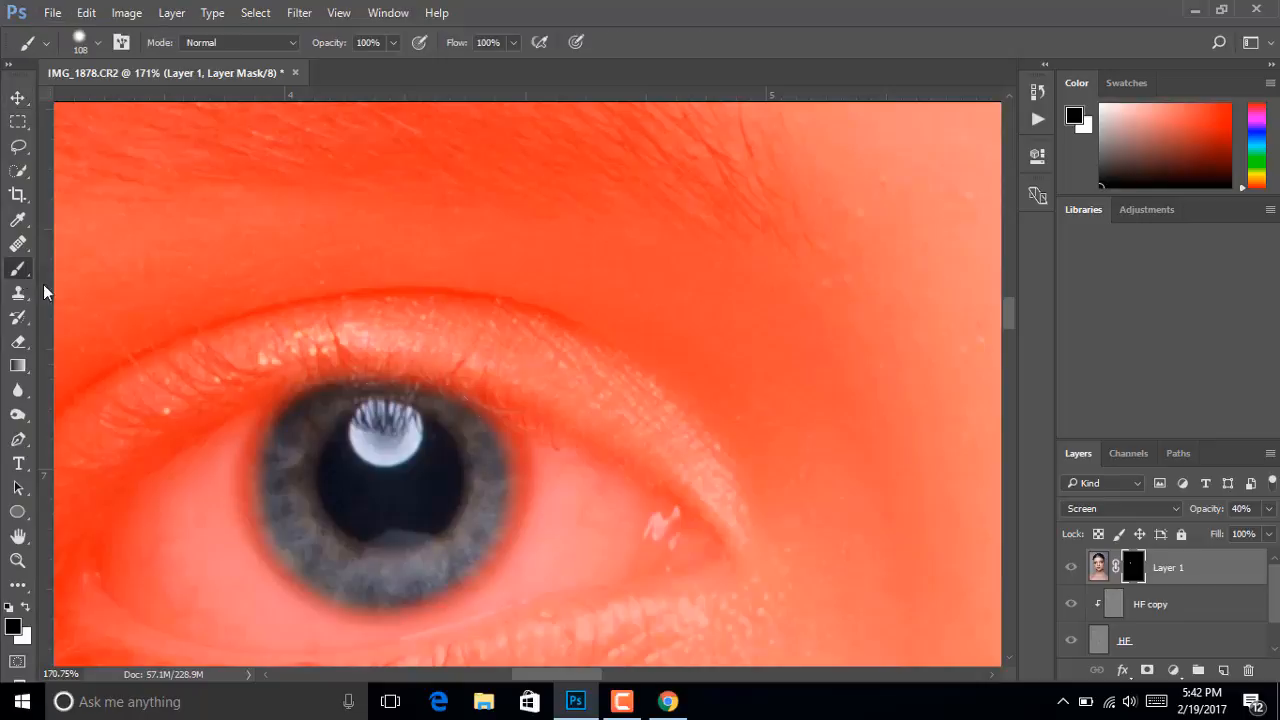
click(27, 606)
drag(554, 436, 502, 430)
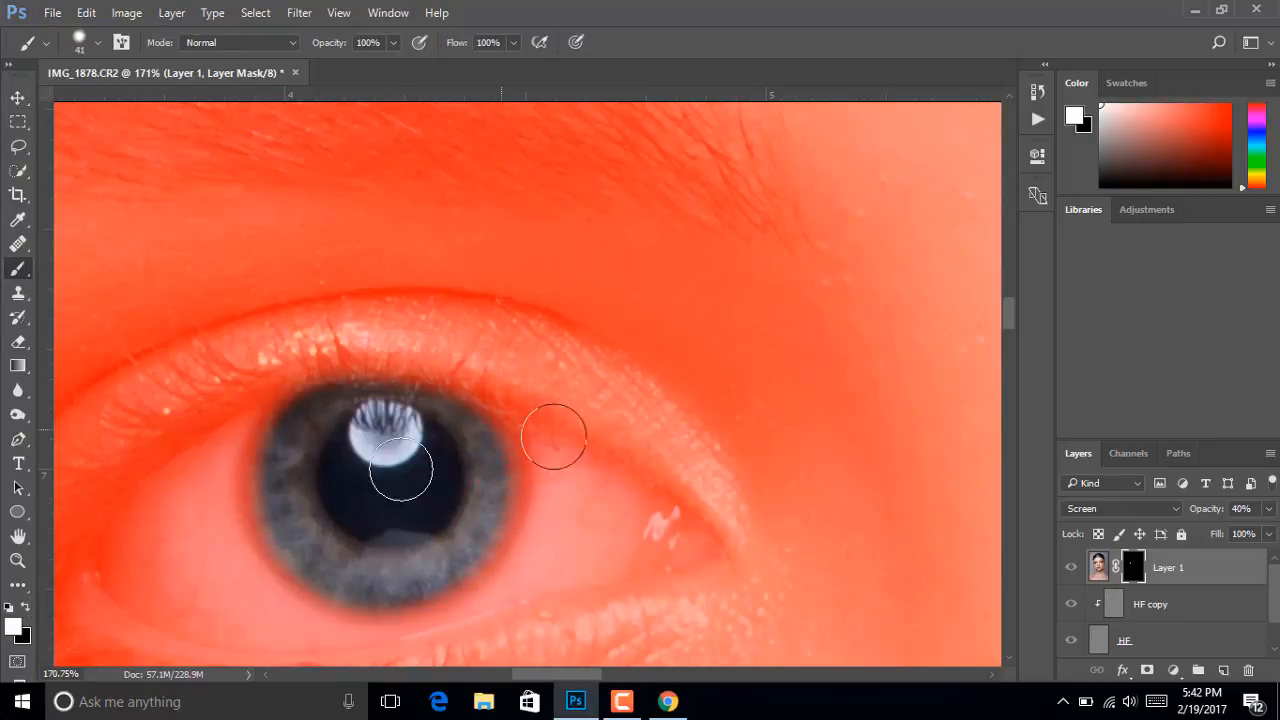
scroll(235, 512, up, 5)
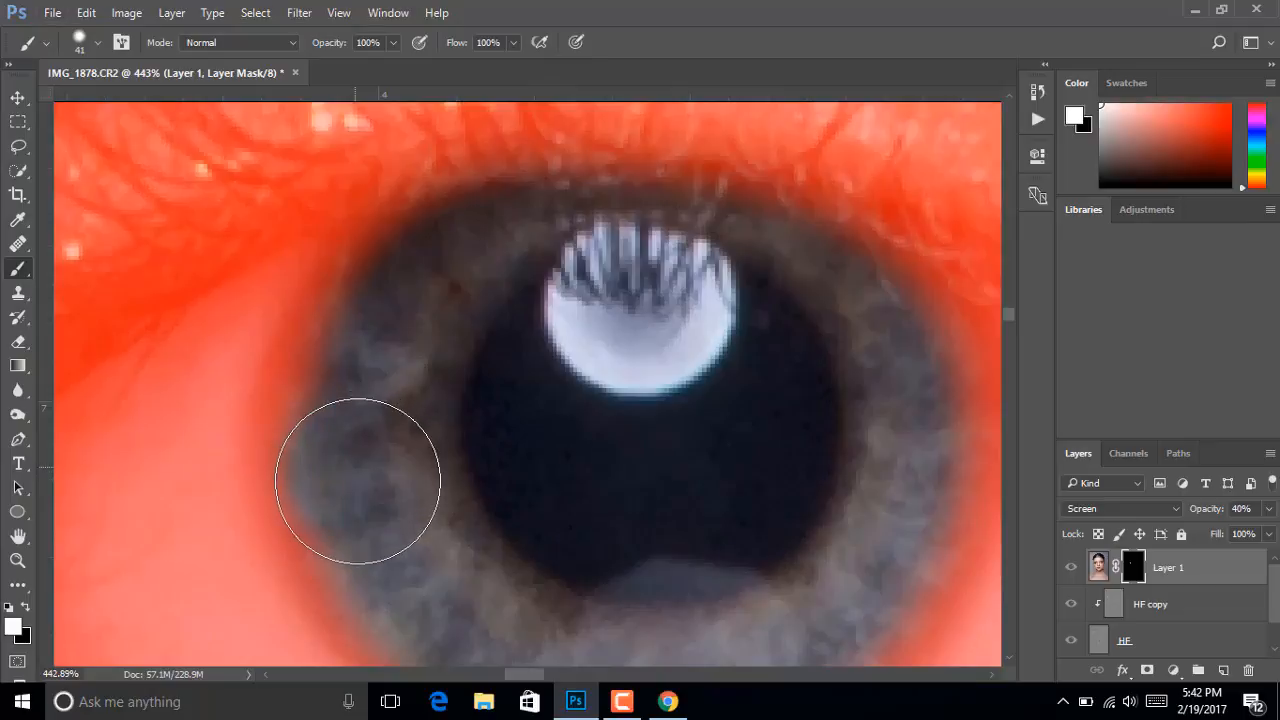
mouse_move(358, 481)
mouse_down()
mouse_move(356, 398)
mouse_move(416, 316)
mouse_move(382, 430)
mouse_up()
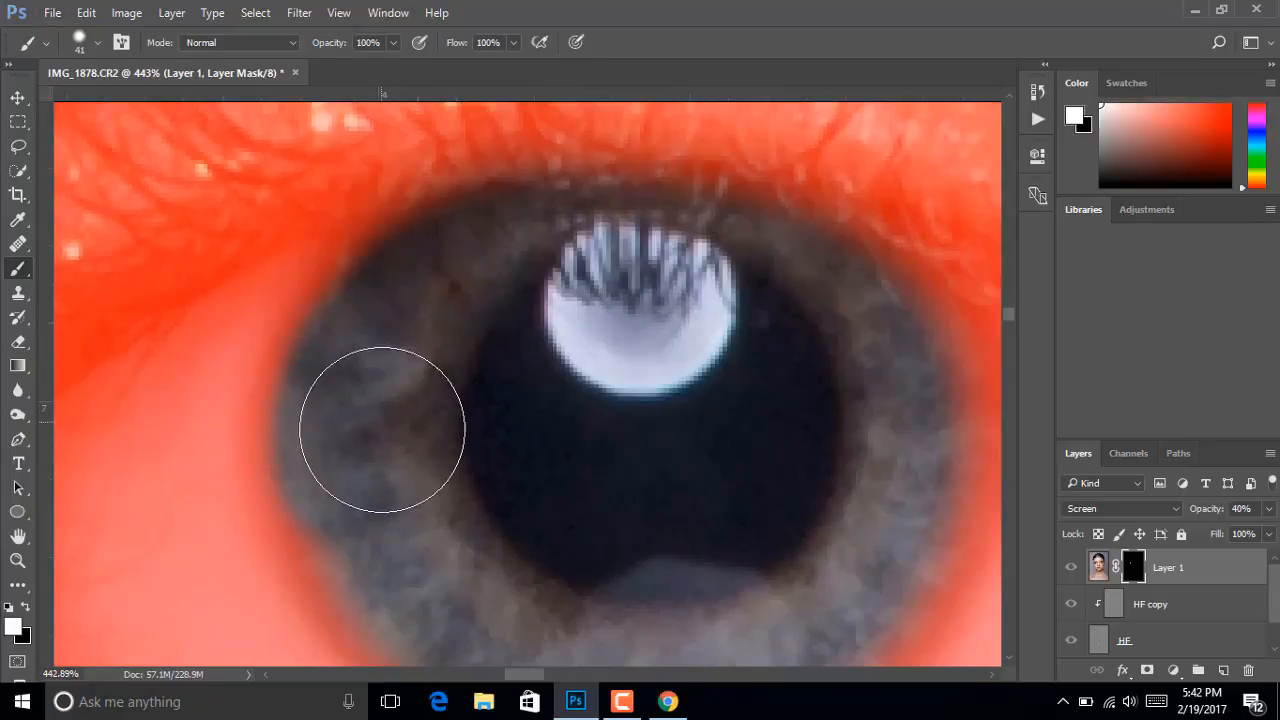
Try a white mask stroke across the white of the eye beside the iris, and cover it with black
scroll(390, 510, down, 4)
drag(400, 520, 222, 574)
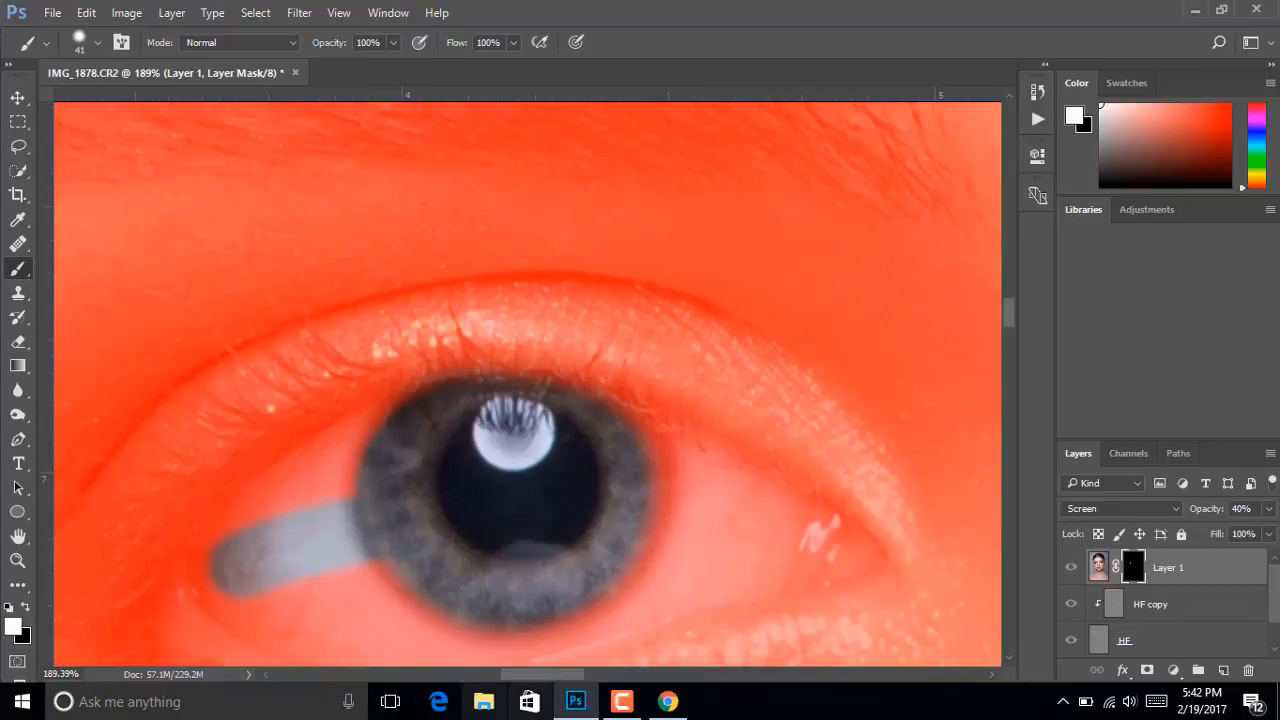
mouse_move(591, 716)
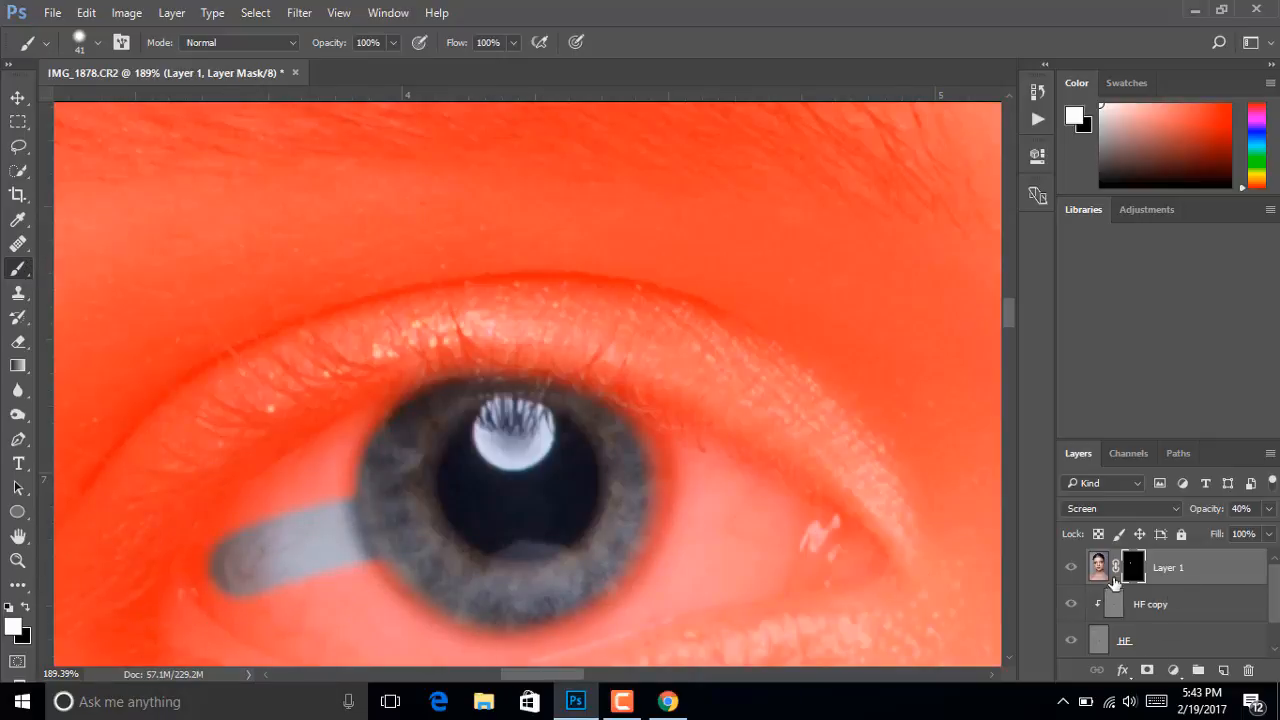
click(25, 607)
click(177, 563)
mouse_move(232, 636)
mouse_down()
mouse_move(251, 557)
mouse_move(317, 540)
mouse_move(314, 494)
mouse_move(340, 589)
mouse_move(311, 529)
mouse_move(358, 583)
mouse_up()
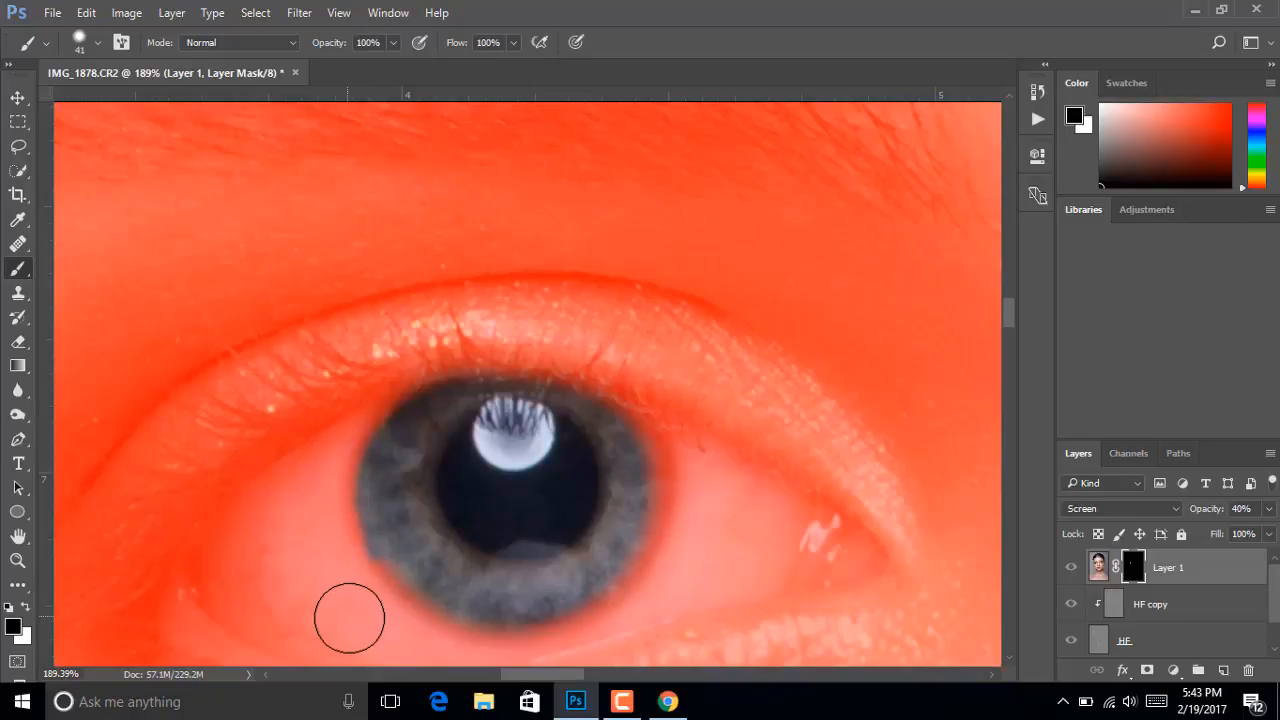
Try a white mask stroke across the upper eyelid, compare it with the red overlay off and on, and paint it out with black
key(x)
drag(390, 210, 90, 620)
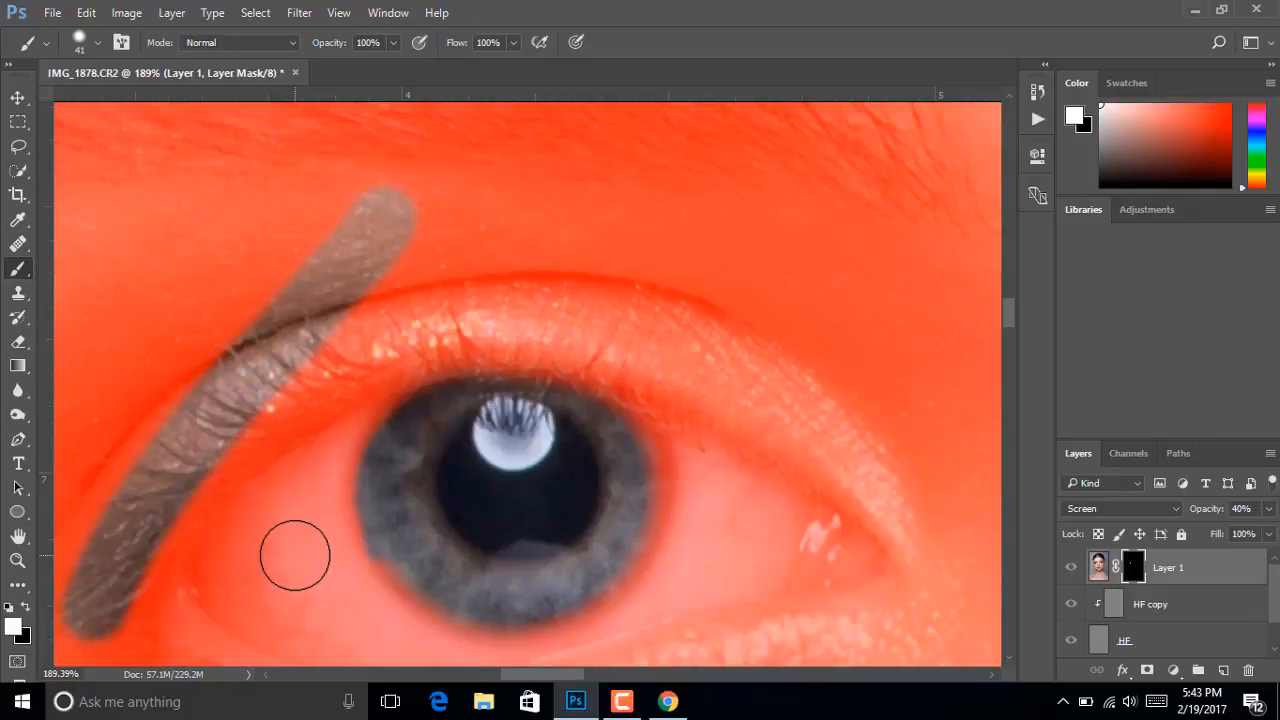
key(backslash)
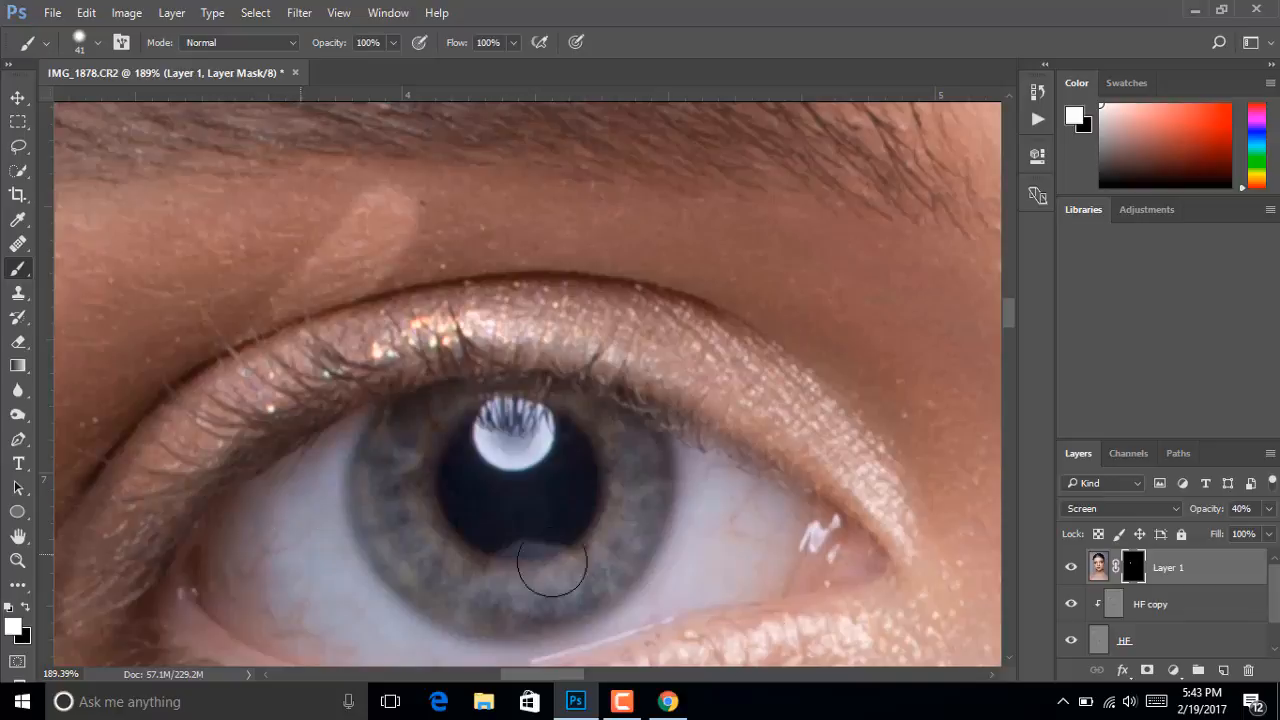
key(backslash)
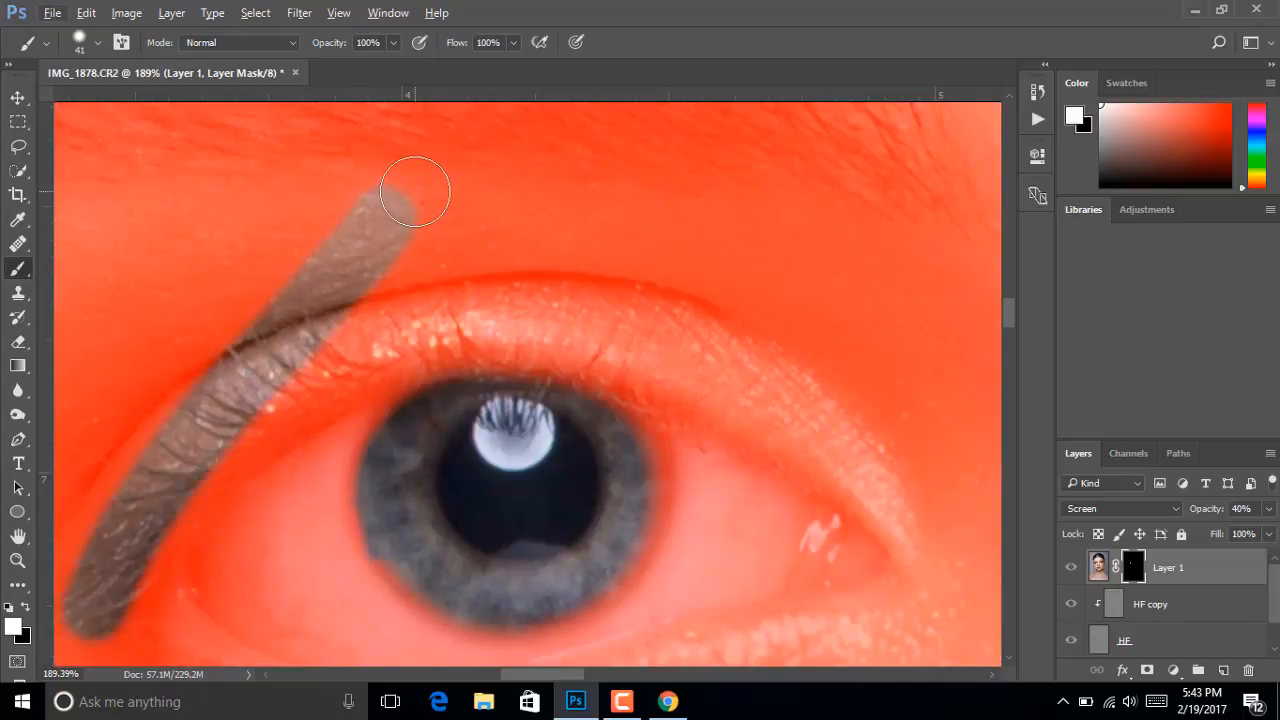
key(x)
mouse_move(426, 174)
mouse_down()
mouse_move(300, 329)
mouse_move(318, 330)
mouse_move(95, 600)
mouse_up()
mouse_move(246, 341)
mouse_down()
mouse_move(115, 581)
mouse_move(71, 617)
mouse_move(120, 594)
mouse_up()
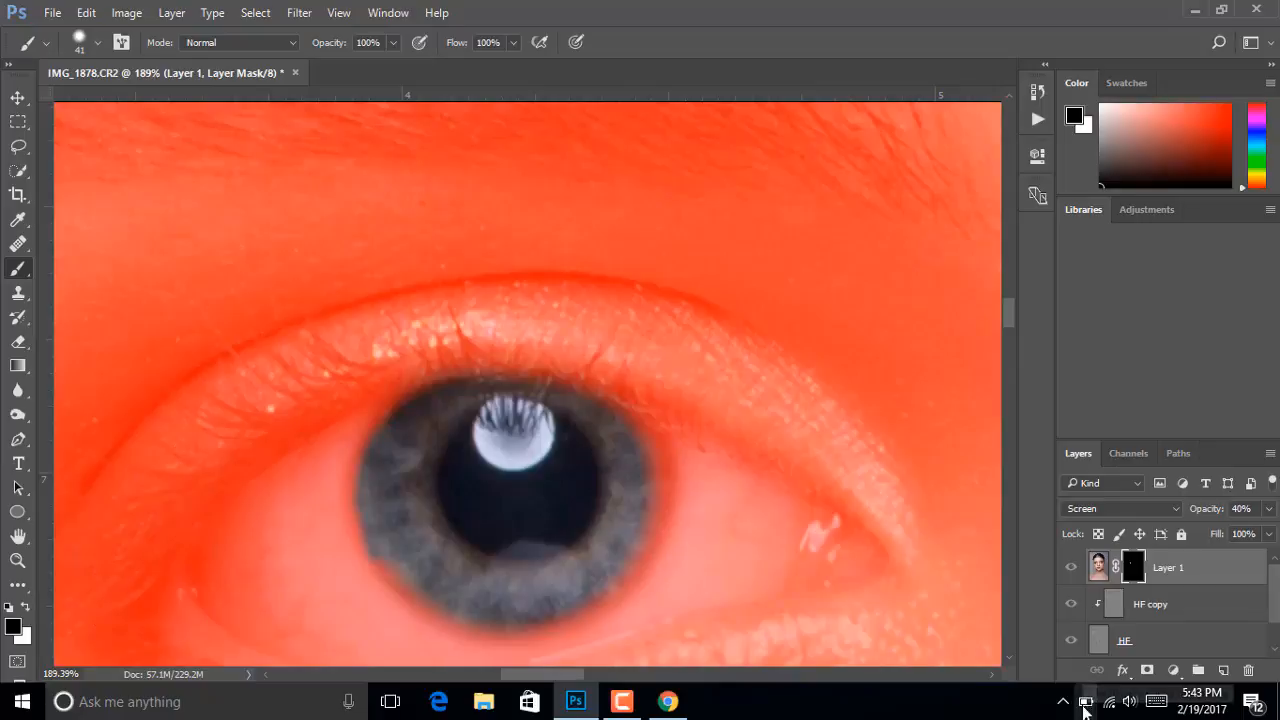
Turn off the red mask overlay and make white the foreground colour again
drag(862, 537, 771, 449)
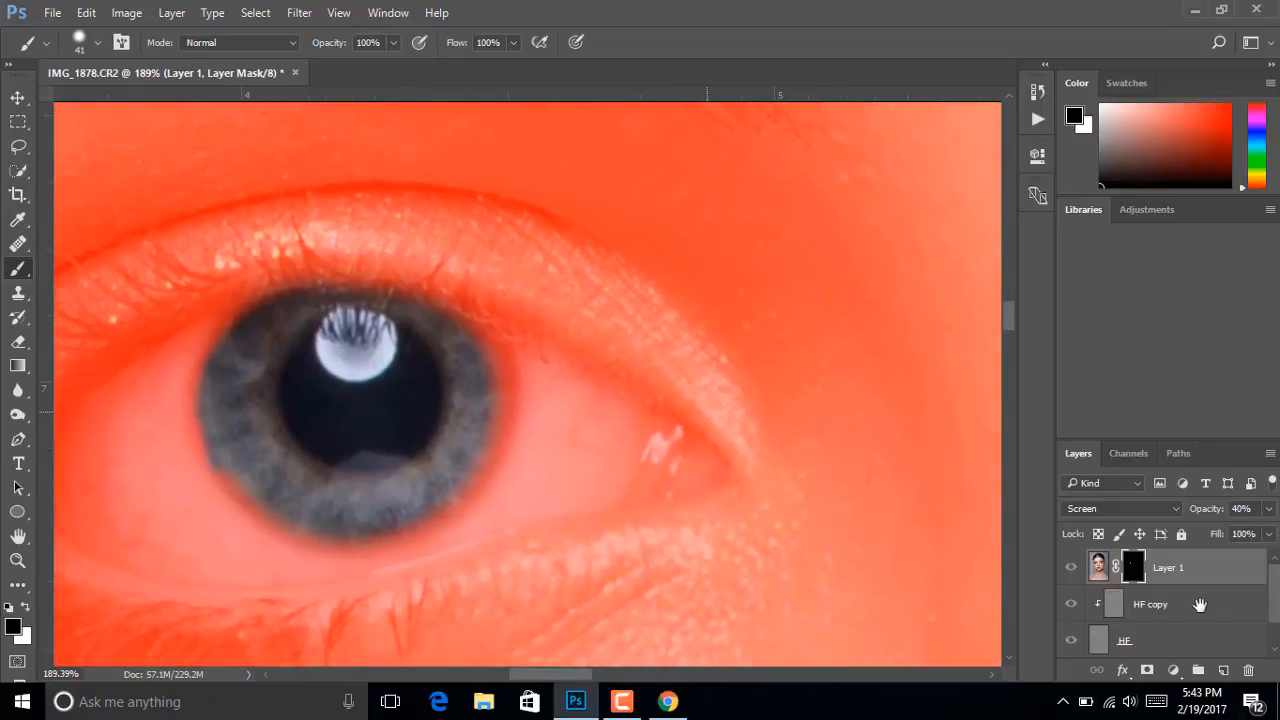
key(backslash)
key(x)
scroll(534, 509, down, 2)
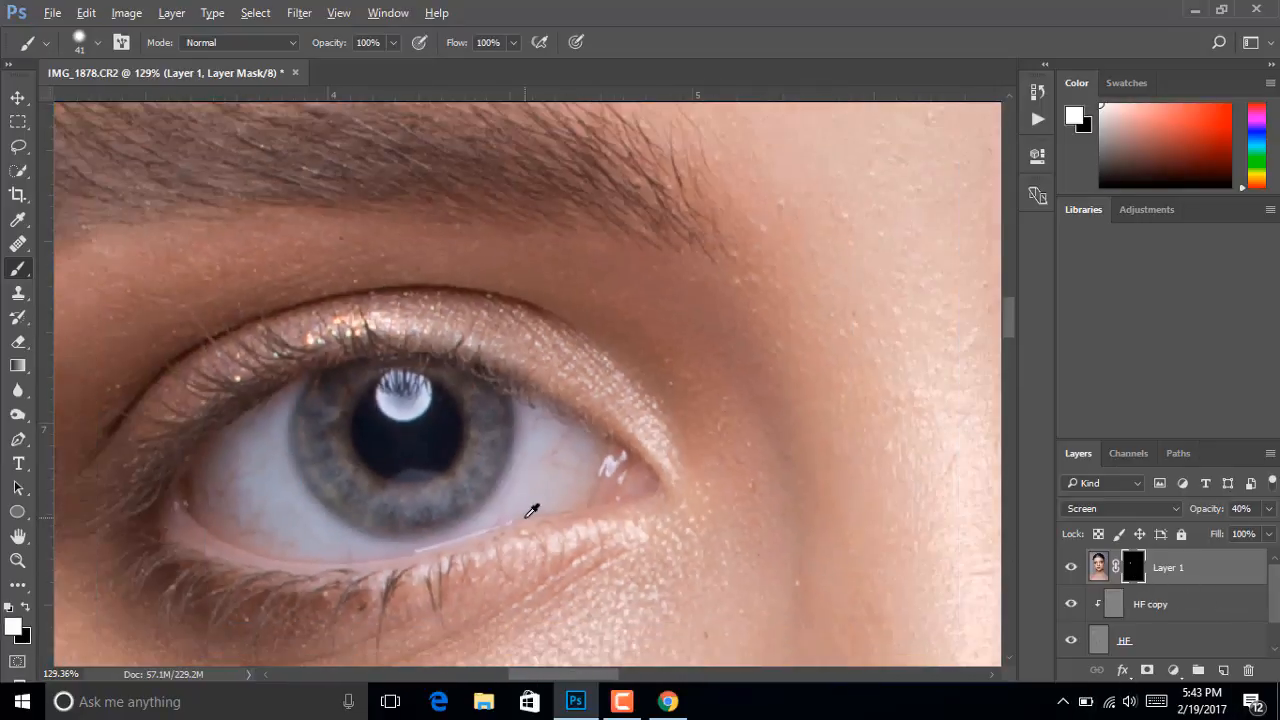
Create a 100 by 100 px polygon with 8 sides over the eye, with smooth corners and star shaping turned off
scroll(318, 456, up, 5)
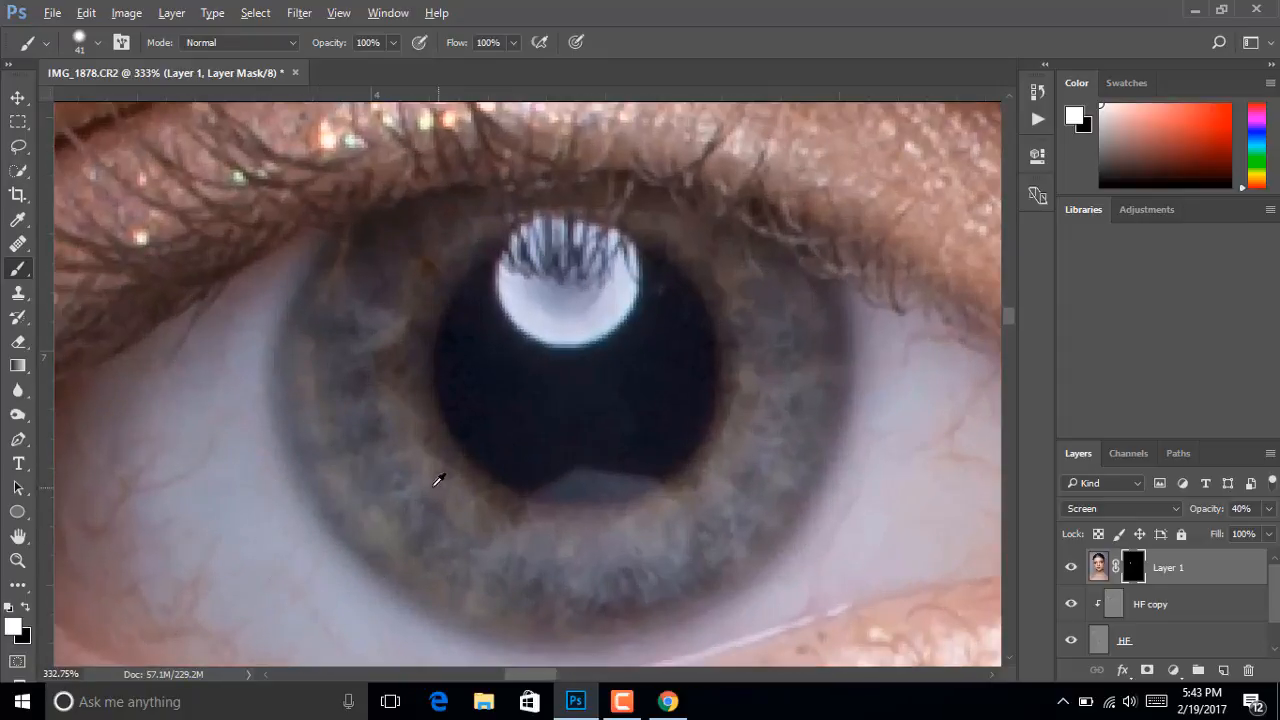
mouse_move(433, 488)
mouse_down()
mouse_move(392, 487)
mouse_move(377, 503)
mouse_up()
click(20, 510)
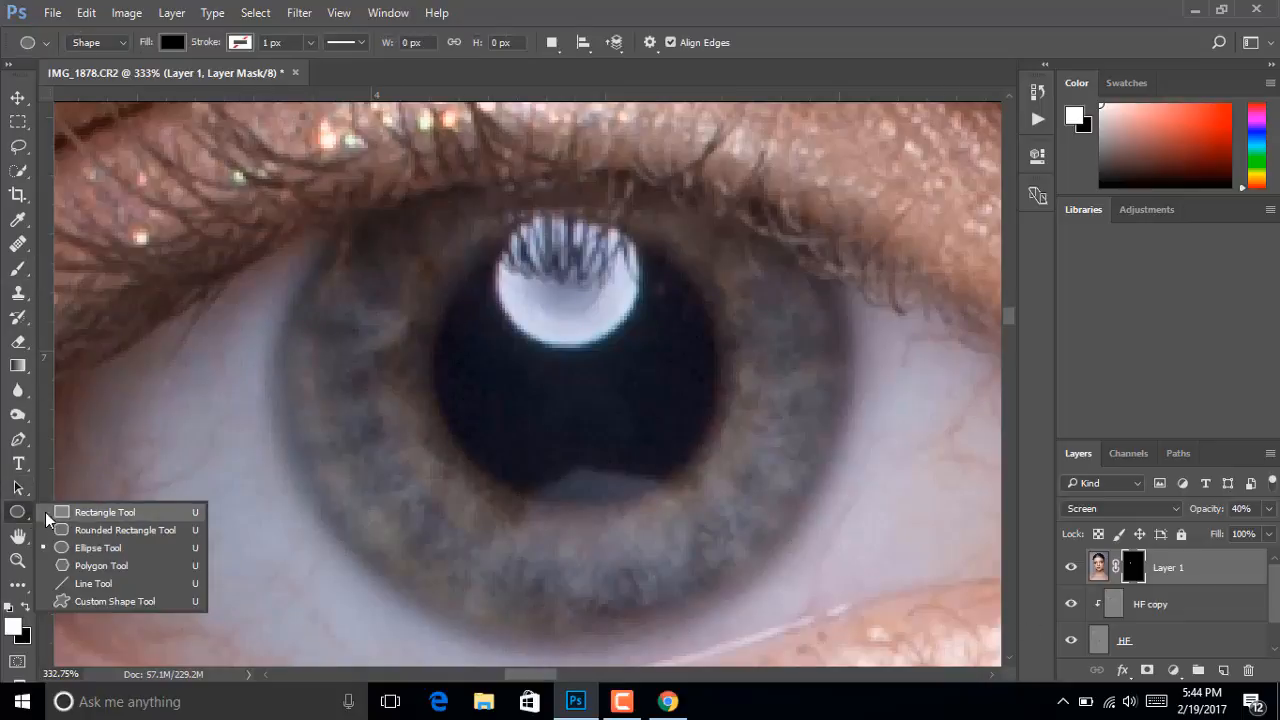
click(88, 565)
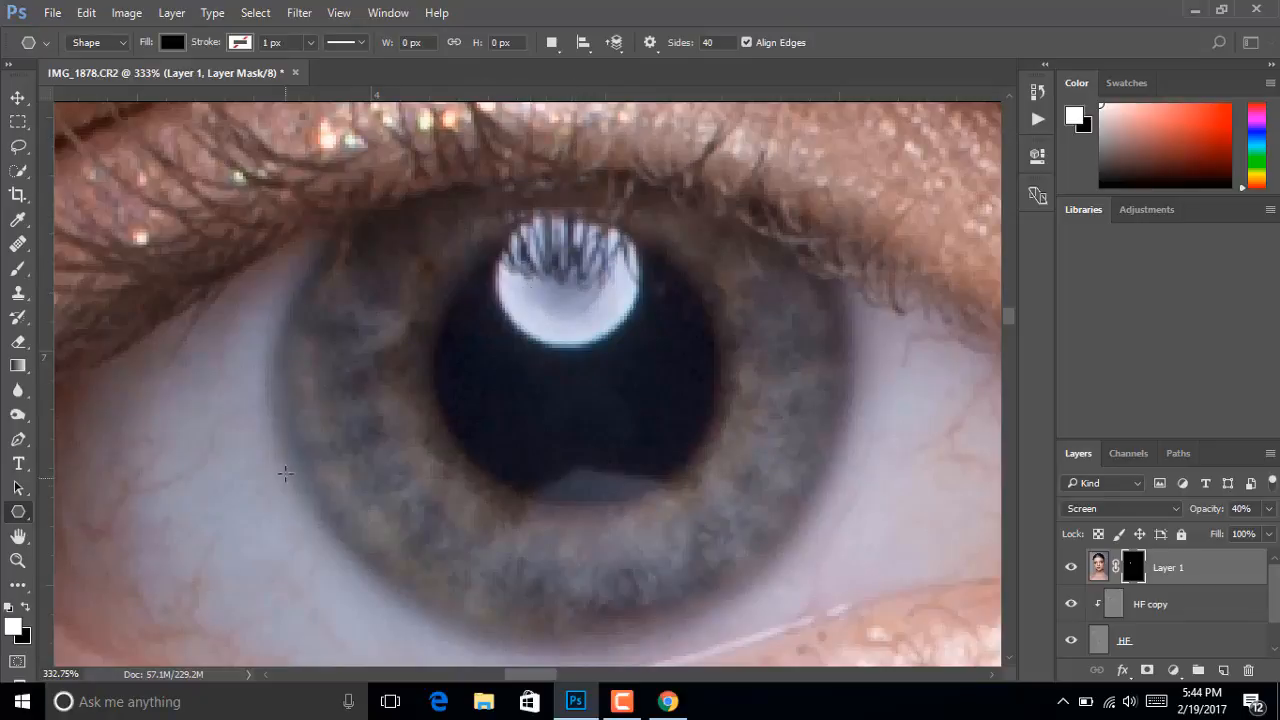
click(408, 443)
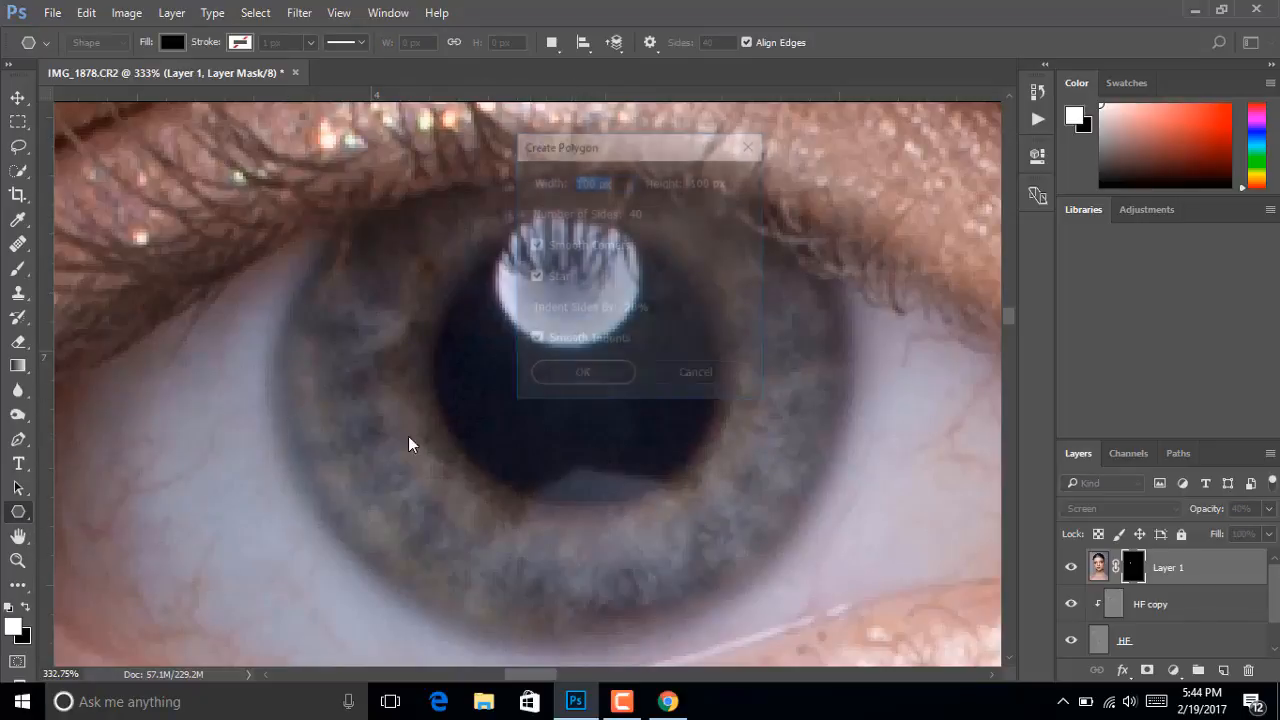
double_click(640, 214)
text(8)
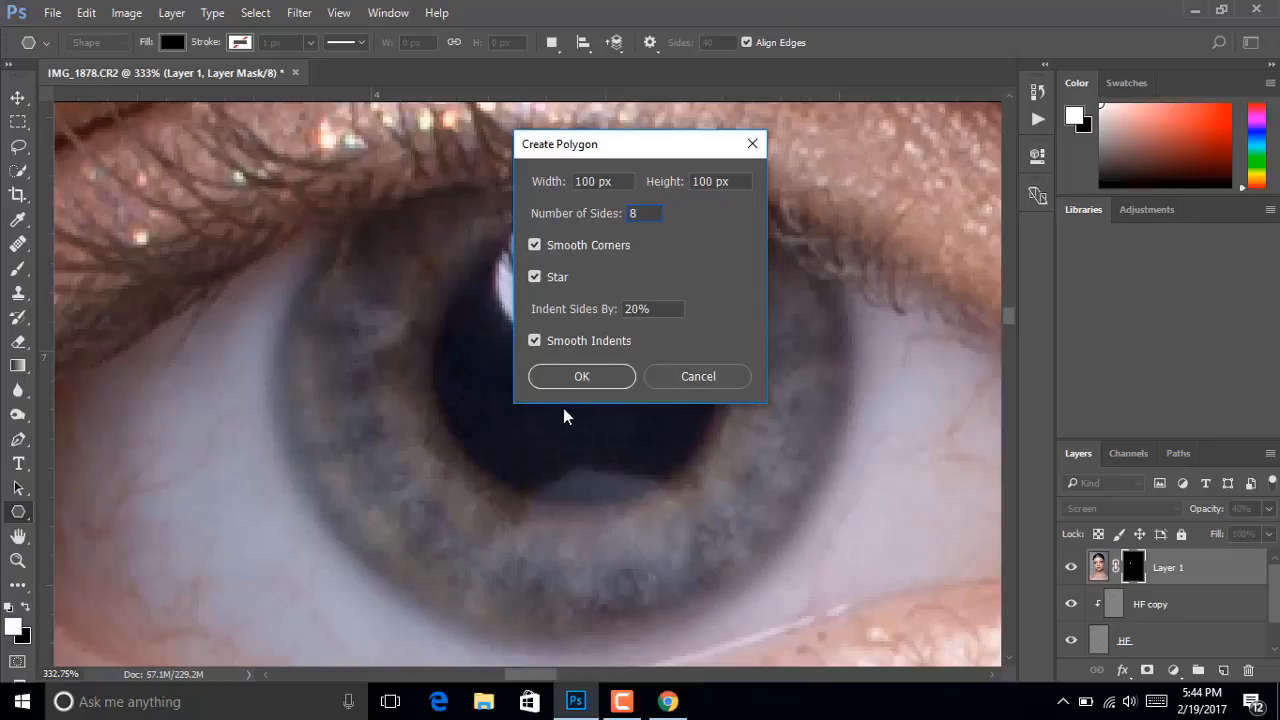
click(535, 246)
click(536, 279)
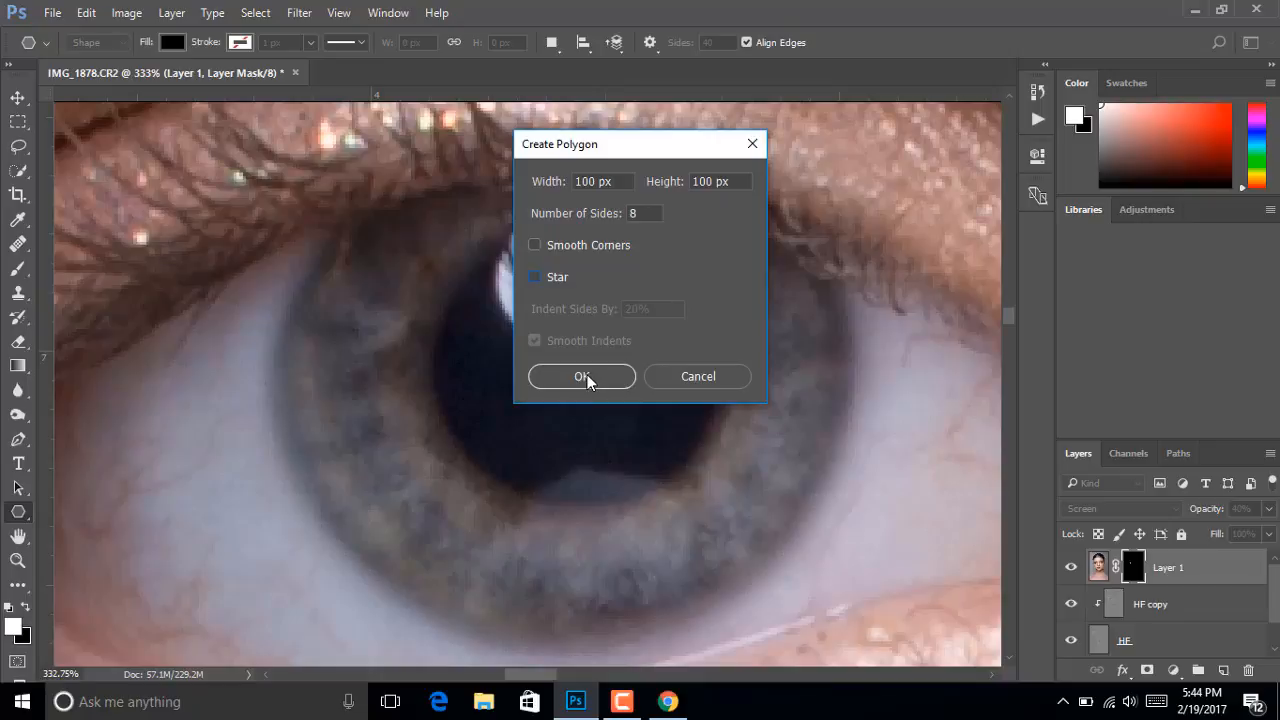
click(585, 377)
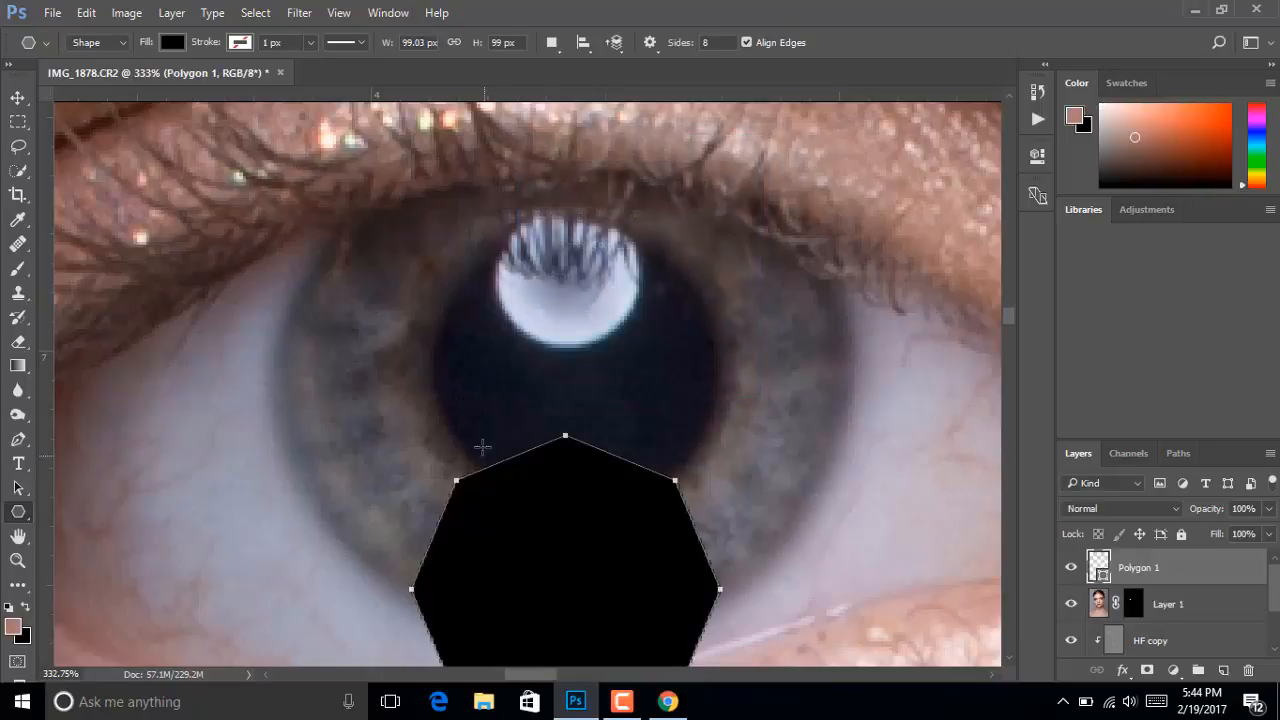
Move the black octagon onto the iris beside the pupil and fill it with white, ffffff
click(18, 97)
drag(586, 600, 447, 442)
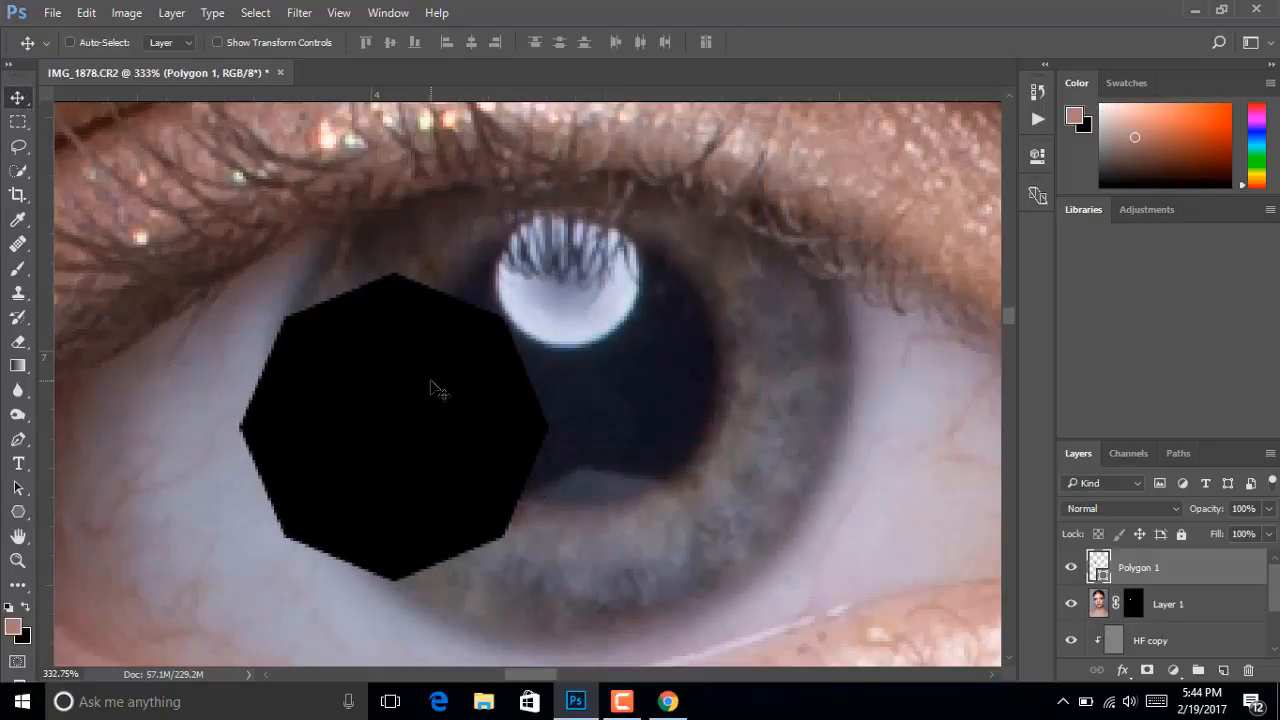
double_click(1100, 567)
text(ffffff)
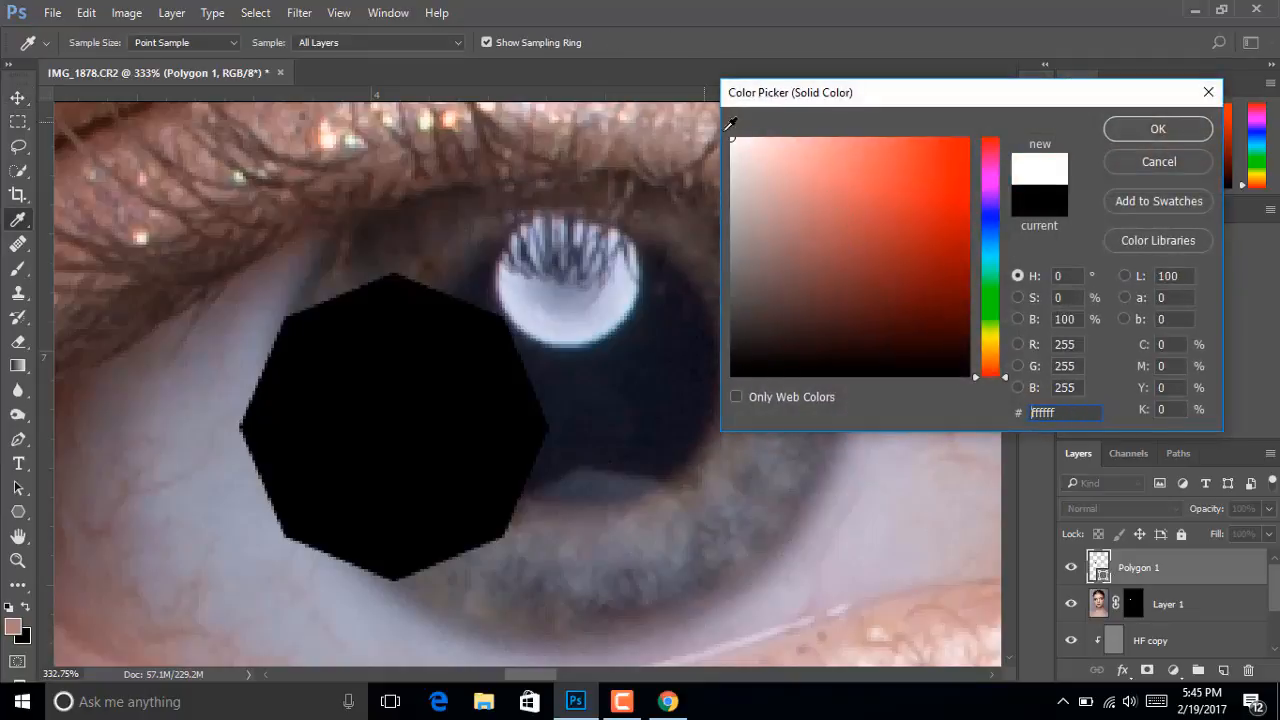
click(1157, 129)
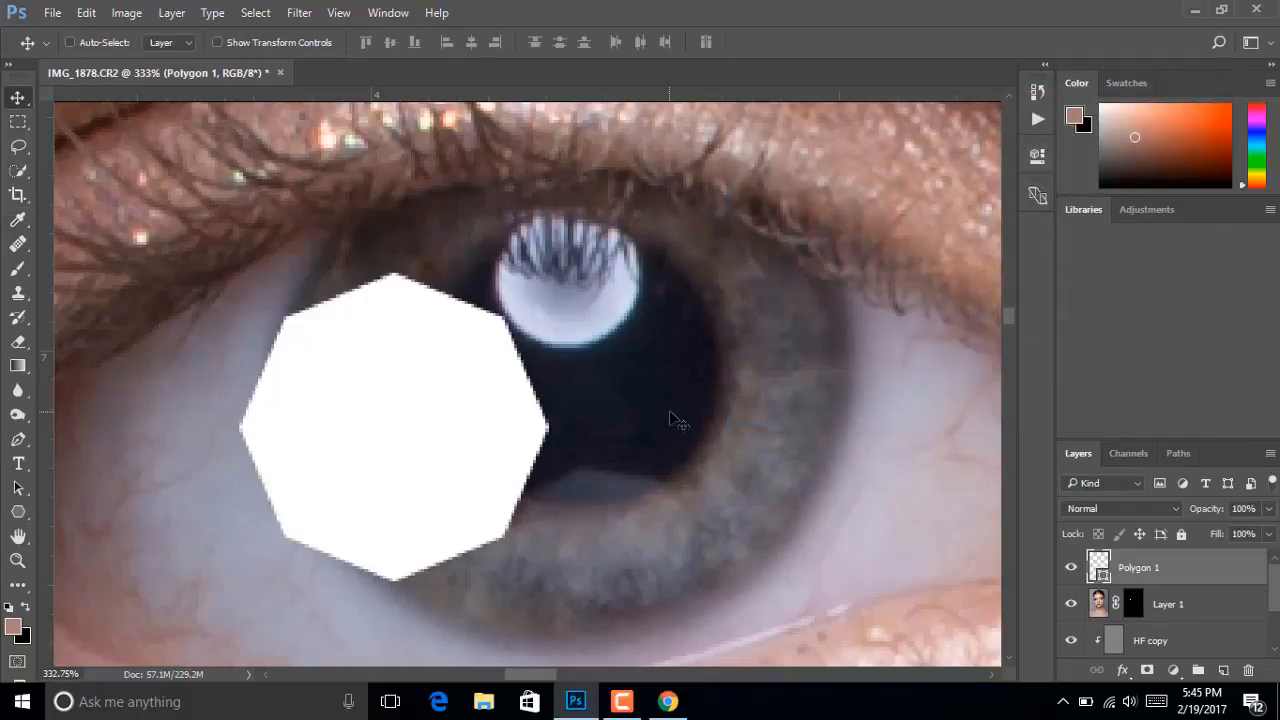
Shrink the white octagon and position it exactly over the round light reflection in the pupil
key(ctrl+t)
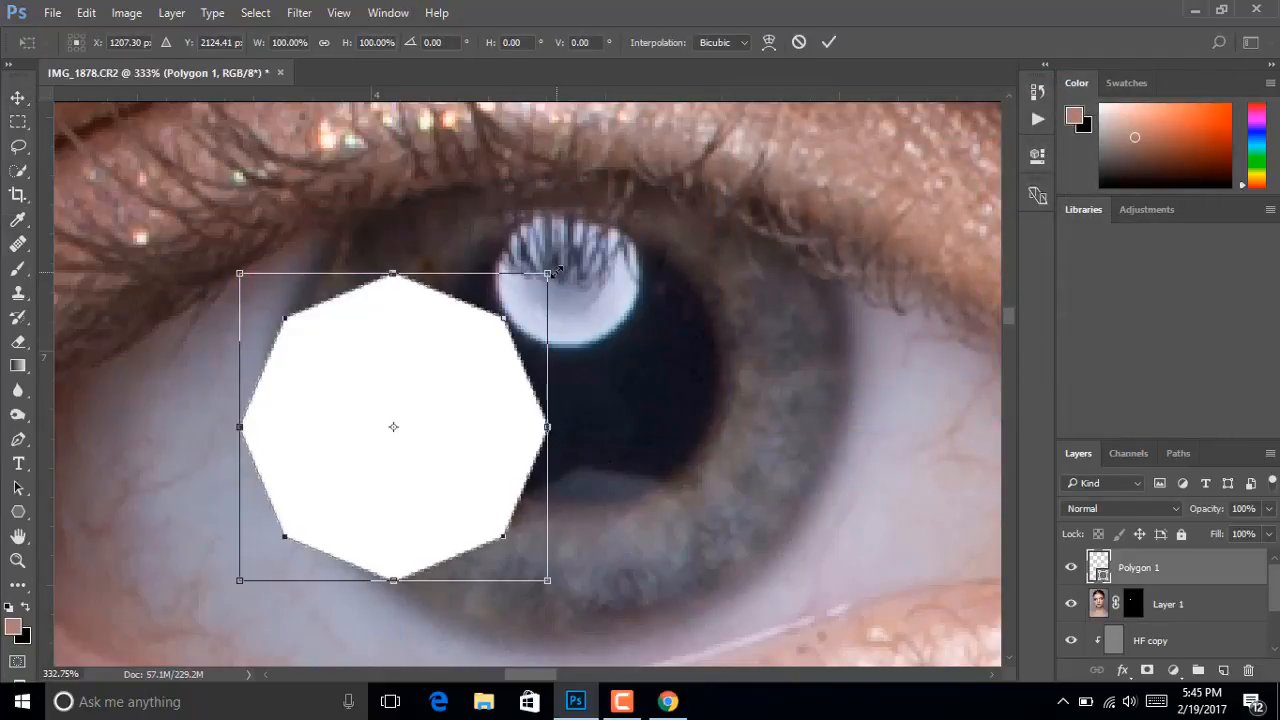
drag(550, 270, 481, 341)
click(833, 40)
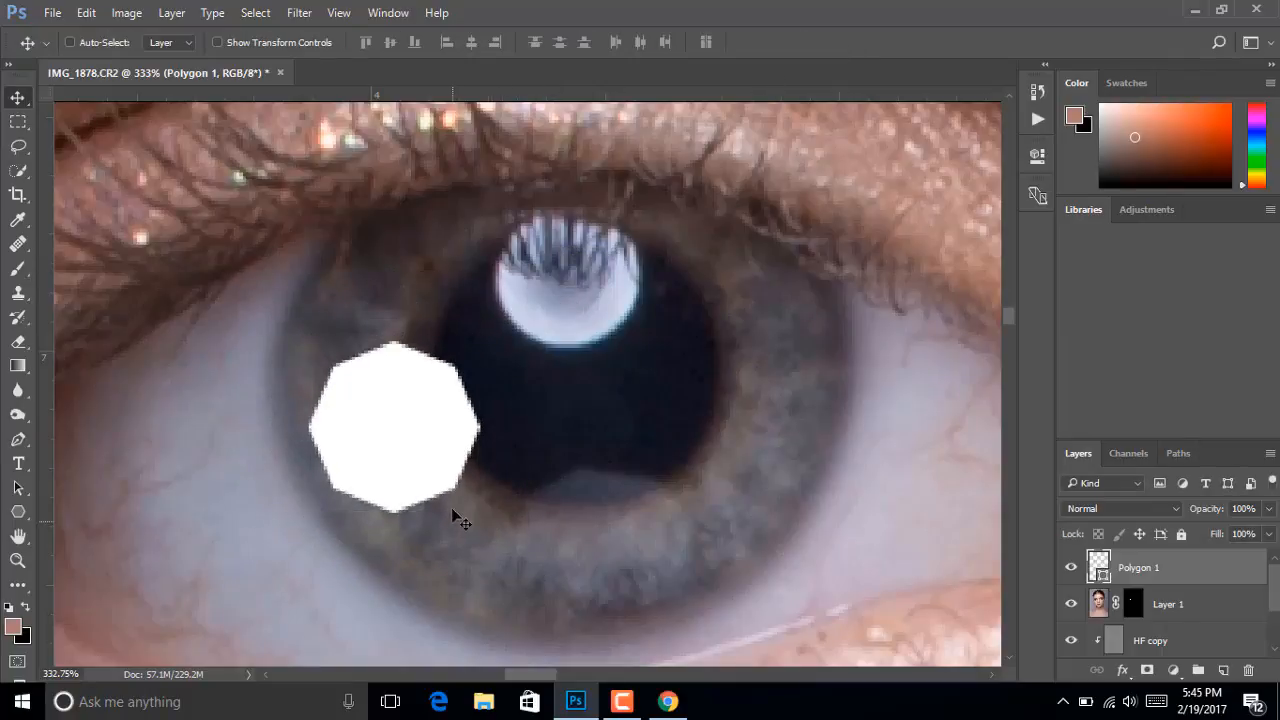
drag(409, 433, 590, 288)
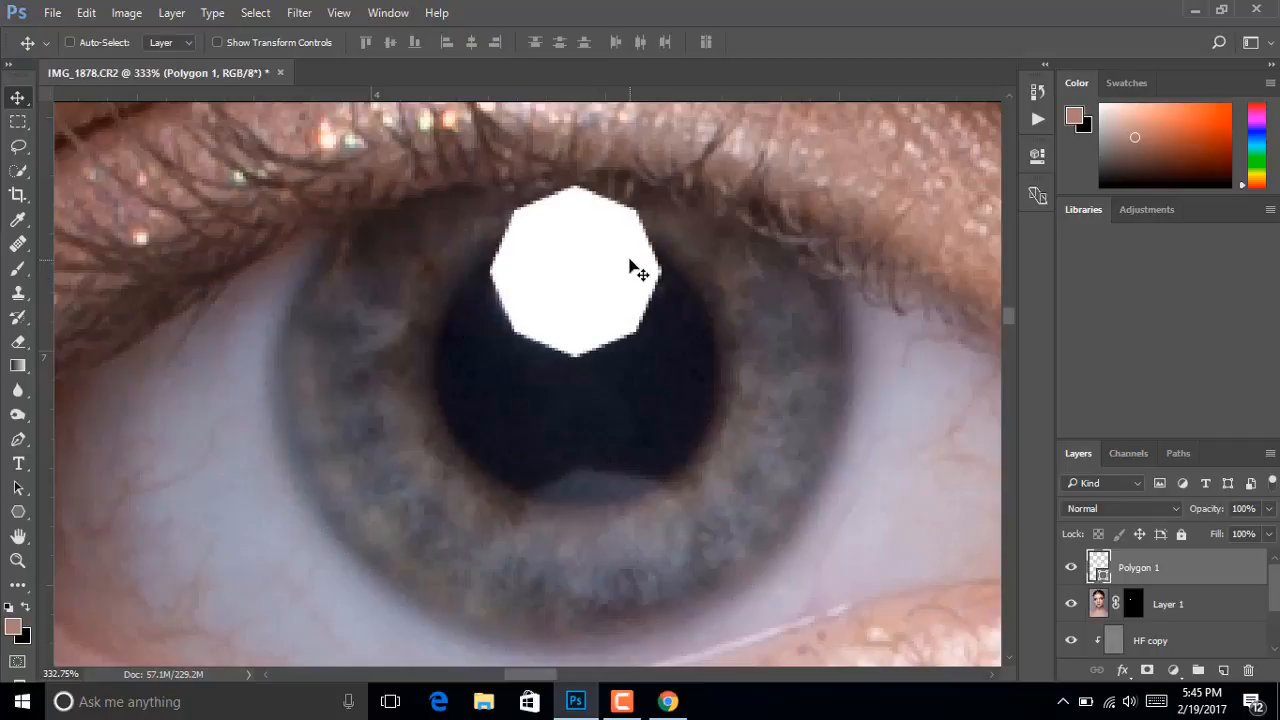
key(ctrl+t)
drag(660, 185, 600, 249)
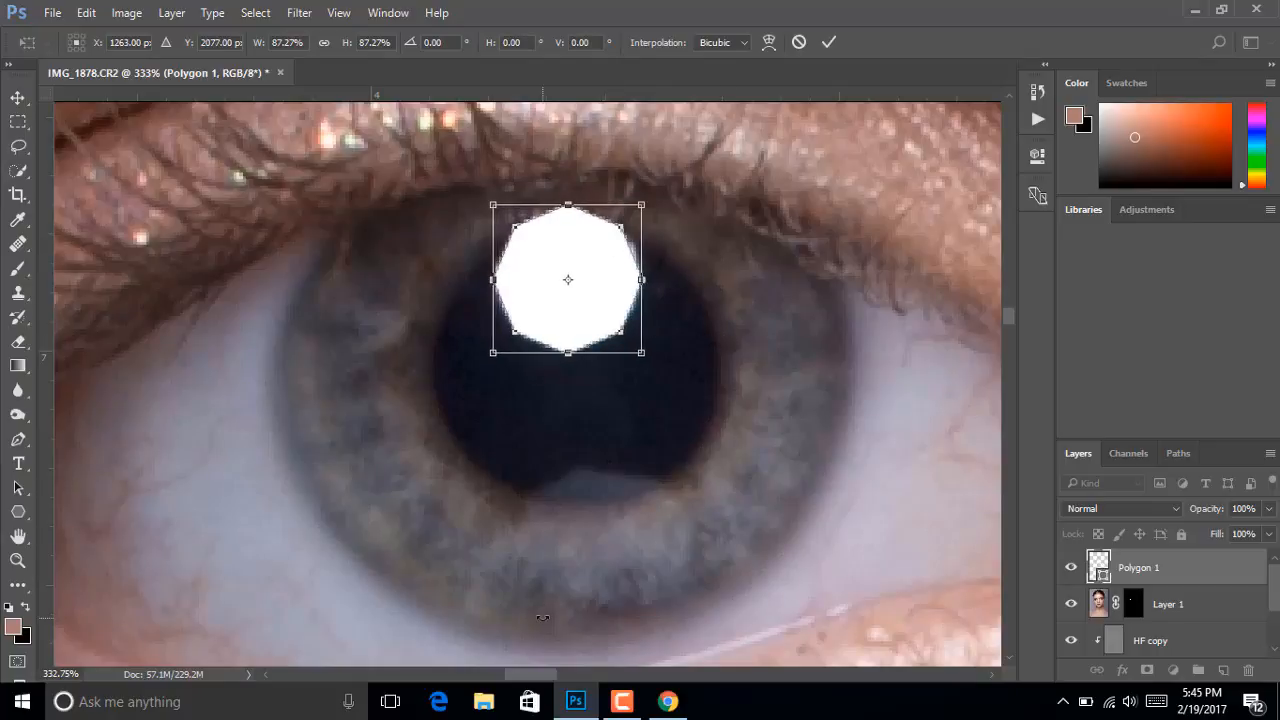
click(835, 40)
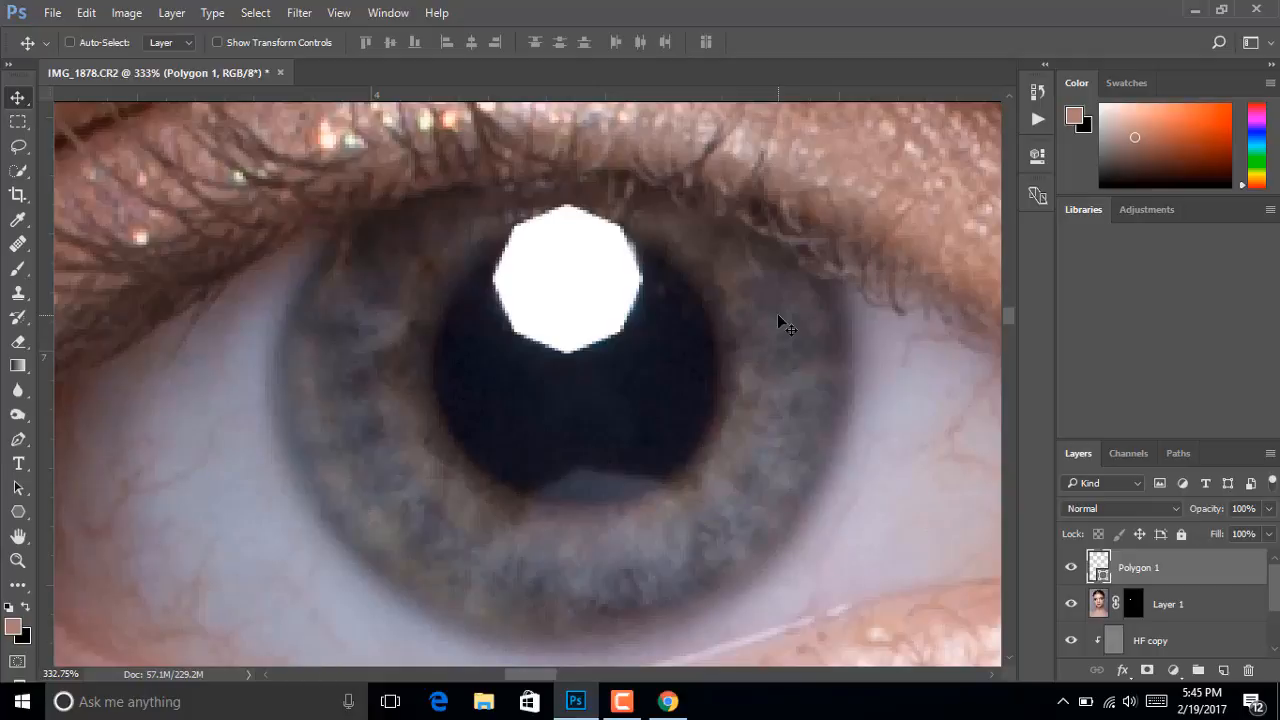
Set the octagon layer's opacity to 40% and check the catchlight against the whole face
click(1245, 509)
text(40)
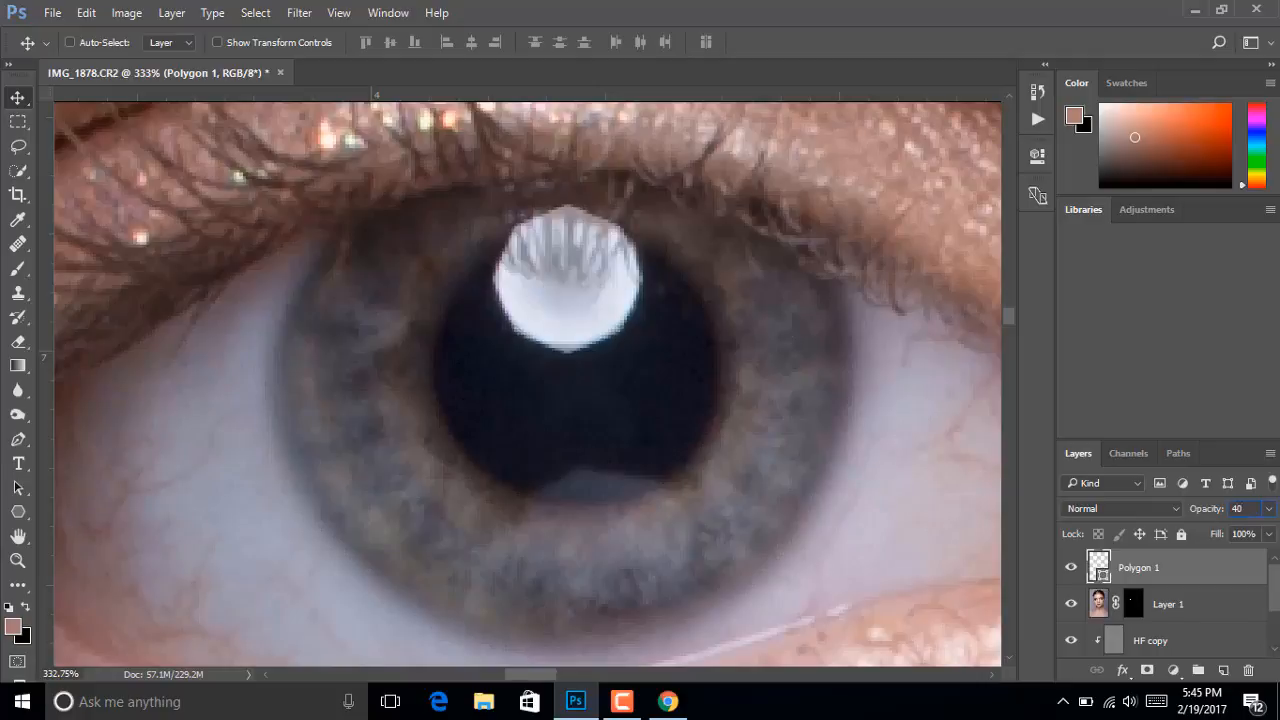
key(Return)
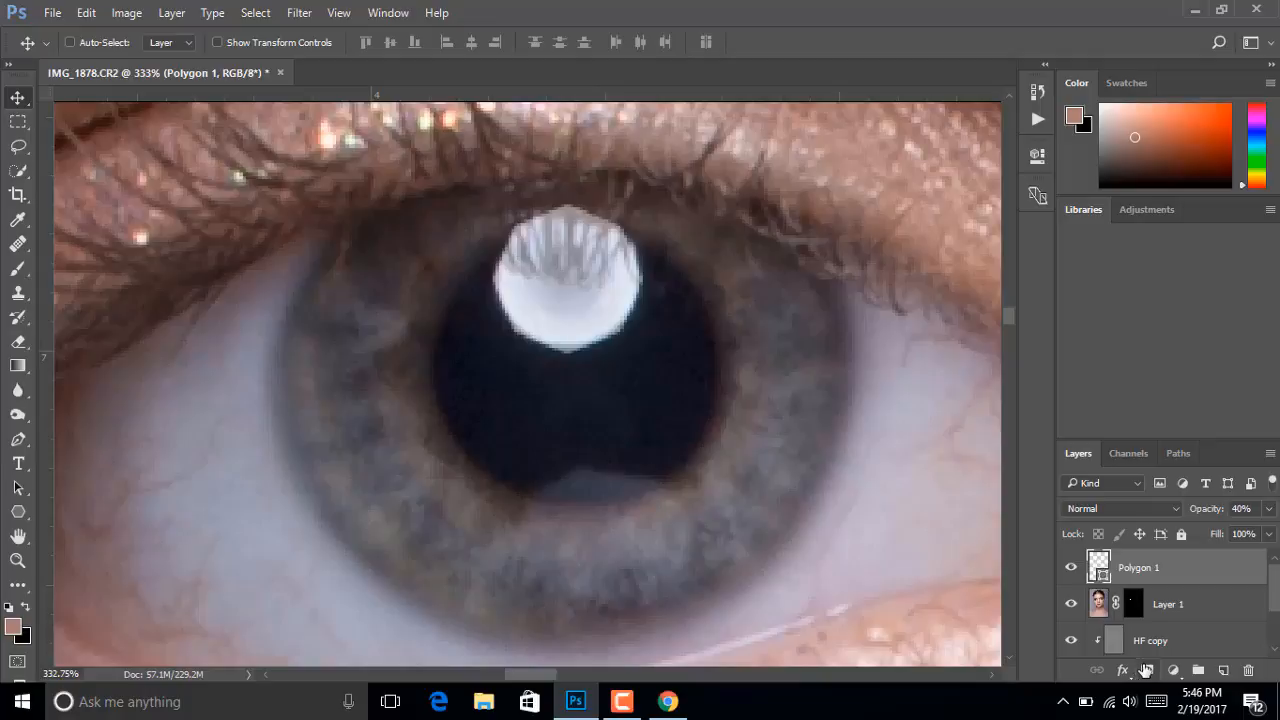
scroll(695, 481, down, 5)
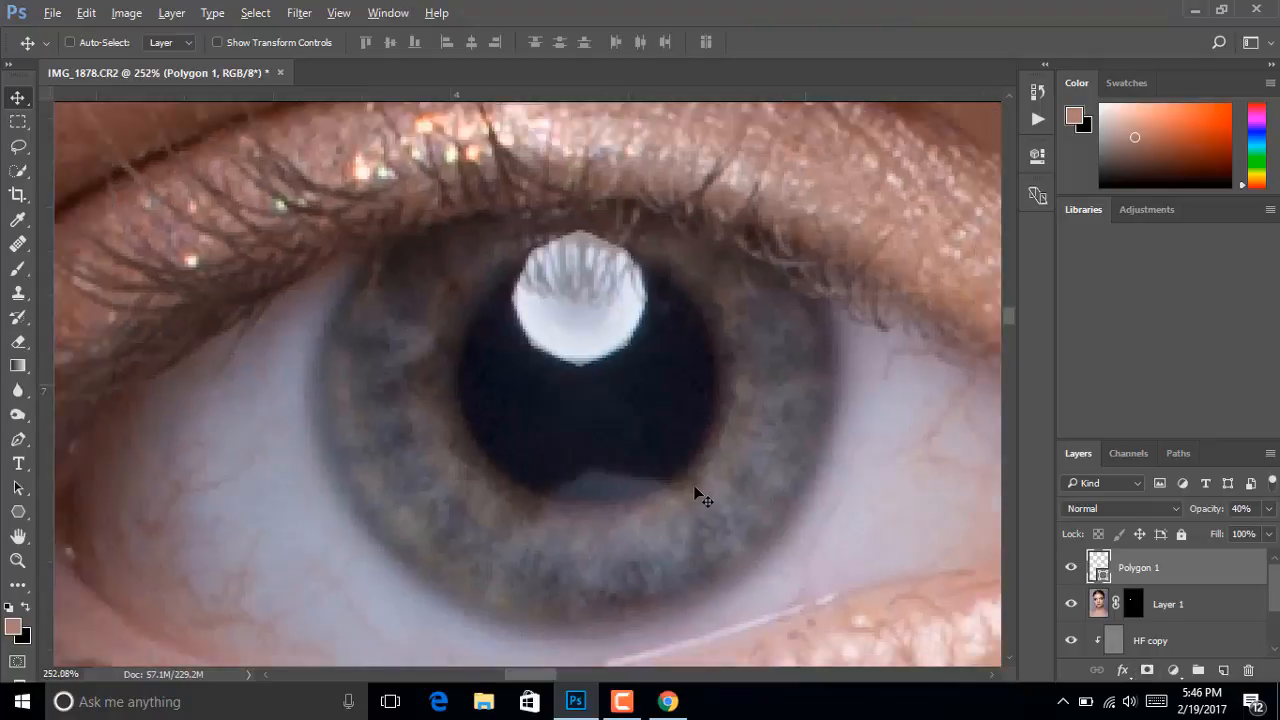
scroll(686, 481, down, 9)
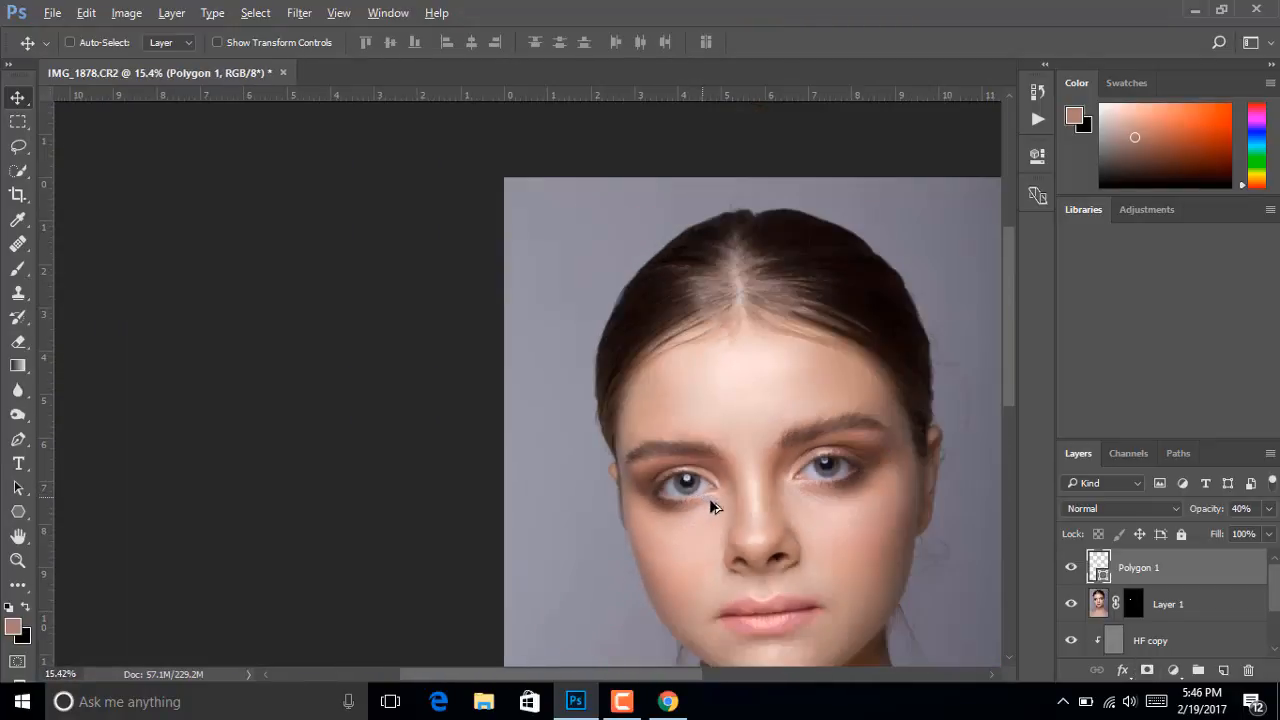
scroll(854, 514, down, 2)
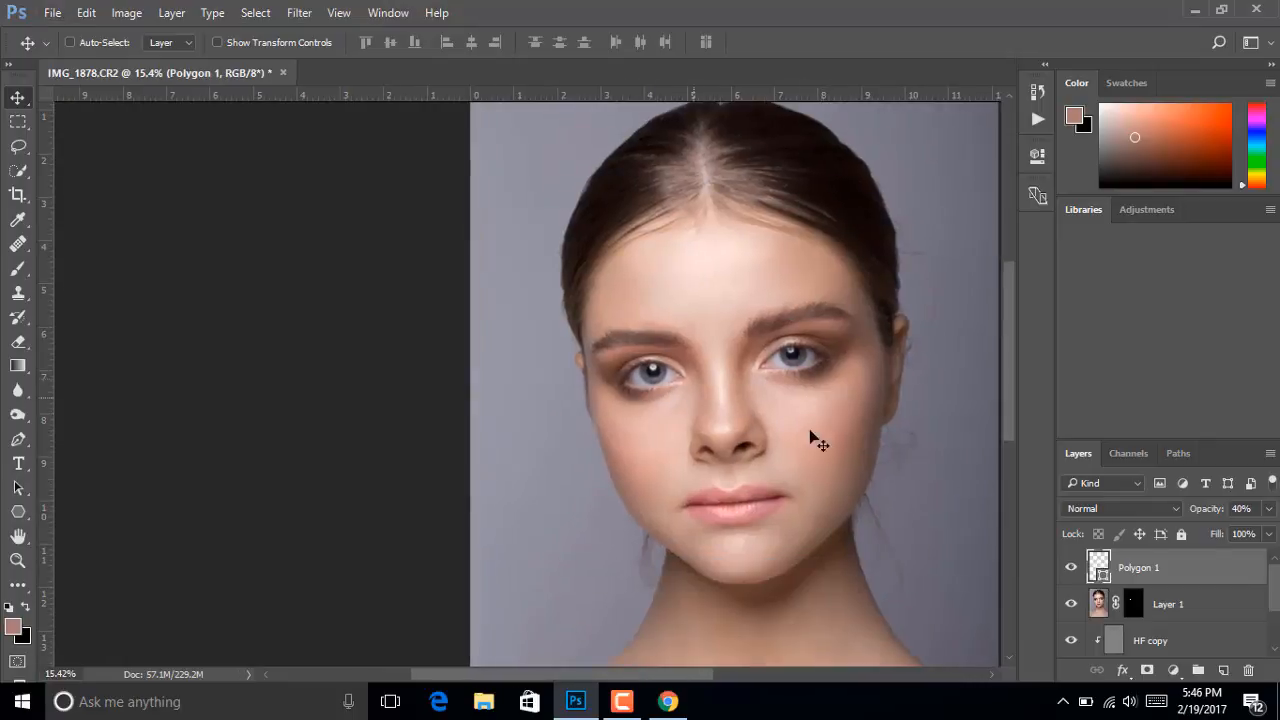
Set the octagon layer's opacity to 20% and move the octagon just below the reflection in the pupil
click(1248, 509)
text(20)
key(Return)
scroll(665, 378, up, 3)
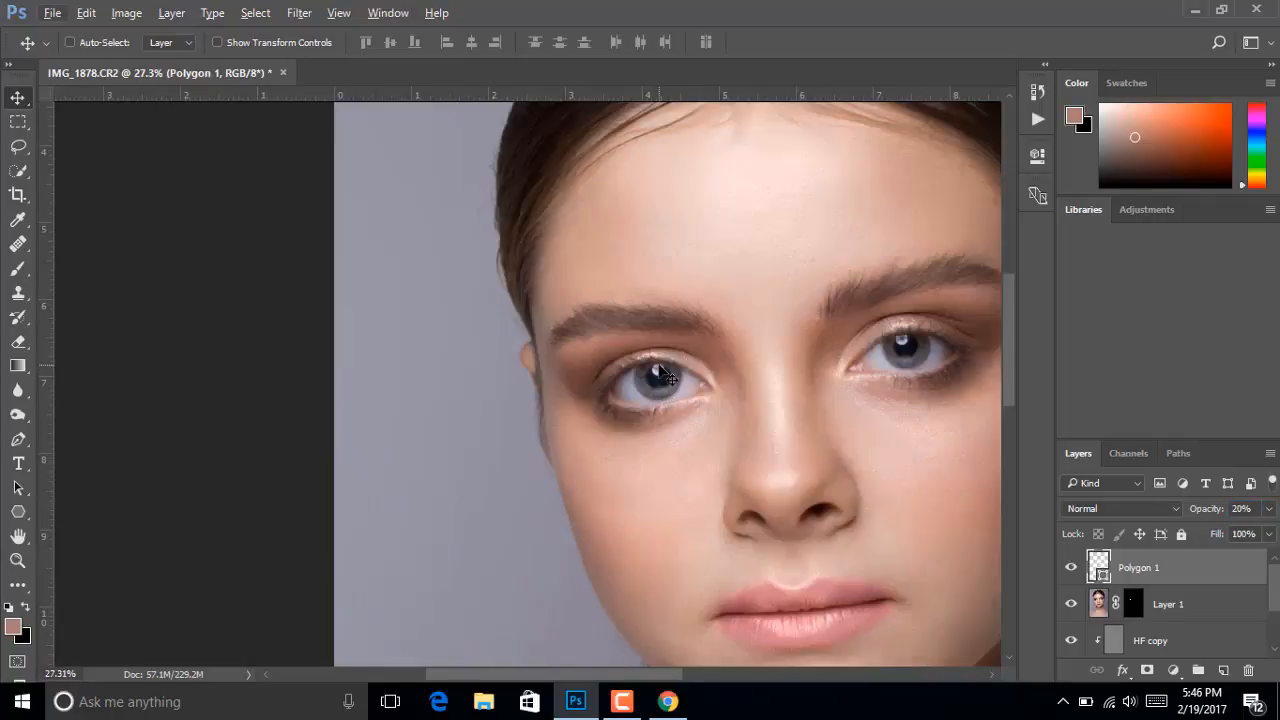
drag(665, 378, 658, 392)
scroll(658, 392, up, 8)
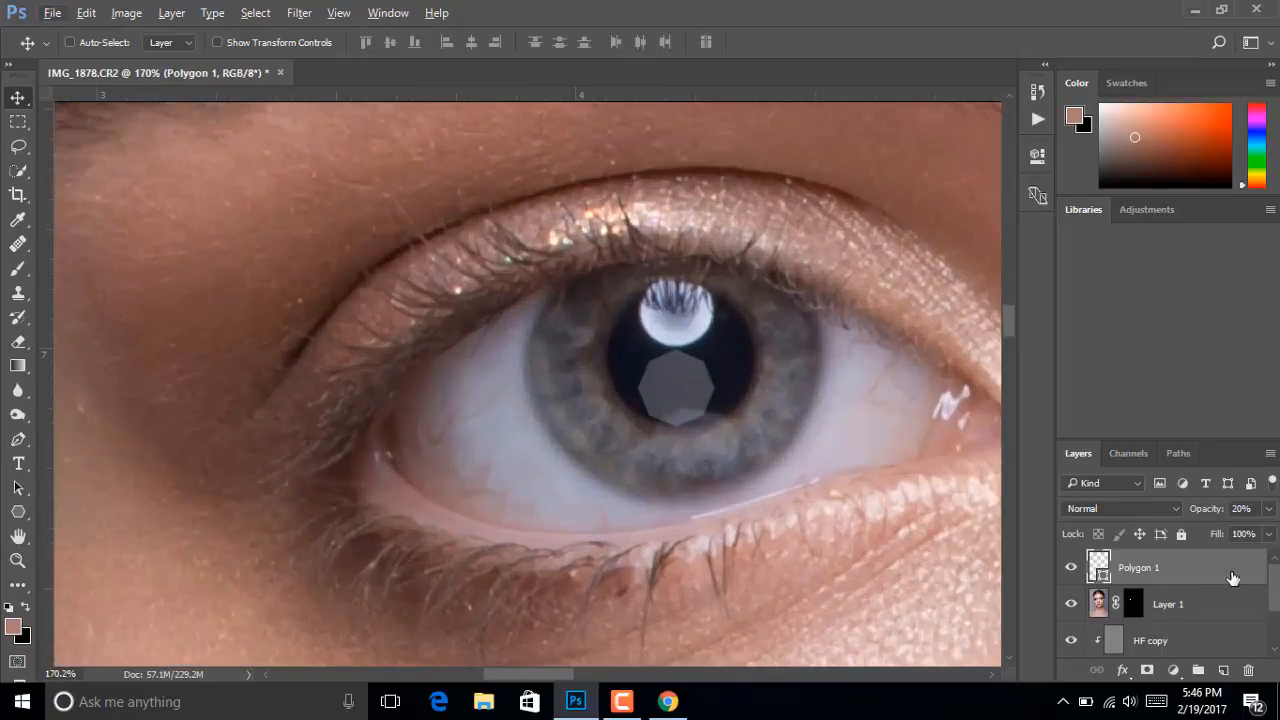
Set the octagon layer's opacity to 40% and delete the Polygon 1 layer
click(1242, 508)
text(40)
key(Return)
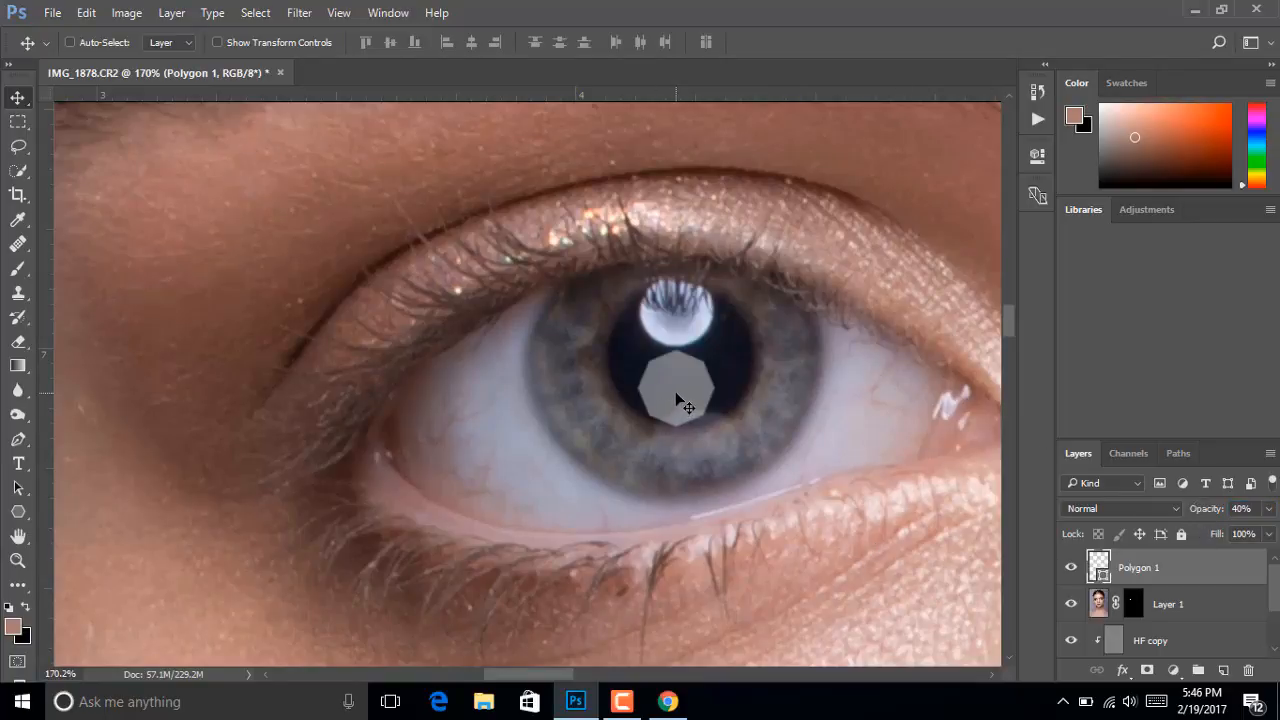
key(Delete)
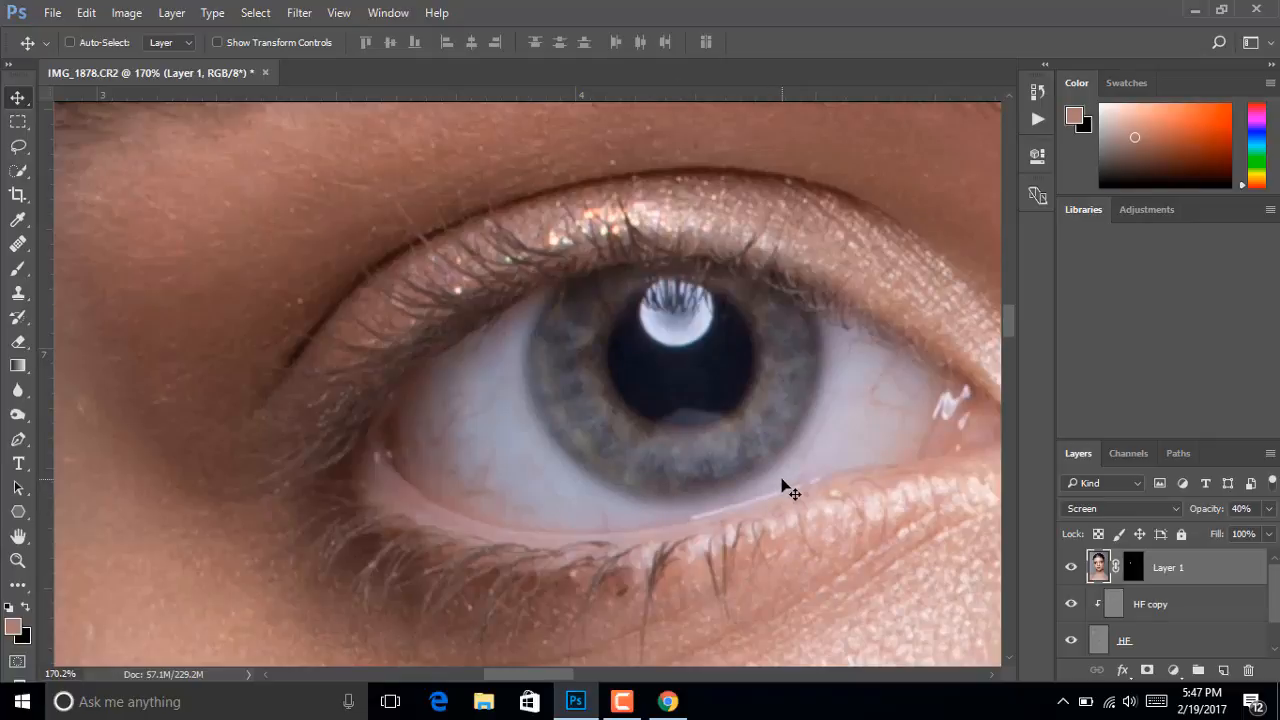
Switch to Chrome, search Google Images for "eye" and examine the iris colours and light reflections in the photos
scroll(734, 486, down, 2)
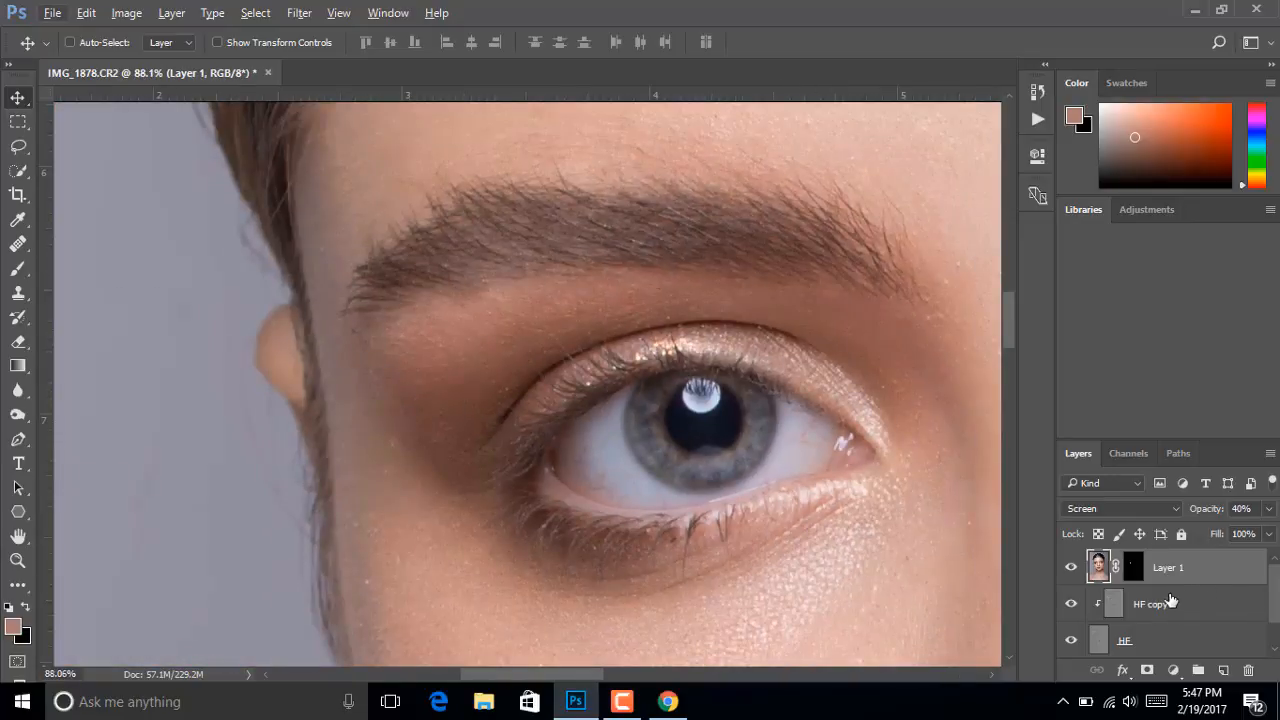
scroll(723, 500, down, 3)
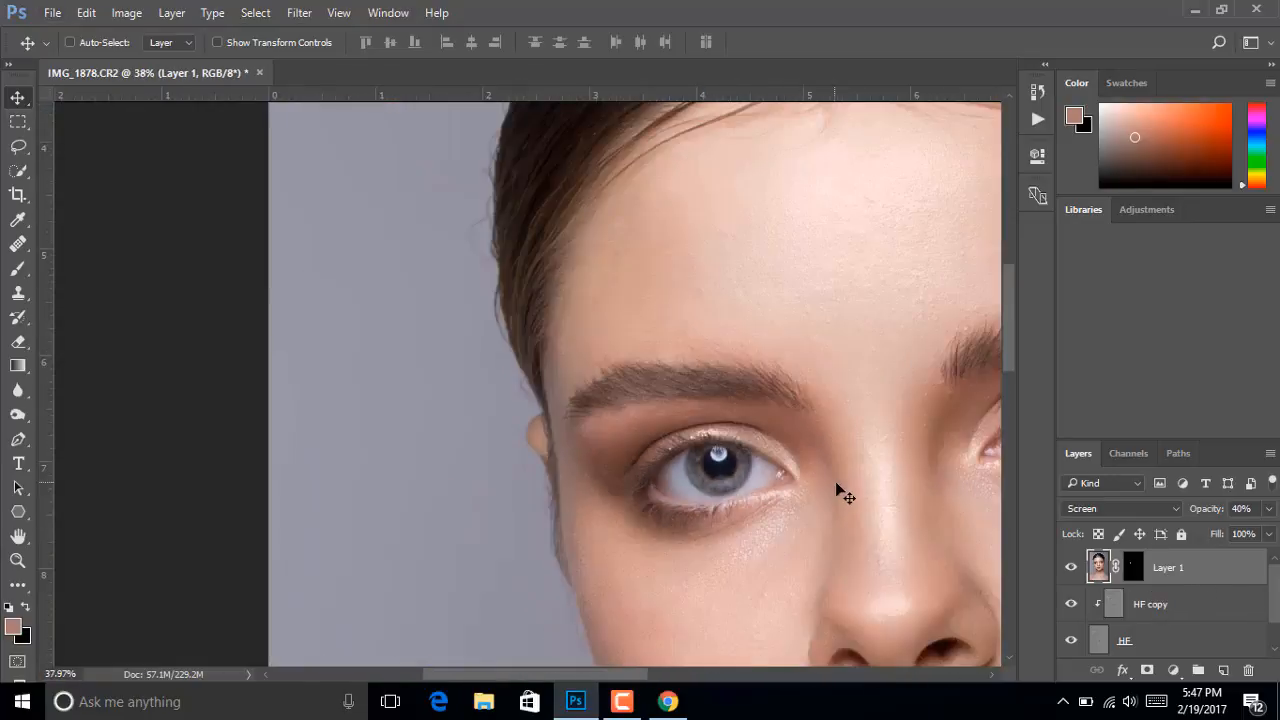
drag(865, 461, 746, 420)
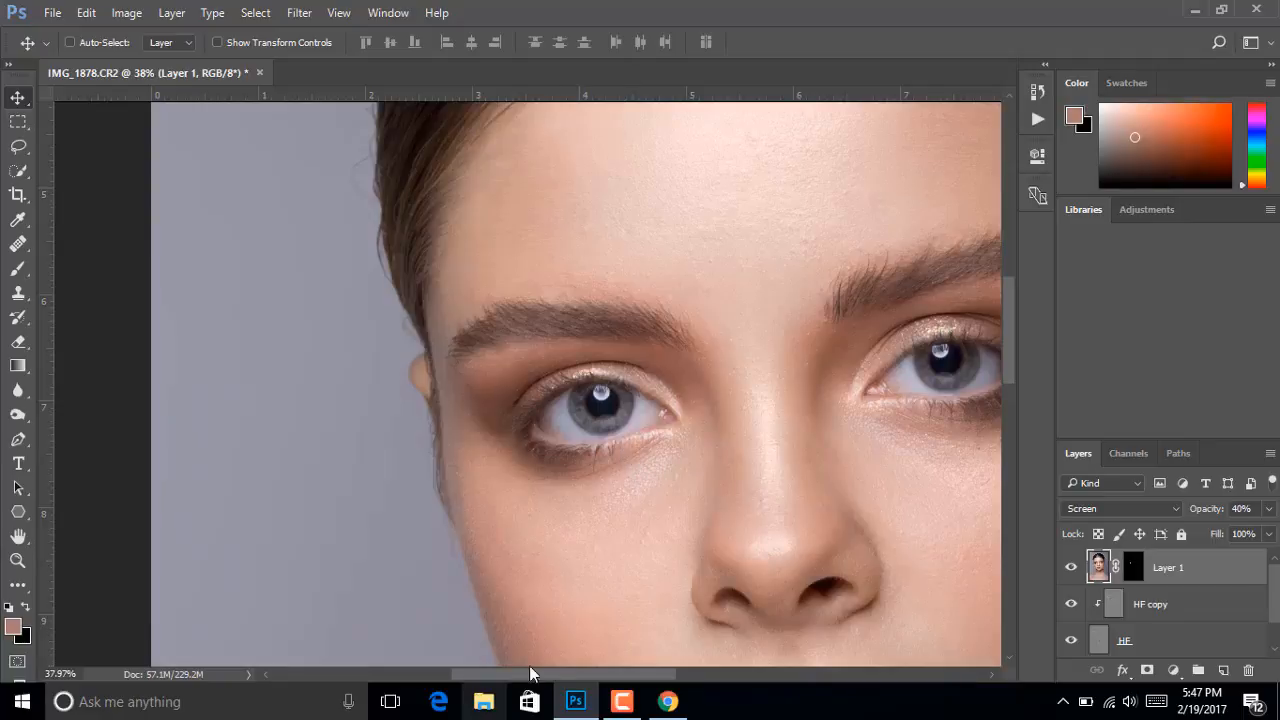
click(668, 701)
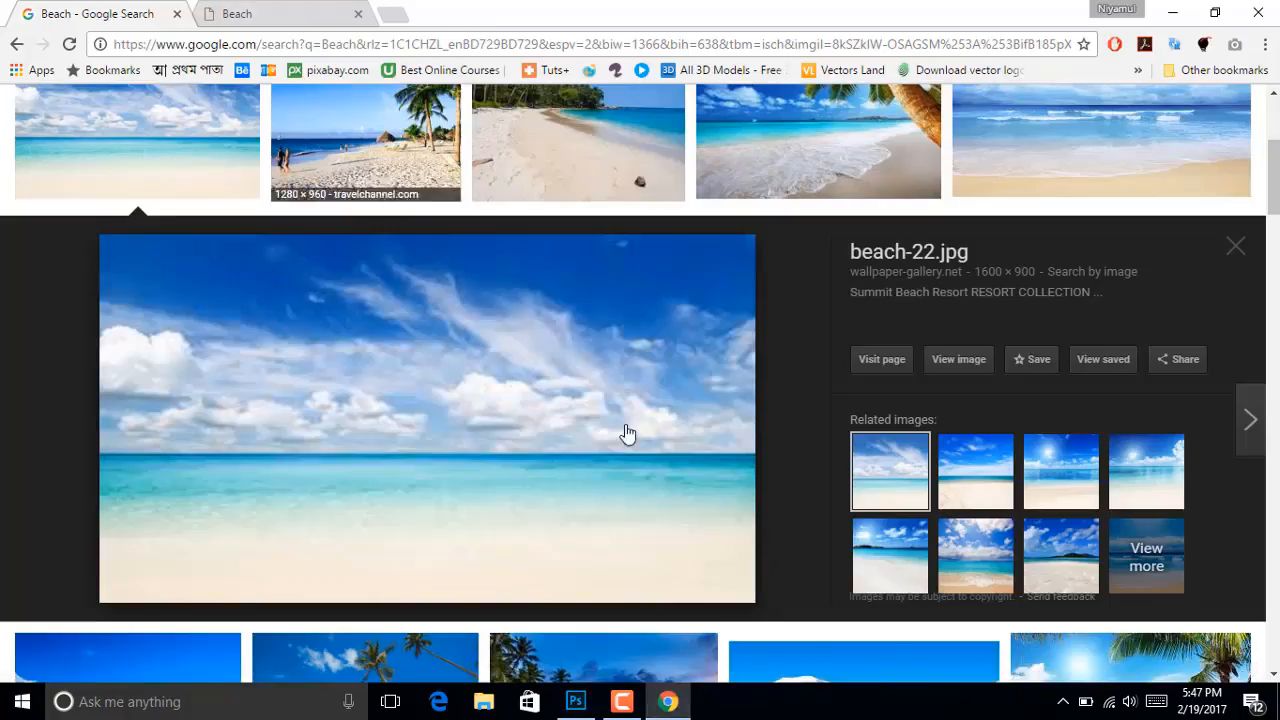
scroll(627, 436, up, 3)
double_click(203, 130)
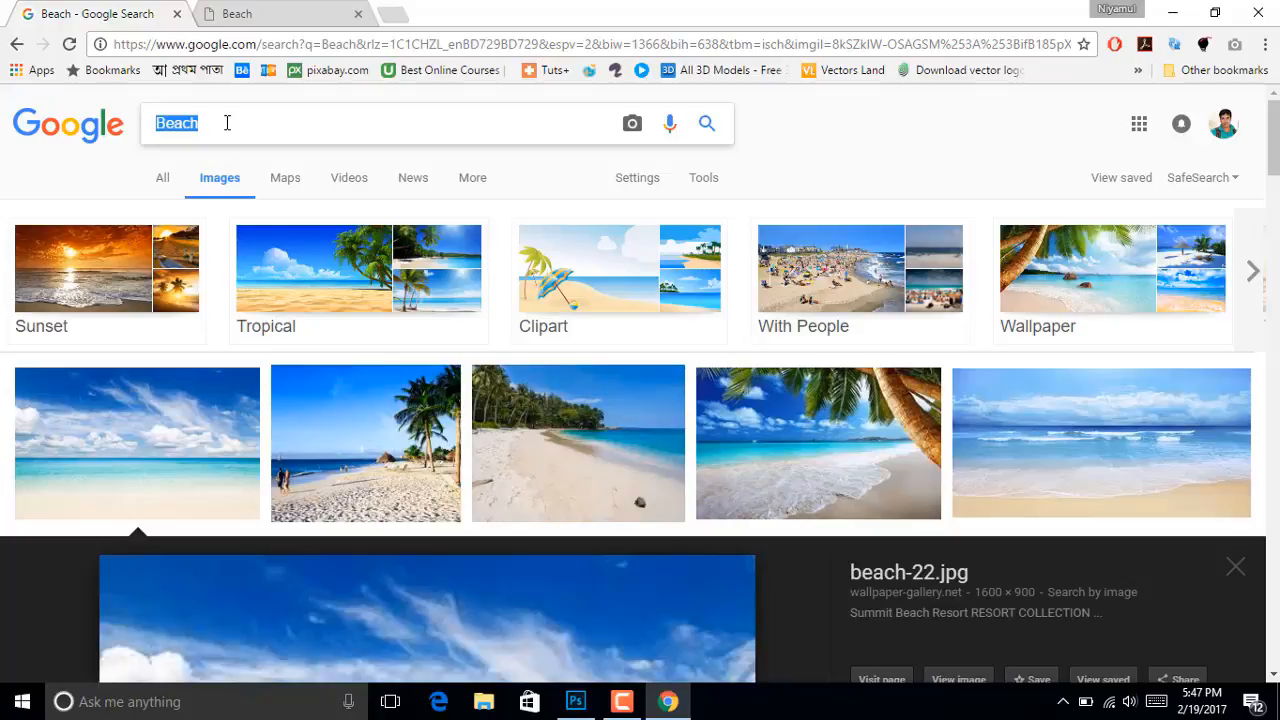
text(eye)
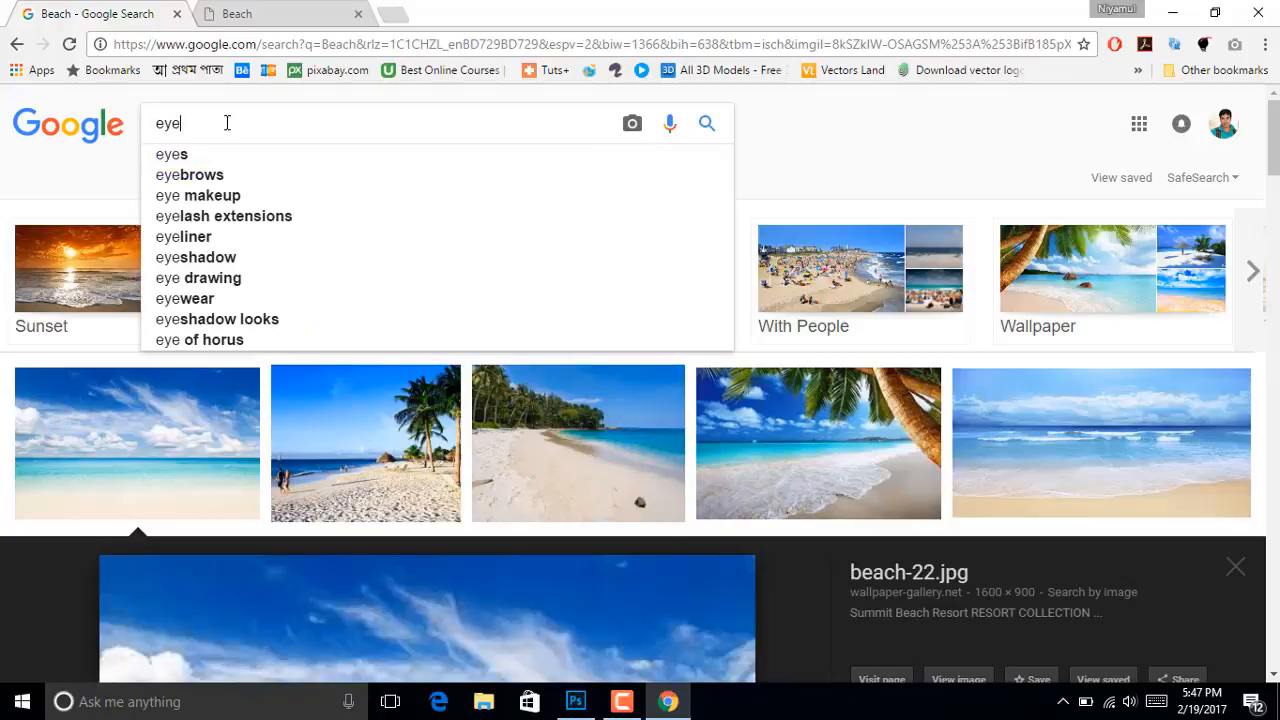
key(Return)
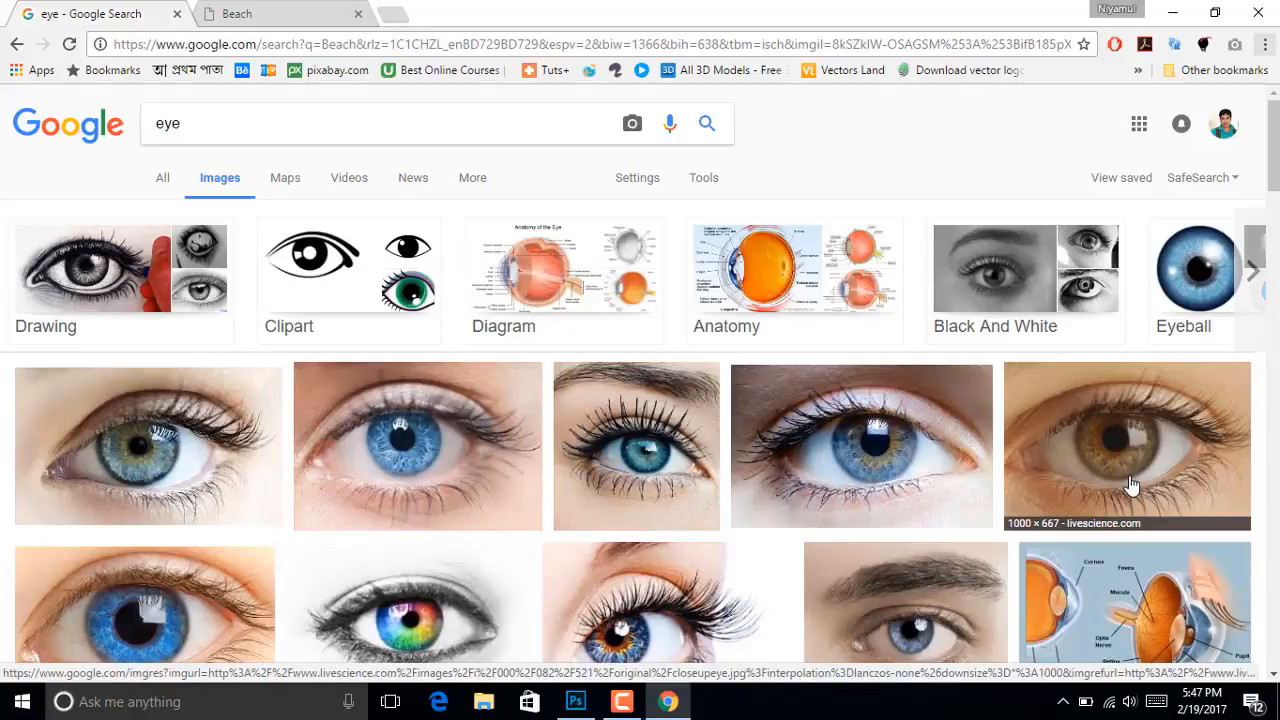
scroll(1128, 490, down, 4)
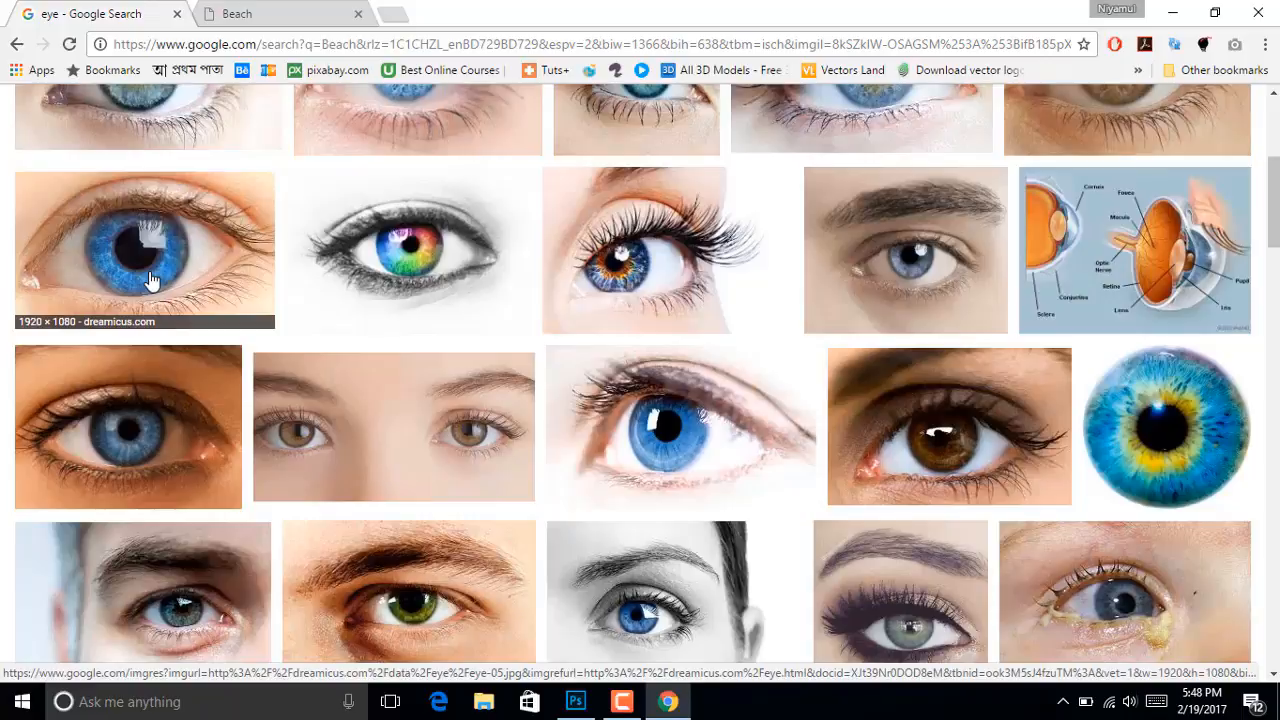
Switch back to Photoshop, duplicate Layer 1 and delete the duplicate's layer mask without applying it
click(1174, 20)
scroll(591, 425, up, 5)
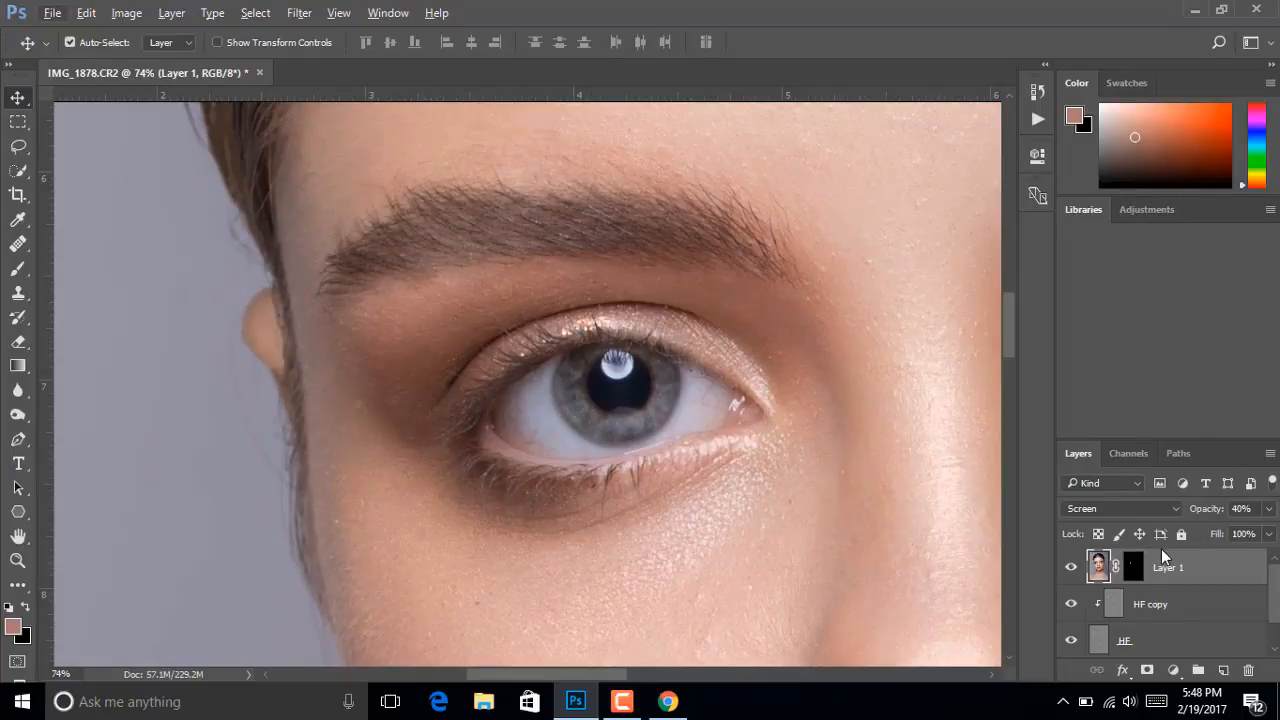
key(ctrl+j)
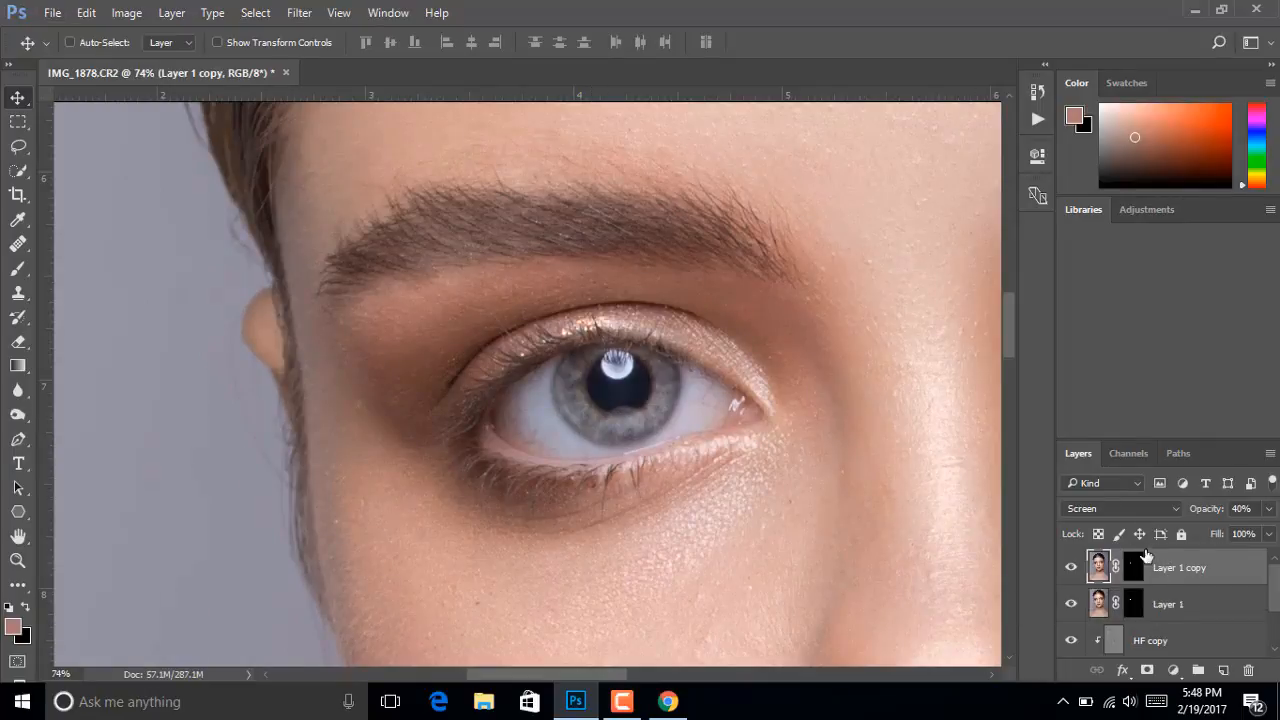
drag(1136, 570, 1250, 672)
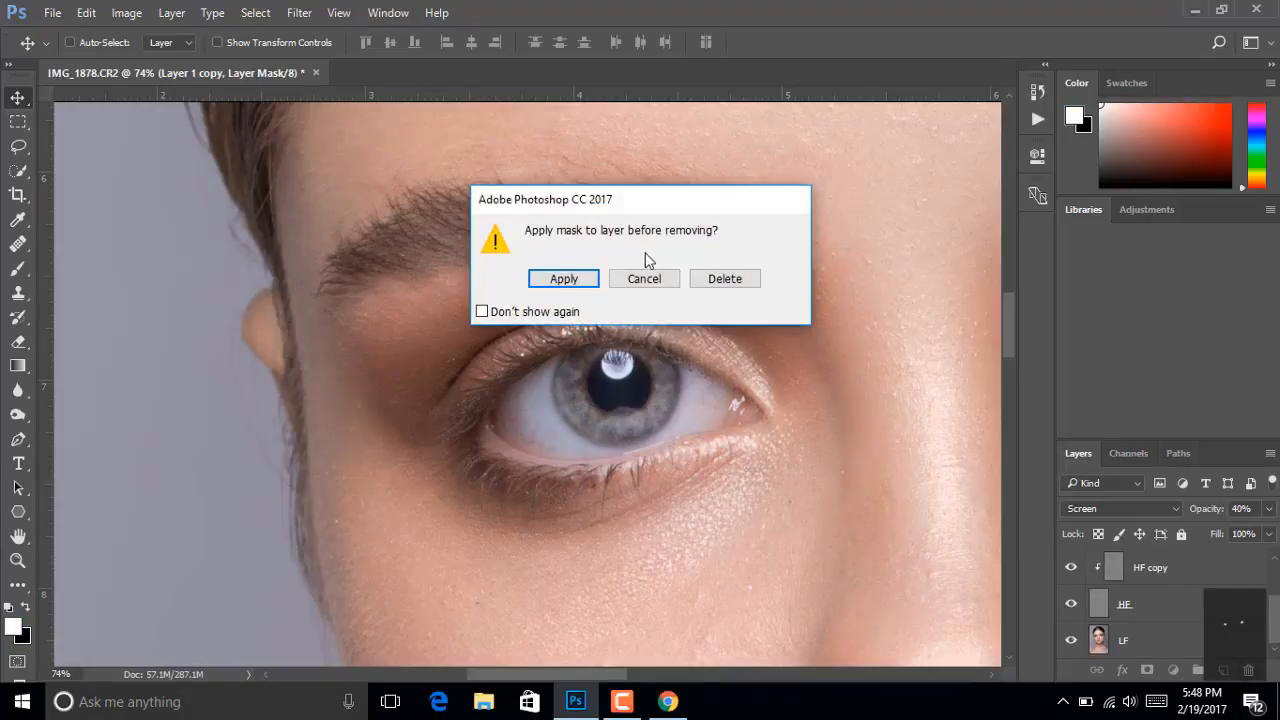
click(724, 278)
scroll(1066, 565, down, 2)
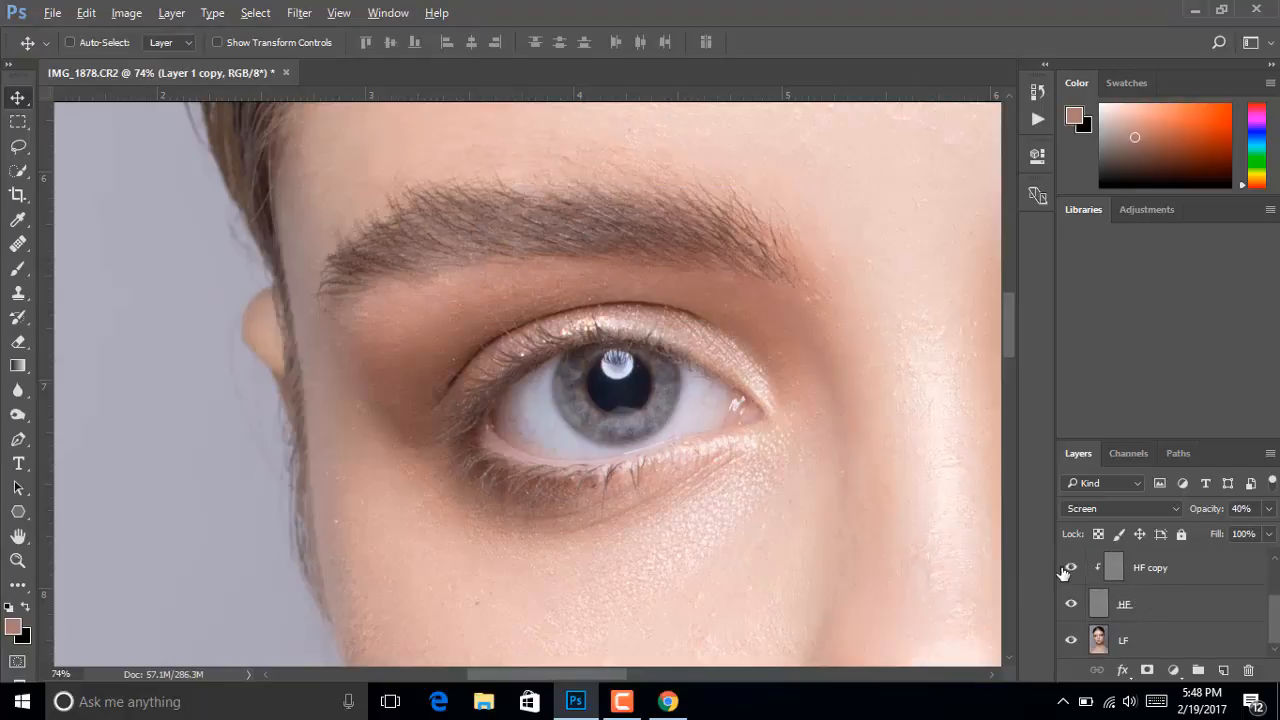
Set the Layer 1 copy's blend mode to Multiply and add a black mask that hides the whole layer
key(ctrl+minus)
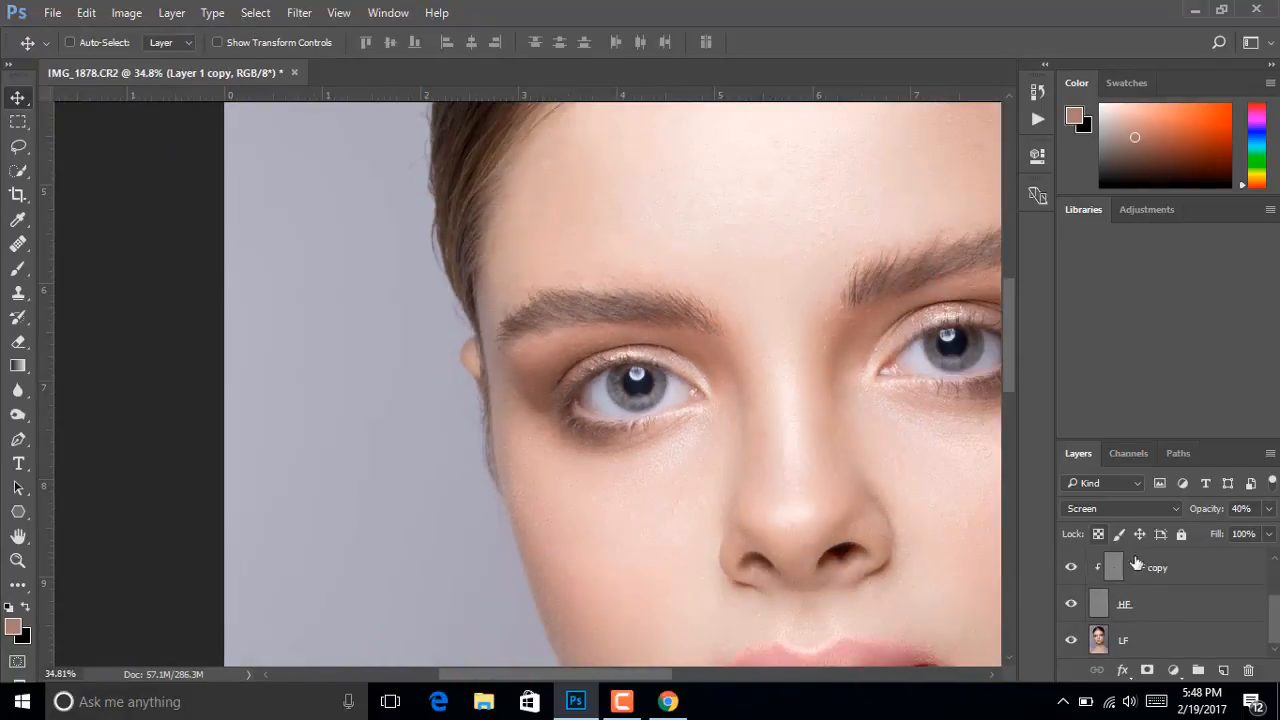
scroll(1124, 548, up, 2)
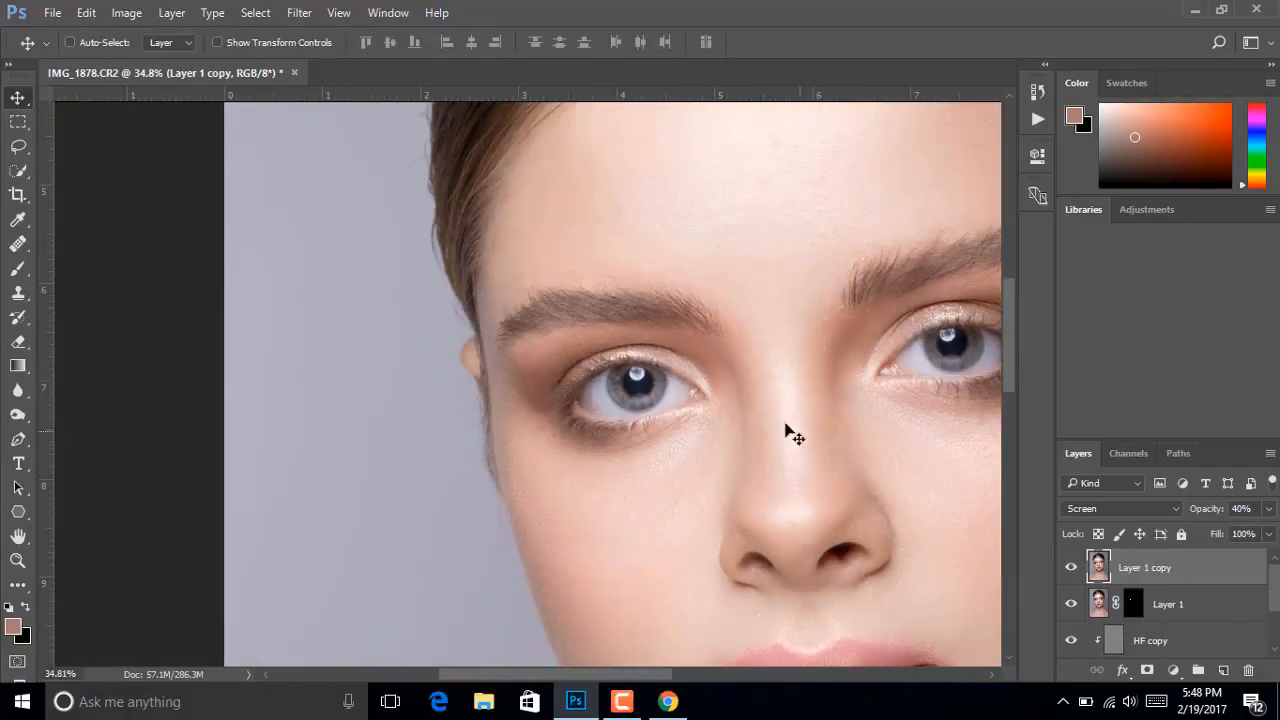
scroll(694, 423, up, 5)
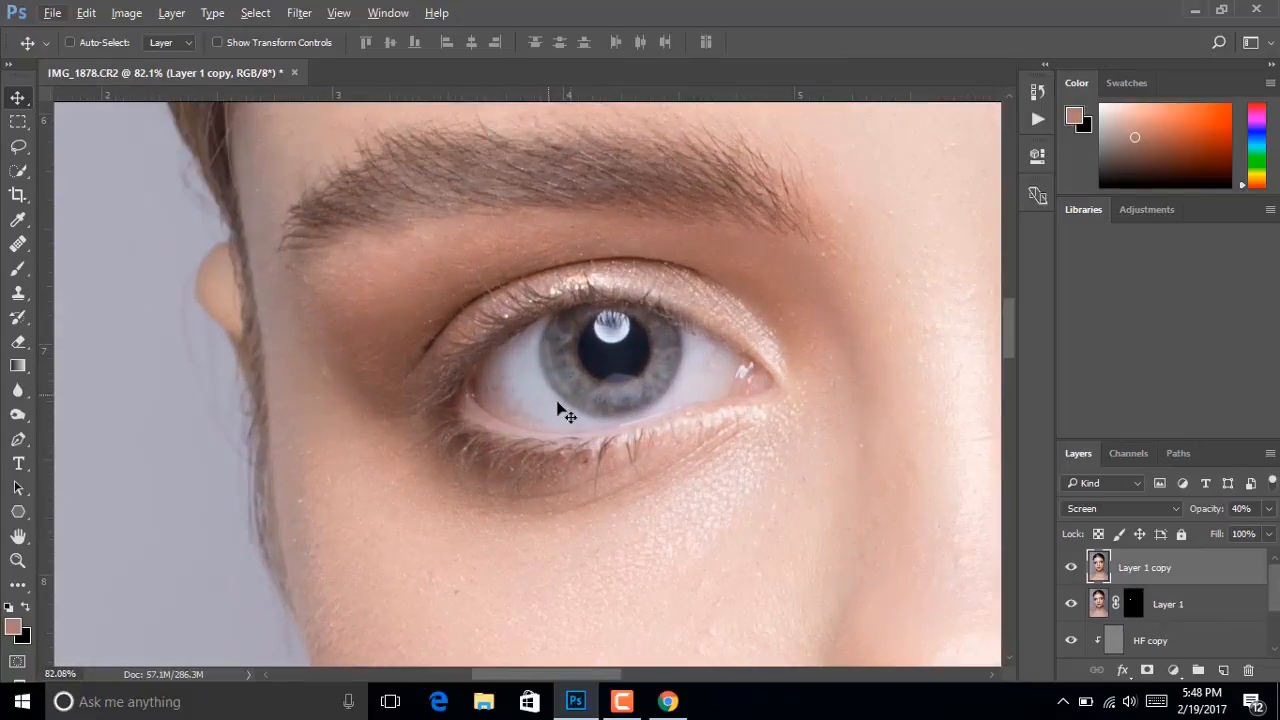
click(1114, 507)
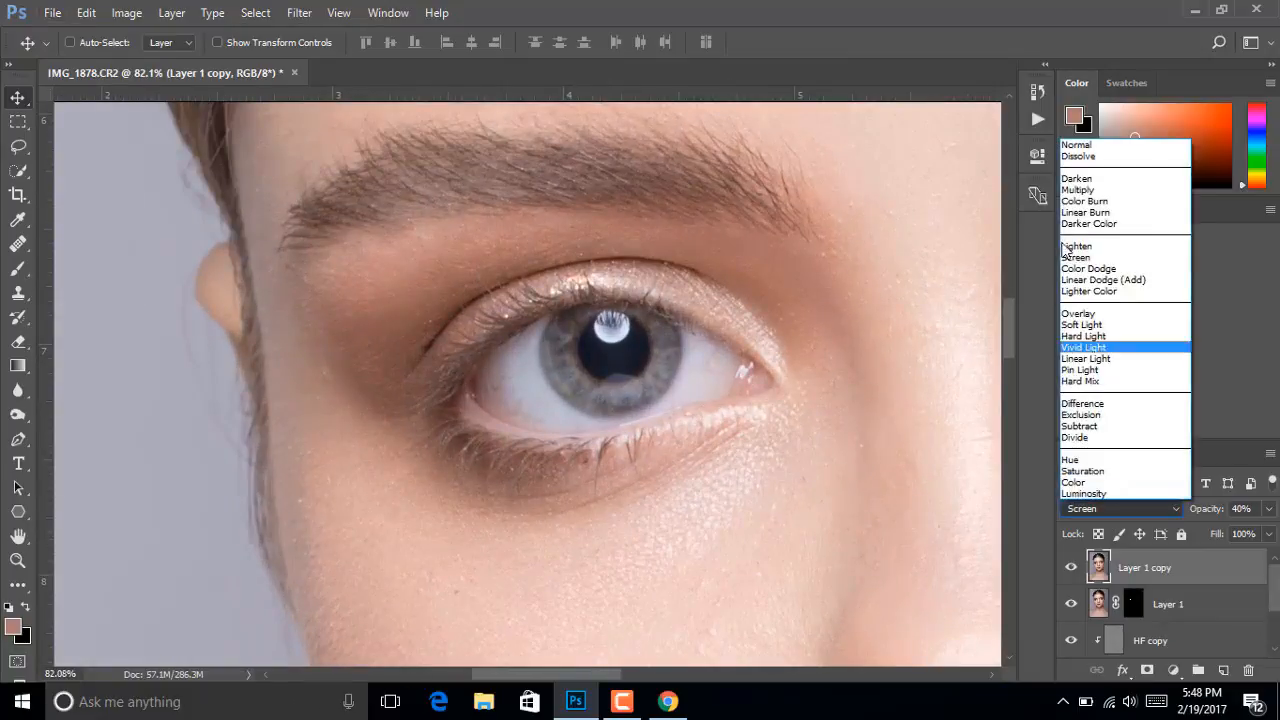
click(1096, 190)
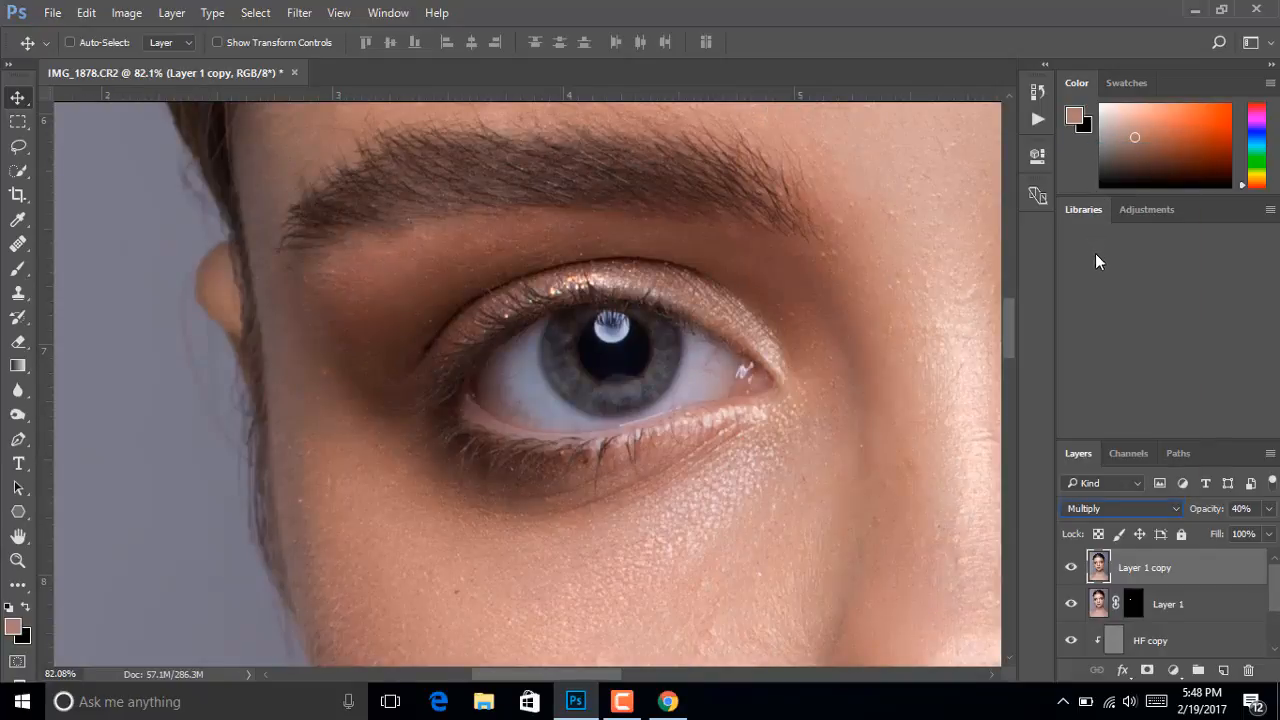
alt+click(1148, 672)
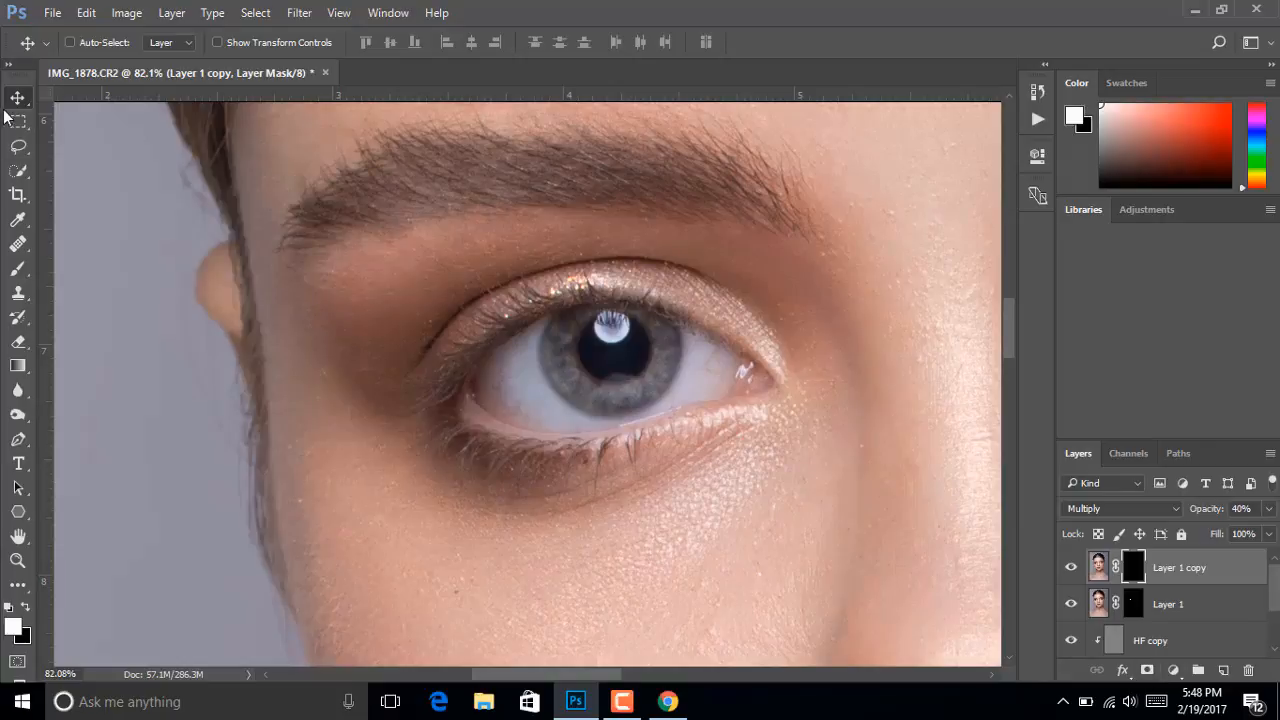
Paint the iris's outer rim in white on the Layer 1 copy mask with a size 12 brush and set the layer's opacity to 15%
click(18, 269)
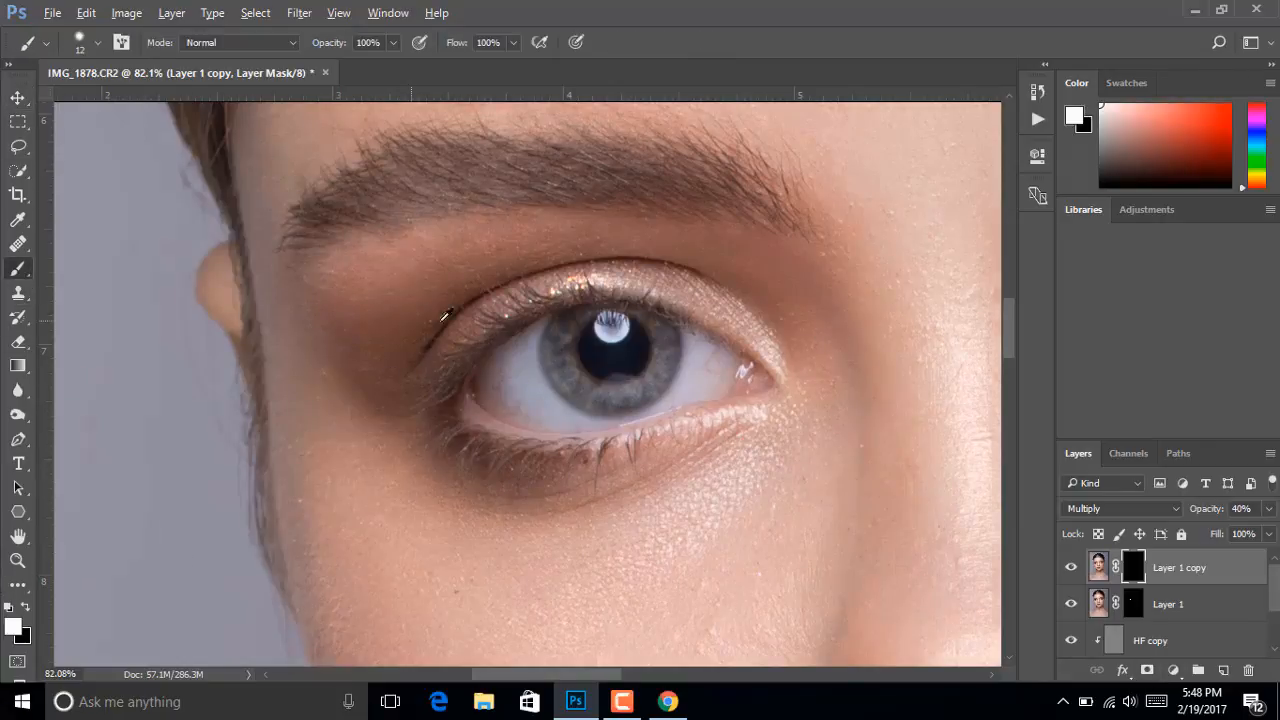
scroll(538, 368, up, 10)
mouse_move(578, 231)
mouse_down()
mouse_move(557, 266)
mouse_move(560, 371)
mouse_move(615, 430)
mouse_move(689, 466)
mouse_move(766, 466)
mouse_move(834, 437)
mouse_move(881, 382)
mouse_move(897, 306)
mouse_move(884, 230)
mouse_up()
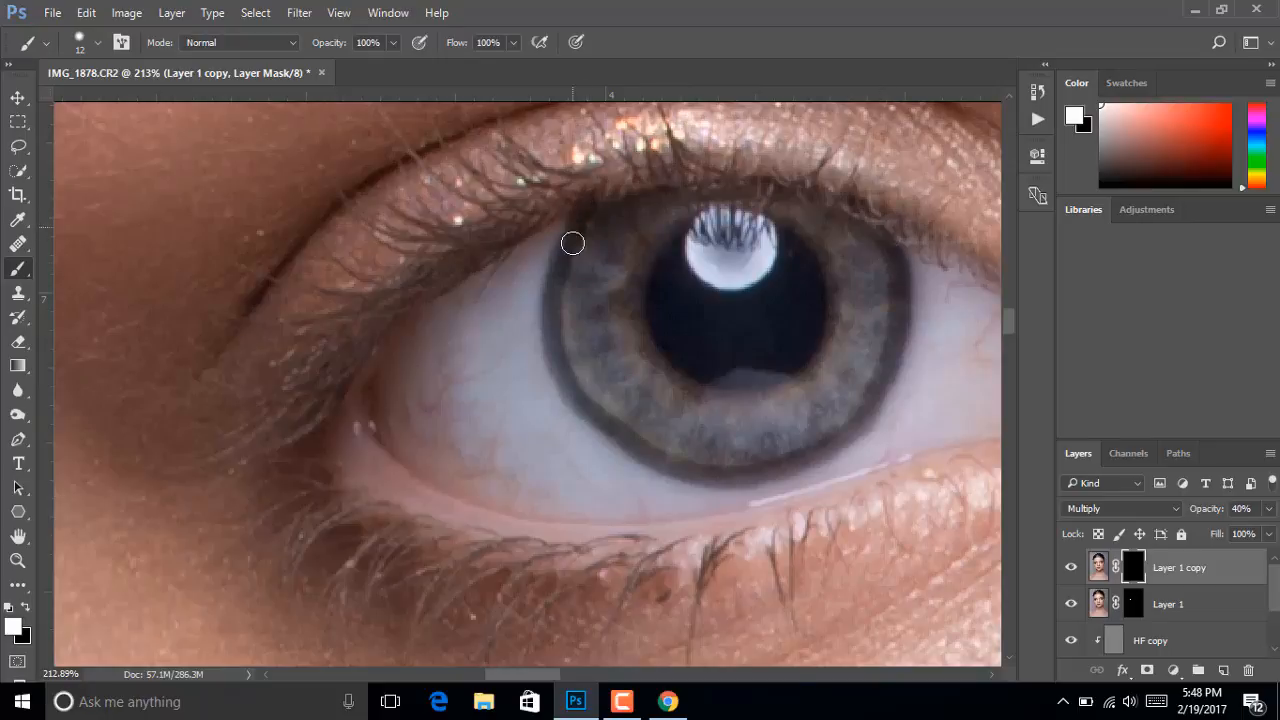
click(1269, 510)
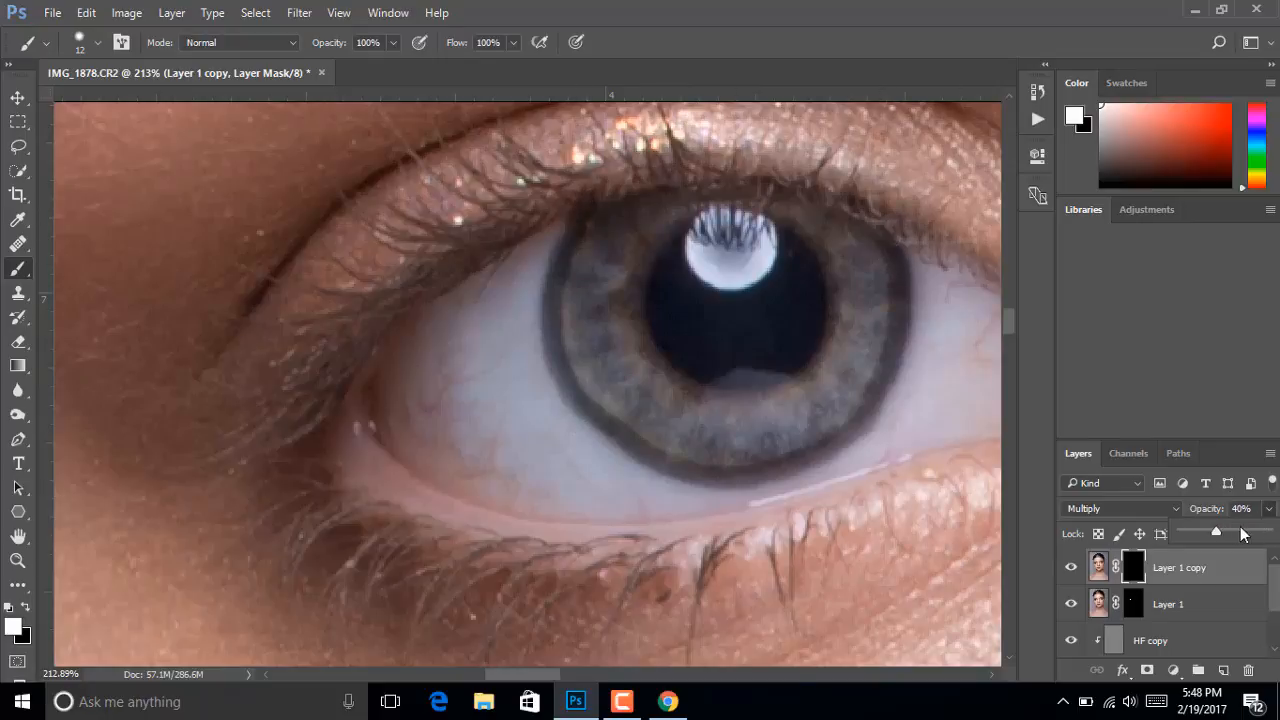
drag(1201, 531, 1195, 534)
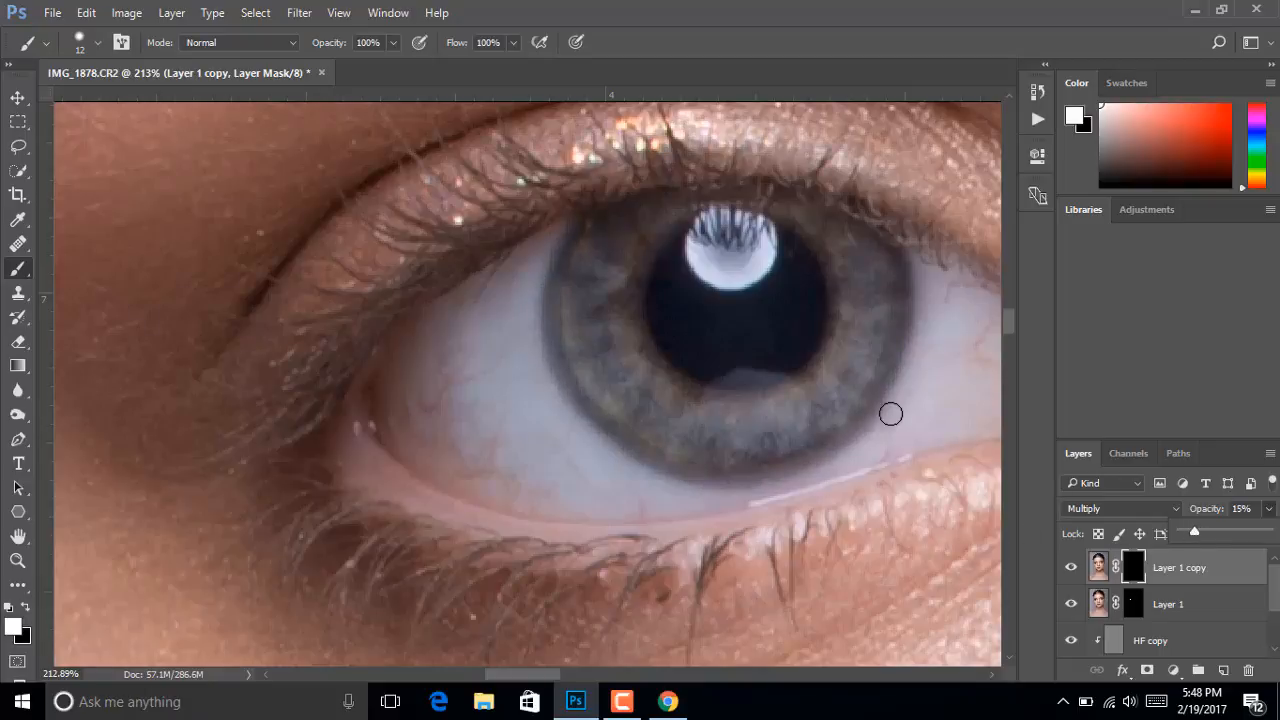
Check the darkened iris rim against the surrounding face and delete the Layer 1 copy layer
scroll(891, 413, down, 1)
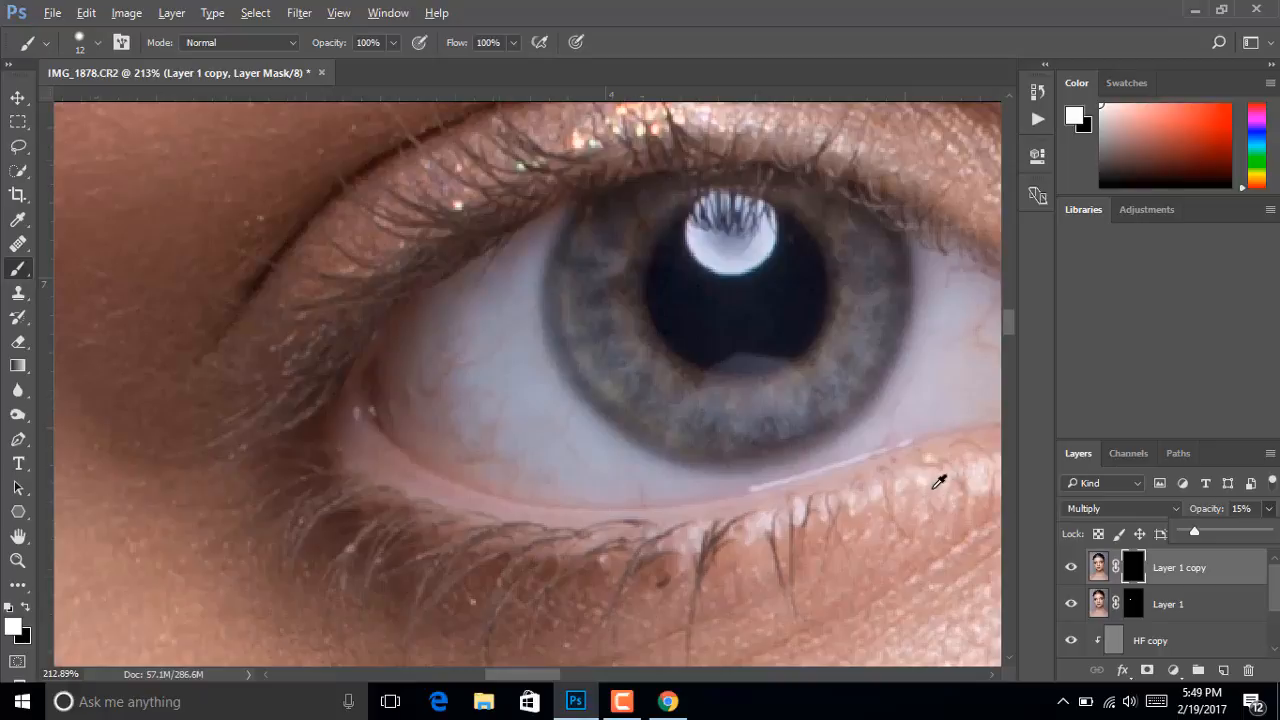
scroll(940, 477, down, 5)
drag(865, 410, 588, 326)
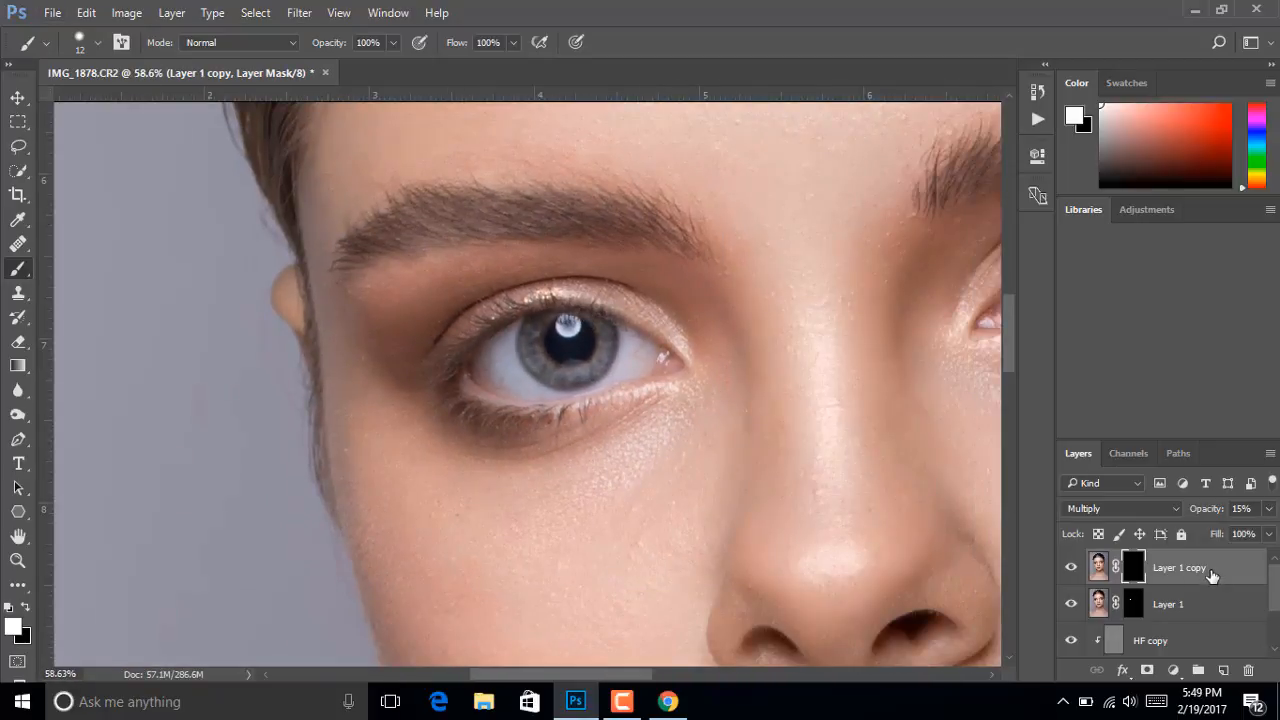
drag(1189, 567, 1247, 668)
Examine the retouched eyes, skin, nose, lips, chin and neck up close and against the whole portrait
scroll(666, 437, down, 4)
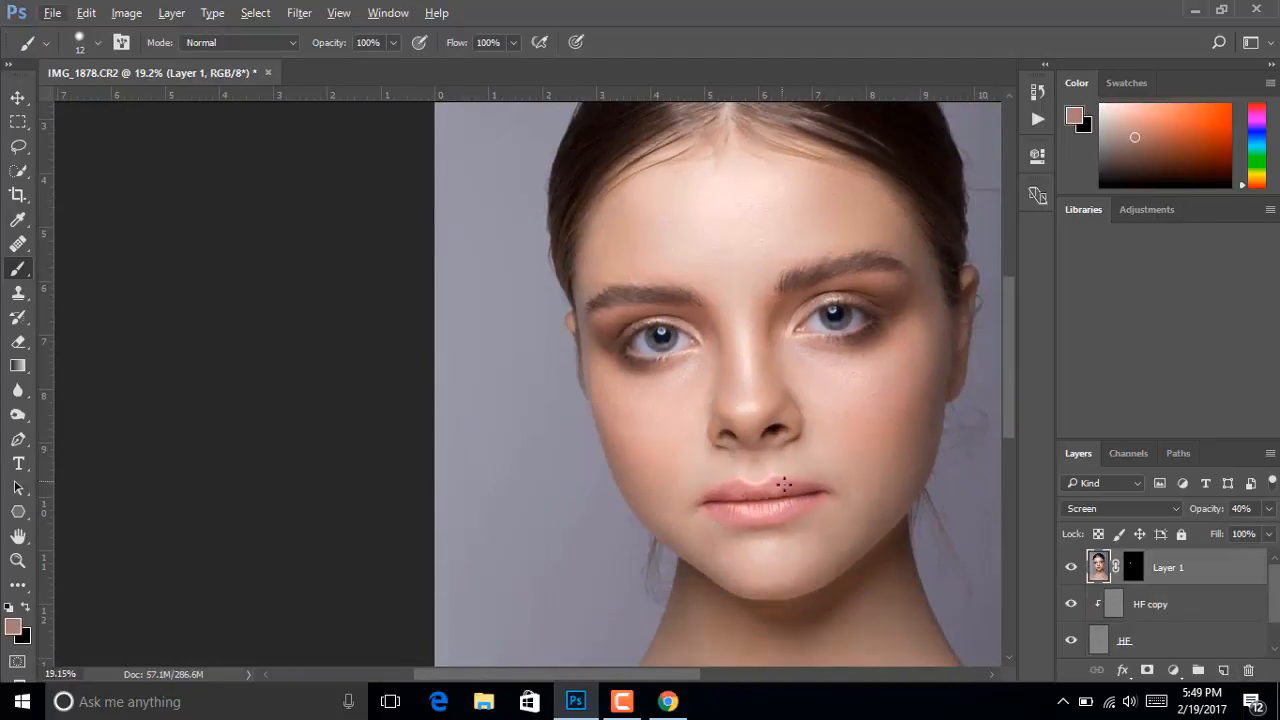
scroll(784, 485, up, 3)
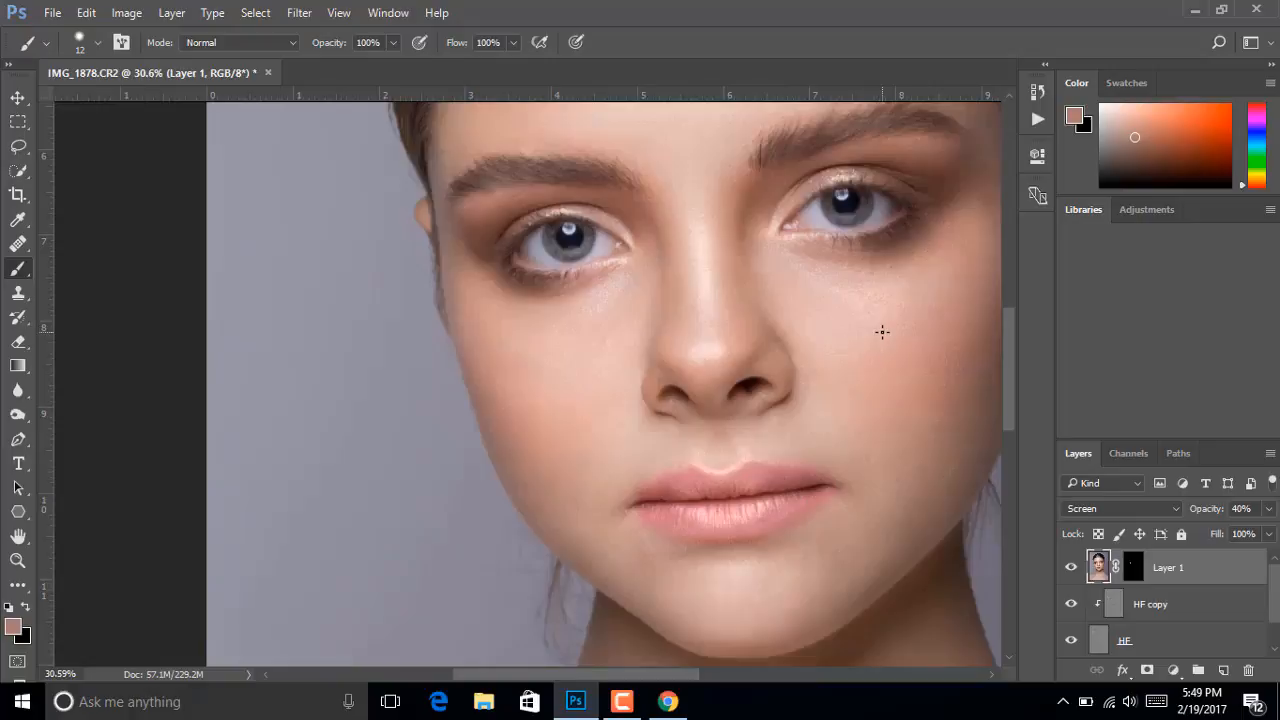
scroll(800, 350, up, 4)
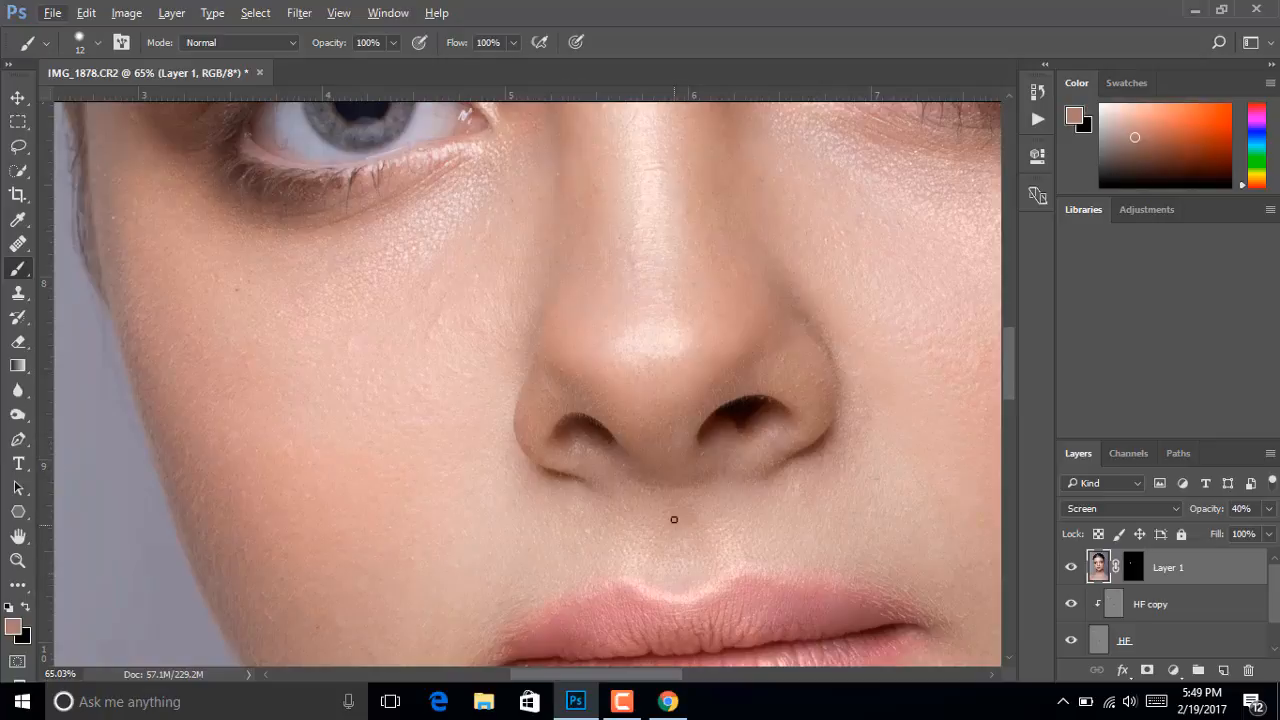
scroll(740, 570, down, 6)
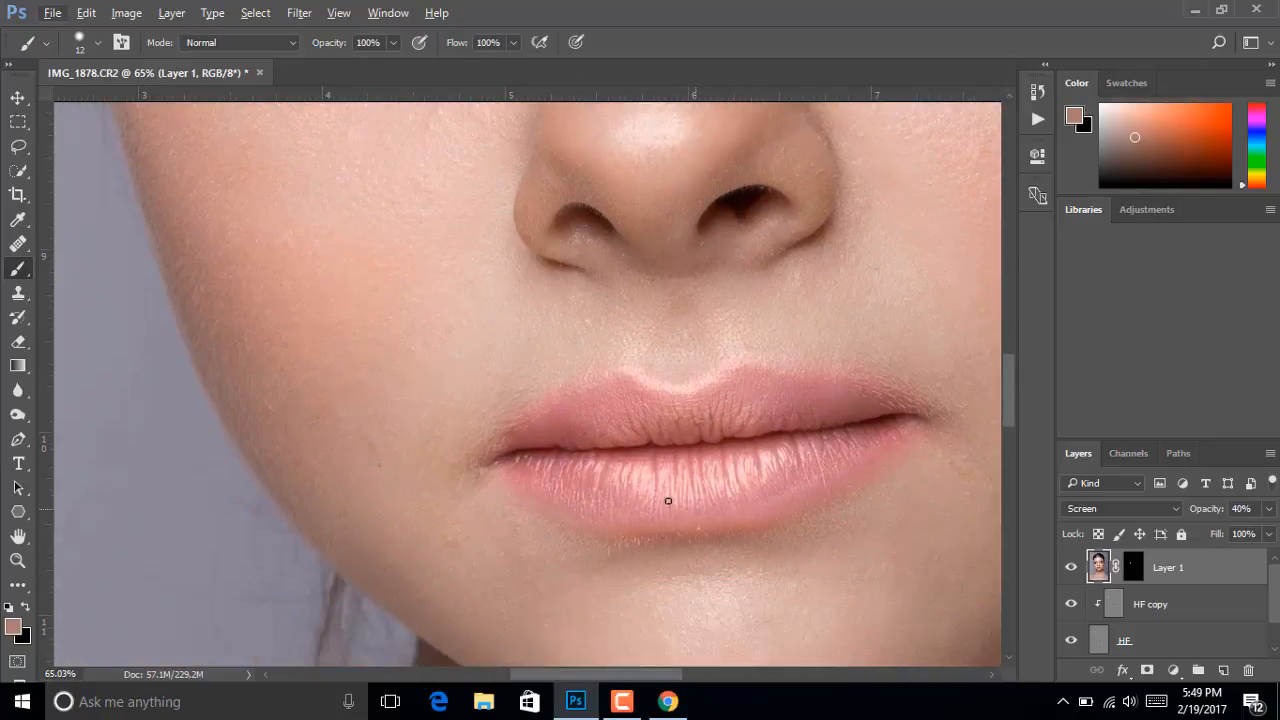
scroll(723, 419, down, 3)
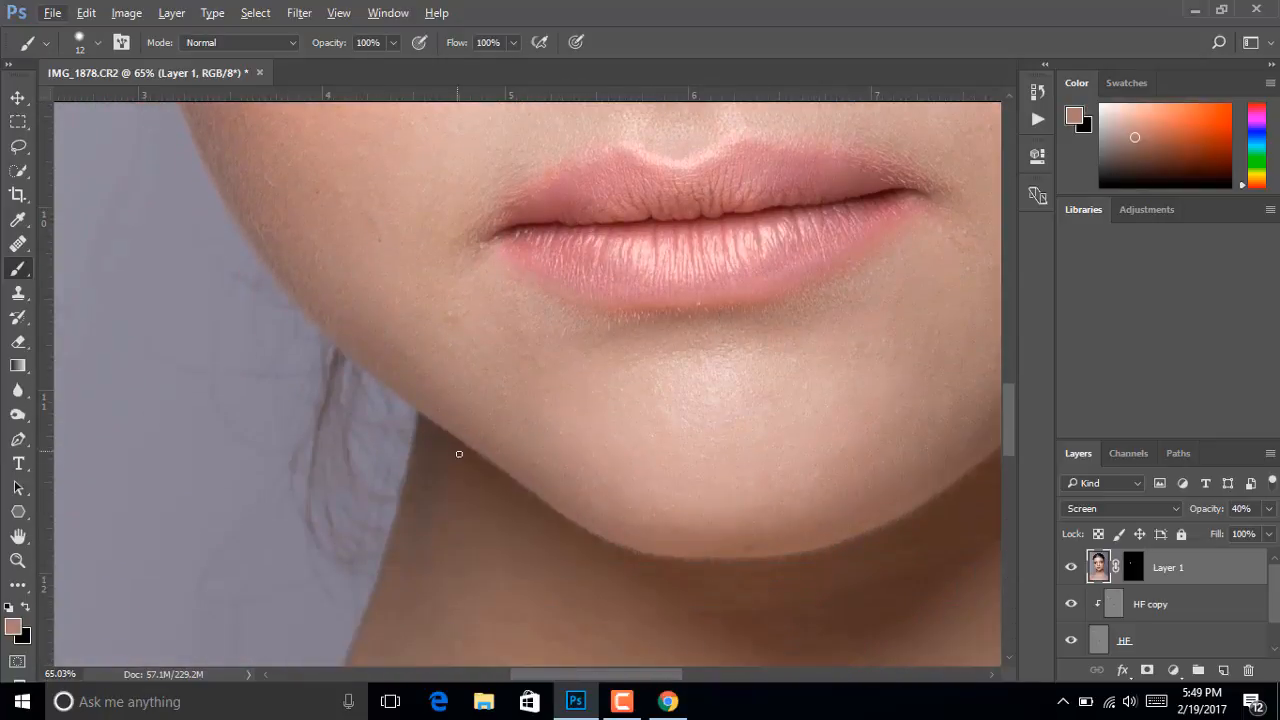
scroll(171, 232, up, 5)
scroll(282, 506, down, 2)
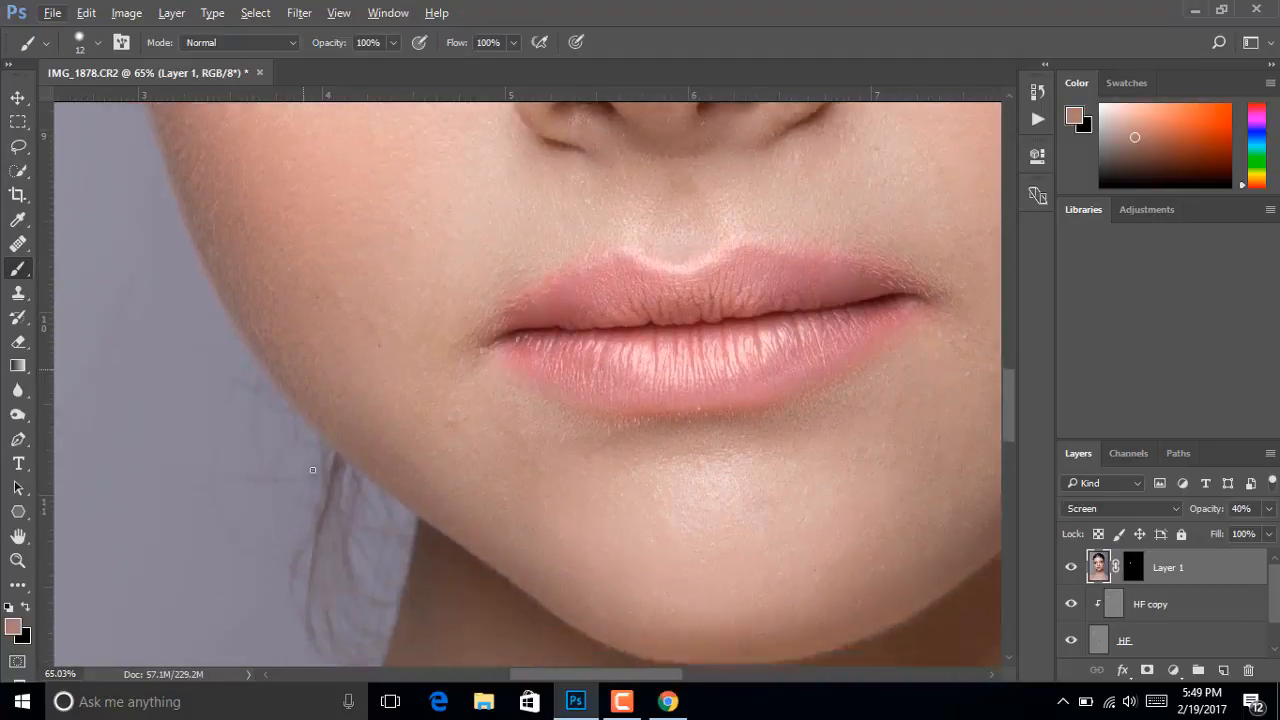
scroll(204, 313, up, 5)
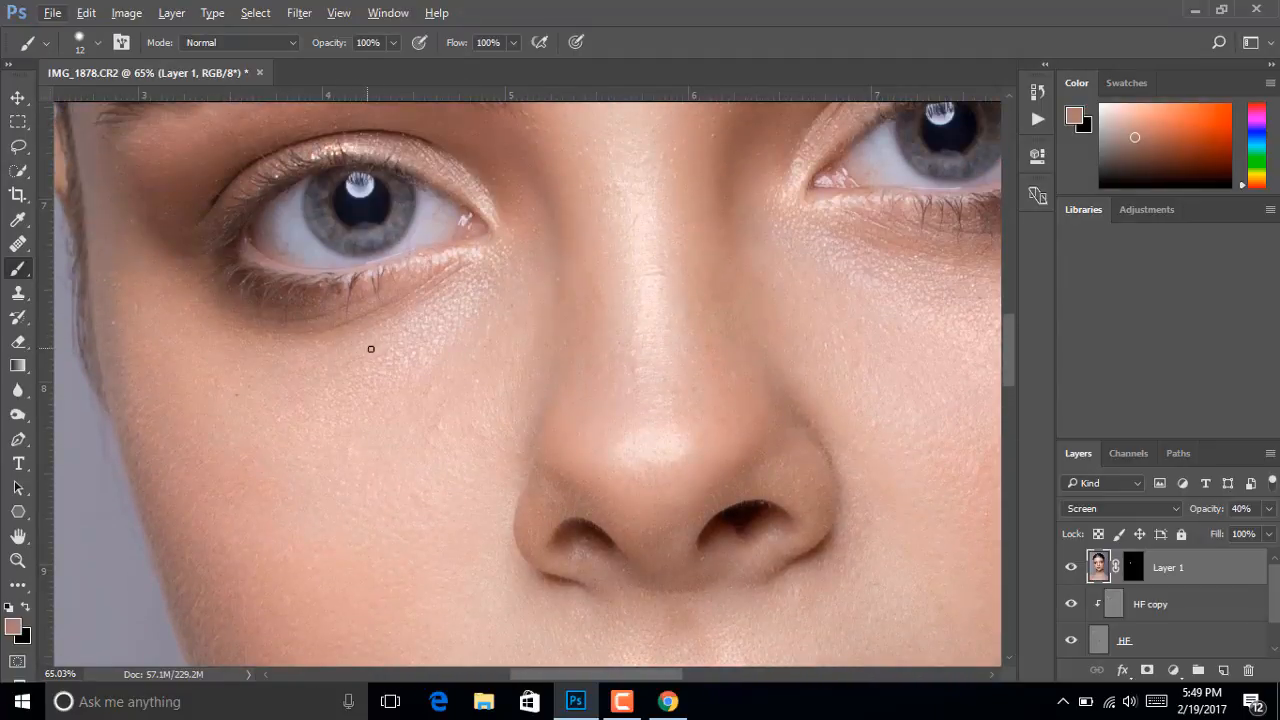
scroll(373, 348, down, 1)
scroll(460, 331, up, 4)
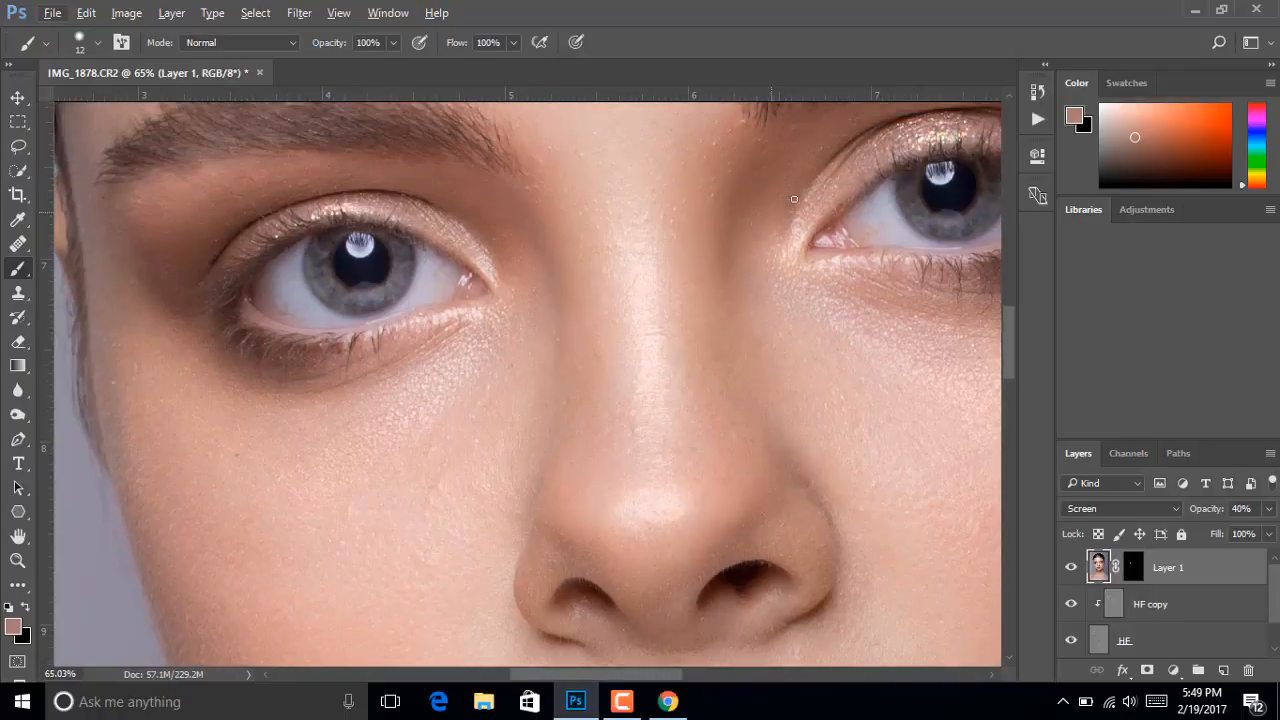
scroll(731, 286, down, 5)
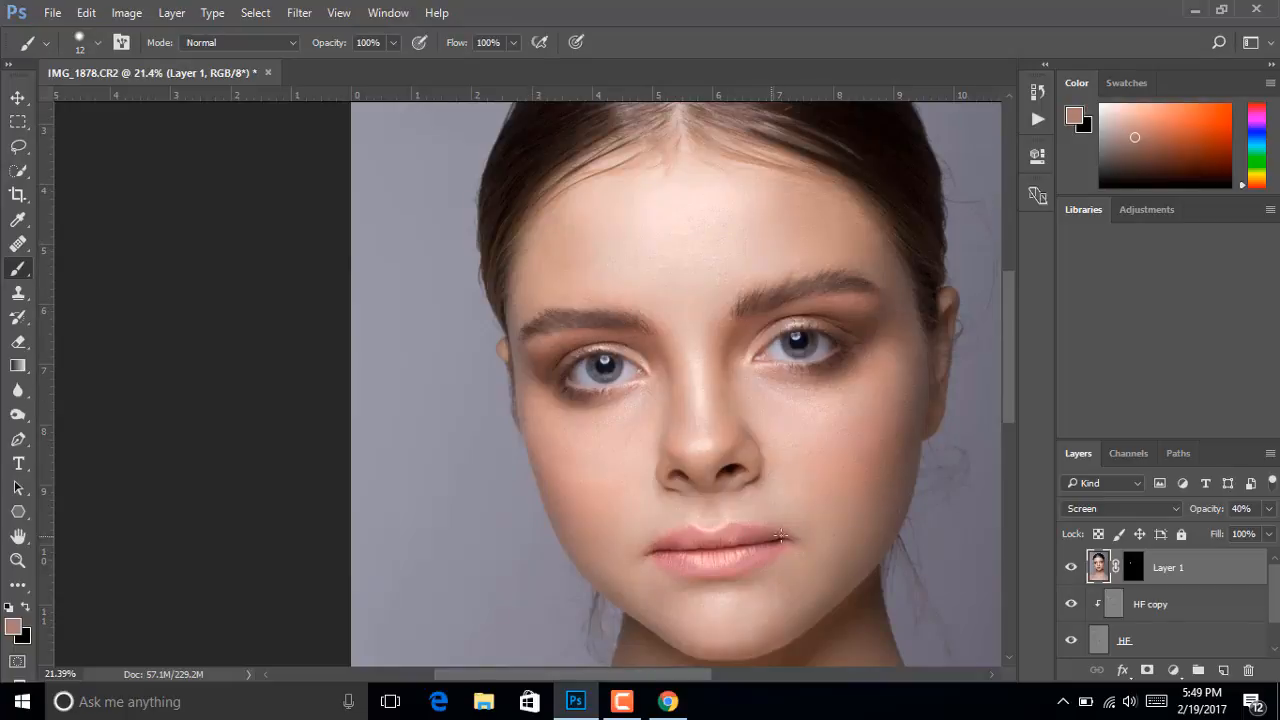
scroll(781, 535, down, 2)
scroll(705, 525, up, 5)
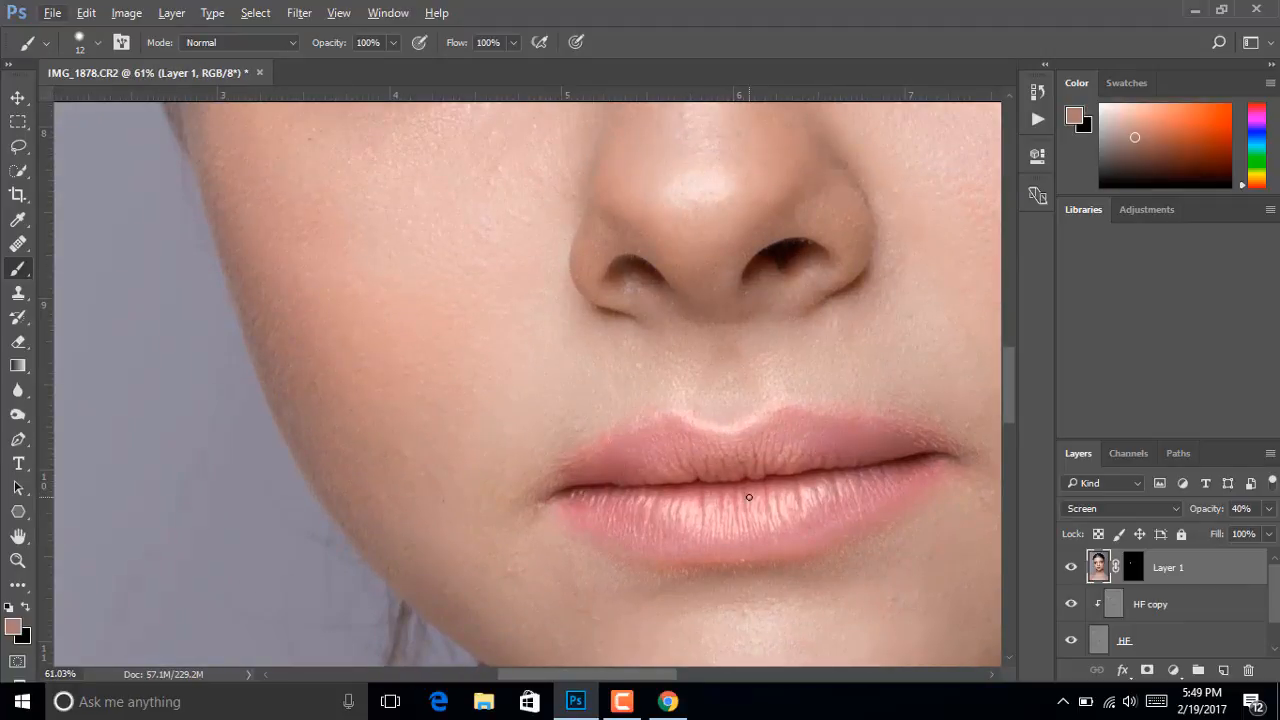
scroll(745, 522, down, 10)
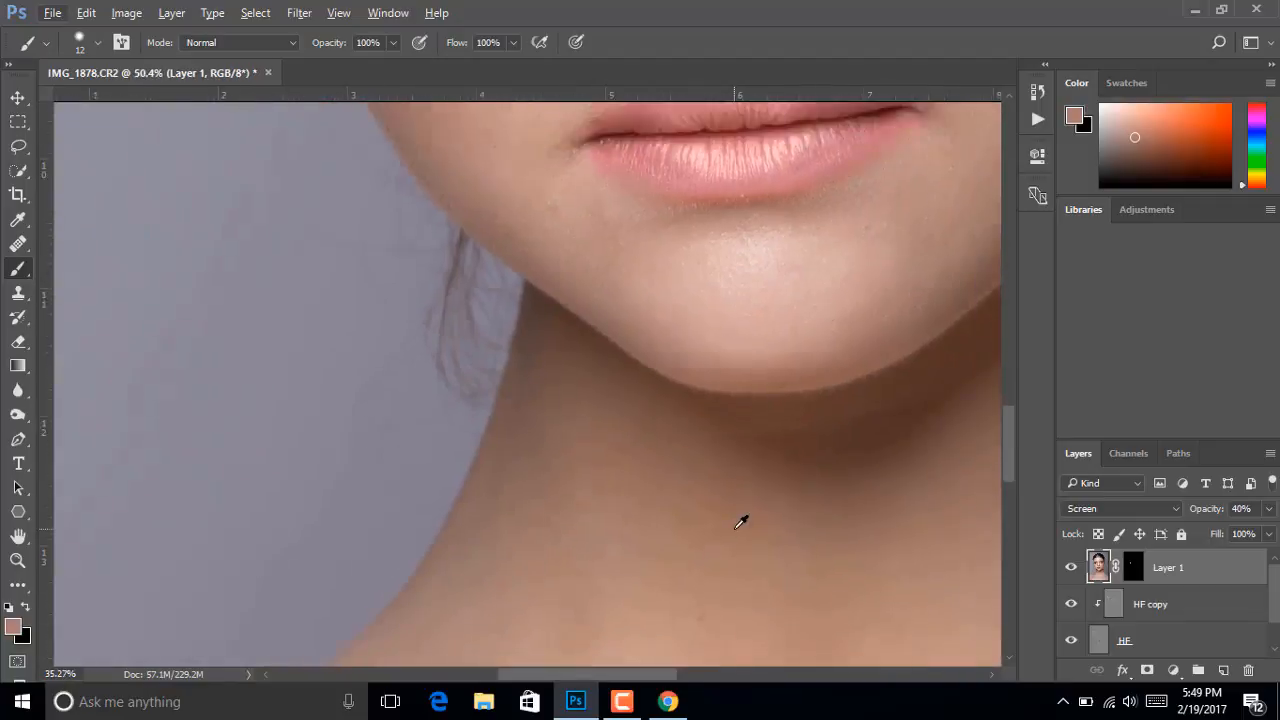
scroll(741, 518, down, 4)
scroll(741, 518, down, 1)
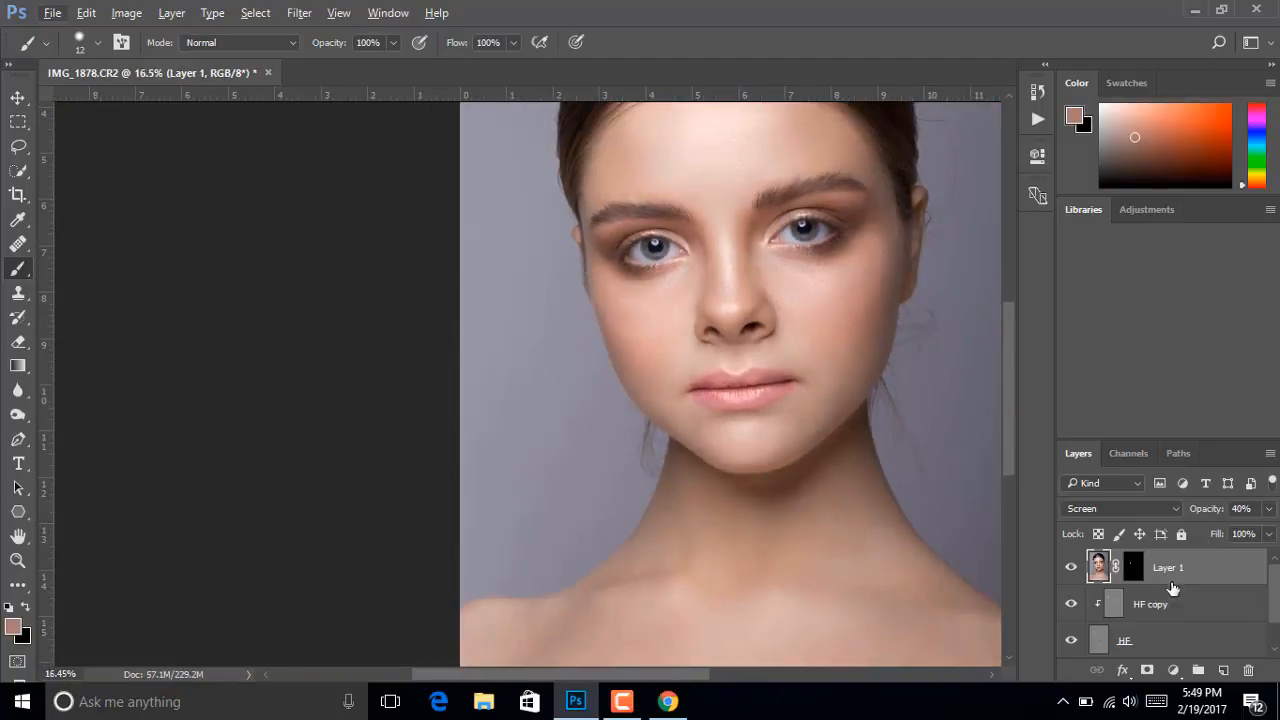
Add a Curves adjustment layer above Layer 1 and raise the RGB curve's midtones slightly to brighten the portrait
click(1172, 670)
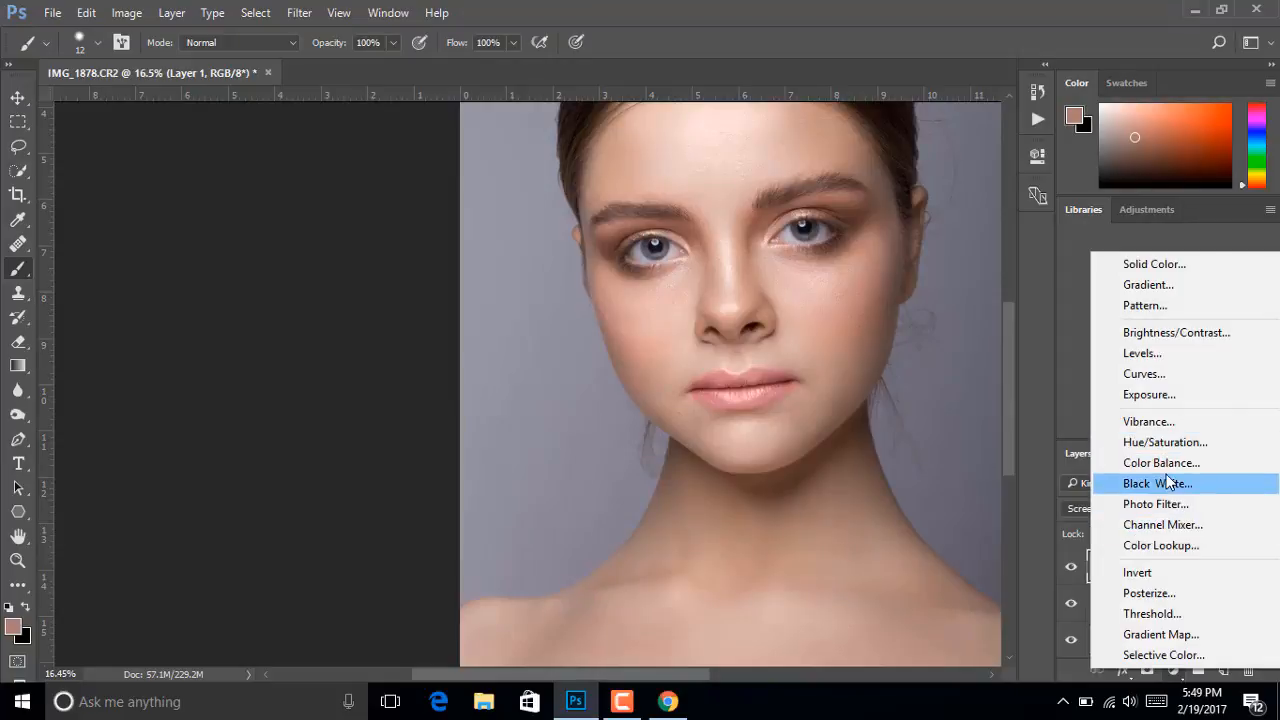
click(1164, 383)
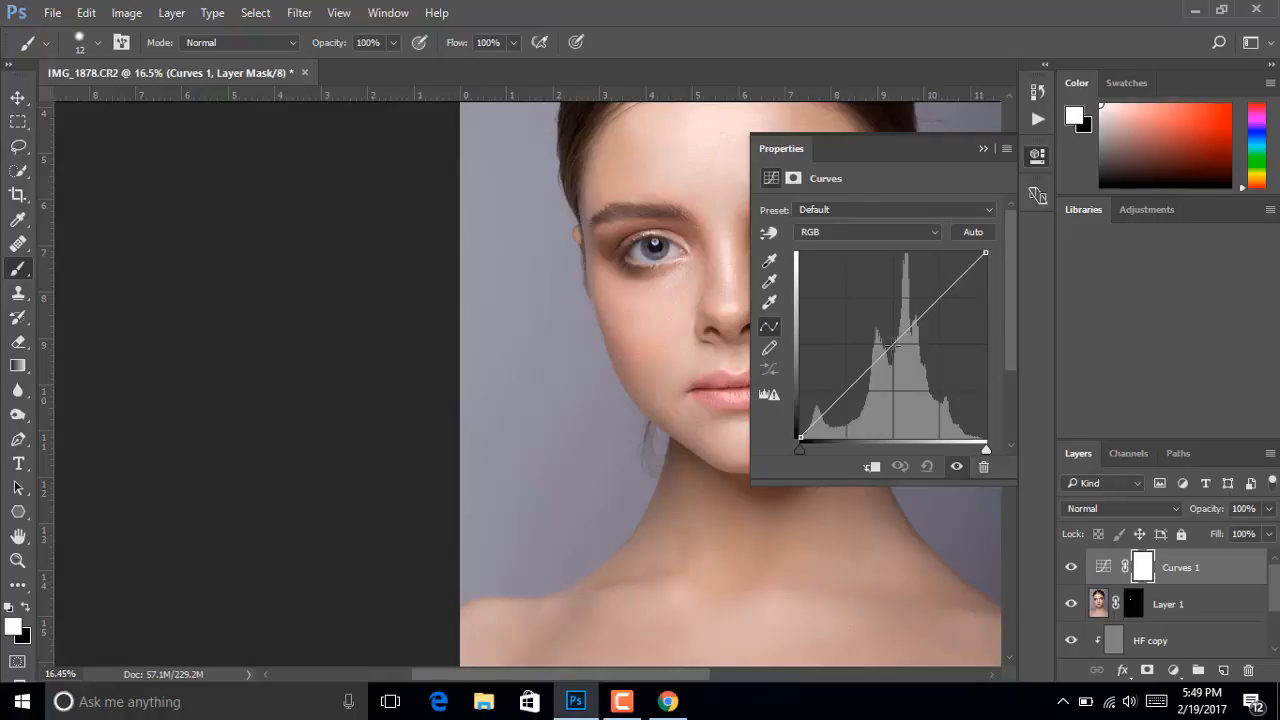
drag(892, 345, 883, 336)
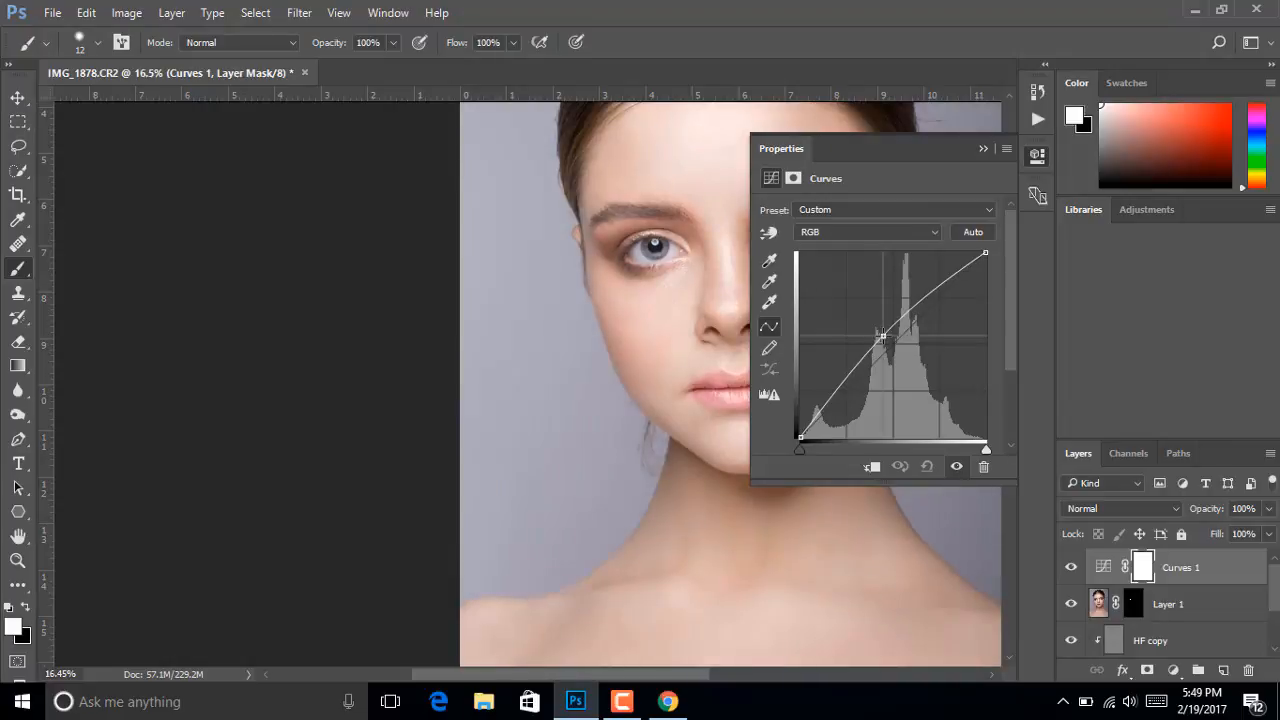
click(910, 307)
click(978, 149)
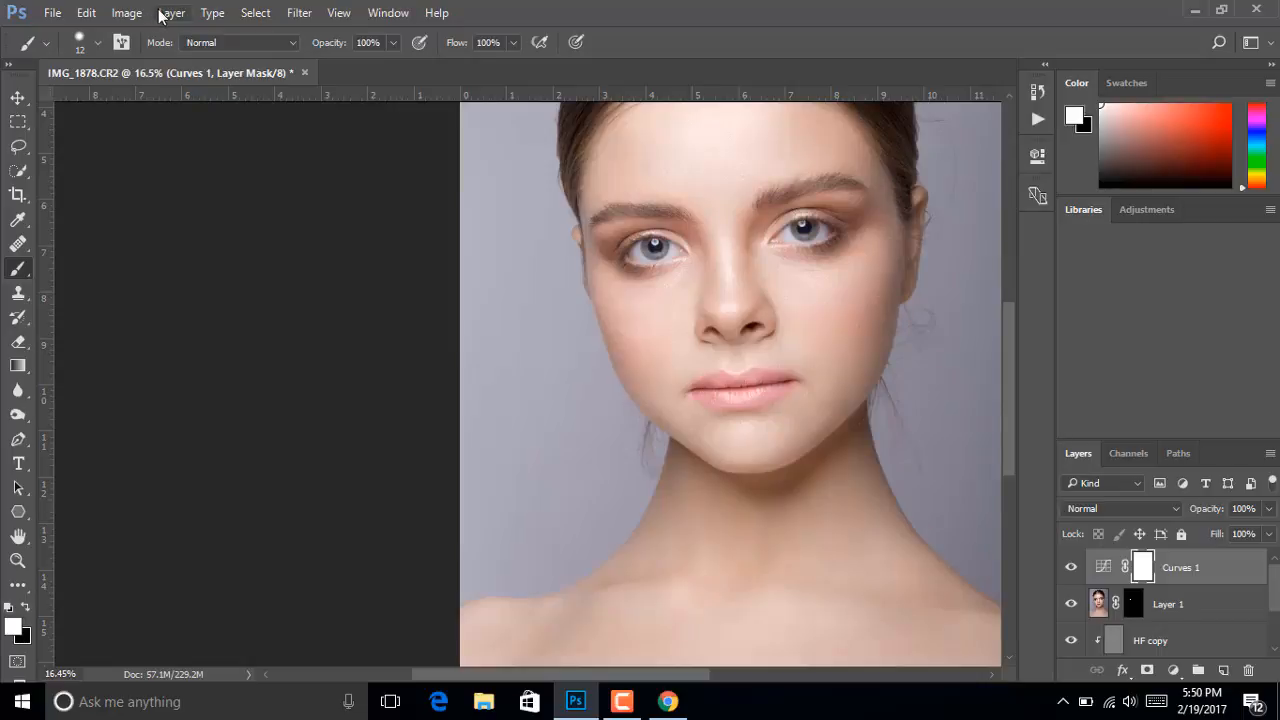
Invert the Curves 1 layer mask to black to hide the brightening
click(126, 14)
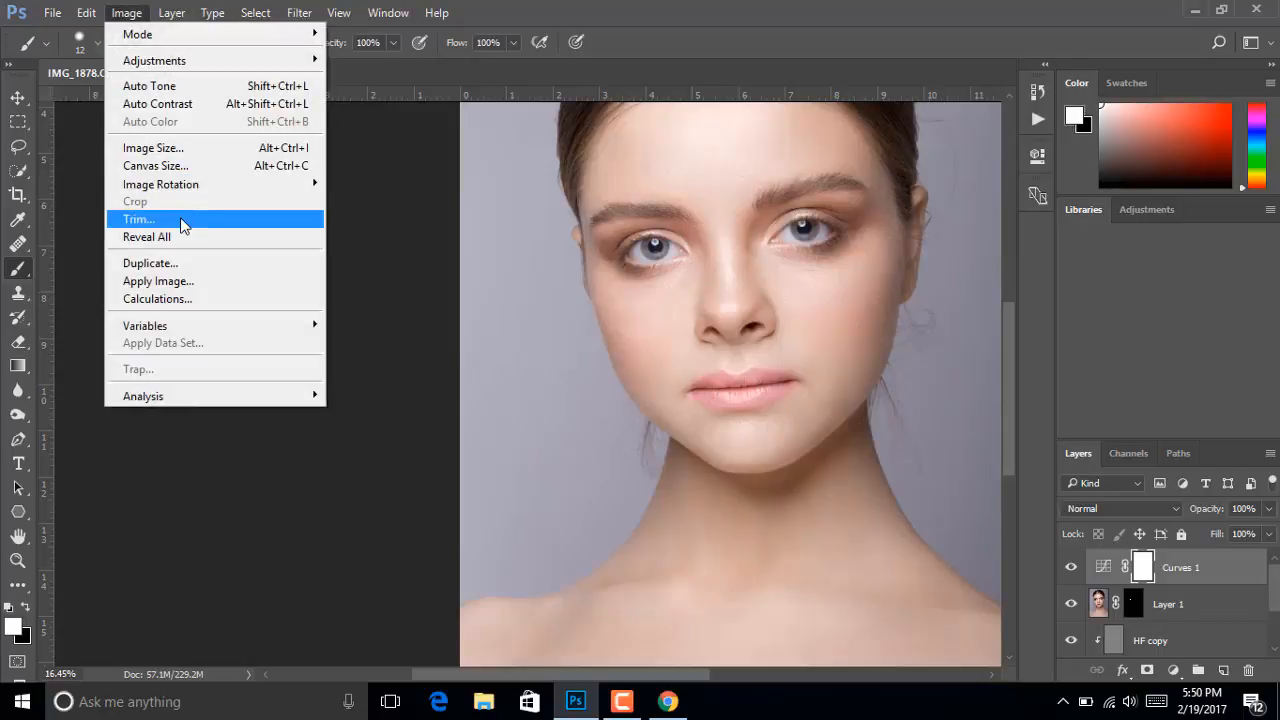
mouse_move(192, 14)
mouse_move(126, 14)
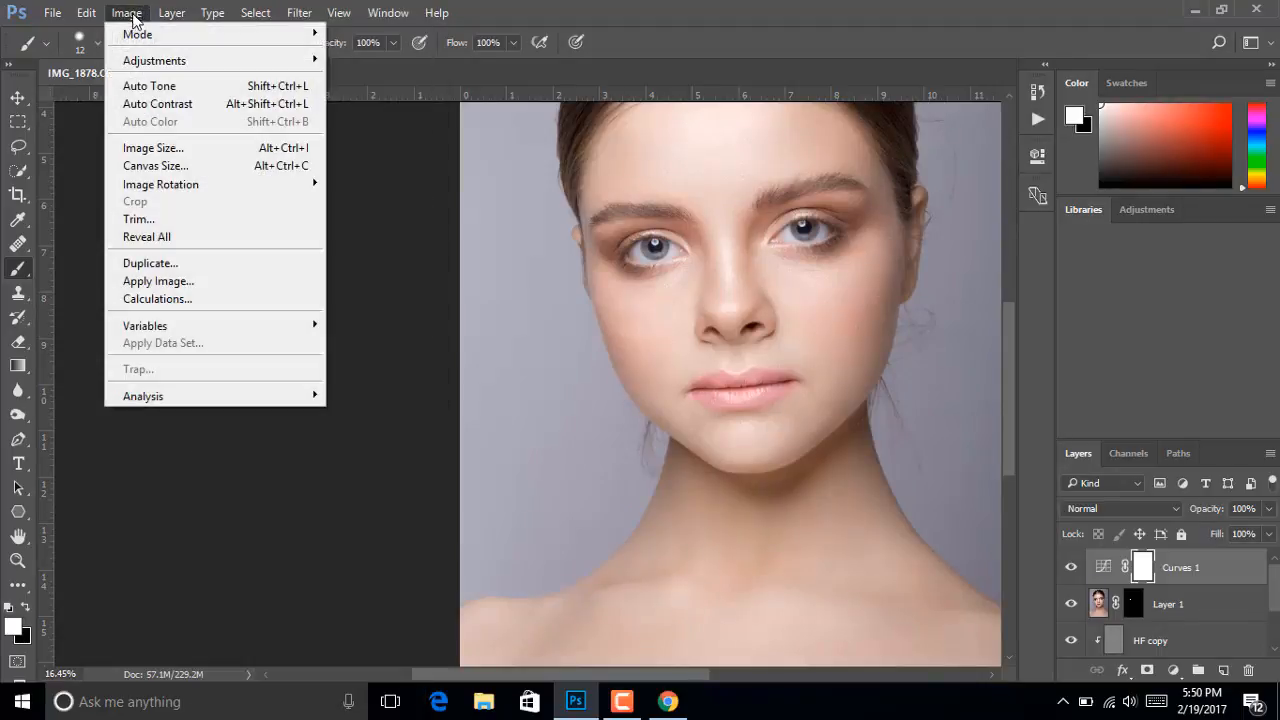
mouse_move(141, 62)
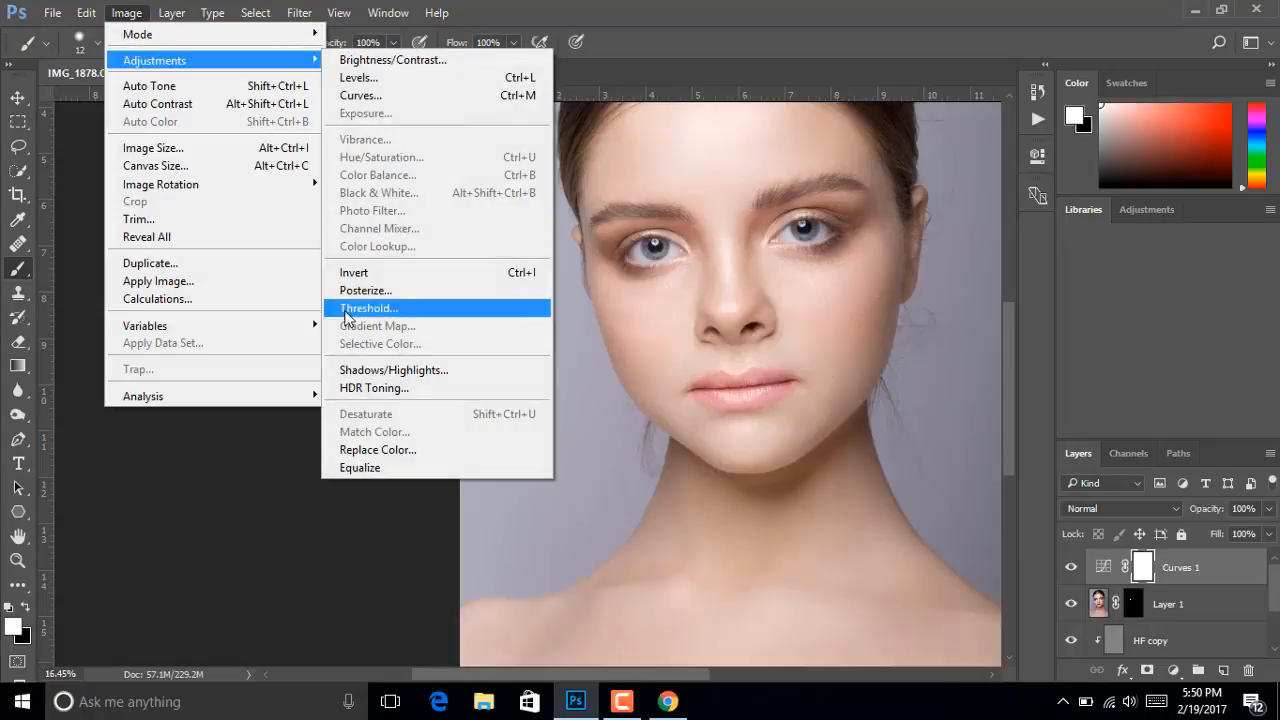
click(415, 274)
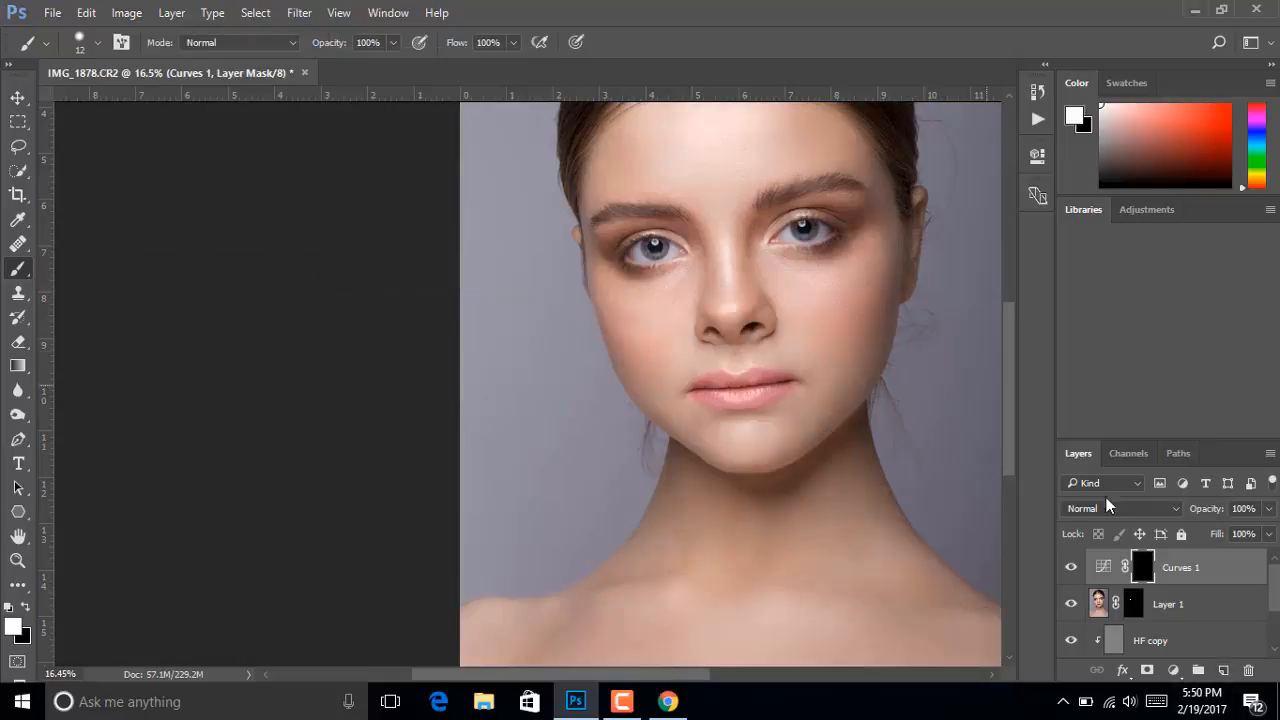
Add another Curves adjustment layer above Curves 1, lower its RGB midtones slightly, and invert its mask to black
click(1173, 670)
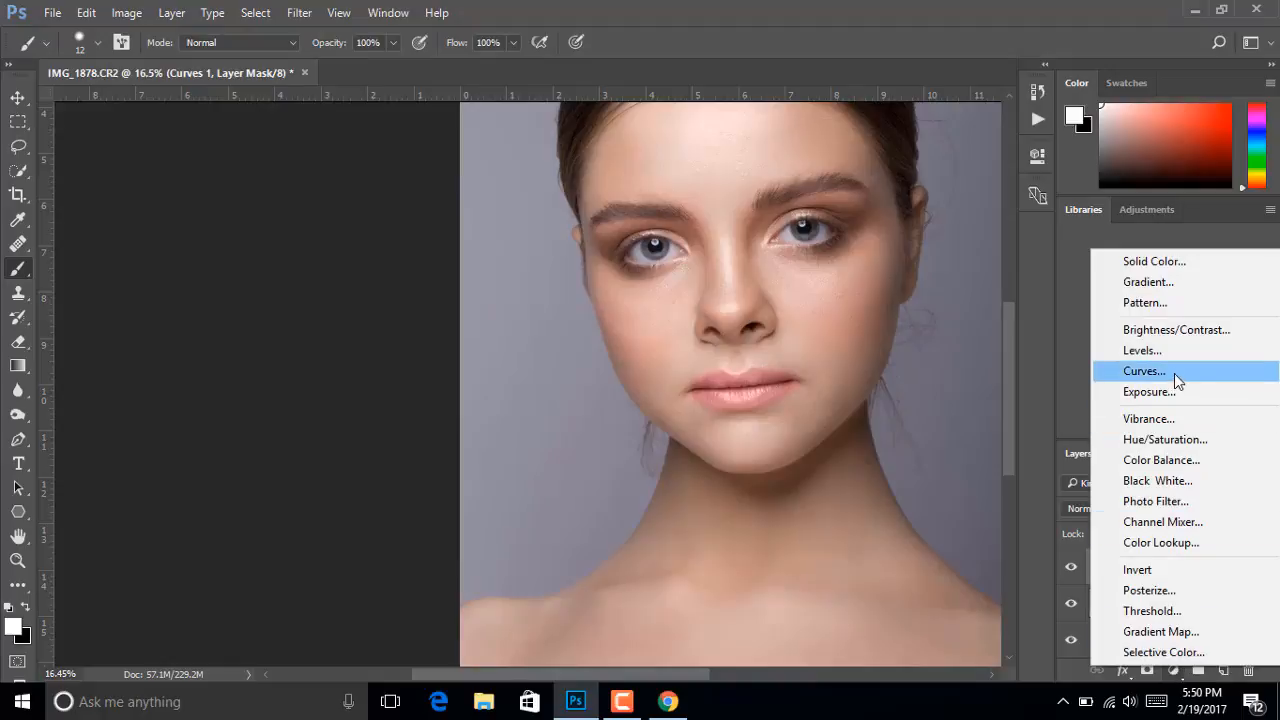
click(1144, 371)
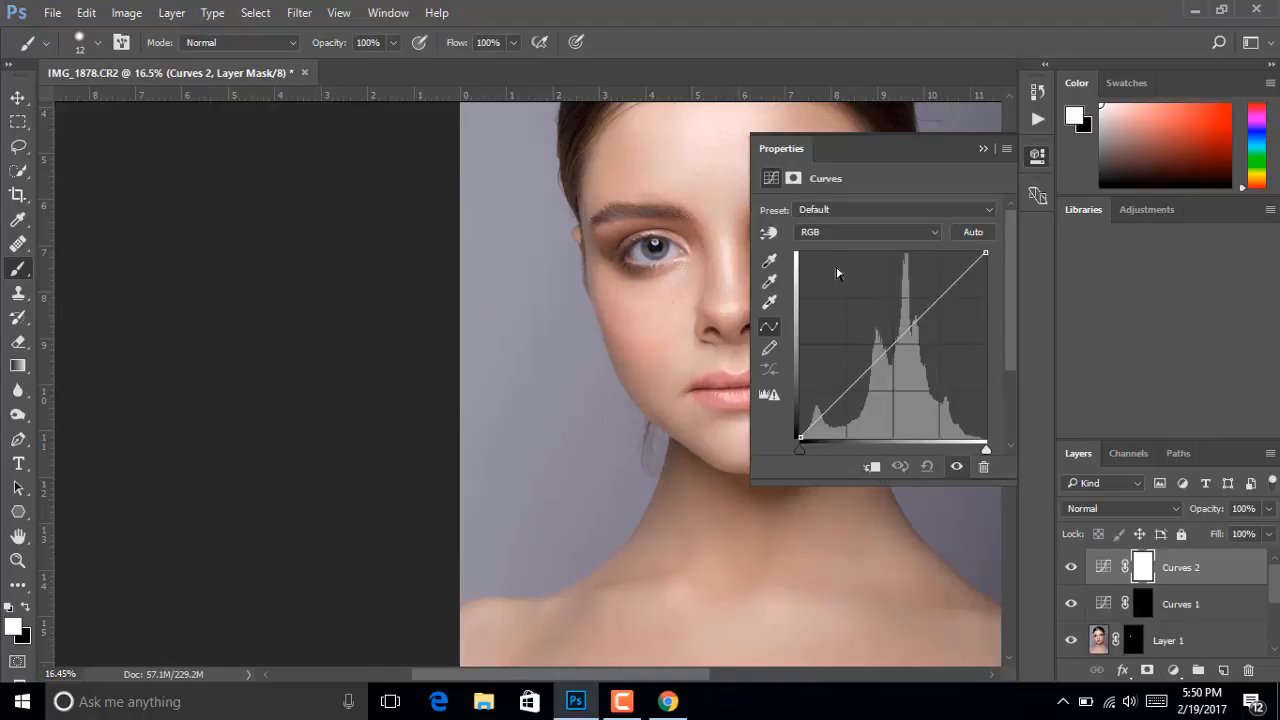
drag(897, 338, 903, 352)
click(986, 149)
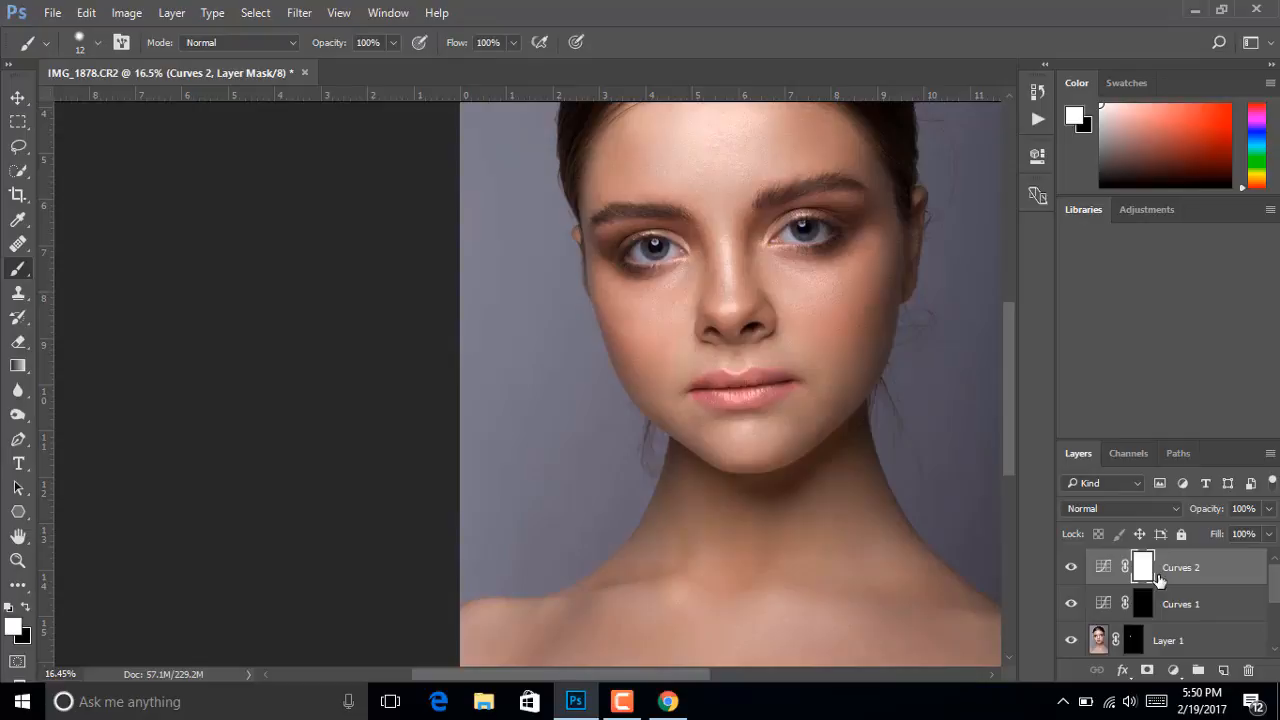
key(ctrl+i)
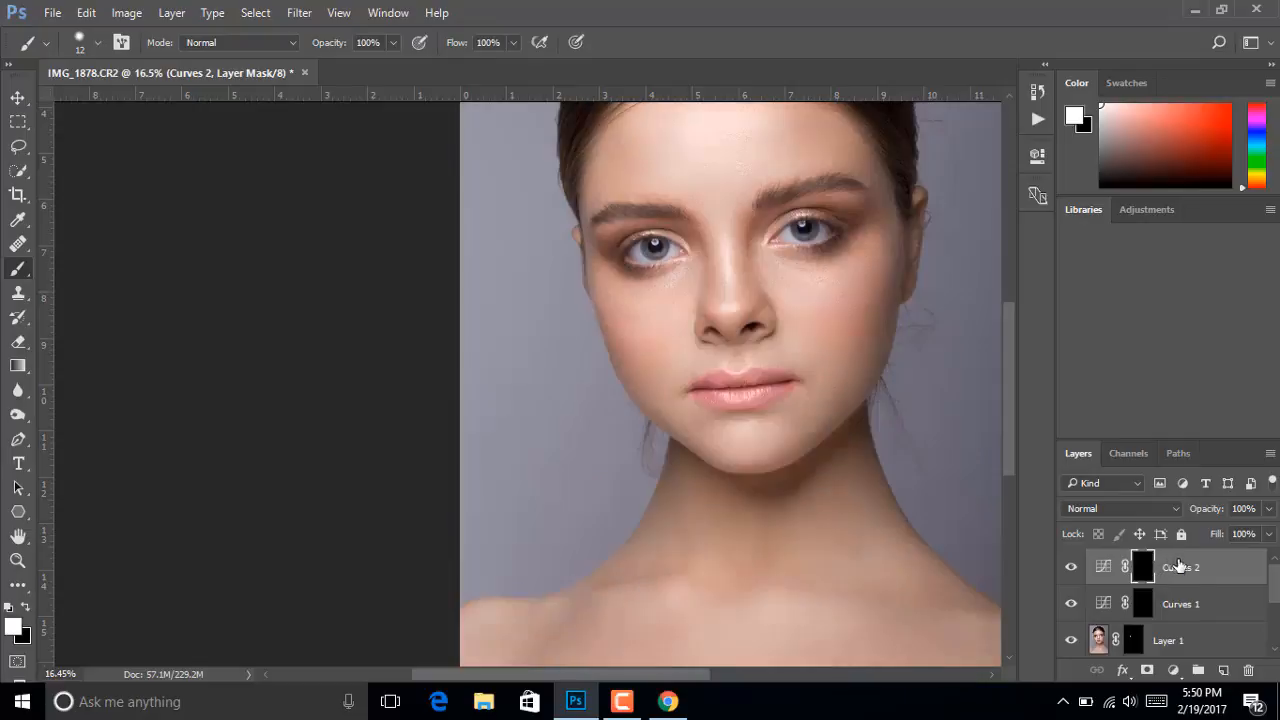
Rename the darkening Curves 2 layer Burn and the brightening Curves 1 layer Dodge
double_click(1195, 571)
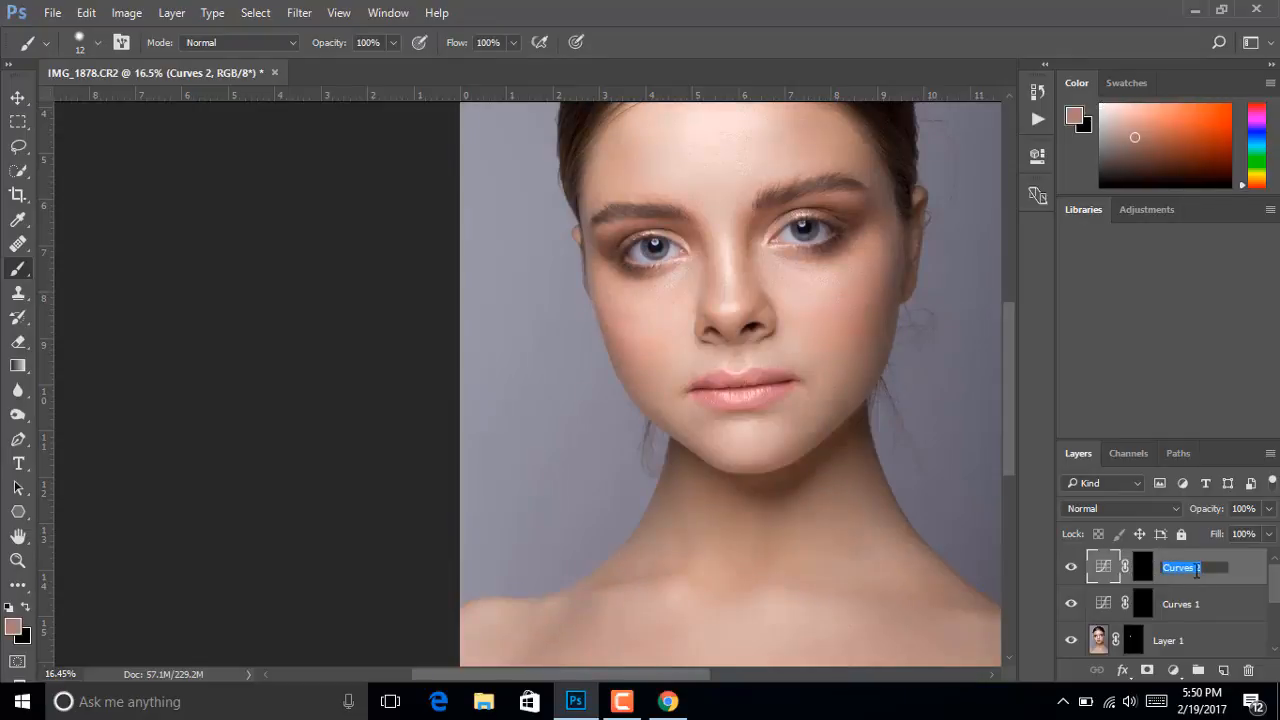
text(Burn)
key(Tab)
text(D)
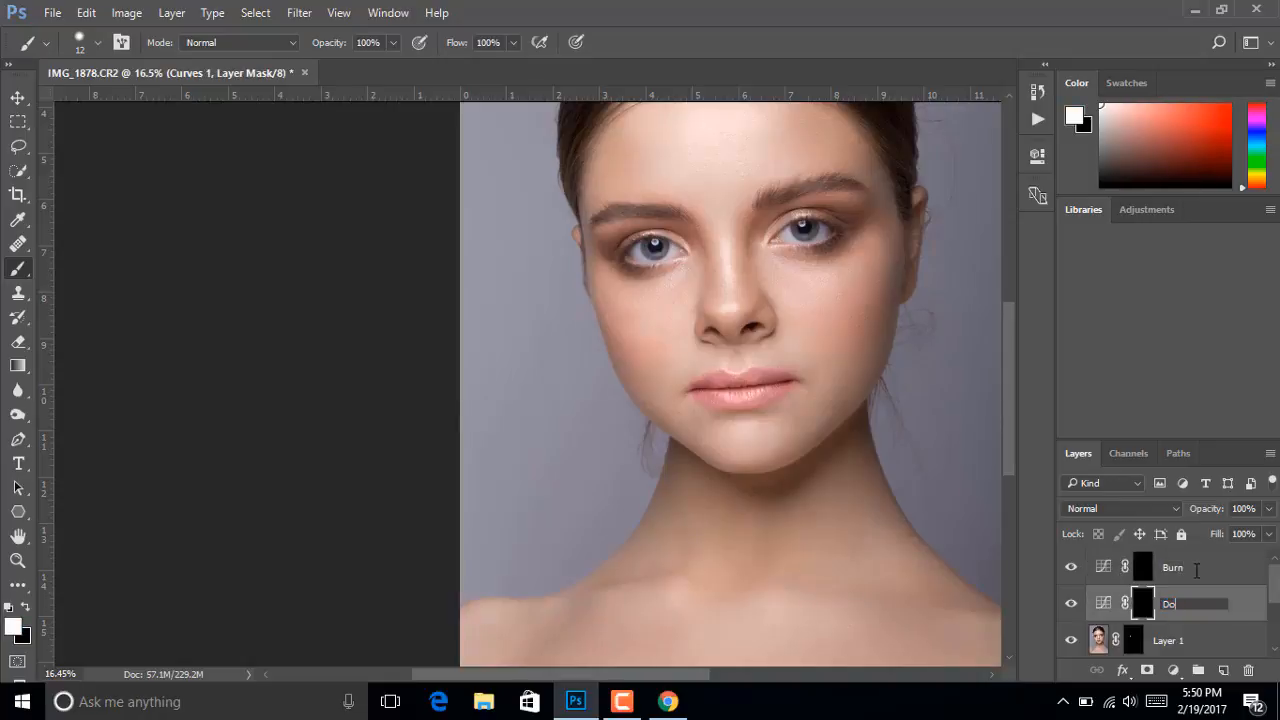
text(odge)
key(Return)
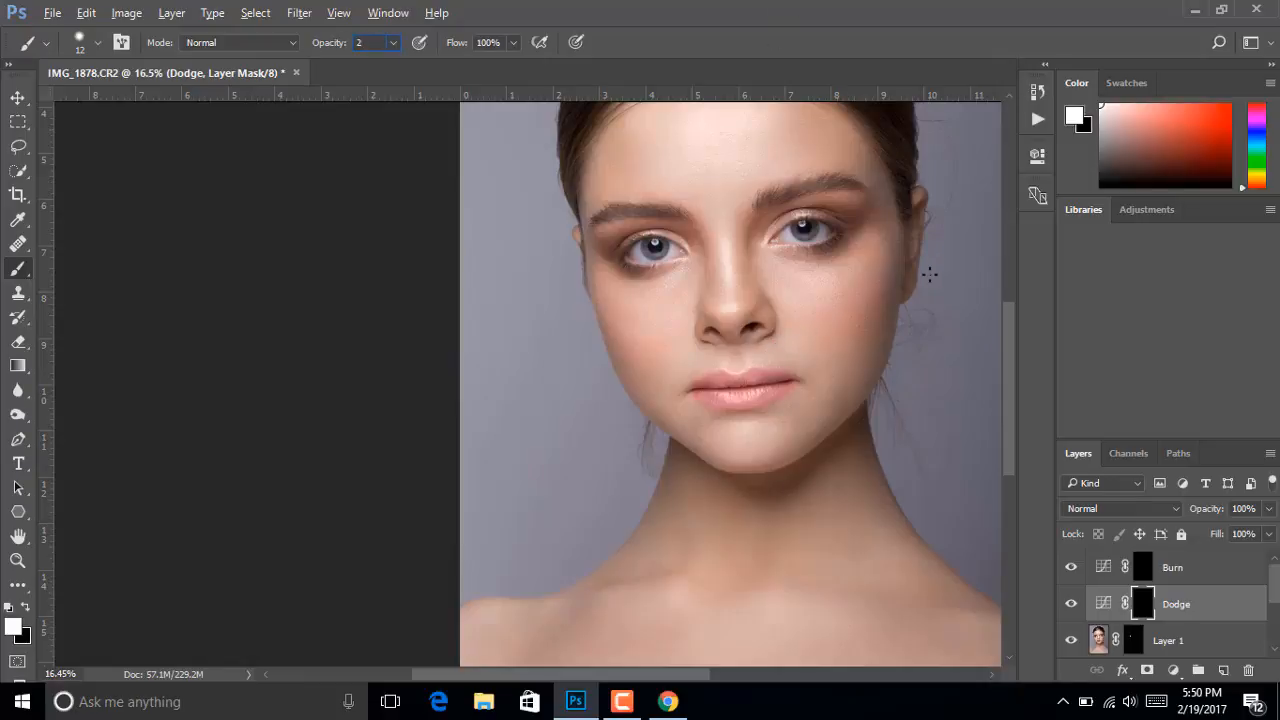
Paint white at 2% brush opacity on the Dodge mask along the nose bridge and between the brows, reducing the brush size to 146
ctrl+click(820, 352)
ctrl+click(826, 352)
ctrl+click(826, 352)
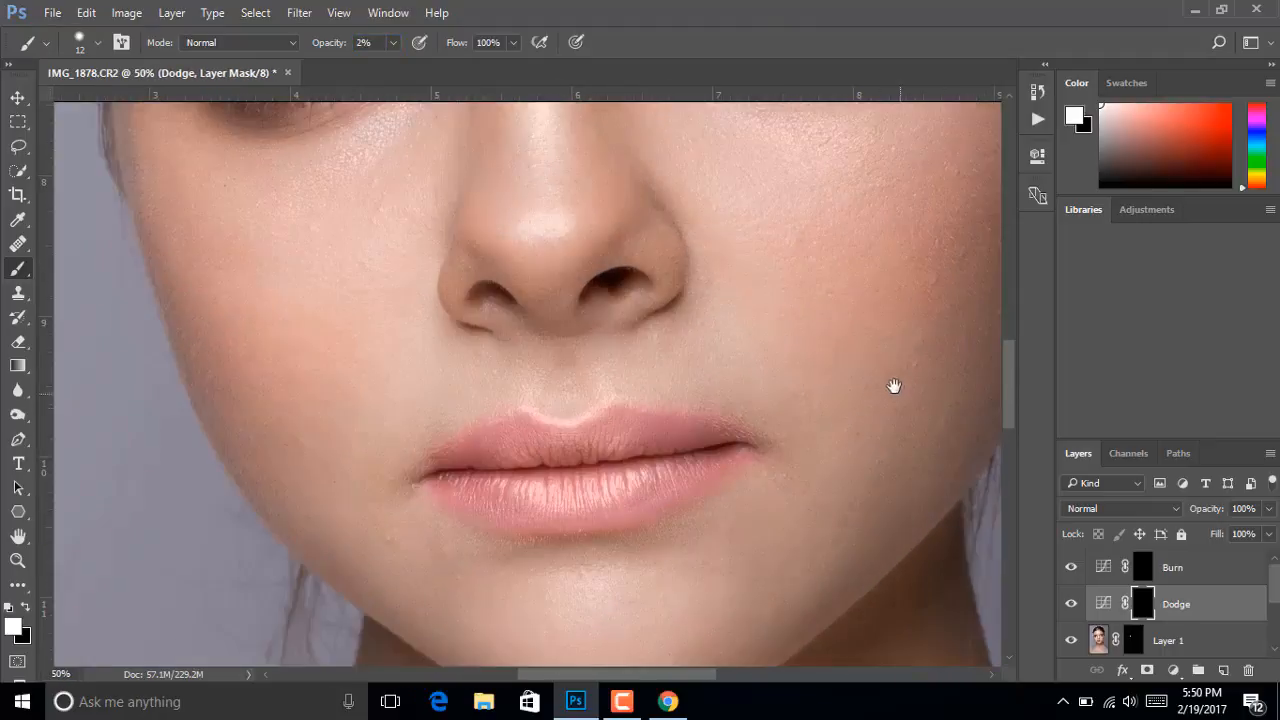
drag(942, 384, 756, 392)
scroll(586, 363, down, 5)
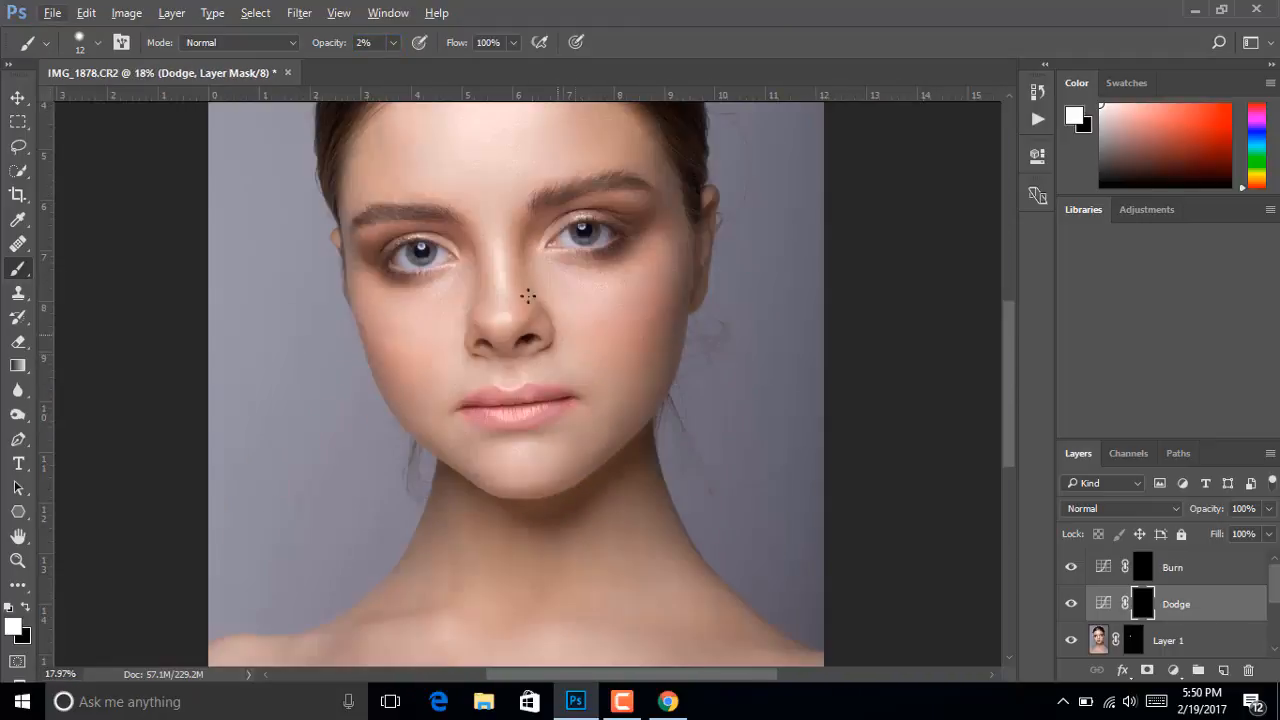
drag(547, 216, 569, 316)
drag(499, 243, 580, 262)
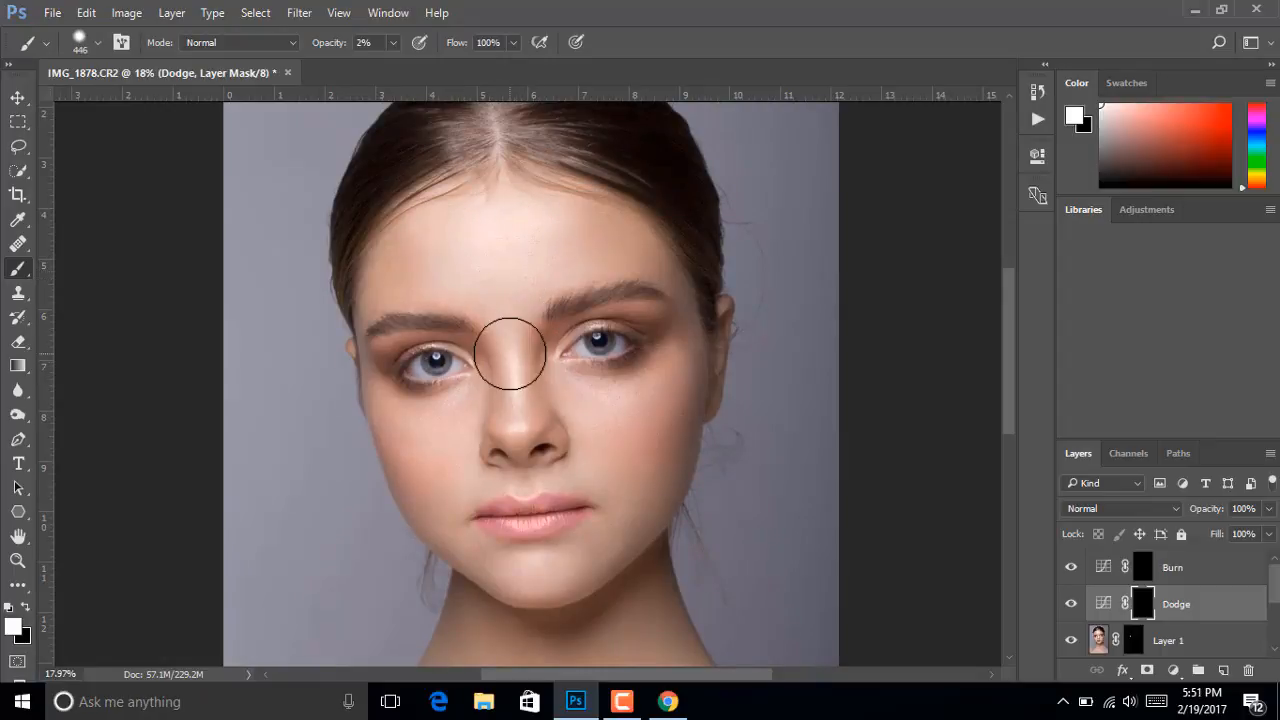
drag(510, 356, 477, 361)
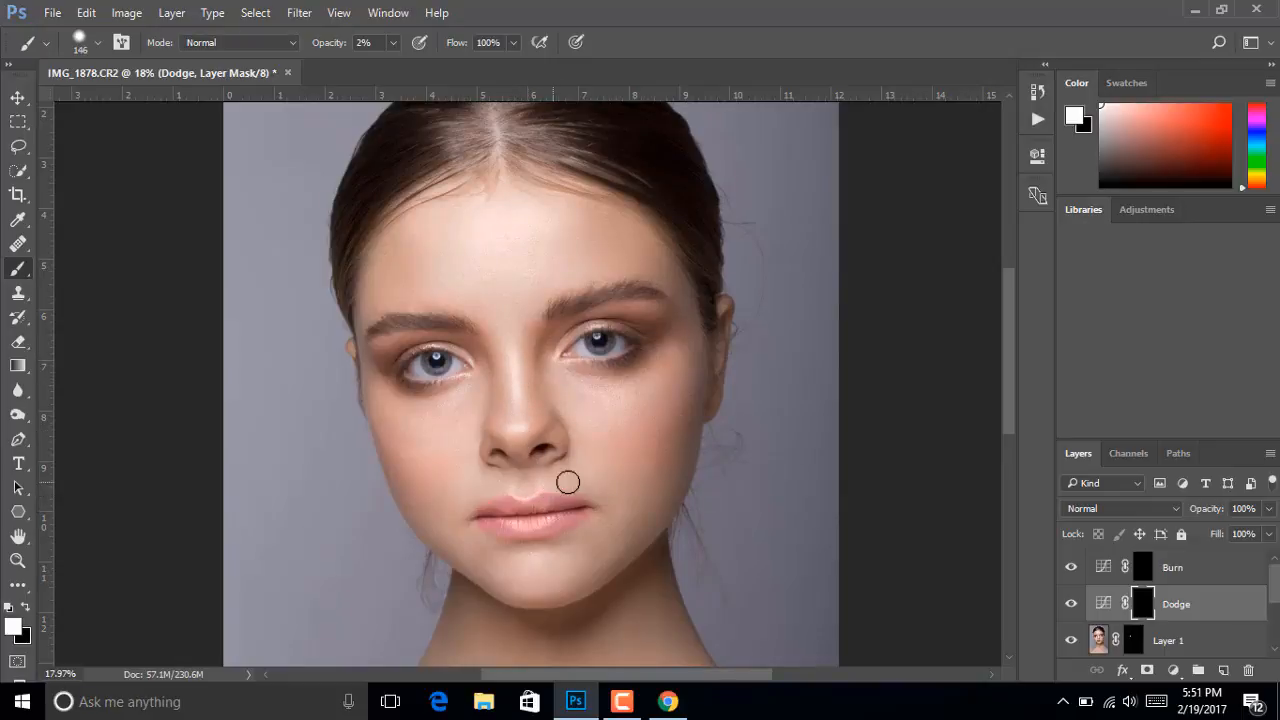
Brighten both cheeks on the Dodge mask with a size 357 white brush at 2% opacity
mouse_move(449, 437)
mouse_down()
mouse_move(507, 390)
mouse_move(458, 441)
mouse_move(410, 432)
mouse_move(448, 397)
mouse_move(474, 396)
mouse_move(494, 506)
mouse_up()
scroll(424, 474, up, 6)
scroll(486, 380, right, 5)
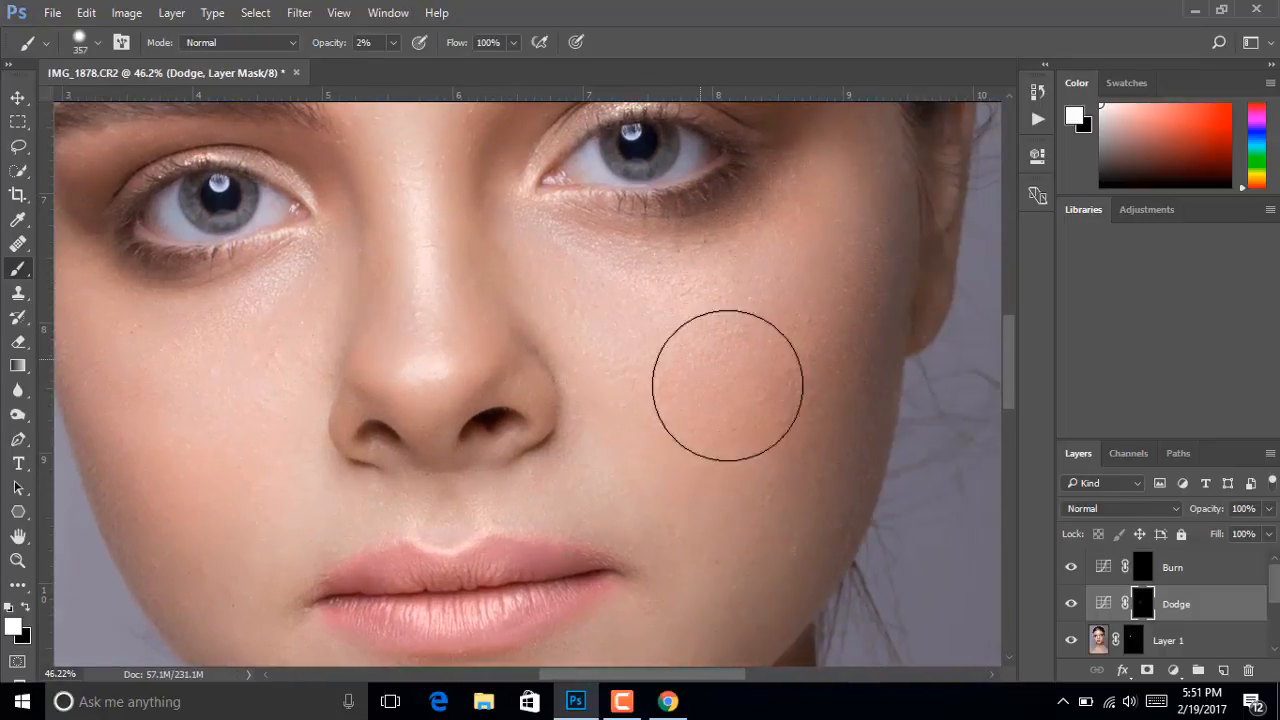
drag(709, 449, 669, 363)
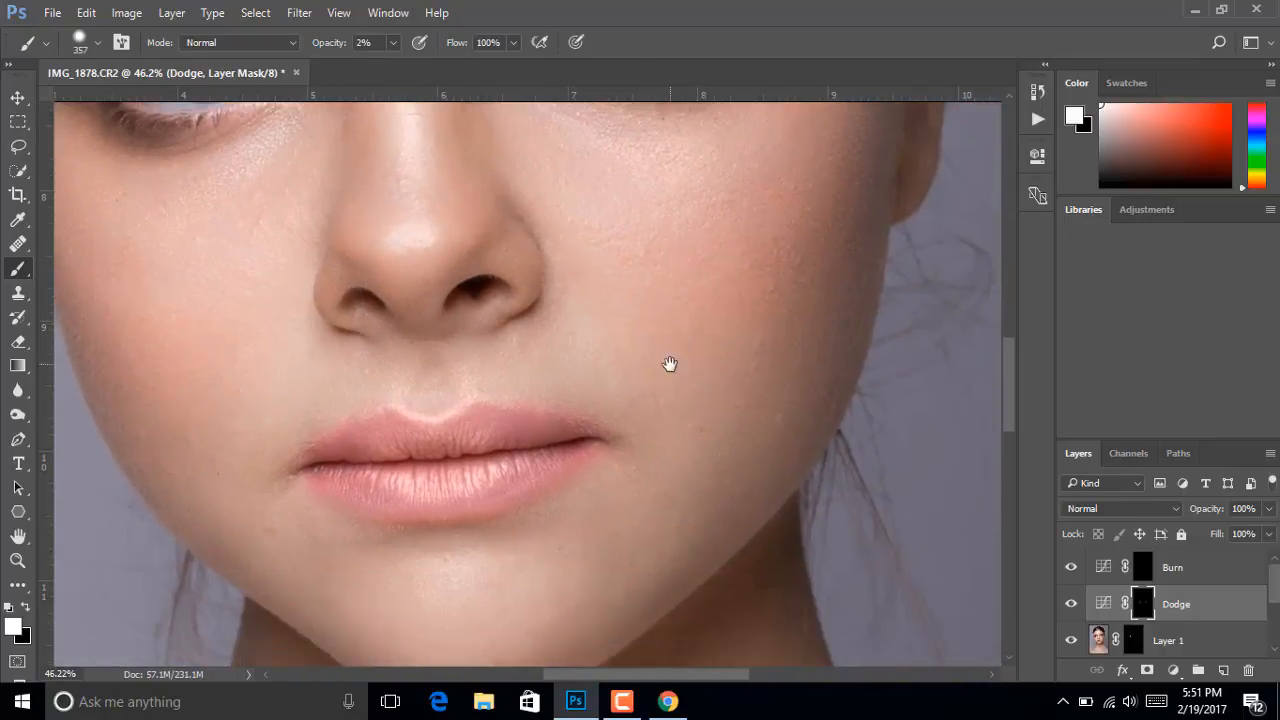
drag(782, 506, 792, 381)
Inspect the painted areas of the Dodge mask on its own and return to the portrait view
alt+click(1146, 606)
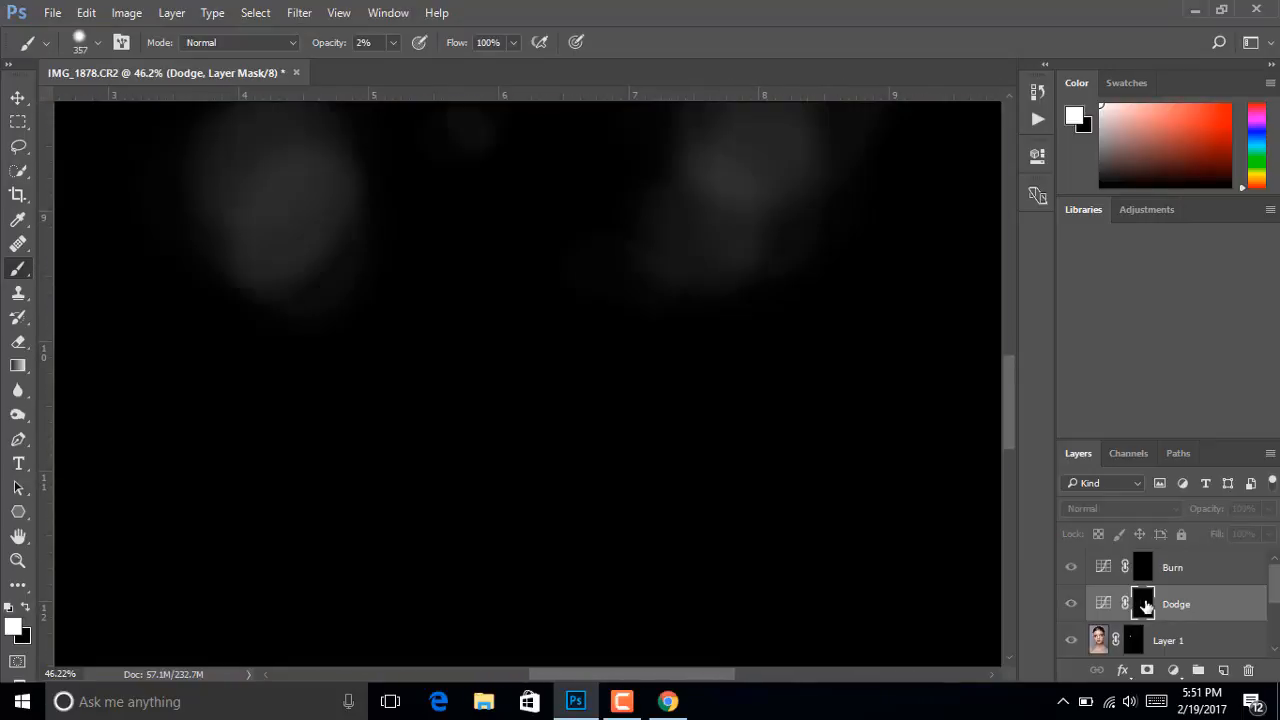
scroll(723, 314, down, 5)
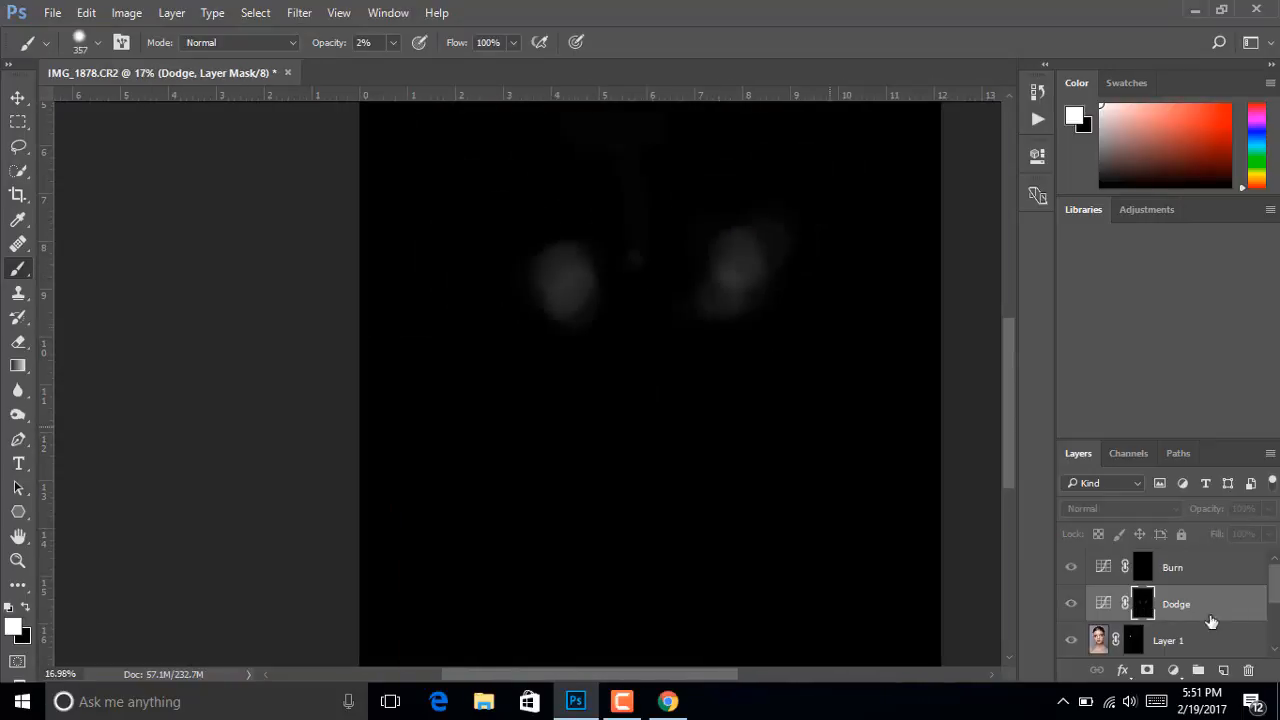
alt+click(1146, 606)
Build up more soft white strokes at 2% opacity on the Dodge mask over the cheeks and forehead
scroll(740, 263, up, 3)
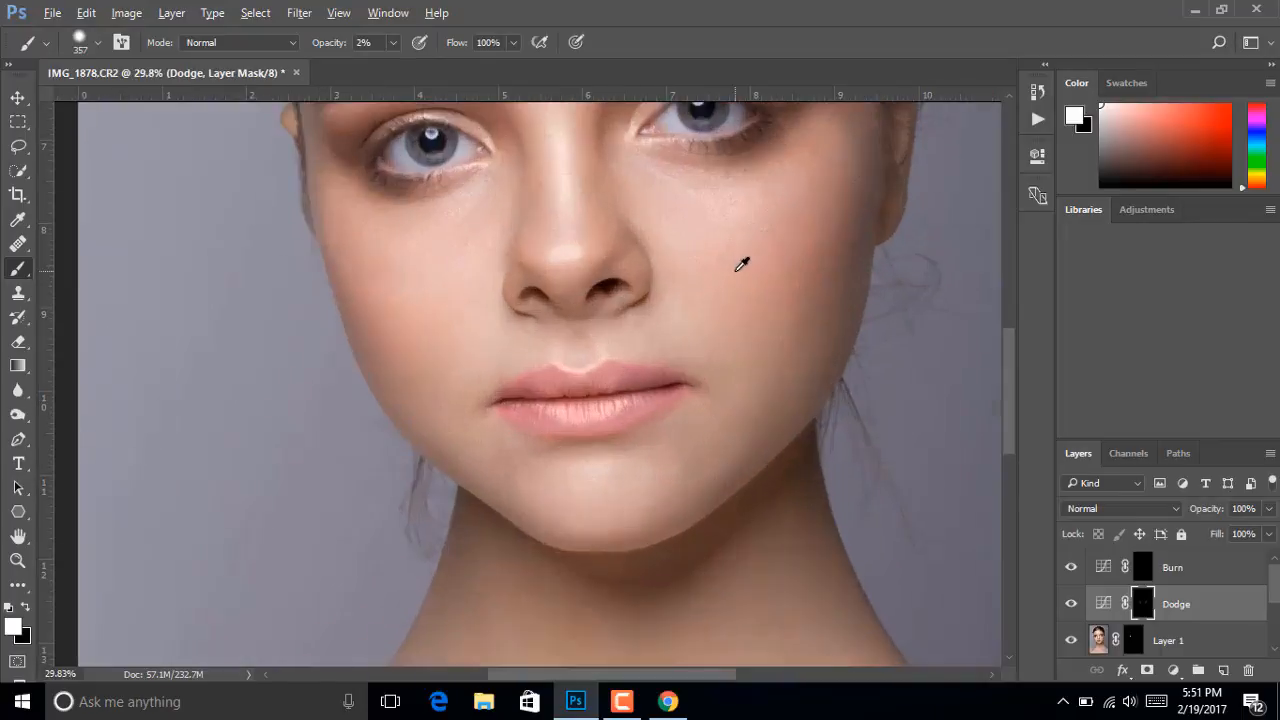
mouse_move(737, 313)
mouse_down()
mouse_move(744, 344)
mouse_move(786, 316)
mouse_move(755, 380)
mouse_move(713, 271)
mouse_move(686, 285)
mouse_move(714, 366)
mouse_move(804, 345)
mouse_move(689, 374)
mouse_up()
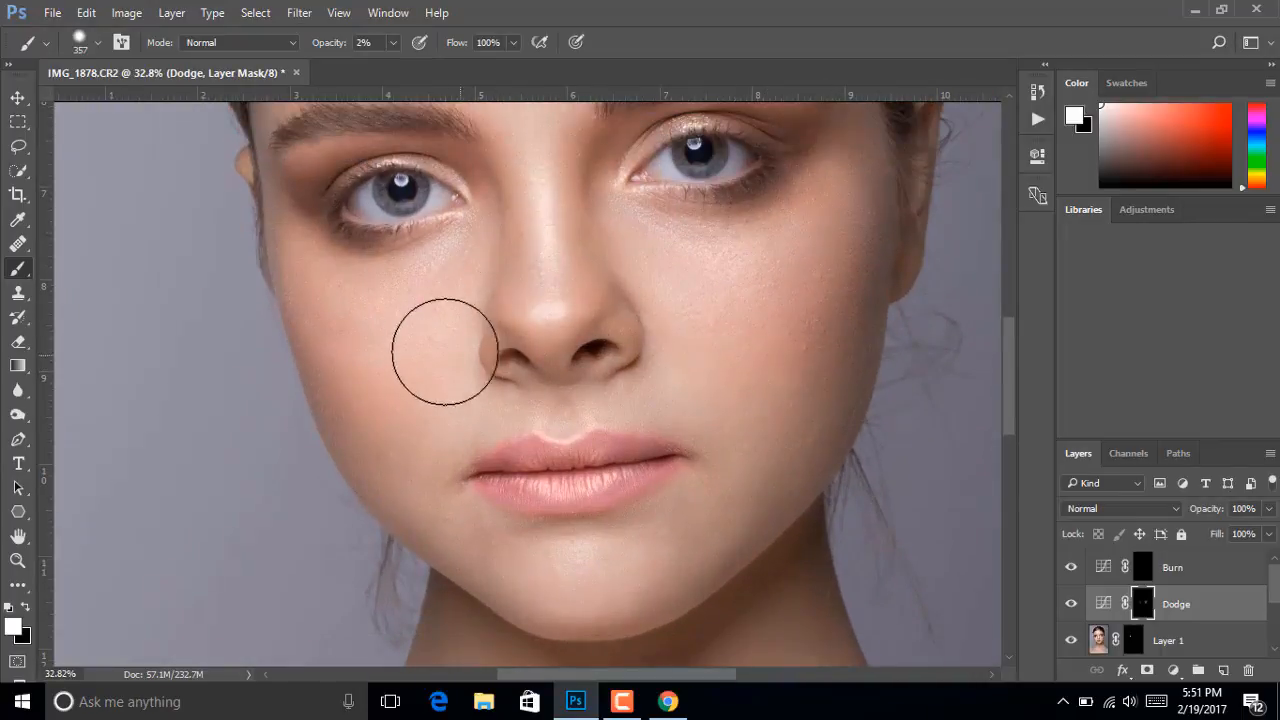
mouse_move(446, 351)
mouse_down()
mouse_move(374, 346)
mouse_move(399, 361)
mouse_up()
scroll(552, 380, up, 2)
mouse_move(552, 380)
mouse_down()
mouse_move(563, 394)
mouse_move(552, 343)
mouse_up()
mouse_move(524, 193)
mouse_down()
mouse_move(540, 348)
mouse_move(536, 333)
mouse_up()
mouse_move(495, 265)
mouse_down()
mouse_move(380, 237)
mouse_move(583, 201)
mouse_move(661, 316)
mouse_up()
mouse_move(637, 302)
mouse_down()
mouse_move(455, 305)
mouse_move(775, 276)
mouse_move(786, 294)
mouse_move(507, 387)
mouse_up()
Compare the dodged face up close with the wider portrait and look at the Dodge layer's opacity setting
scroll(657, 320, down, 1)
scroll(660, 322, down, 4)
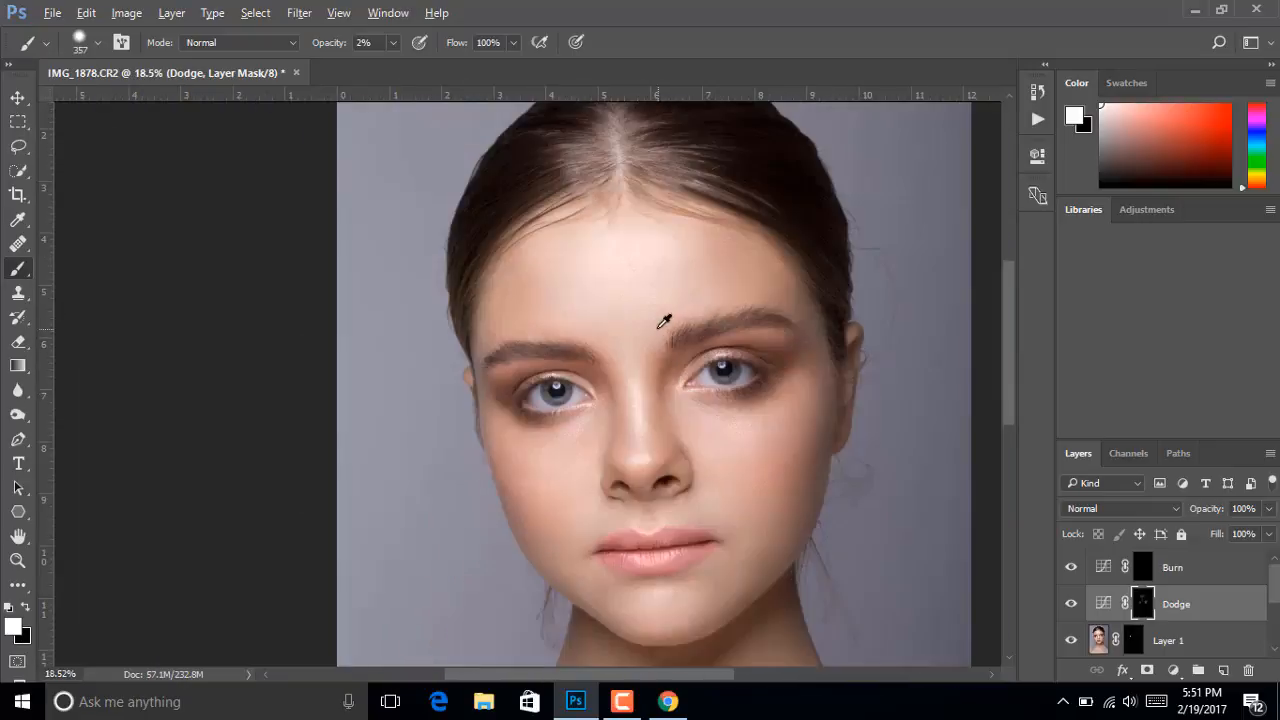
scroll(580, 420, up, 3)
scroll(545, 417, up, 2)
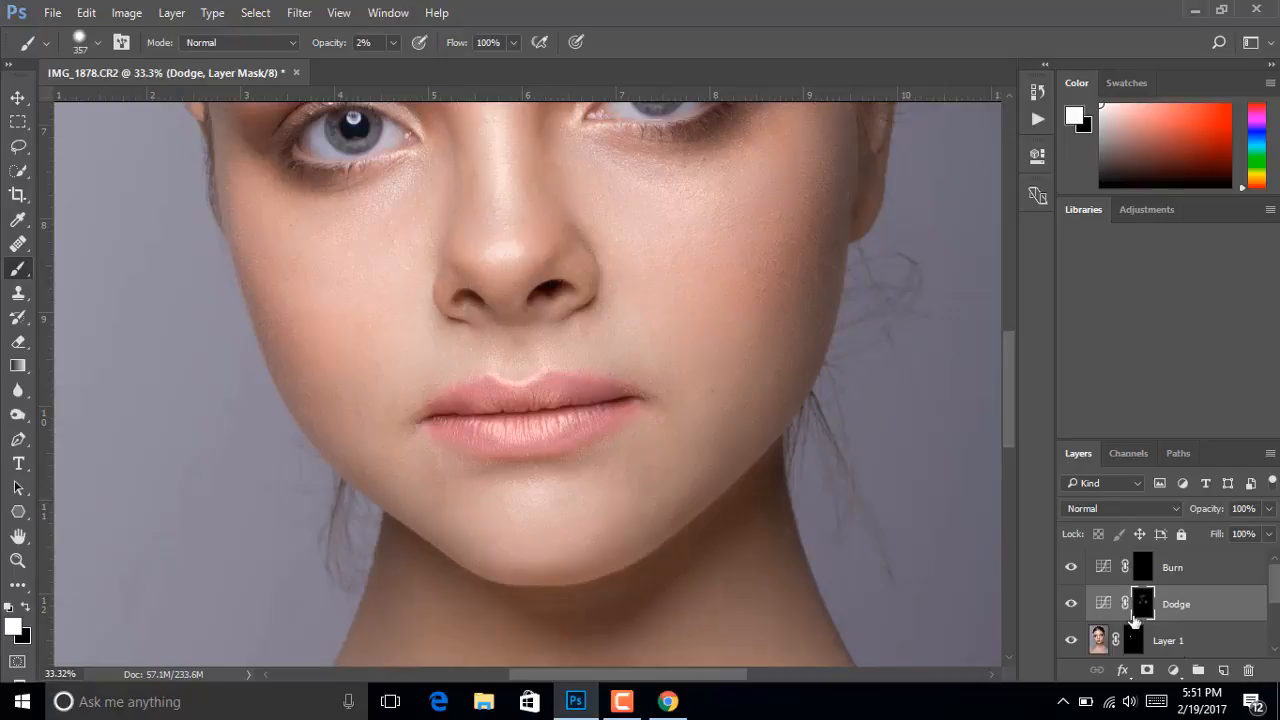
click(1268, 510)
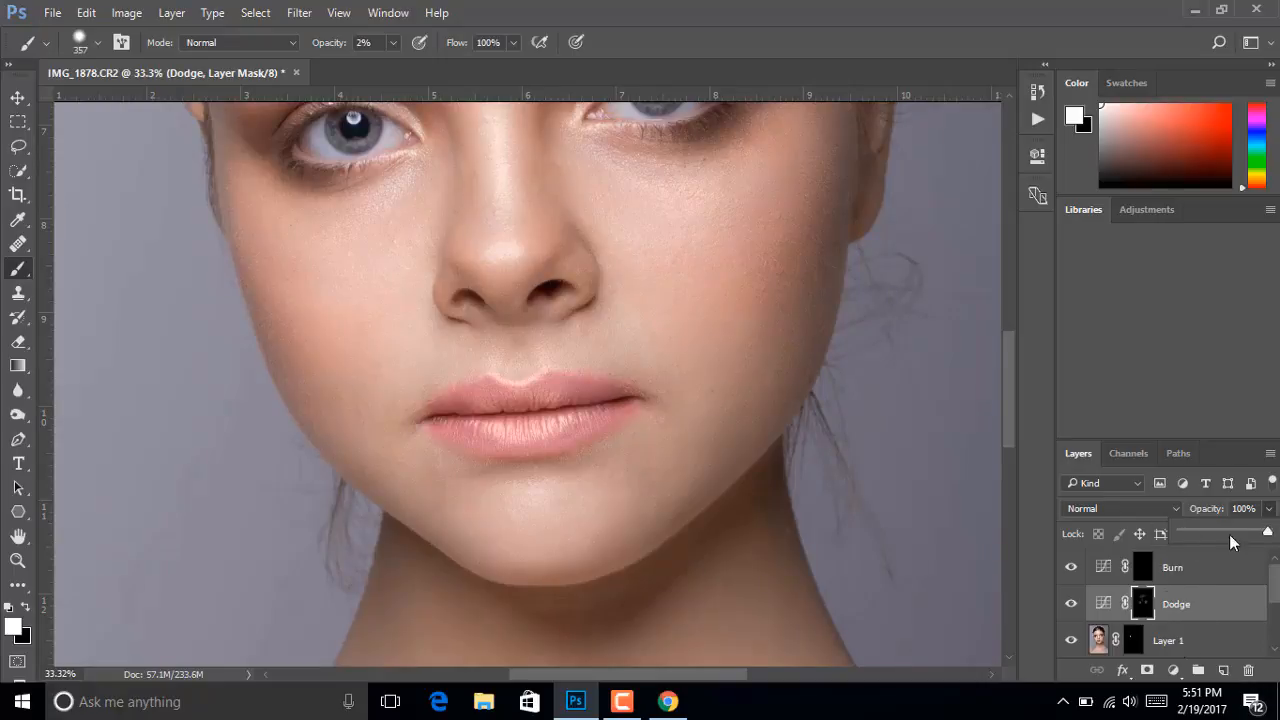
scroll(764, 463, down, 1)
click(900, 355)
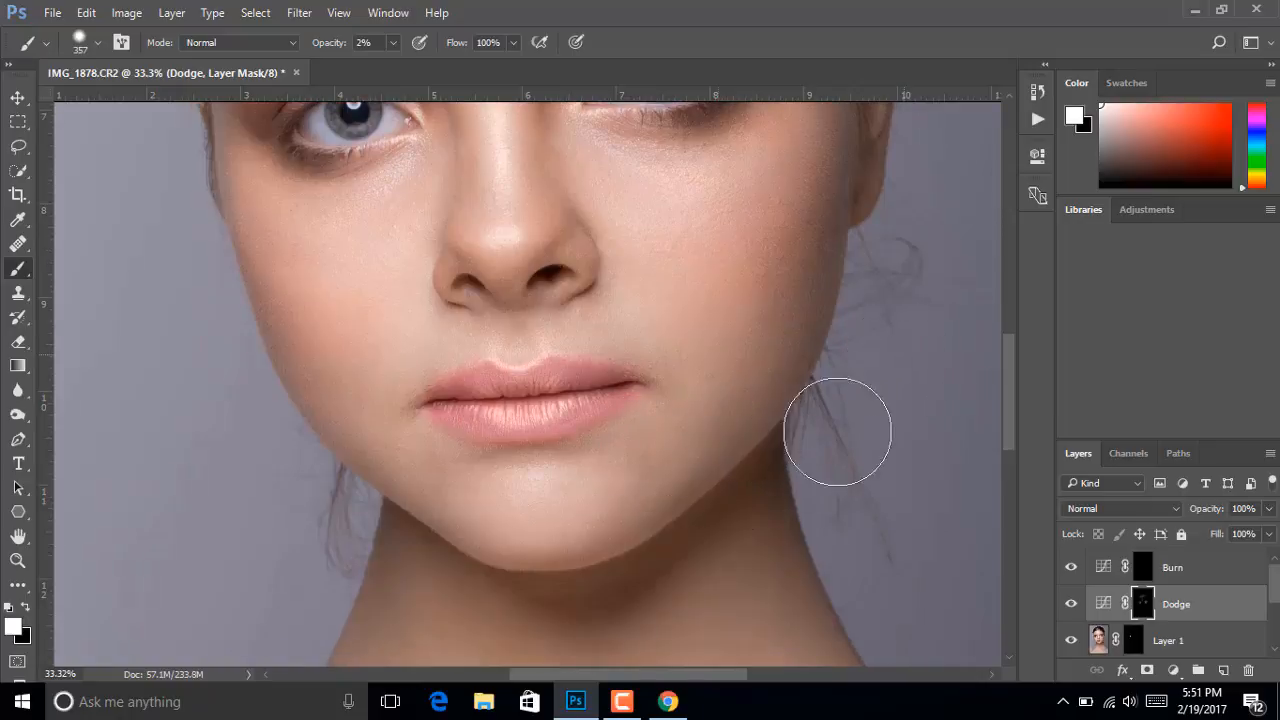
Brighten the collarbone and shoulder area on the Dodge mask with the size 357 brush at 2% opacity
scroll(530, 554, down, 4)
scroll(537, 552, down, 4)
scroll(489, 614, up, 3)
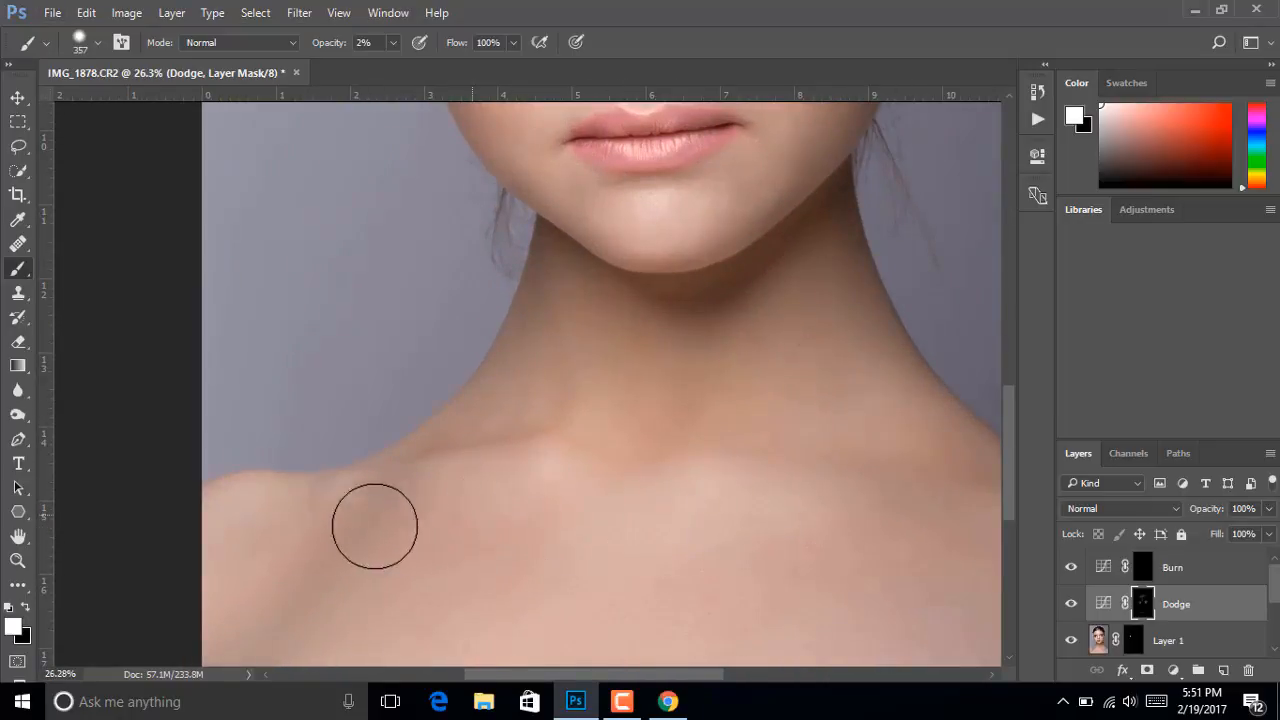
scroll(705, 569, down, 4)
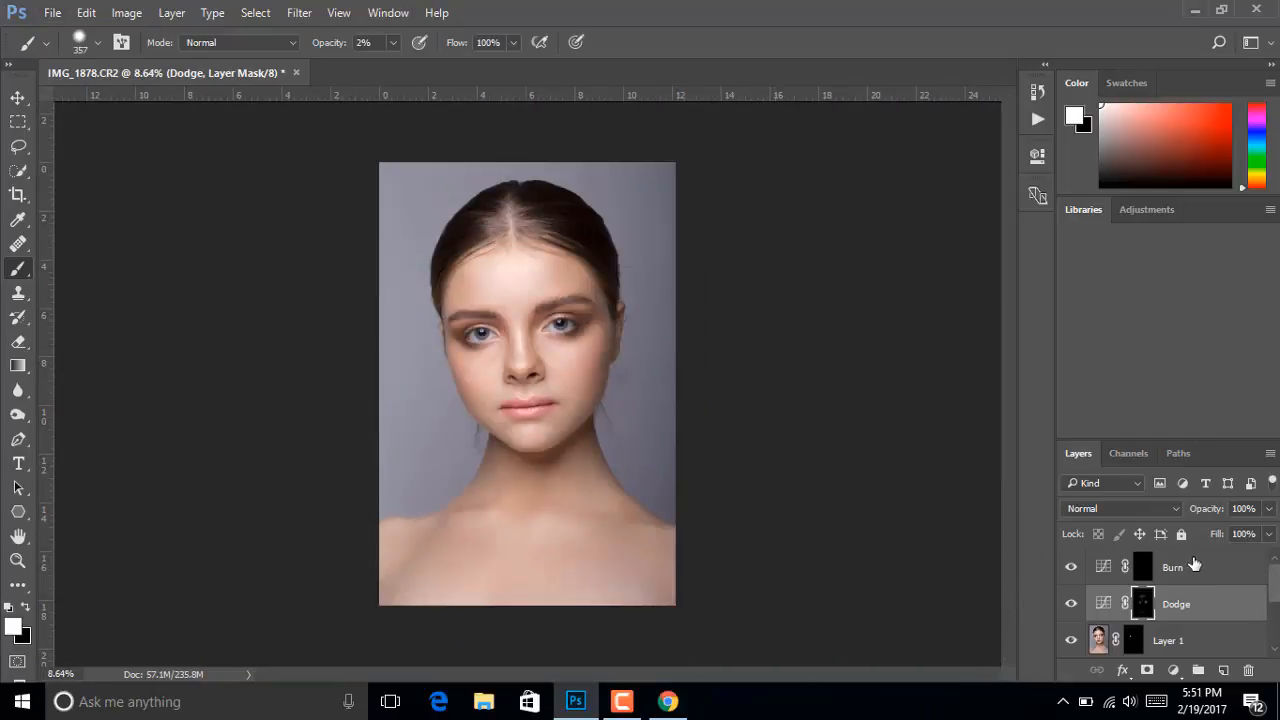
Add a Black & White adjustment layer above the Burn layer and set its Reds to -69
click(1194, 567)
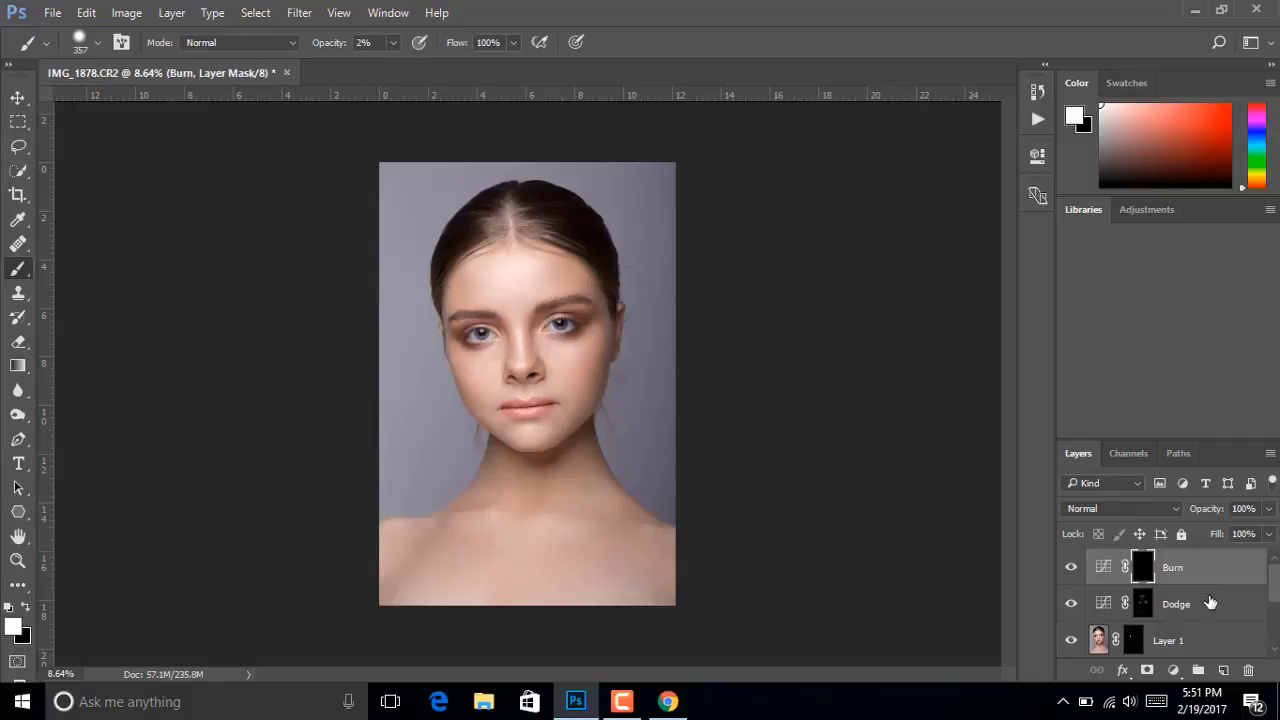
click(1175, 670)
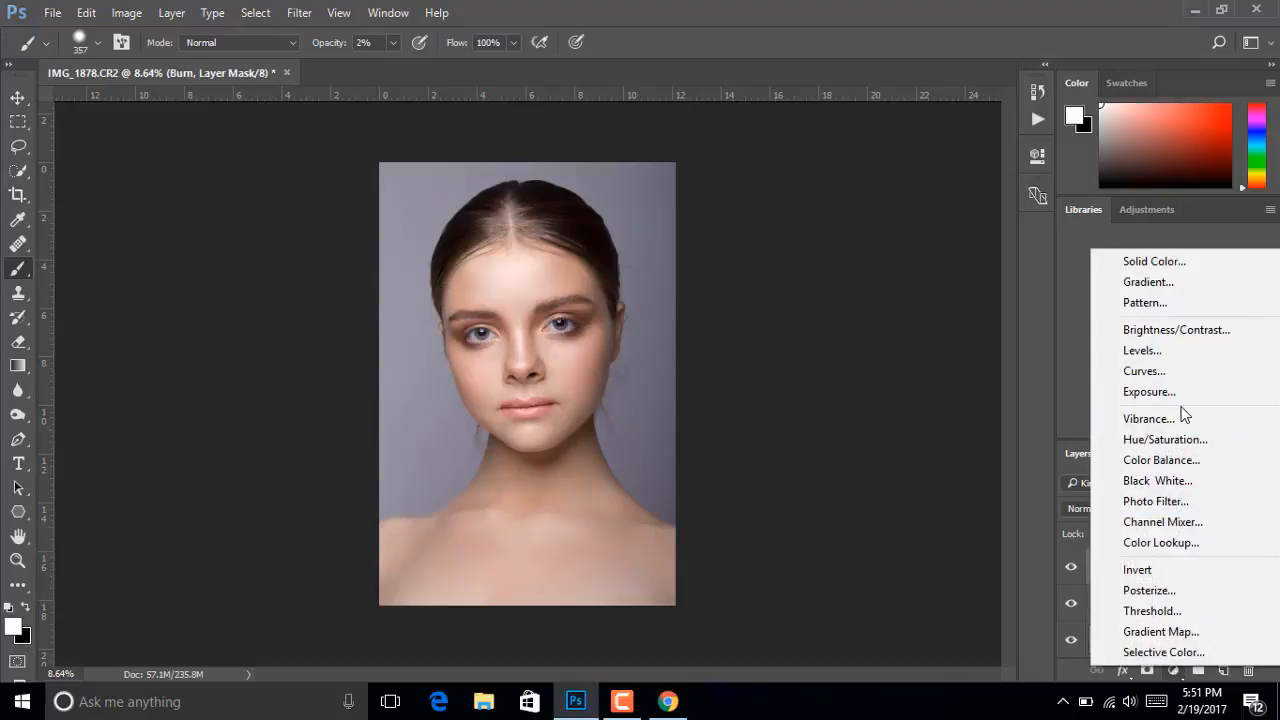
click(1187, 483)
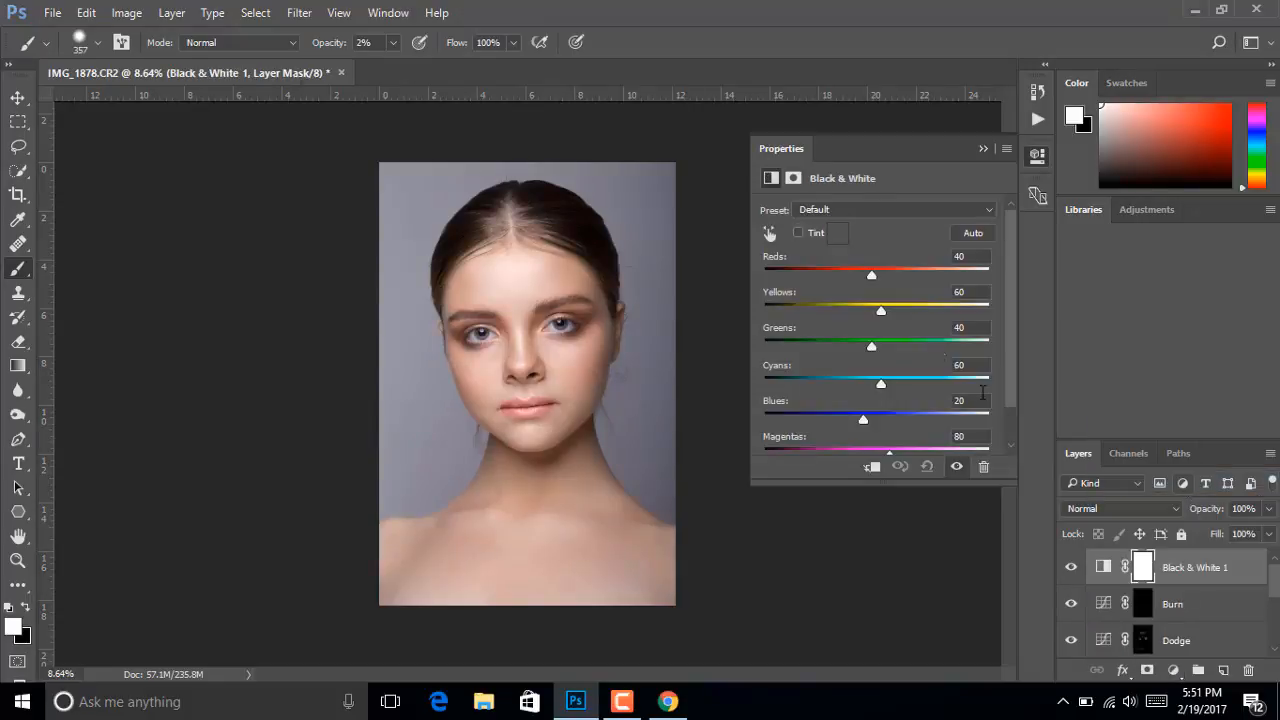
drag(866, 279, 826, 282)
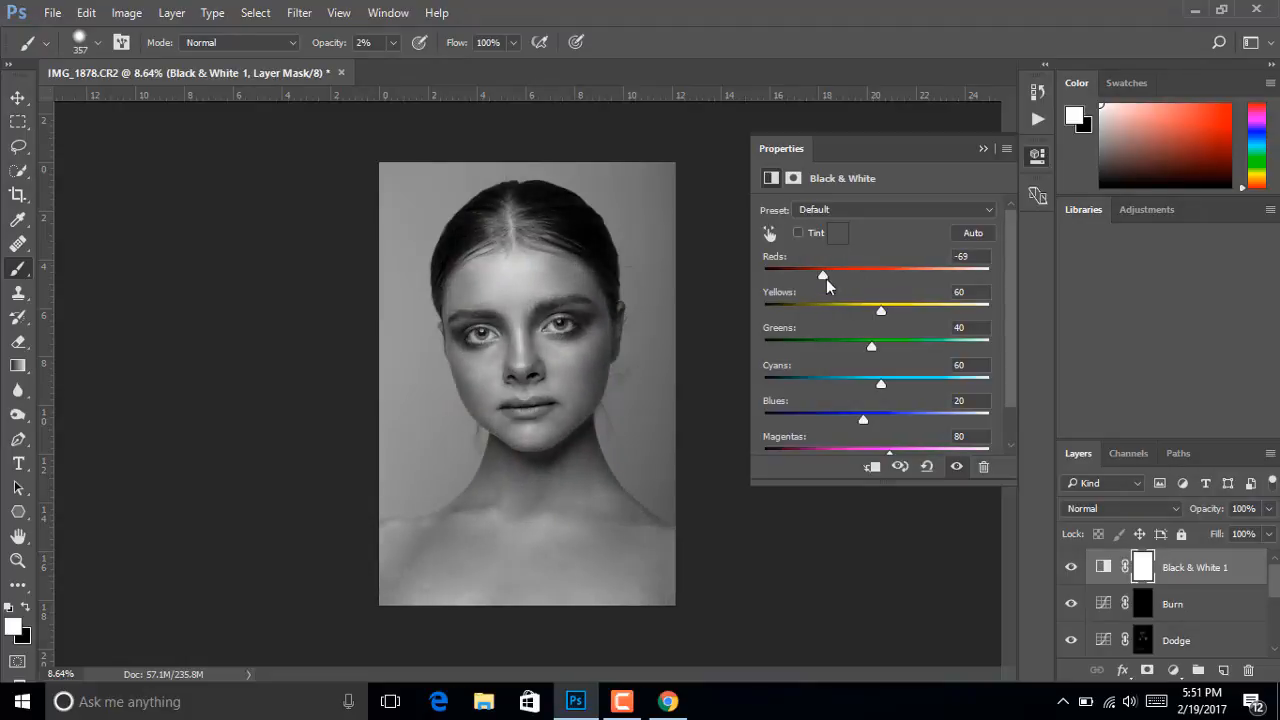
click(983, 149)
Examine the black-and-white preview up close for uneven tones across the face, neck and chest, with the brush resized to 499
scroll(466, 370, up, 4)
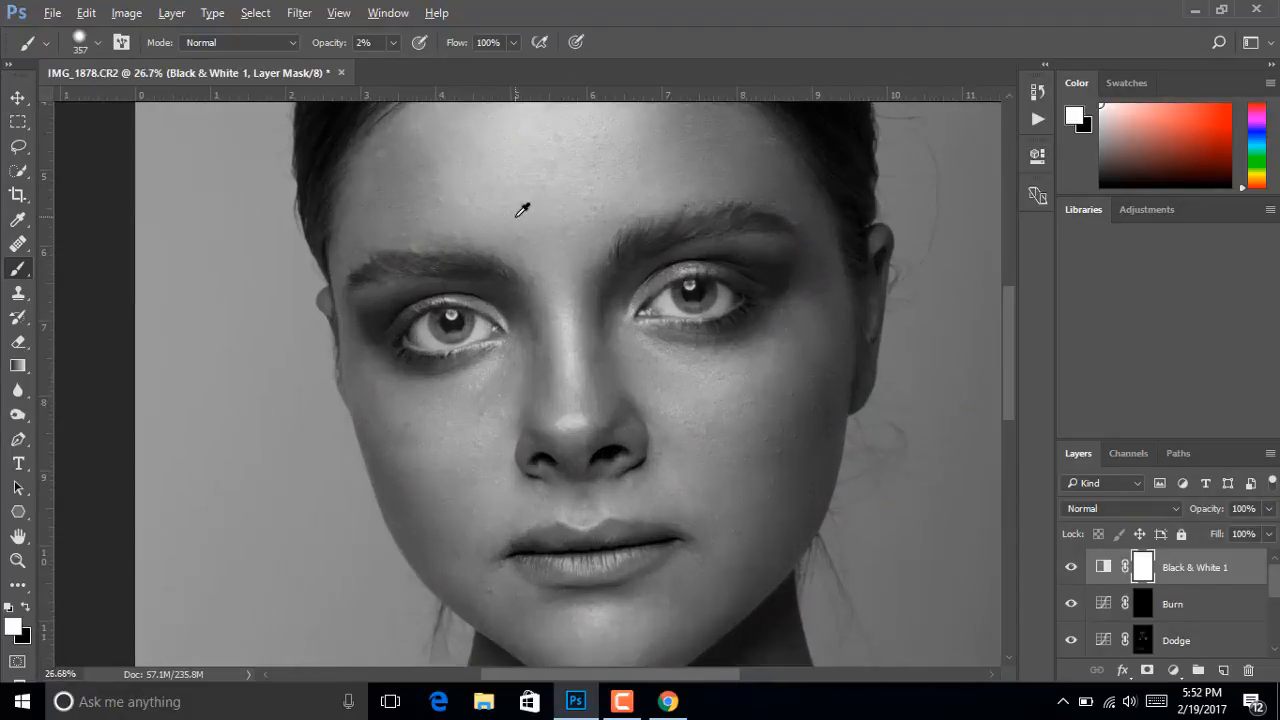
scroll(600, 260, up, 2)
scroll(607, 326, down, 3)
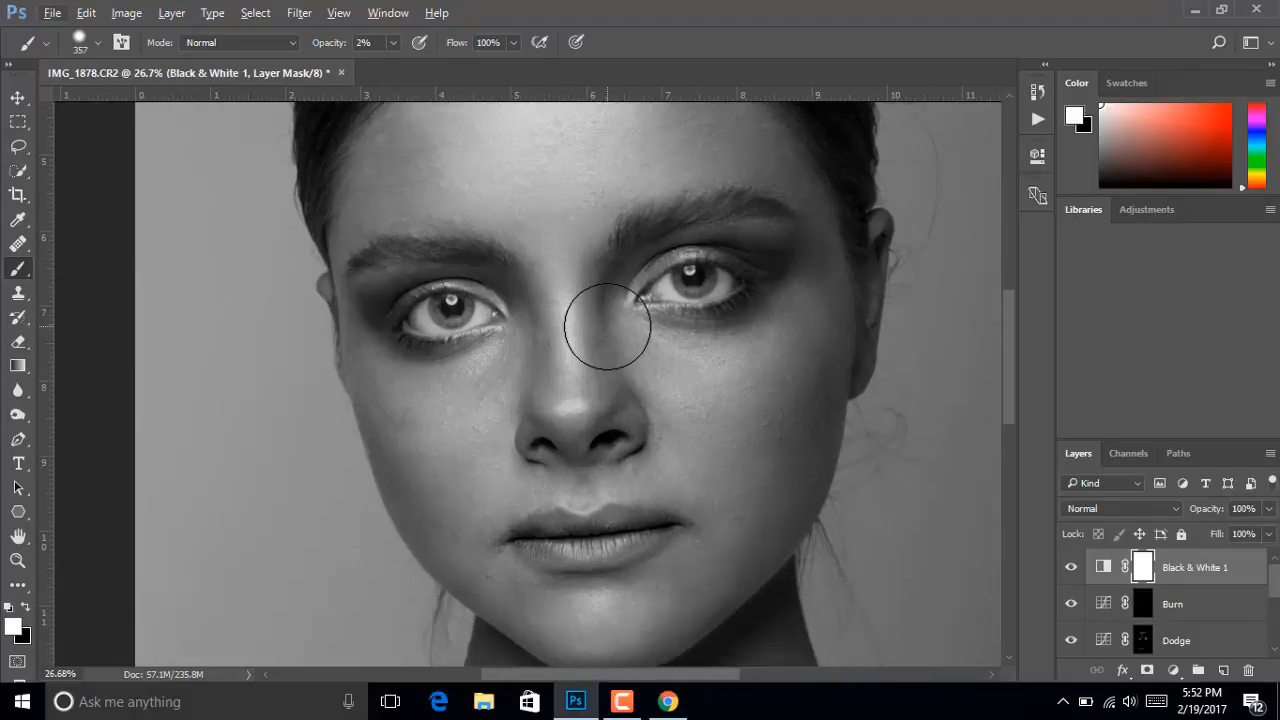
scroll(860, 502, down, 3)
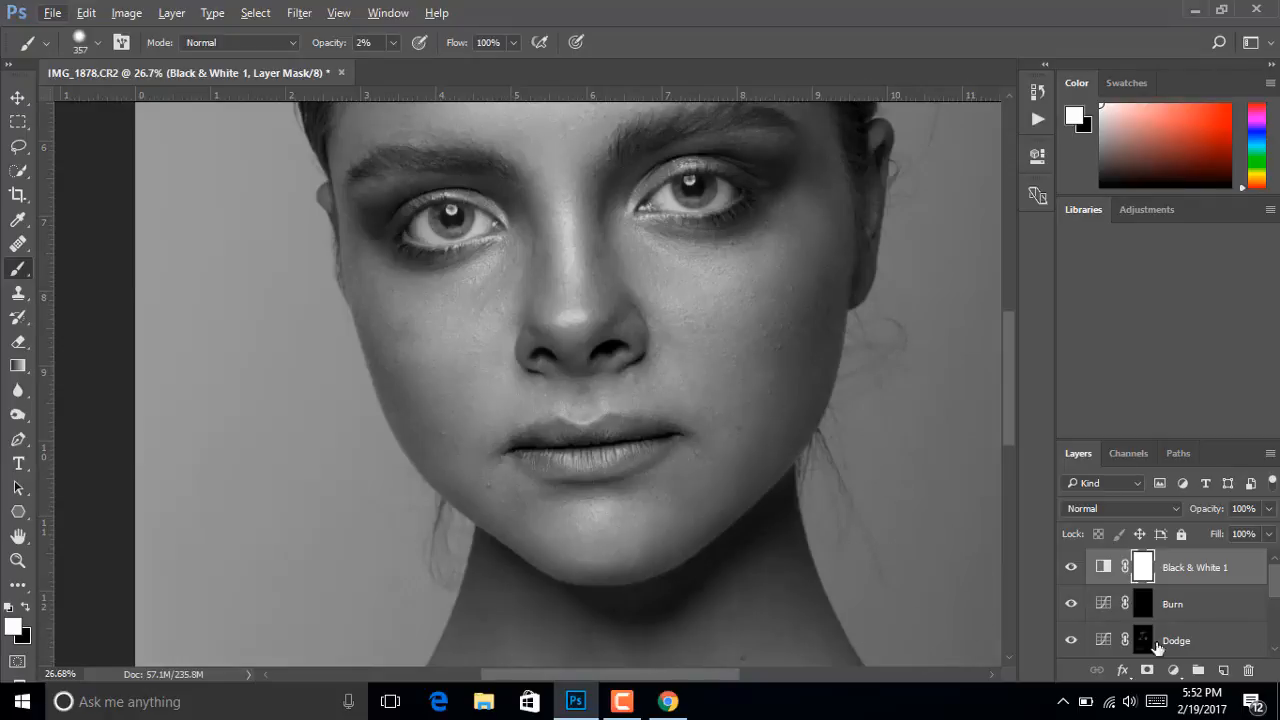
alt+right_click(542, 399)
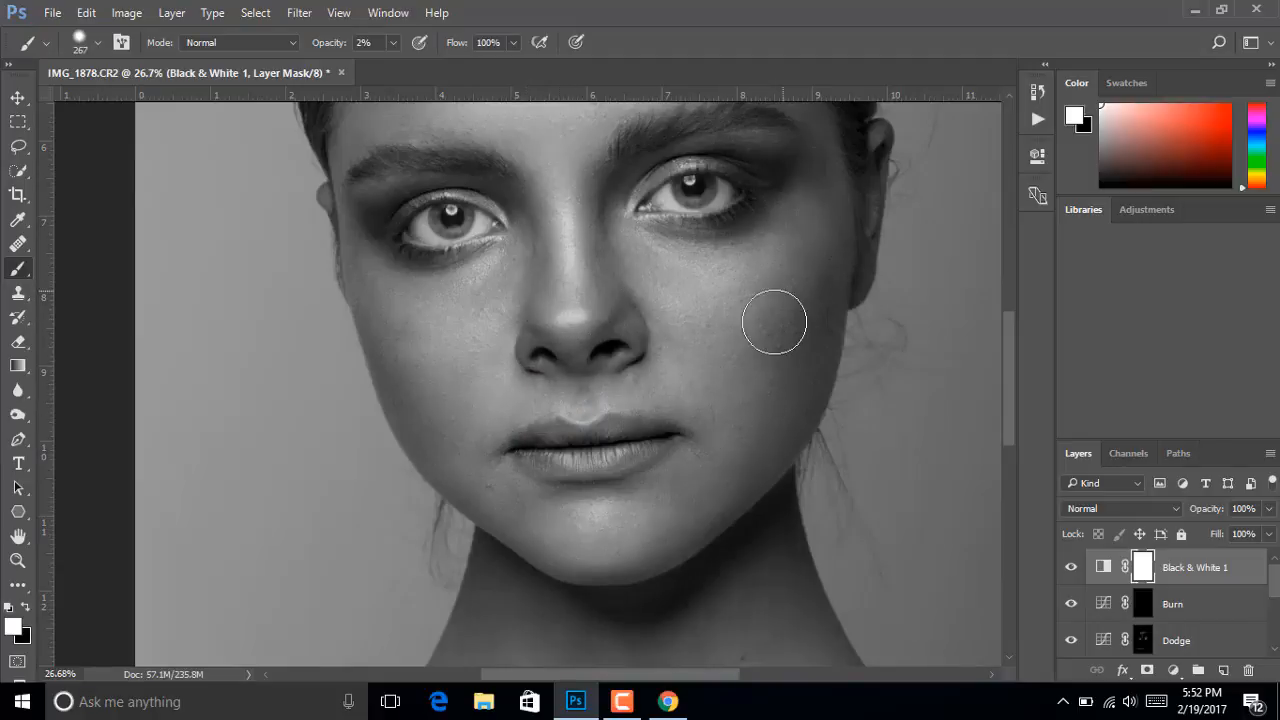
mouse_move(713, 476)
mouse_down()
mouse_move(717, 317)
mouse_move(717, 343)
mouse_move(686, 330)
mouse_up()
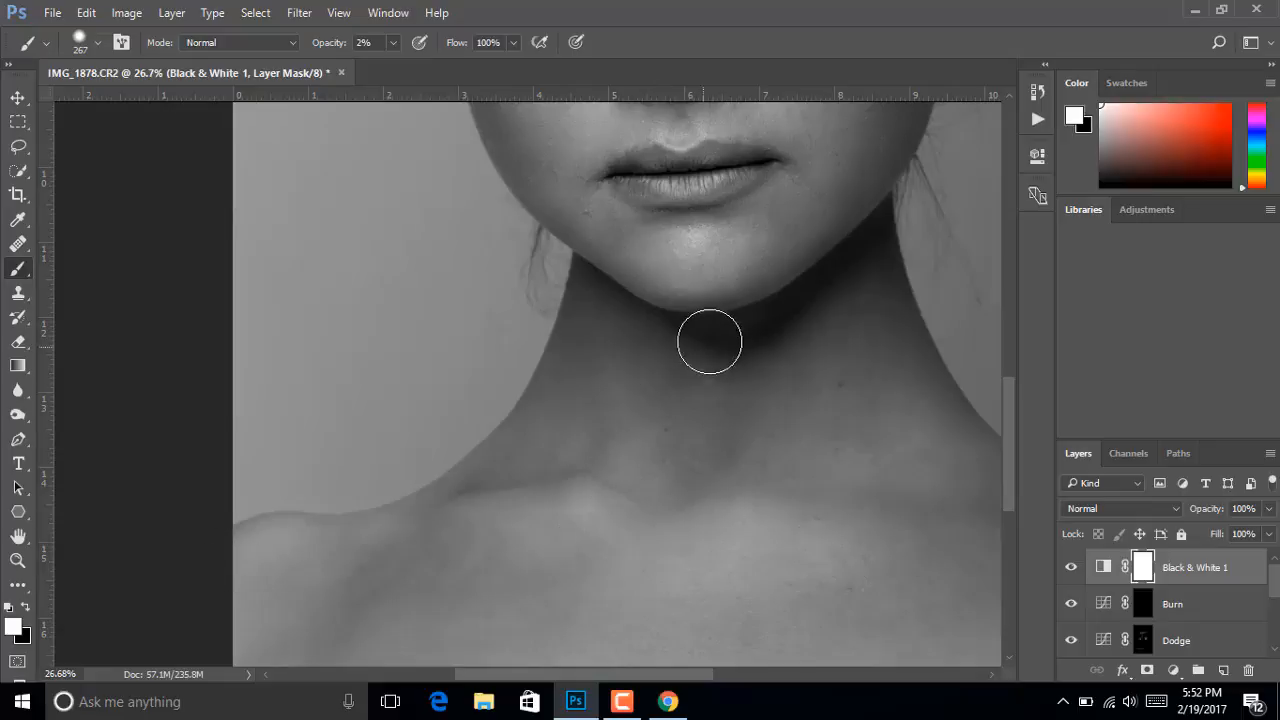
scroll(766, 451, down, 5)
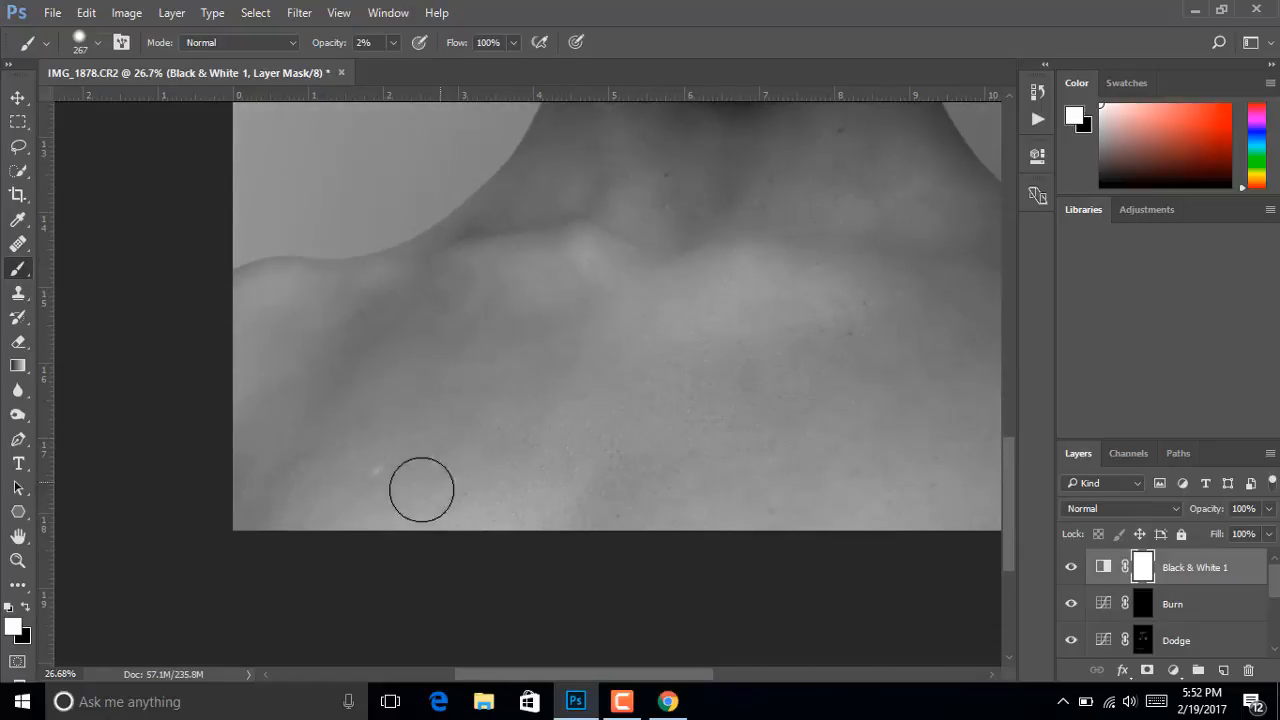
scroll(746, 414, down, 2)
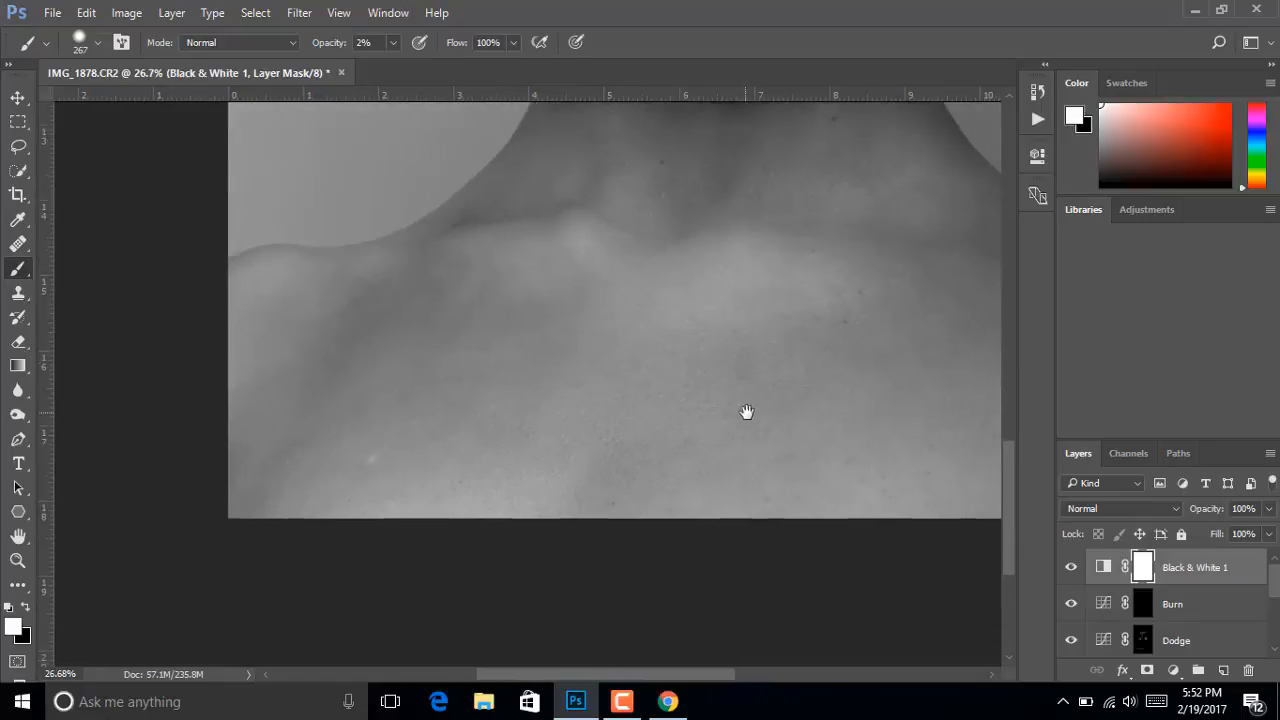
scroll(720, 414, right, 3)
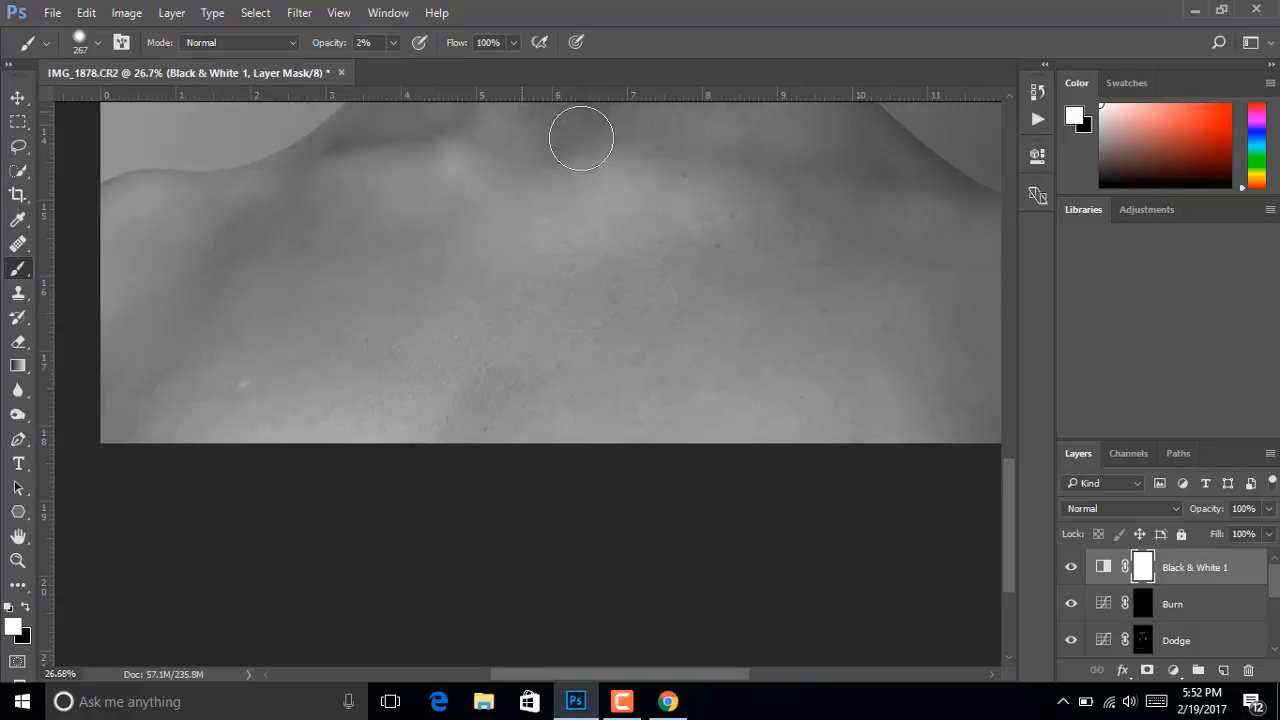
drag(629, 317, 658, 310)
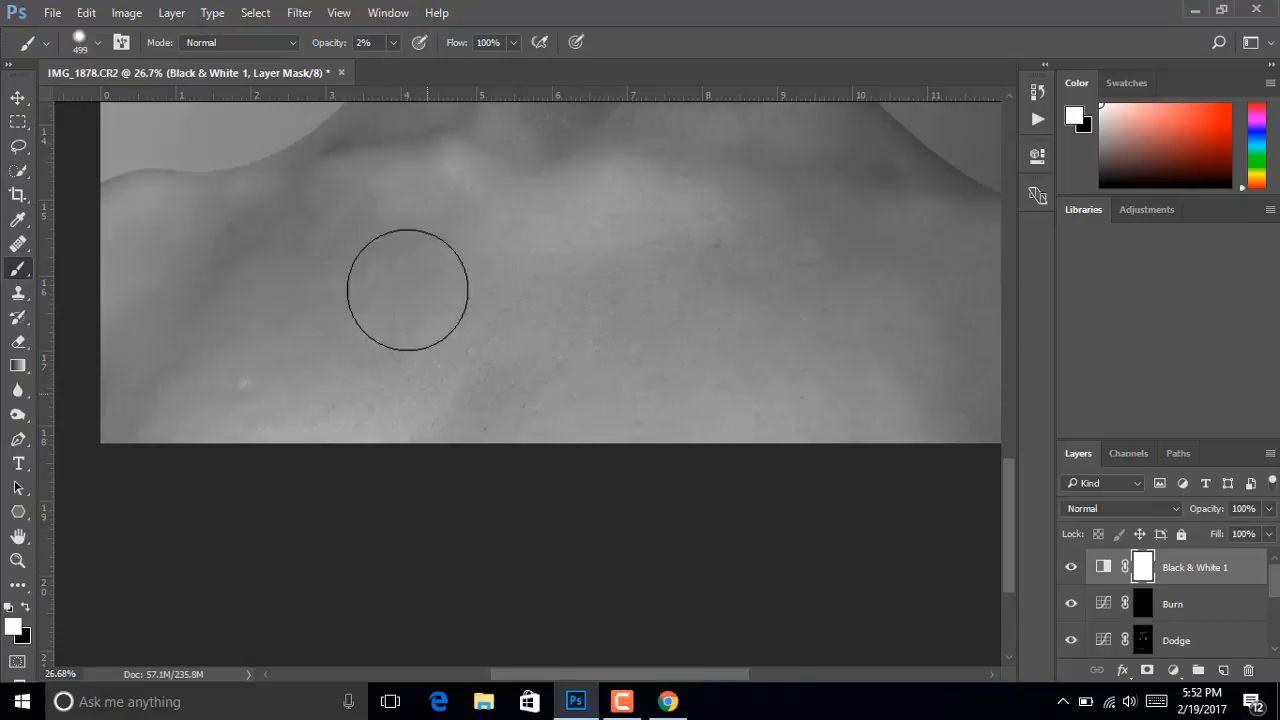
mouse_move(545, 357)
mouse_down()
mouse_move(477, 691)
mouse_move(523, 486)
mouse_move(483, 600)
mouse_up()
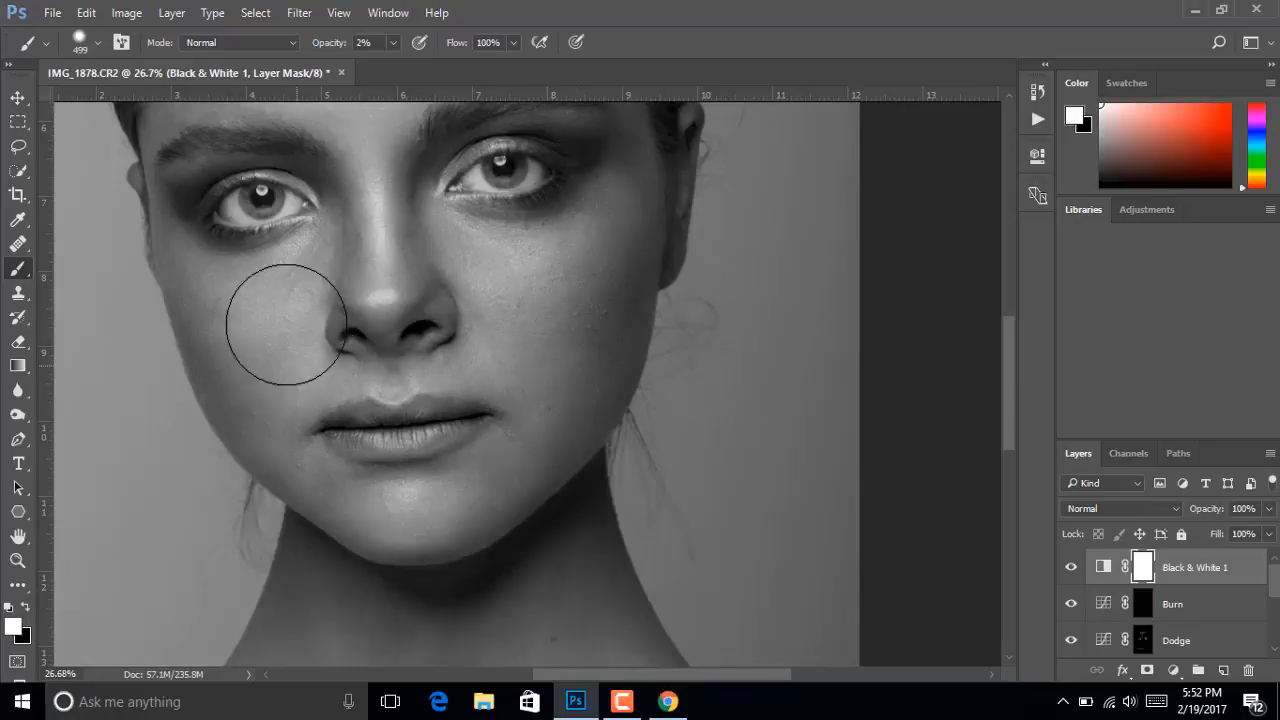
Brighten the cheek and upper chest on the Dodge mask with the size 499 white brush at 2% opacity
click(1142, 641)
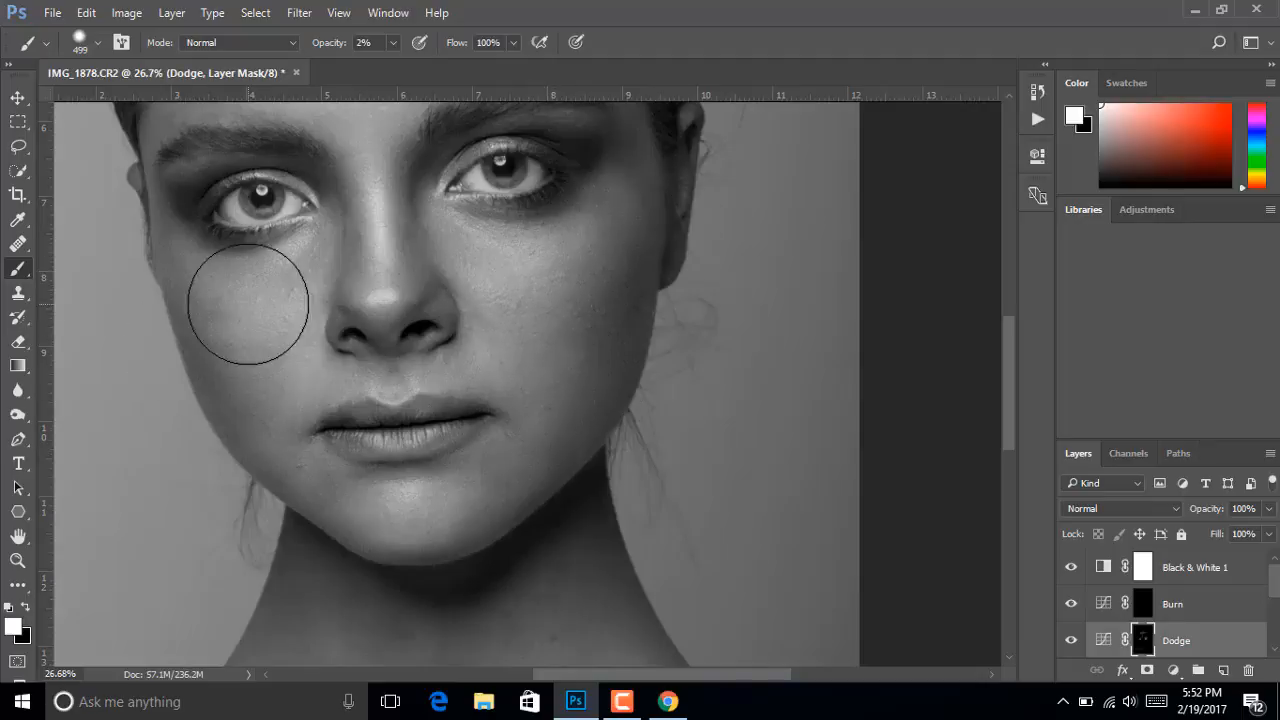
drag(586, 440, 700, 110)
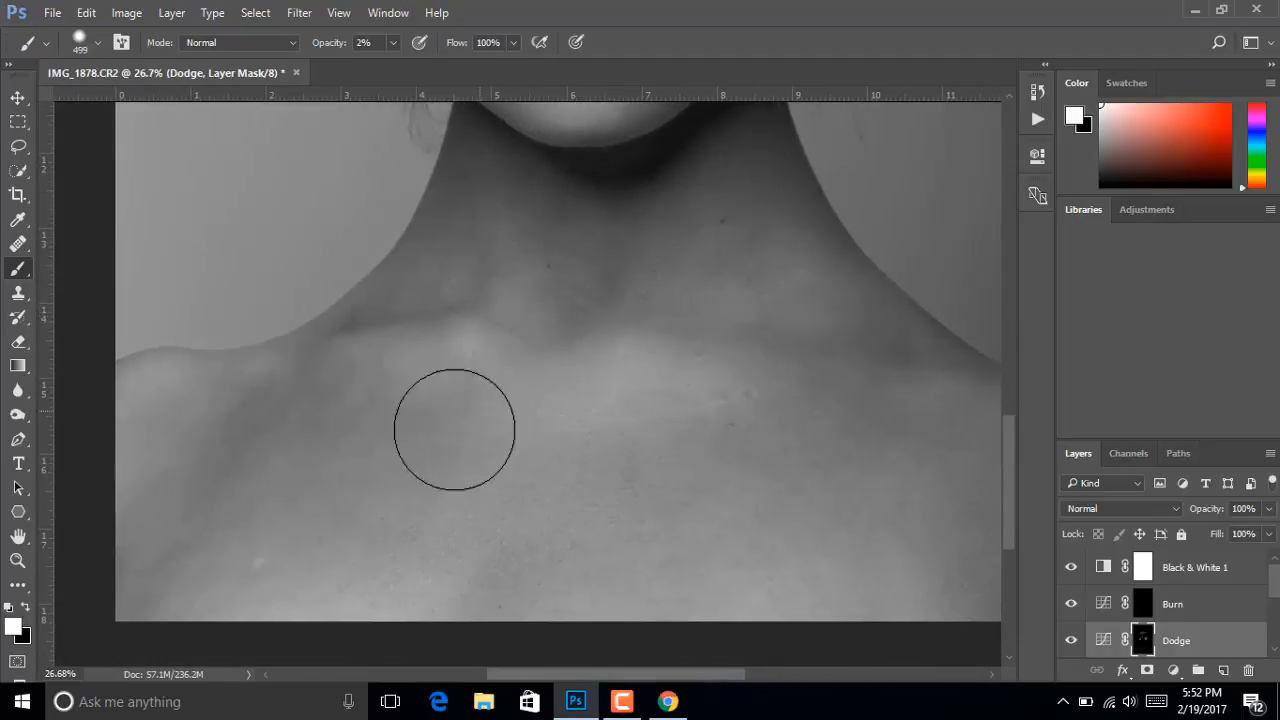
drag(640, 429, 694, 271)
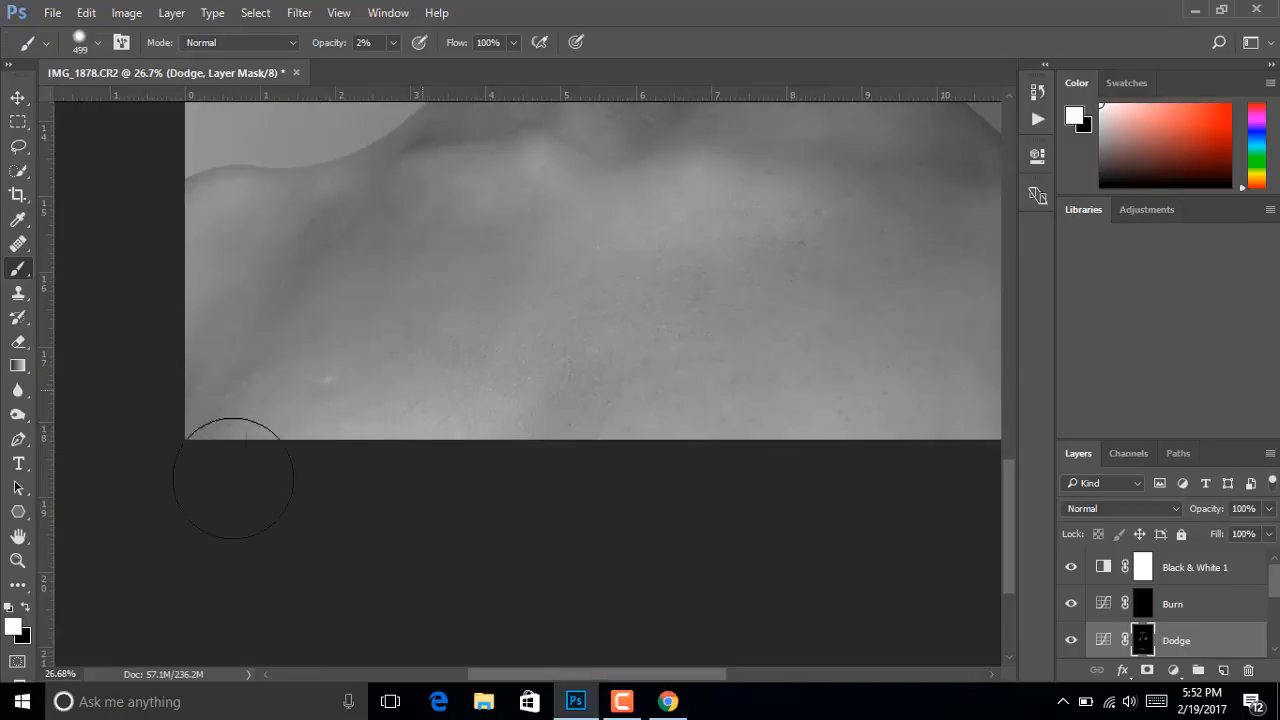
drag(776, 496, 752, 562)
Deepen the shadows around the cheeks, nose and inner eye corners on the Burn mask with a soft white brush at 2% opacity
click(1178, 601)
scroll(786, 286, up, 3)
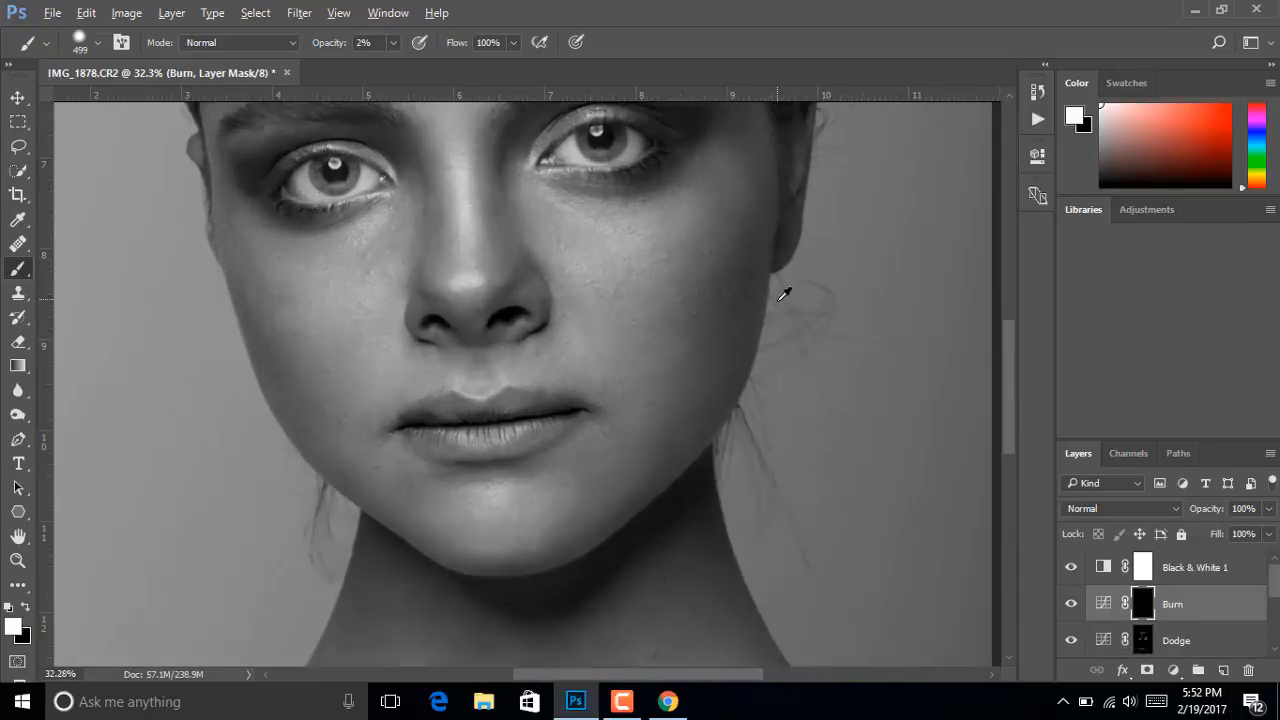
mouse_move(754, 314)
mouse_down()
mouse_move(667, 361)
mouse_move(611, 480)
mouse_move(629, 486)
mouse_move(662, 431)
mouse_move(698, 287)
mouse_up()
drag(541, 190, 868, 261)
mouse_move(430, 415)
mouse_down()
mouse_move(427, 501)
mouse_move(440, 410)
mouse_move(350, 273)
mouse_move(349, 310)
mouse_up()
drag(489, 352, 458, 550)
drag(700, 458, 654, 451)
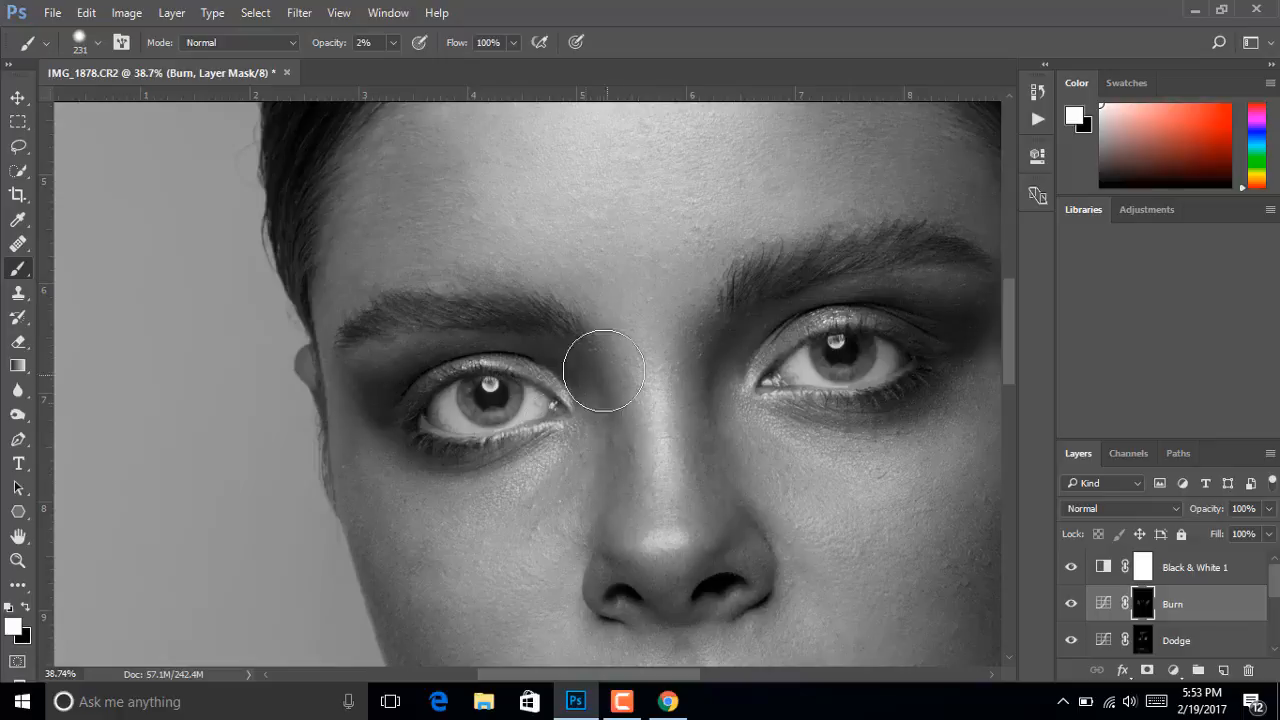
Darken the forehead edges, temples and outer cheek on the Burn mask with the size 231 brush at 2% opacity
scroll(551, 330, up, 5)
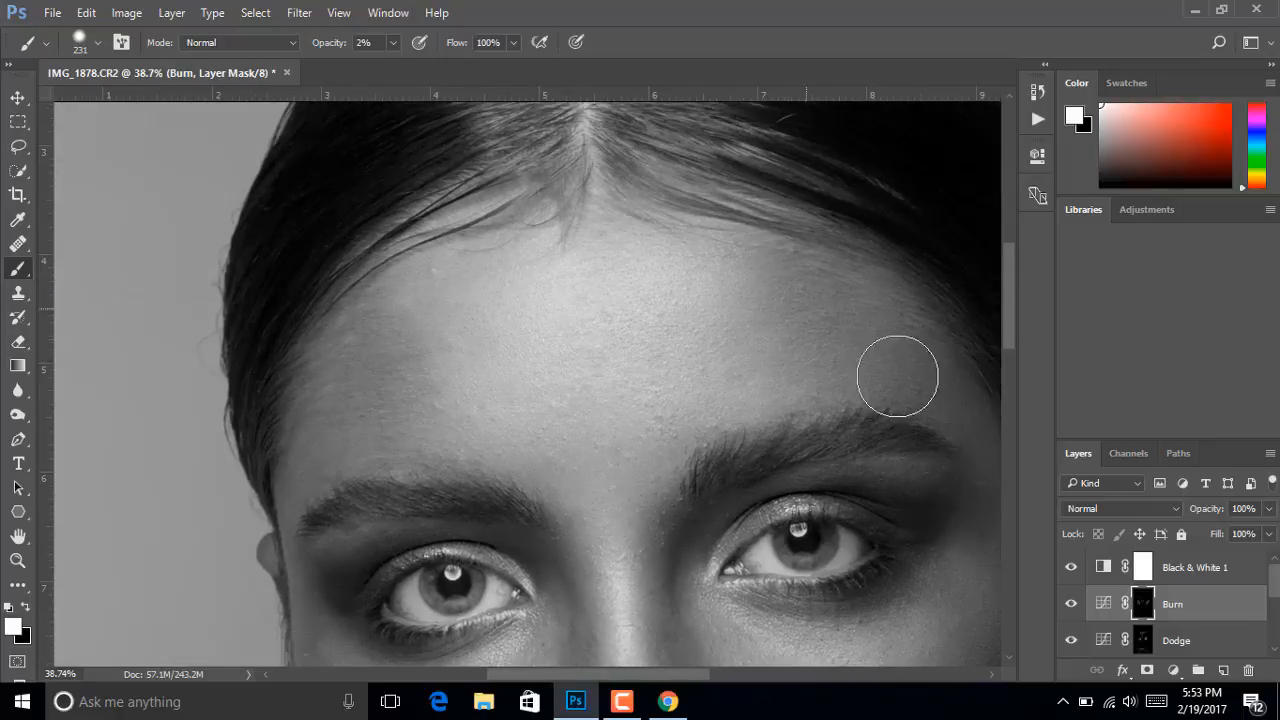
drag(918, 373, 779, 395)
scroll(822, 400, down, 3)
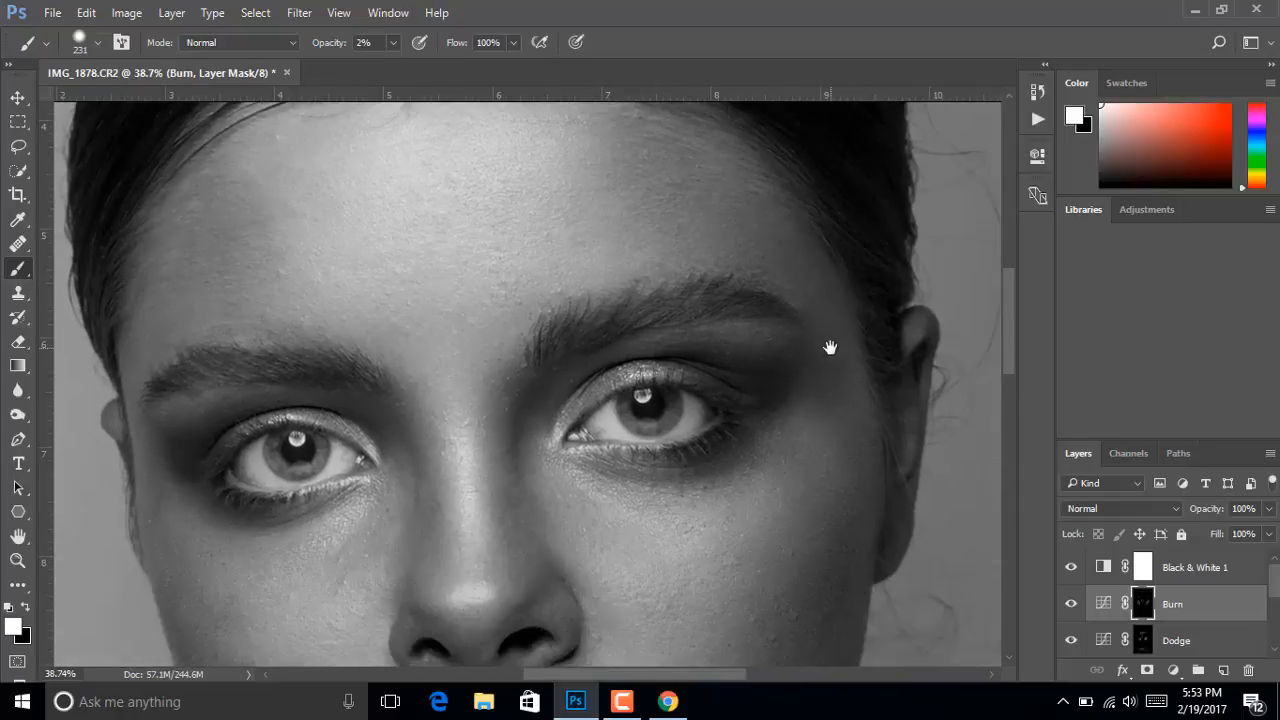
scroll(743, 473, down, 4)
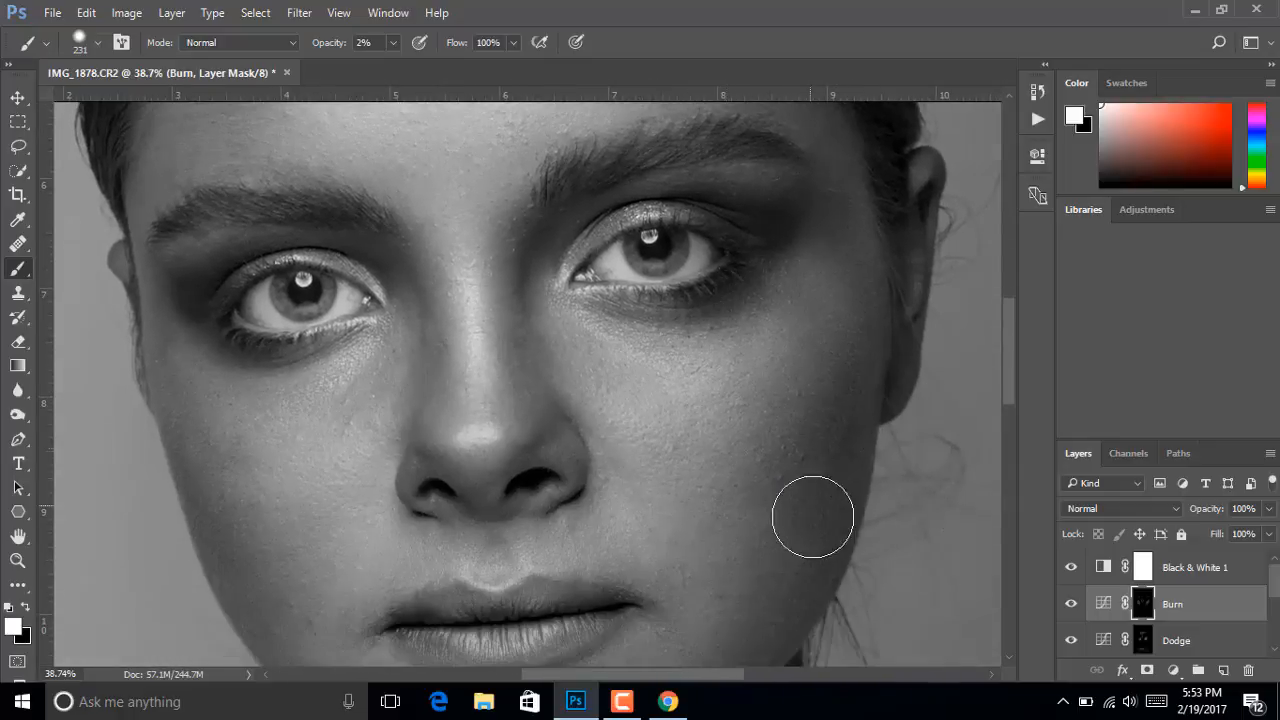
Darken the area below the lower lip and along the jawline on the Burn mask at 2% opacity
scroll(794, 414, down, 3)
scroll(794, 414, left, 2)
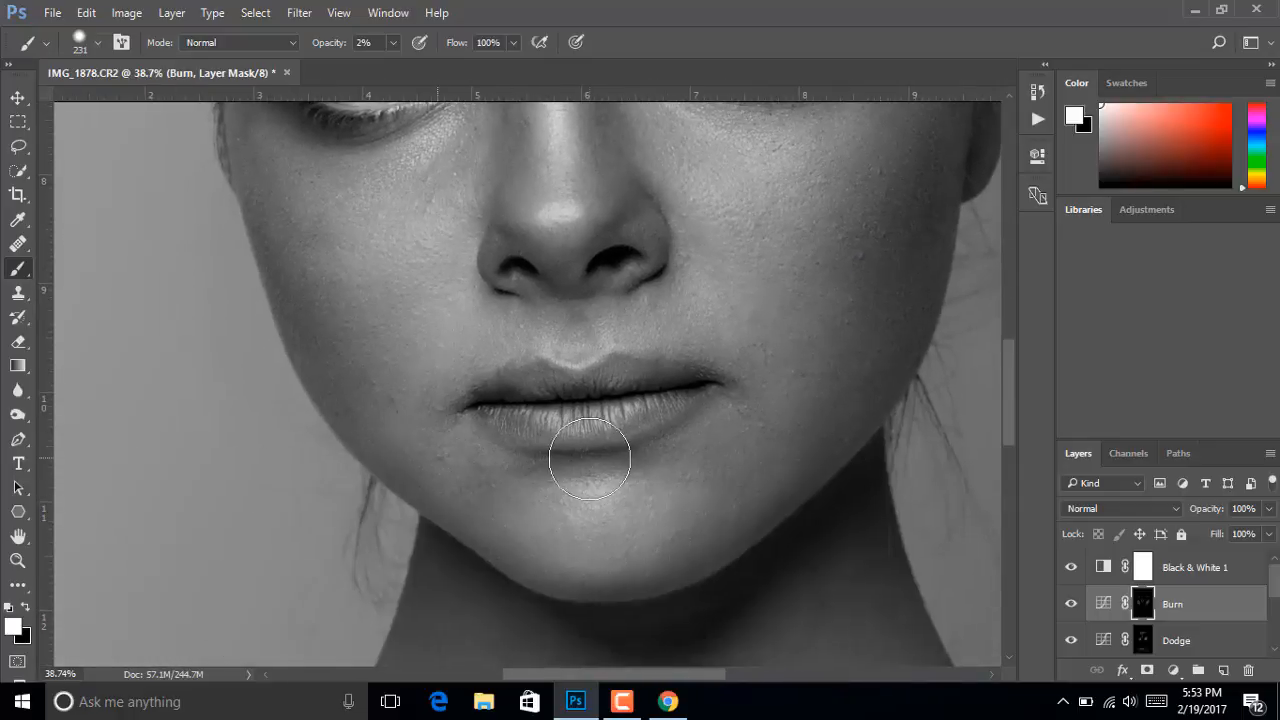
scroll(663, 434, left, 1)
scroll(600, 410, down, 1)
drag(642, 354, 627, 264)
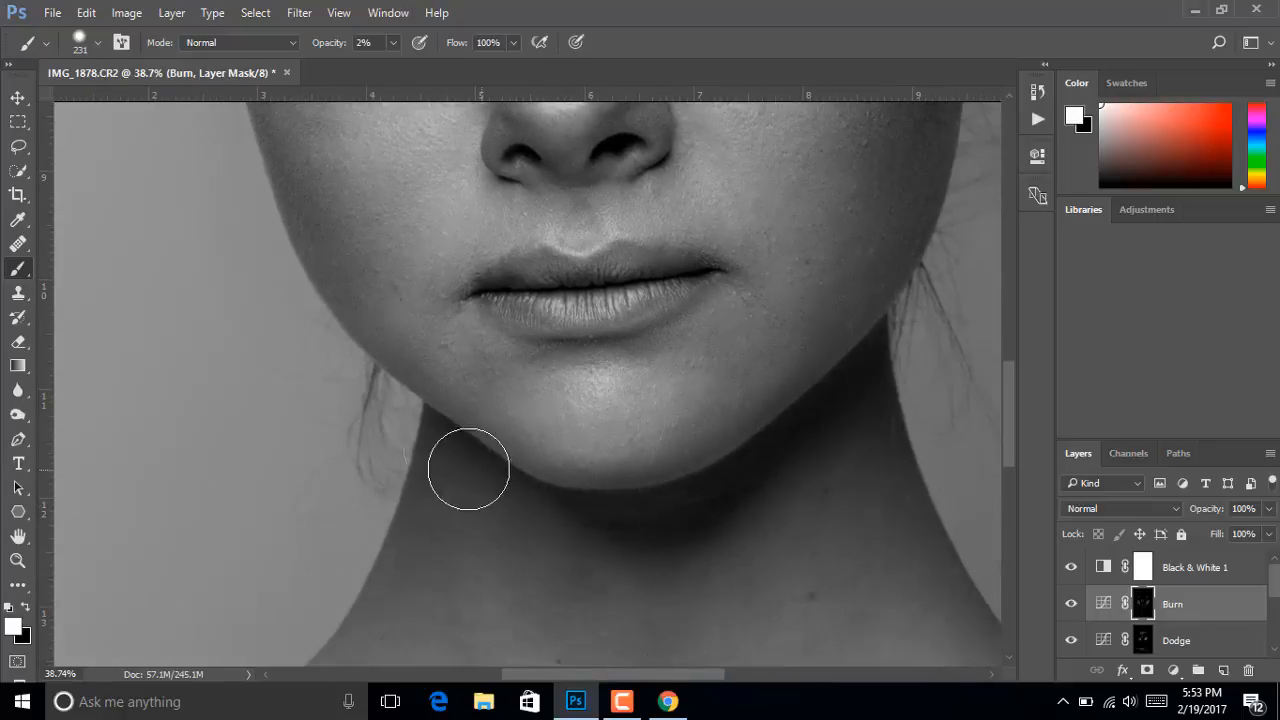
Burn in the shadows of the neck, collarbone and upper chest on the Burn mask with the size 231 brush
scroll(769, 346, down, 5)
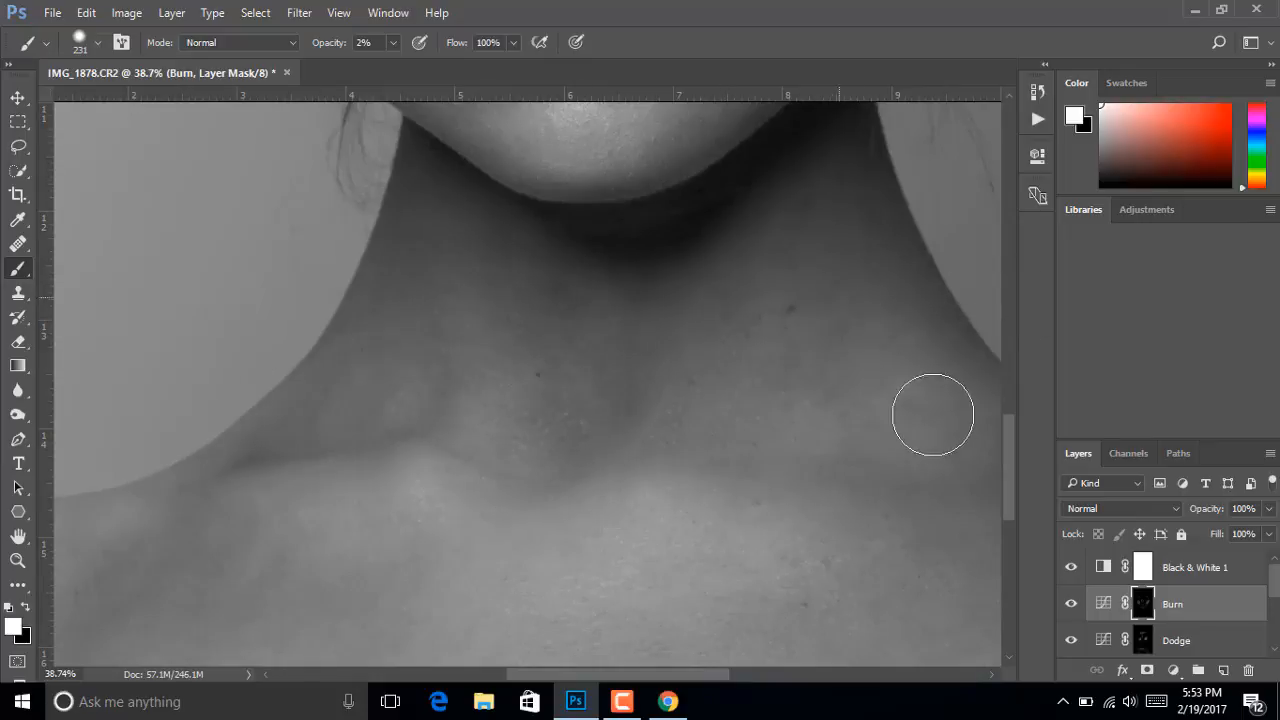
mouse_move(863, 491)
mouse_down()
mouse_move(841, 393)
mouse_move(877, 240)
mouse_move(903, 386)
mouse_move(706, 291)
mouse_up()
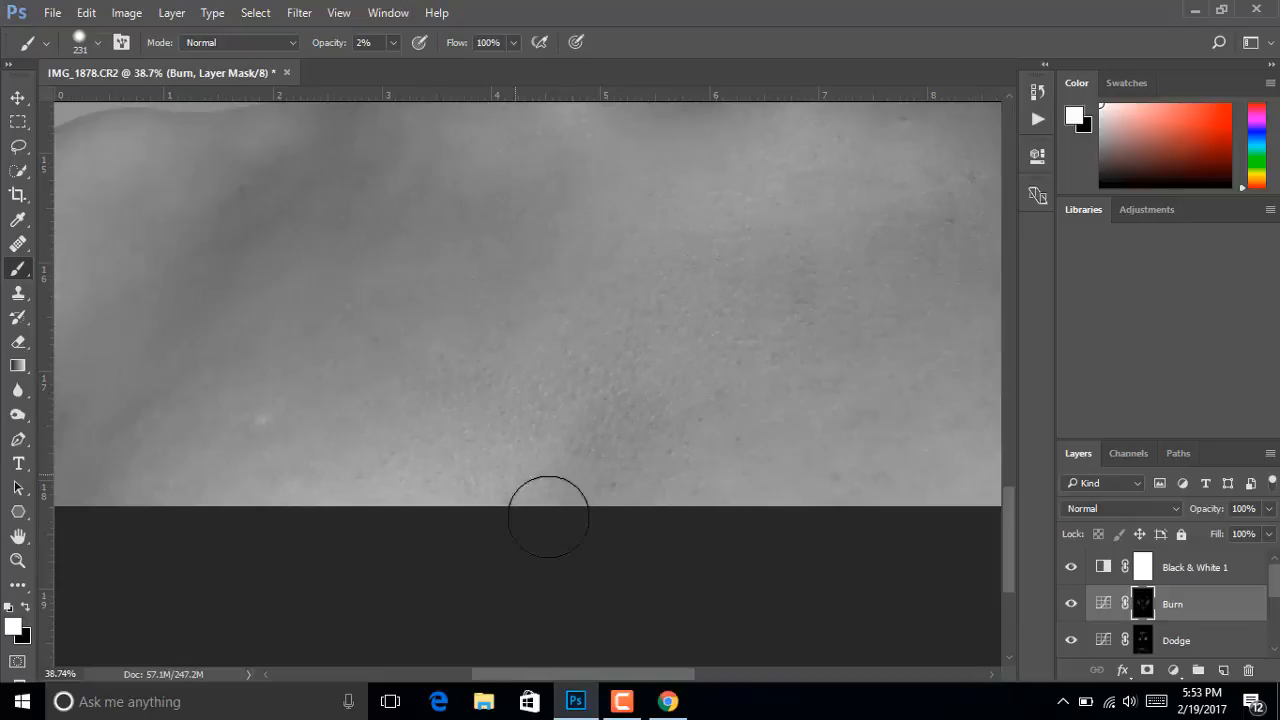
mouse_move(277, 202)
mouse_down()
mouse_move(143, 313)
mouse_move(67, 485)
mouse_up()
scroll(1080, 610, down, 5)
scroll(1150, 618, up, 5)
Delete the Black & White 1 adjustment layer and review the dodged and burned face in colour
drag(1236, 580, 1248, 671)
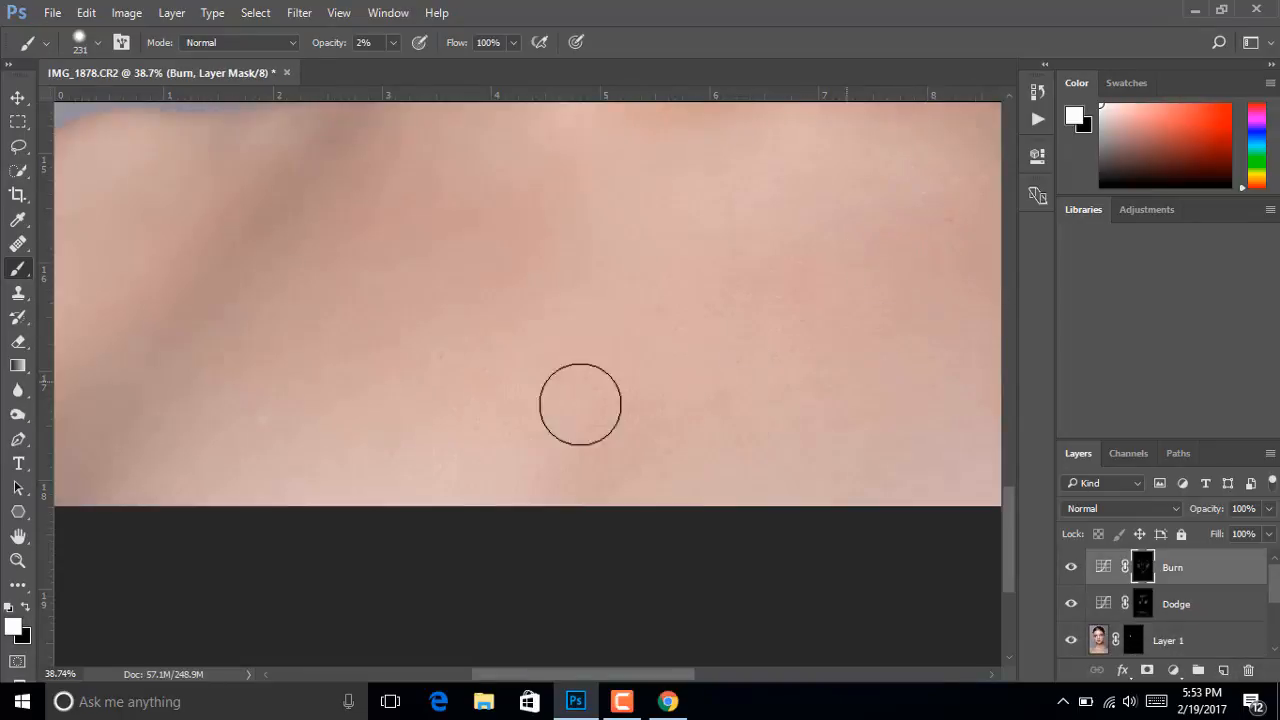
scroll(620, 410, down, 4)
scroll(566, 337, up, 1)
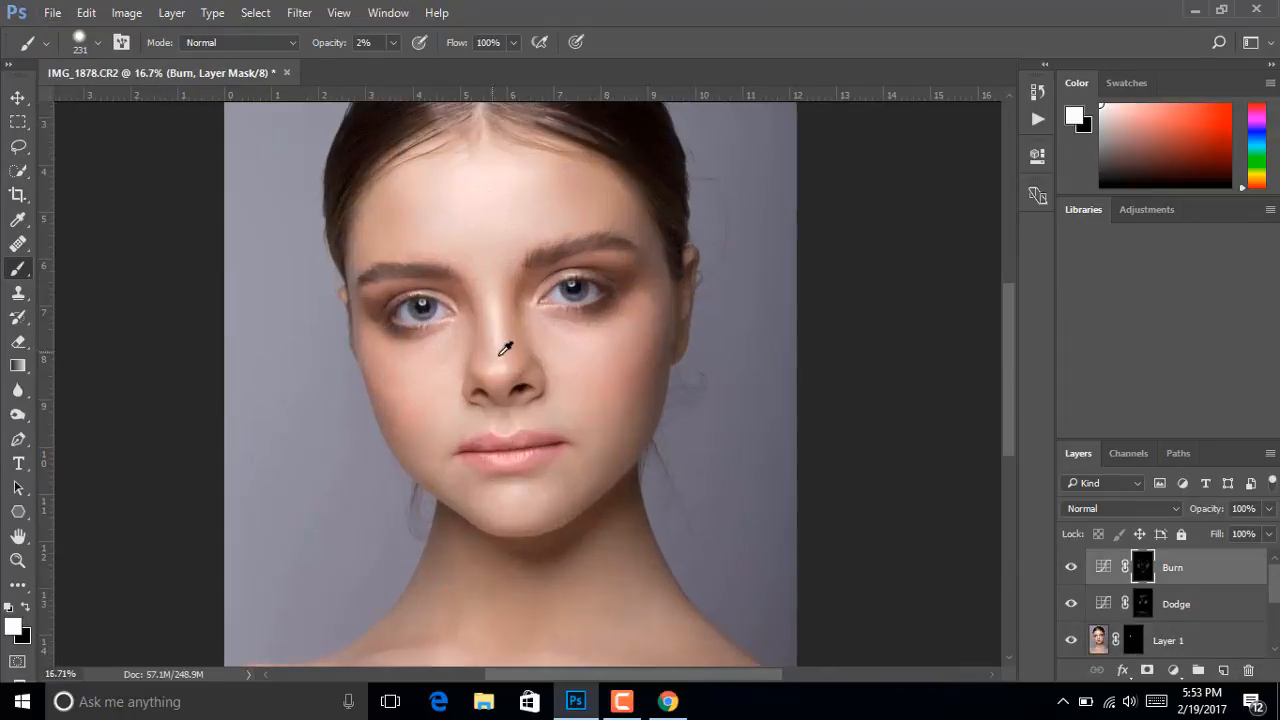
scroll(505, 347, up, 1)
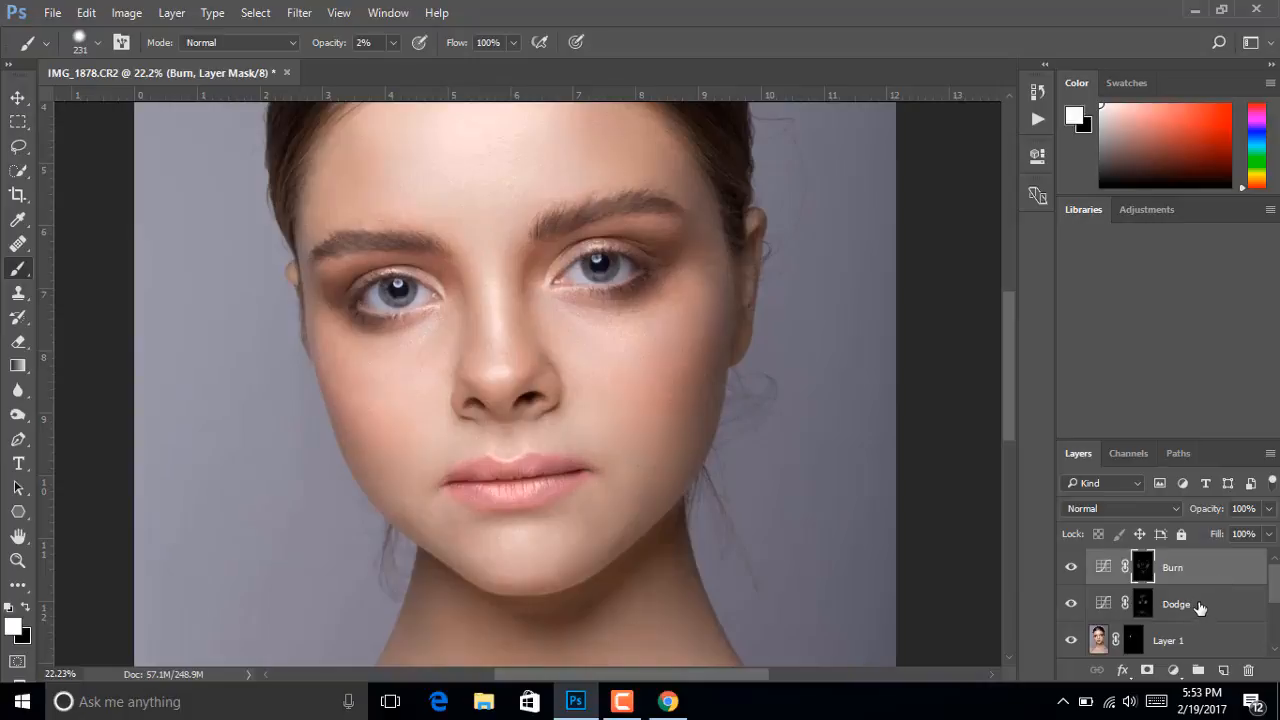
Group the Burn and Dodge layers into a Pass Through group named D&B
shift+click(1200, 607)
click(1237, 565)
shift+click(1234, 610)
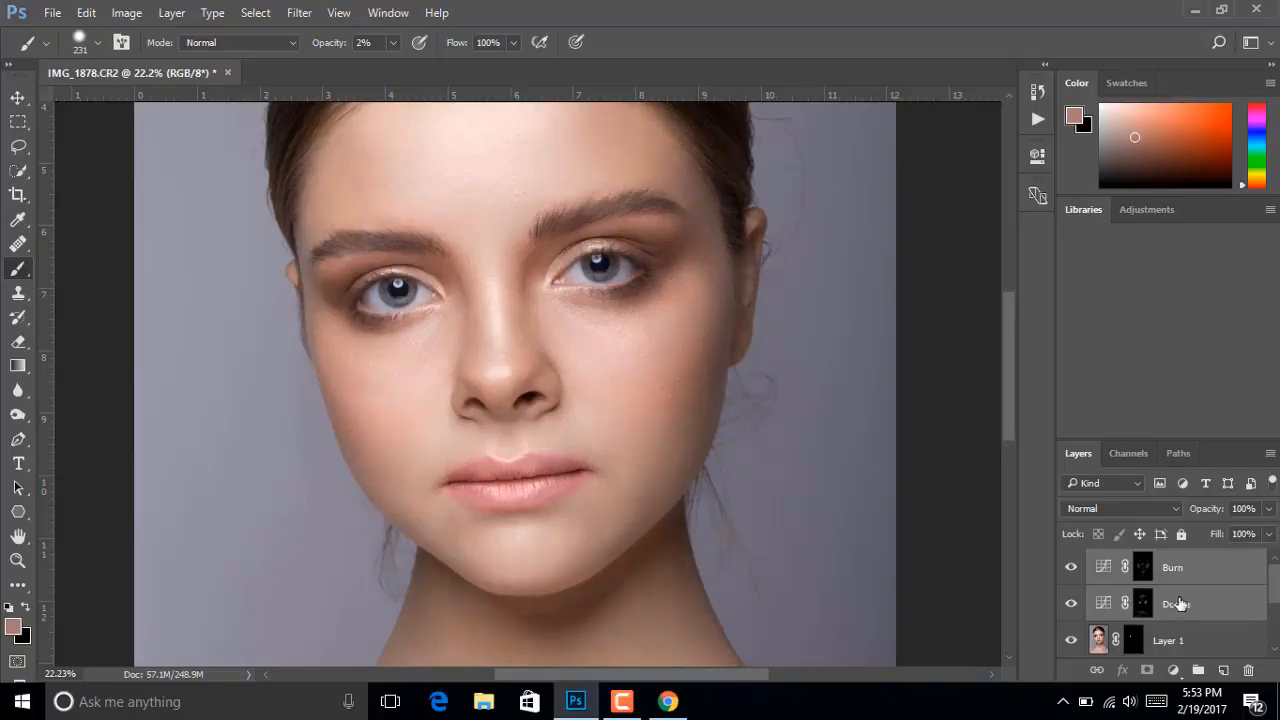
right_click(1212, 573)
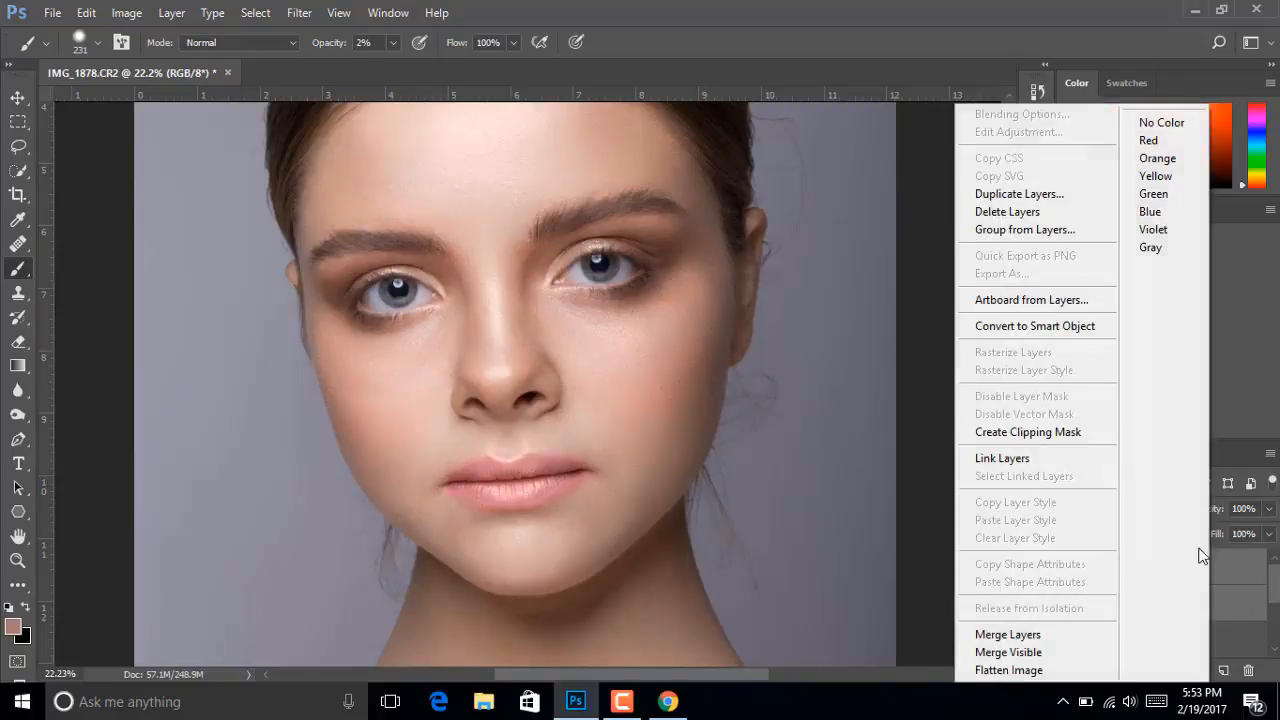
click(1039, 235)
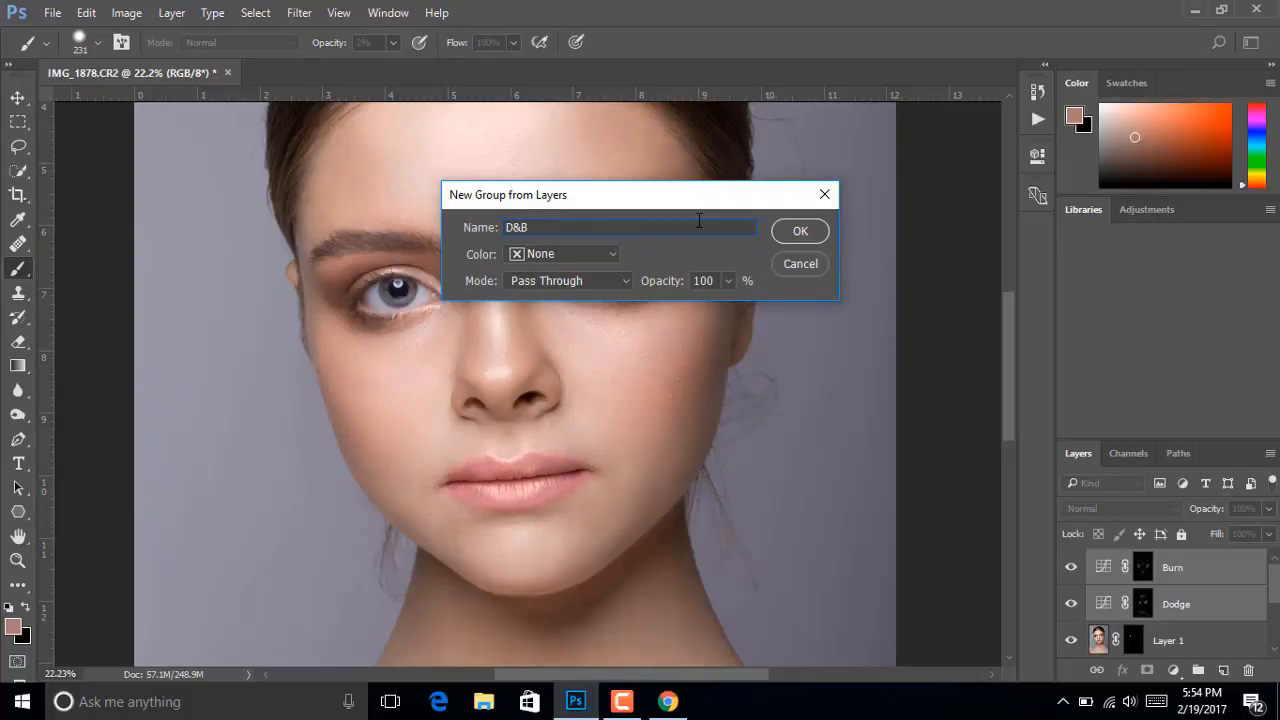
click(805, 236)
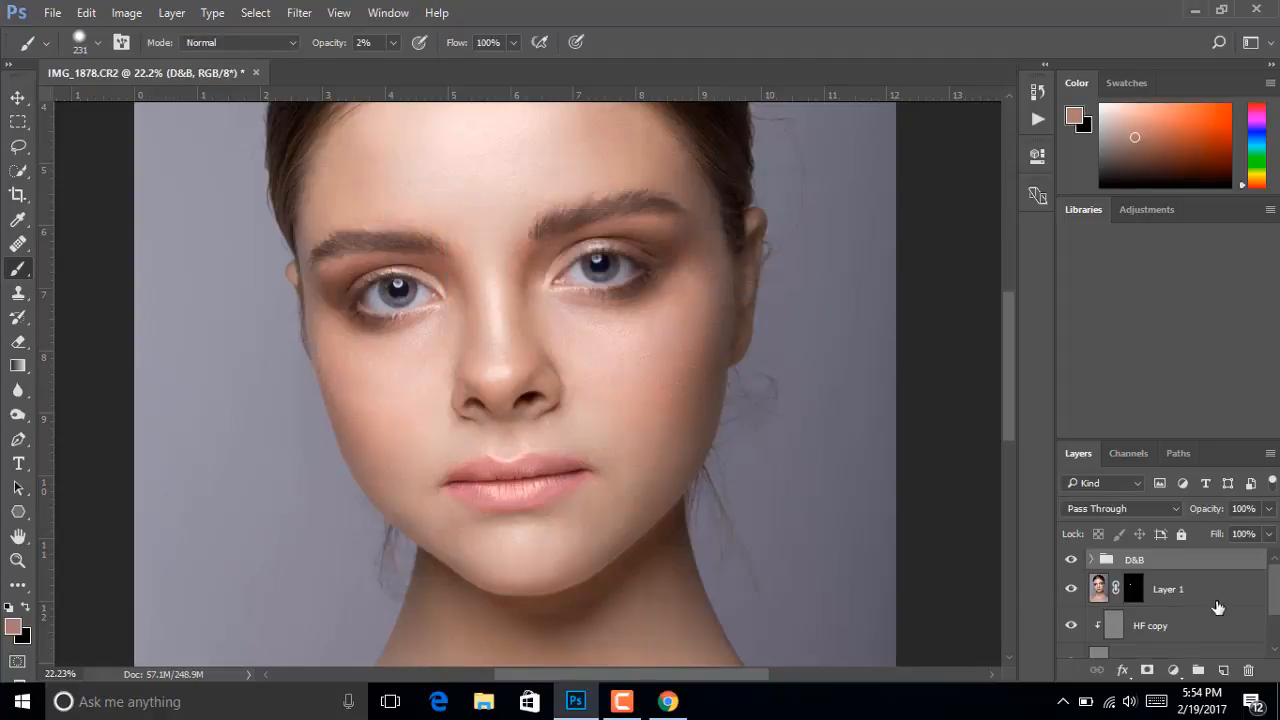
Compare the portrait with and without the D&B group, both close up and wider, and look through the layer stack
click(1080, 562)
click(1080, 562)
click(1080, 562)
click(1080, 562)
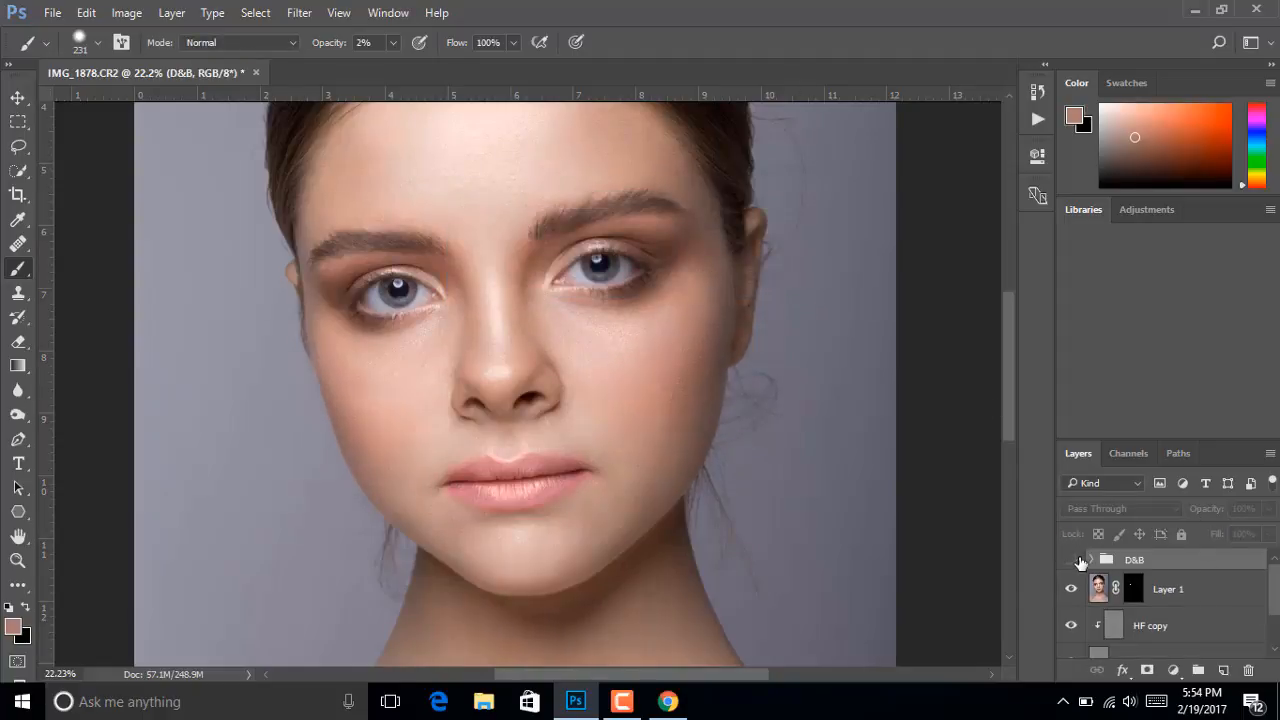
click(1080, 562)
scroll(562, 437, up, 3)
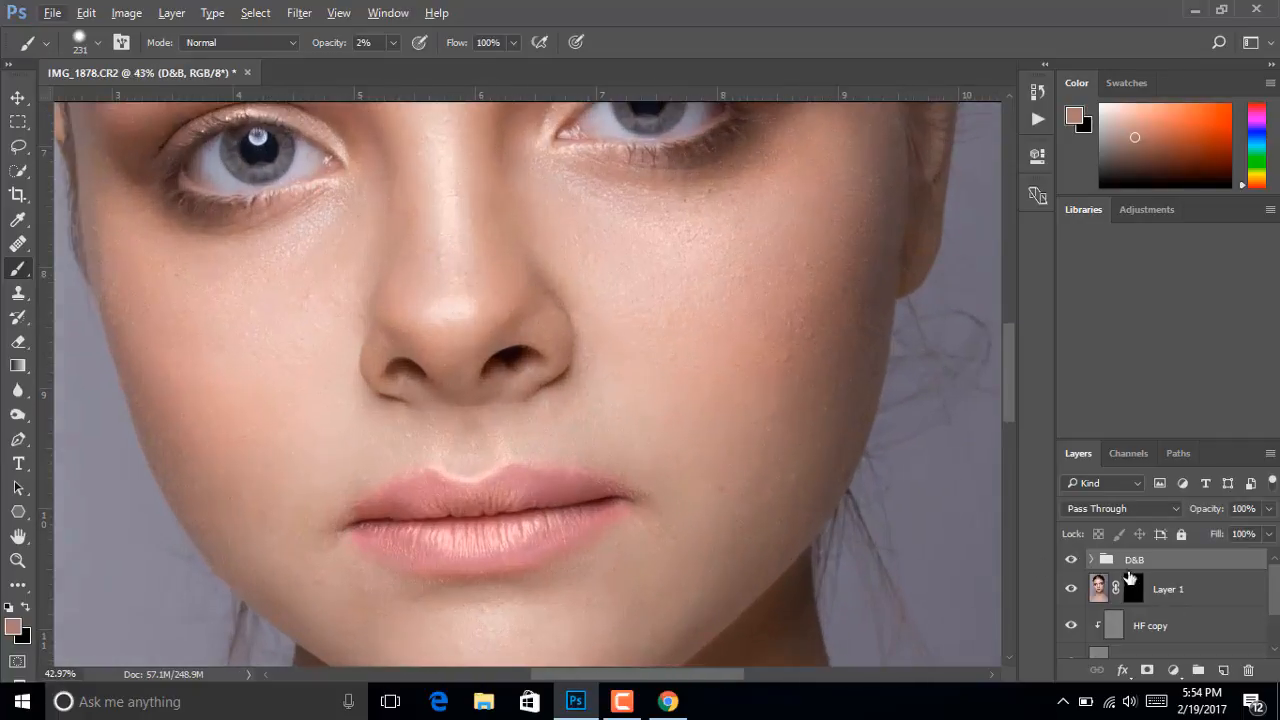
click(1091, 560)
click(1069, 562)
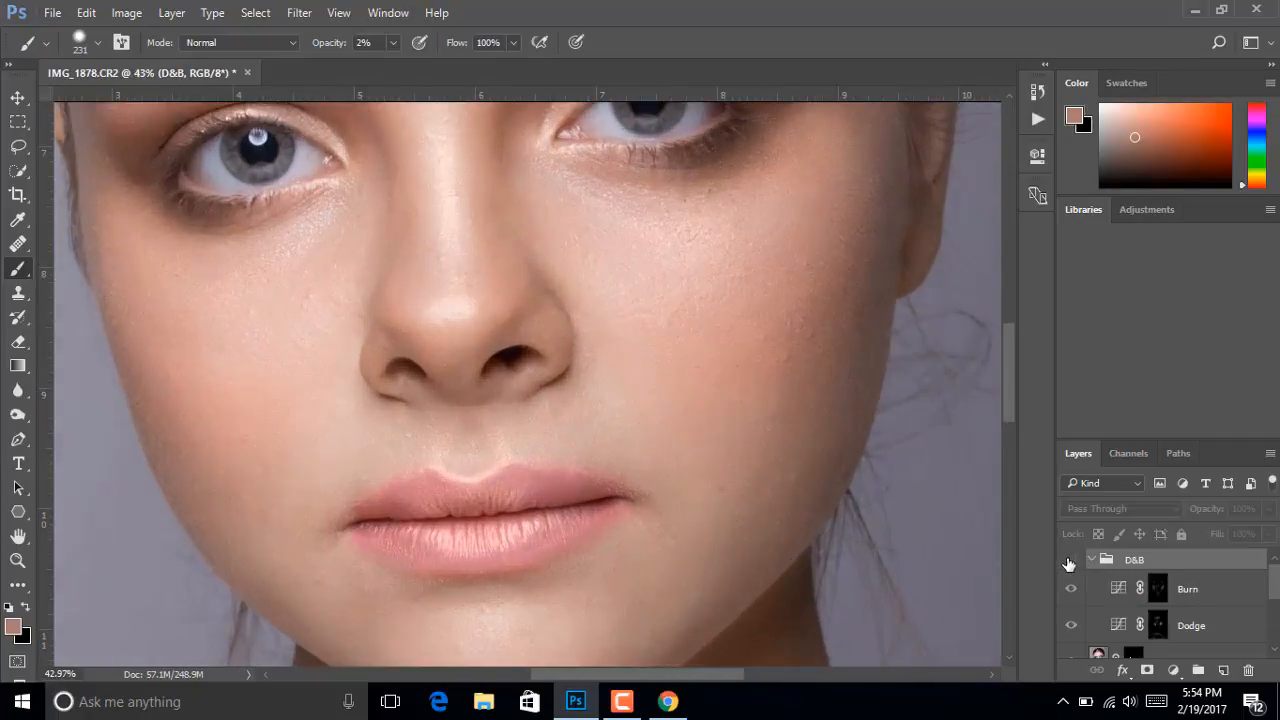
click(1069, 562)
click(1069, 562)
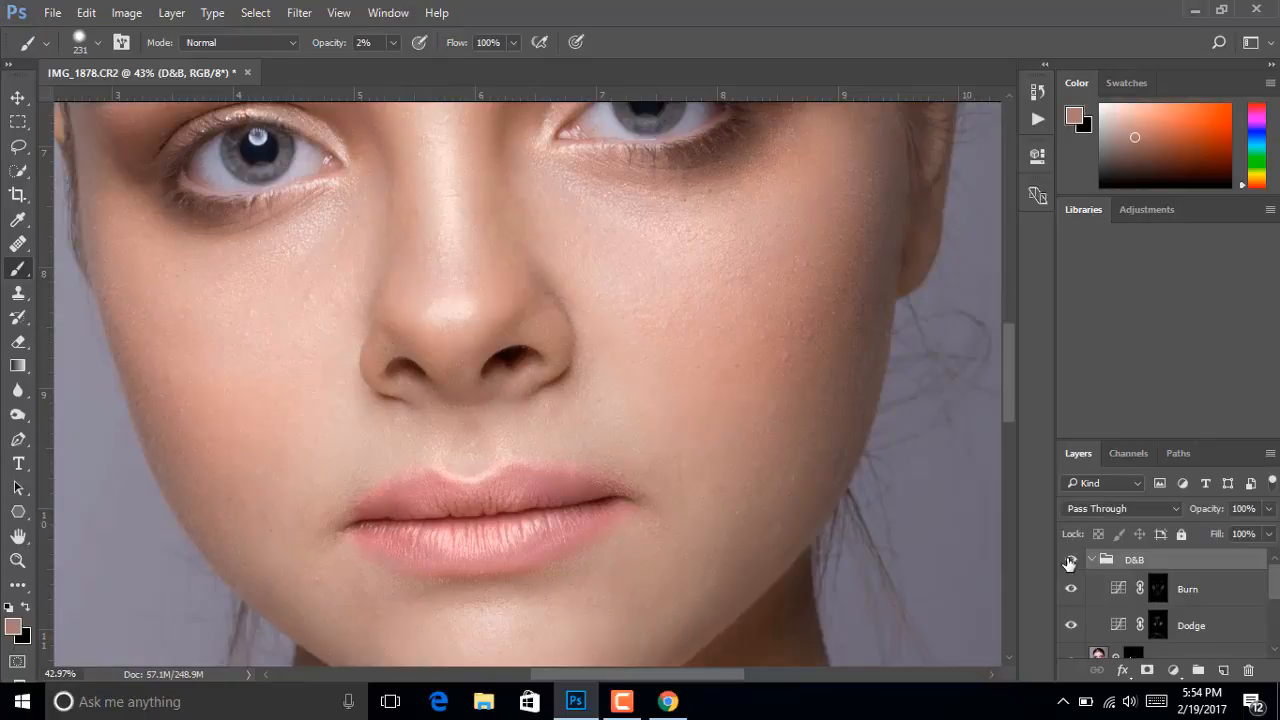
scroll(1170, 590, down, 5)
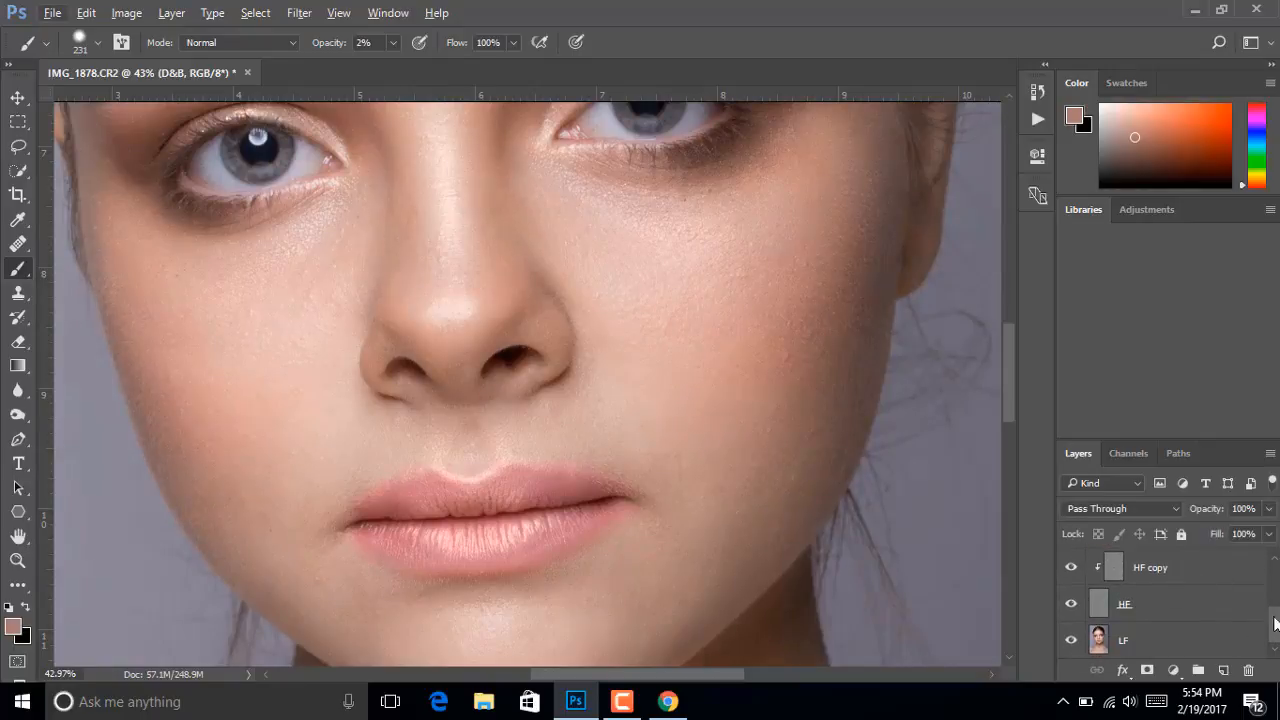
alt+scroll(675, 437, down, 5)
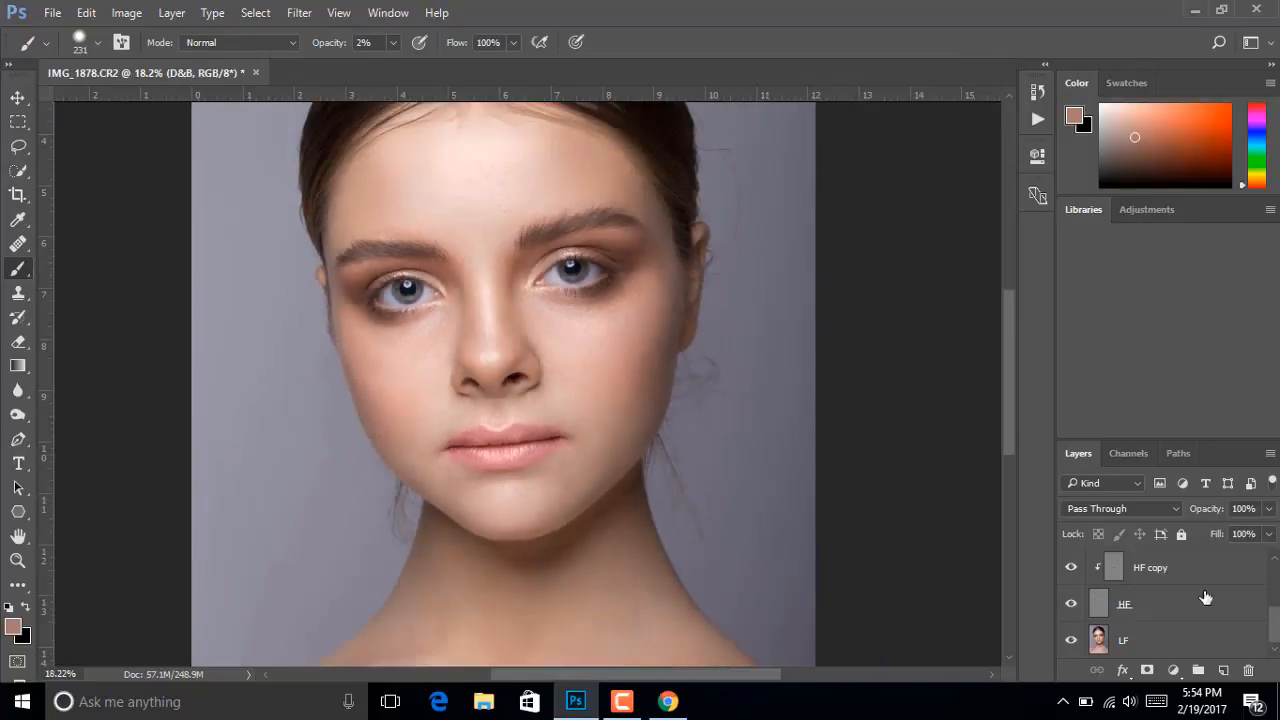
Lasso the cheek beside the nose, below the brighter-lit eye, on the LF layer with a 10 px feather
drag(1277, 620, 1277, 566)
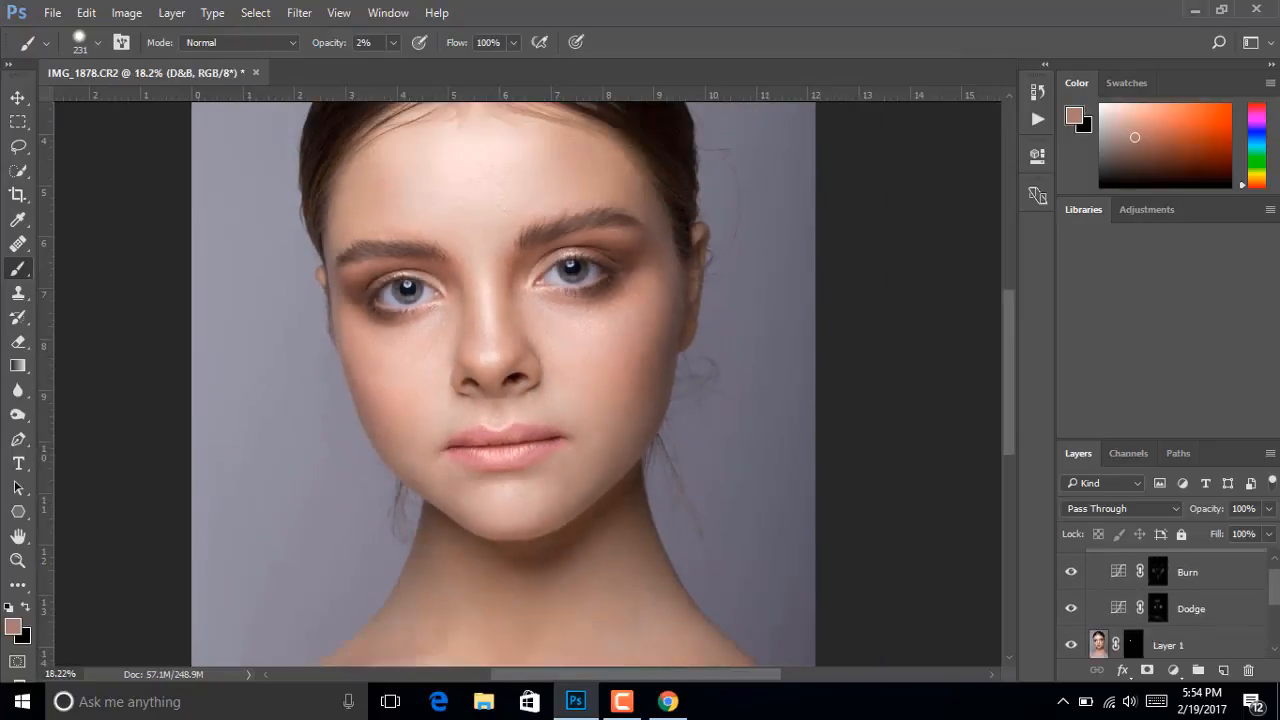
alt+scroll(634, 371, up, 5)
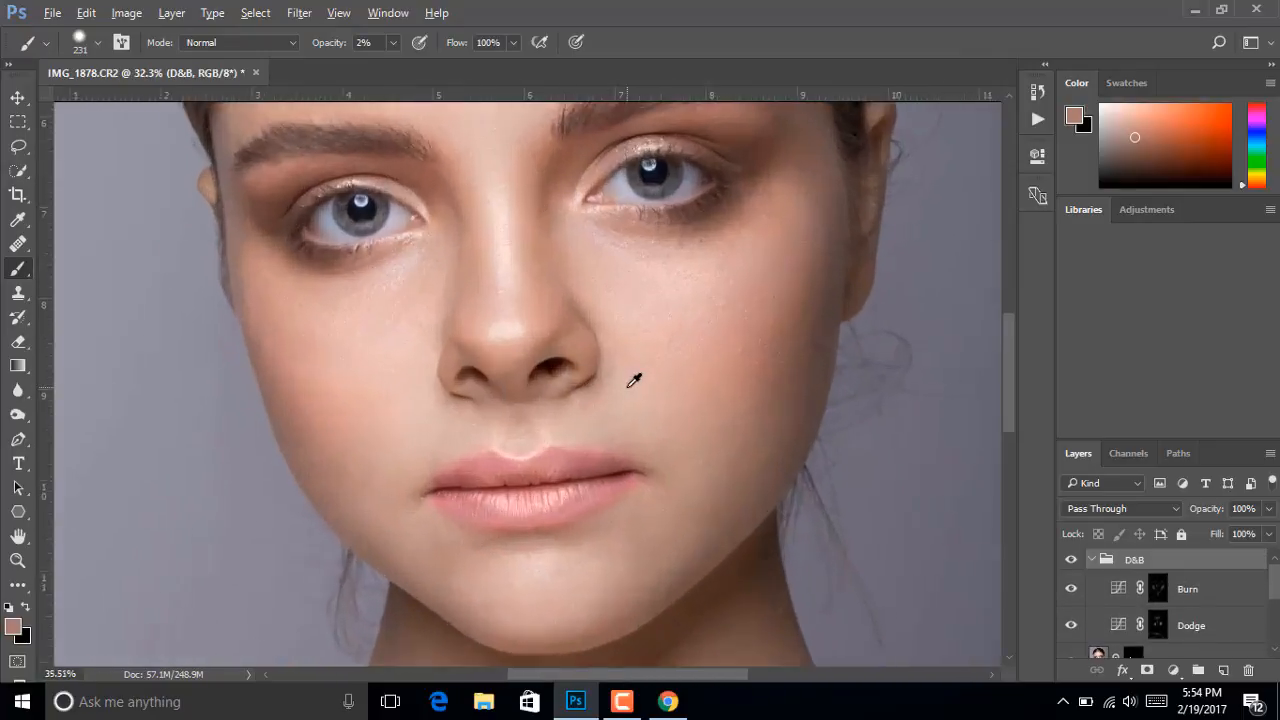
scroll(749, 389, down, 2)
scroll(746, 393, down, 2)
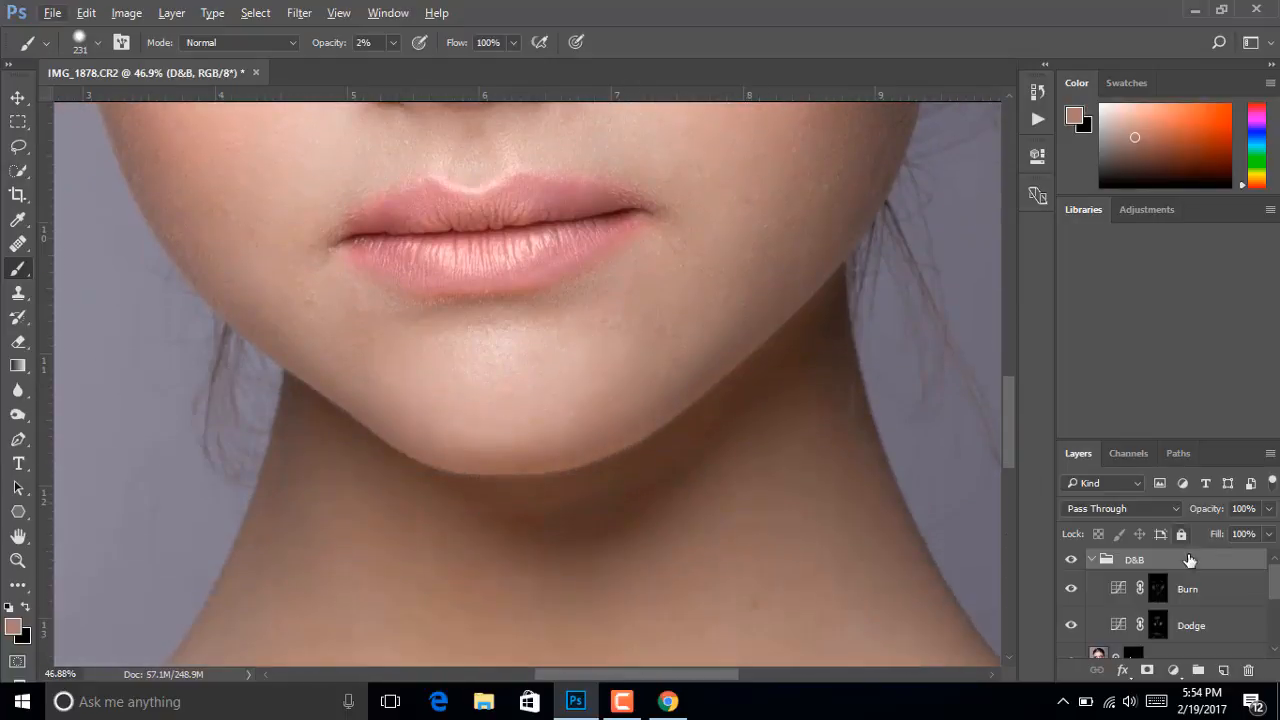
scroll(1215, 585, down, 3)
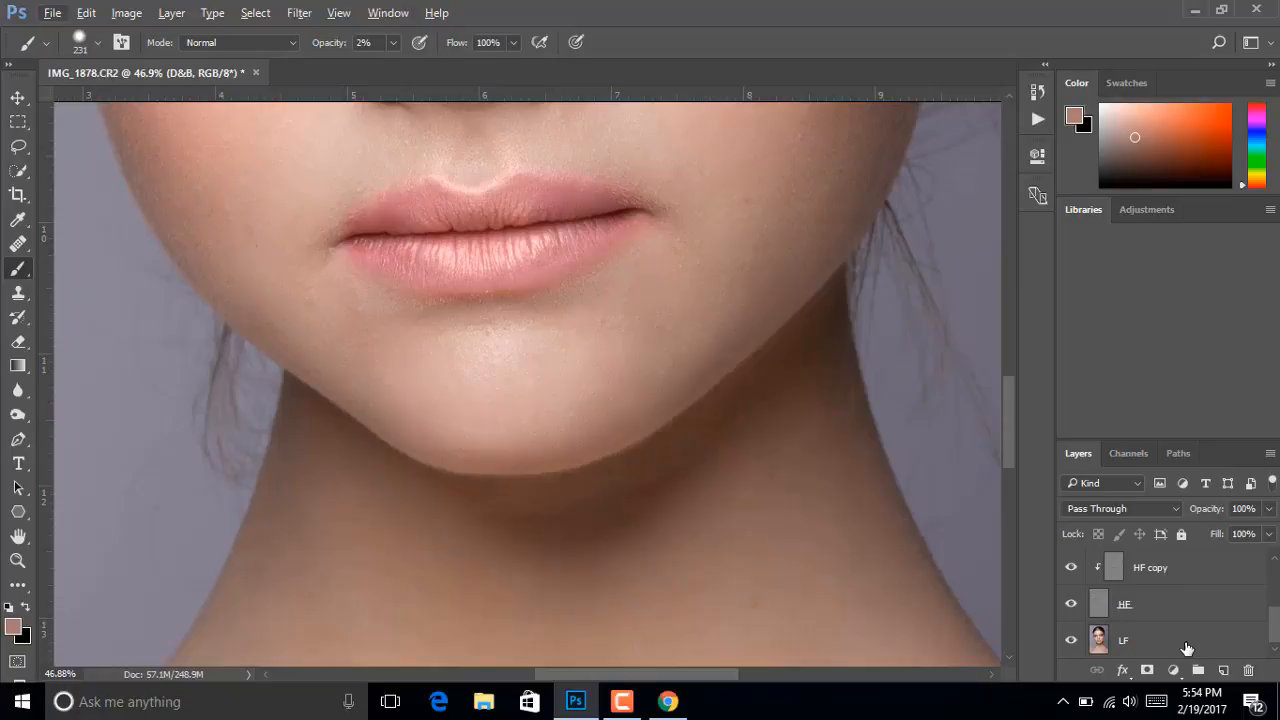
click(1187, 649)
scroll(771, 386, up, 6)
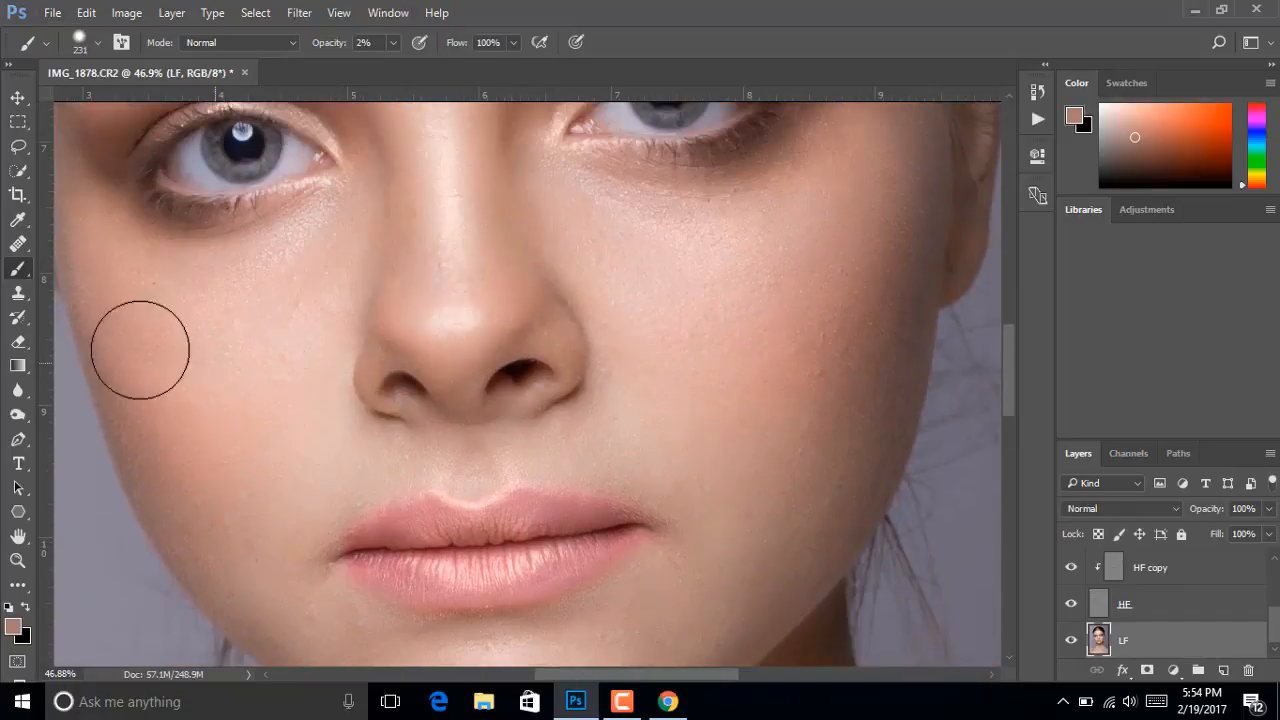
click(18, 146)
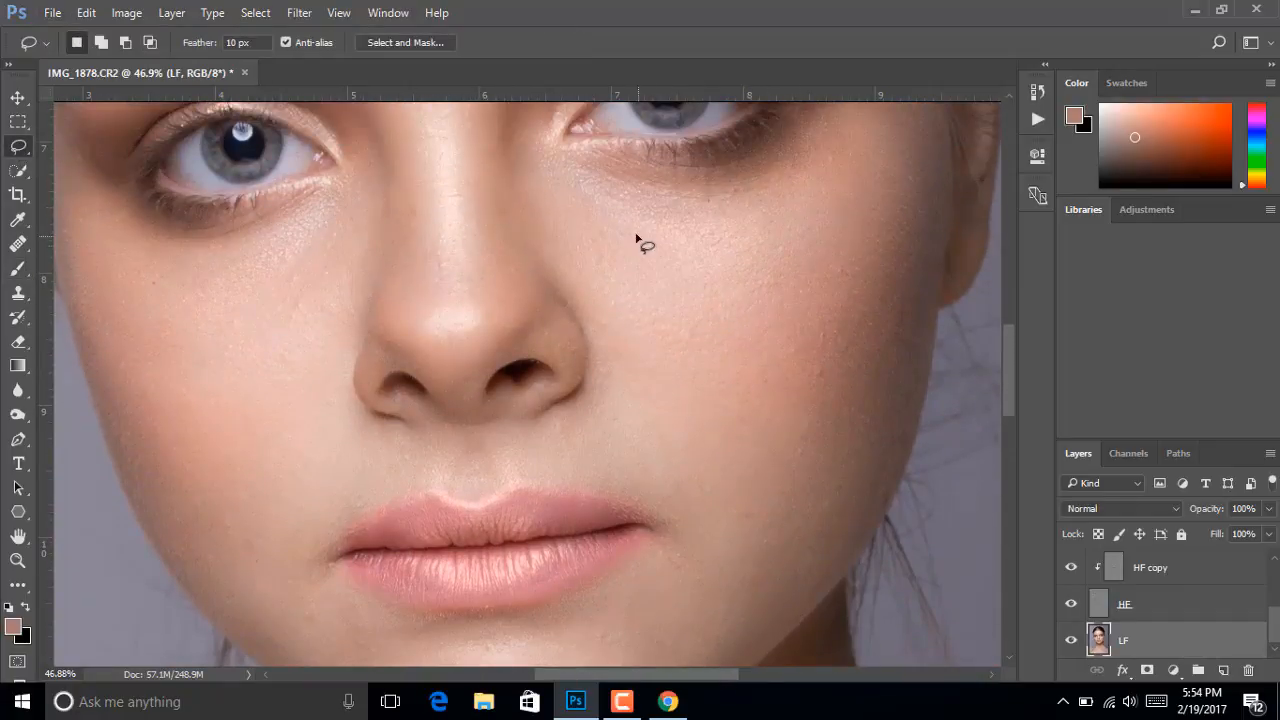
mouse_move(636, 234)
mouse_down()
mouse_move(842, 310)
mouse_move(766, 457)
mouse_move(629, 286)
mouse_move(636, 242)
mouse_up()
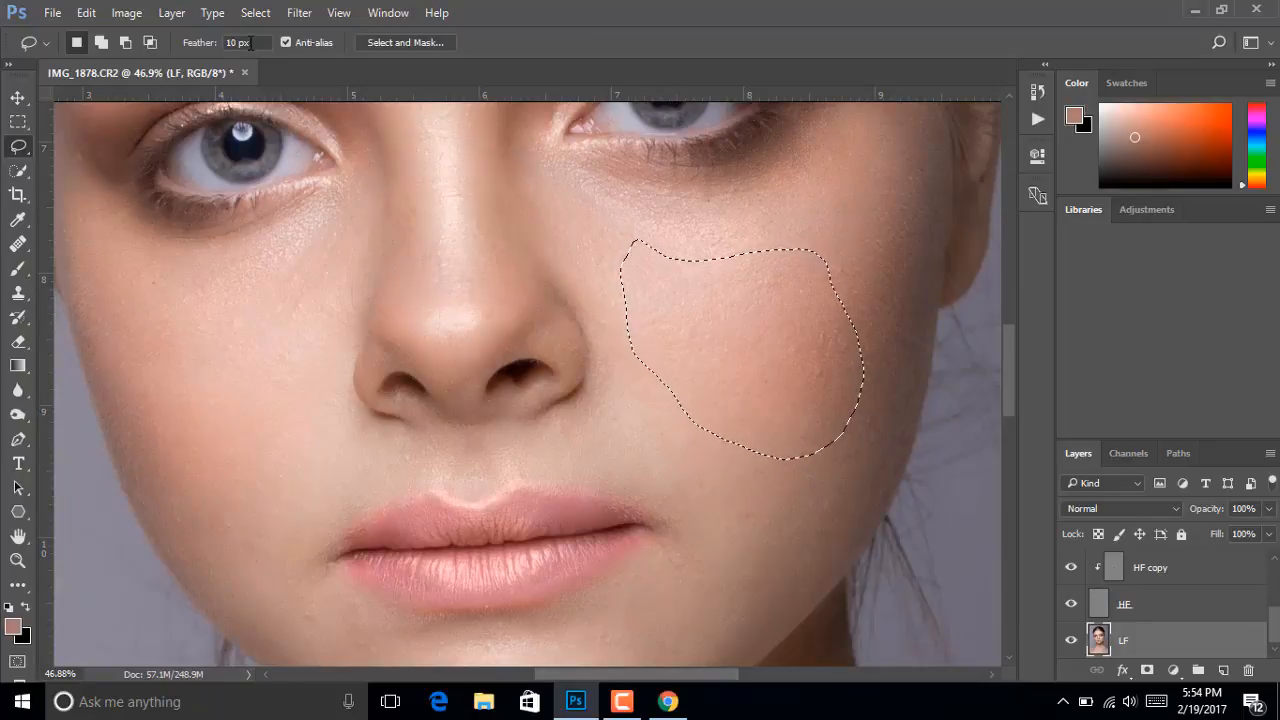
click(546, 173)
click(266, 42)
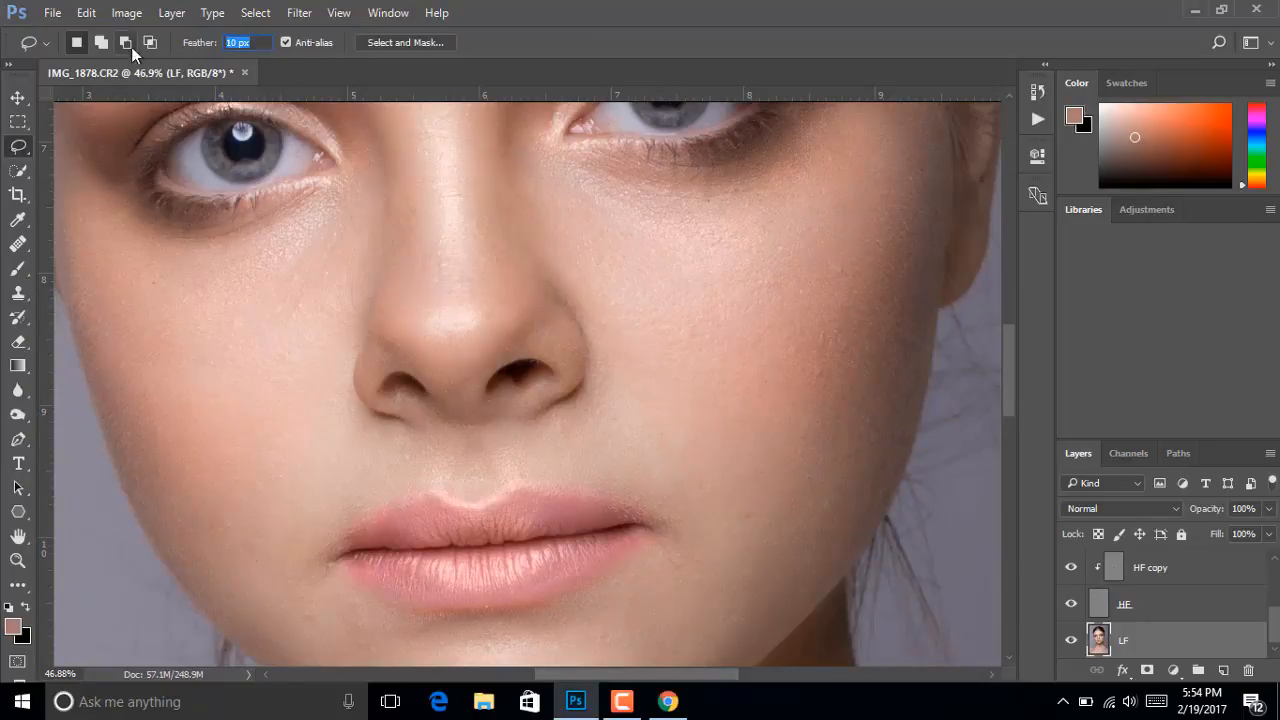
mouse_move(655, 288)
mouse_down()
mouse_move(810, 240)
mouse_move(877, 433)
mouse_move(754, 485)
mouse_move(590, 333)
mouse_move(640, 282)
mouse_up()
Smooth the selected cheek area with a Gaussian Blur of 81.2 pixels radius and clear the selection
click(292, 14)
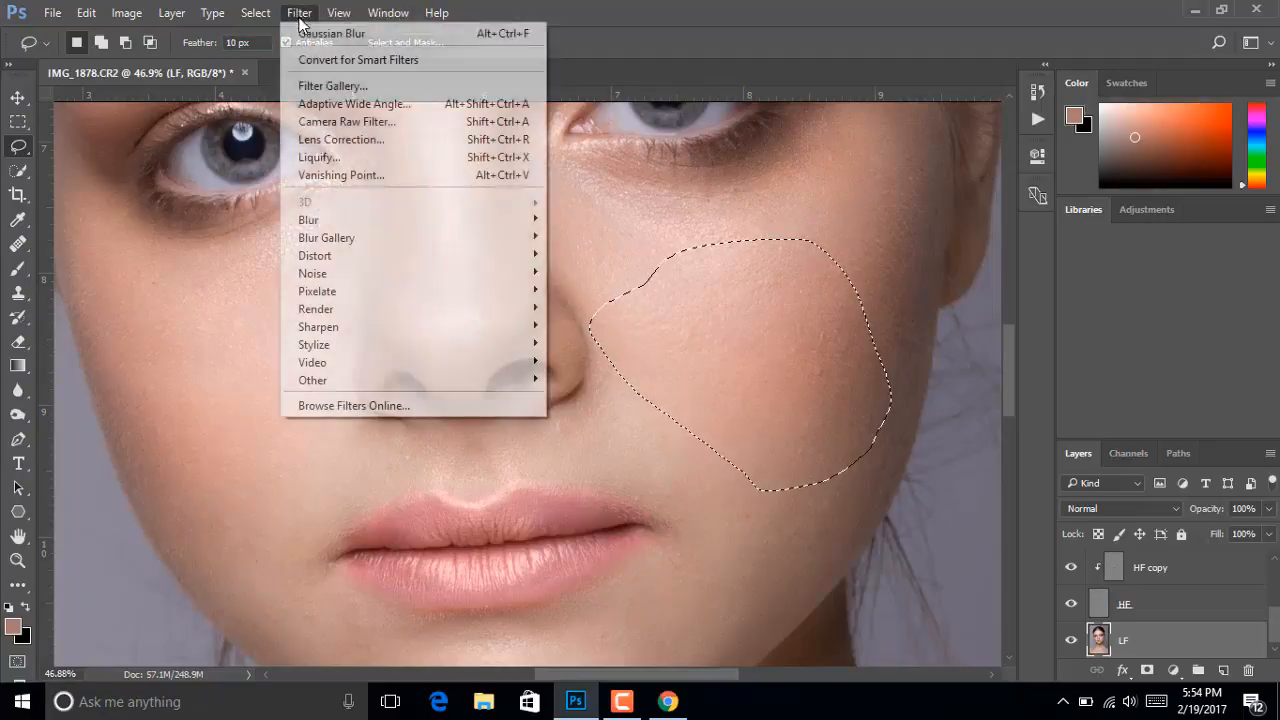
mouse_move(467, 220)
click(597, 290)
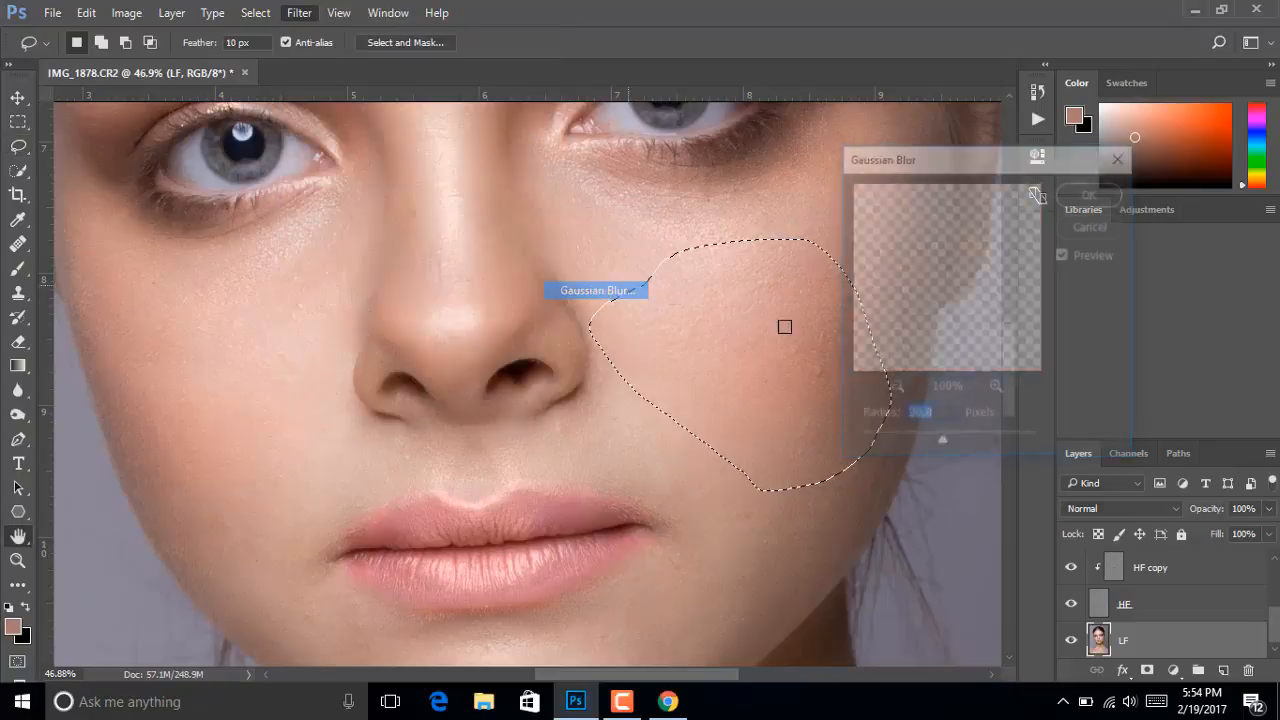
mouse_move(946, 450)
mouse_down()
mouse_move(1045, 453)
mouse_move(965, 433)
mouse_up()
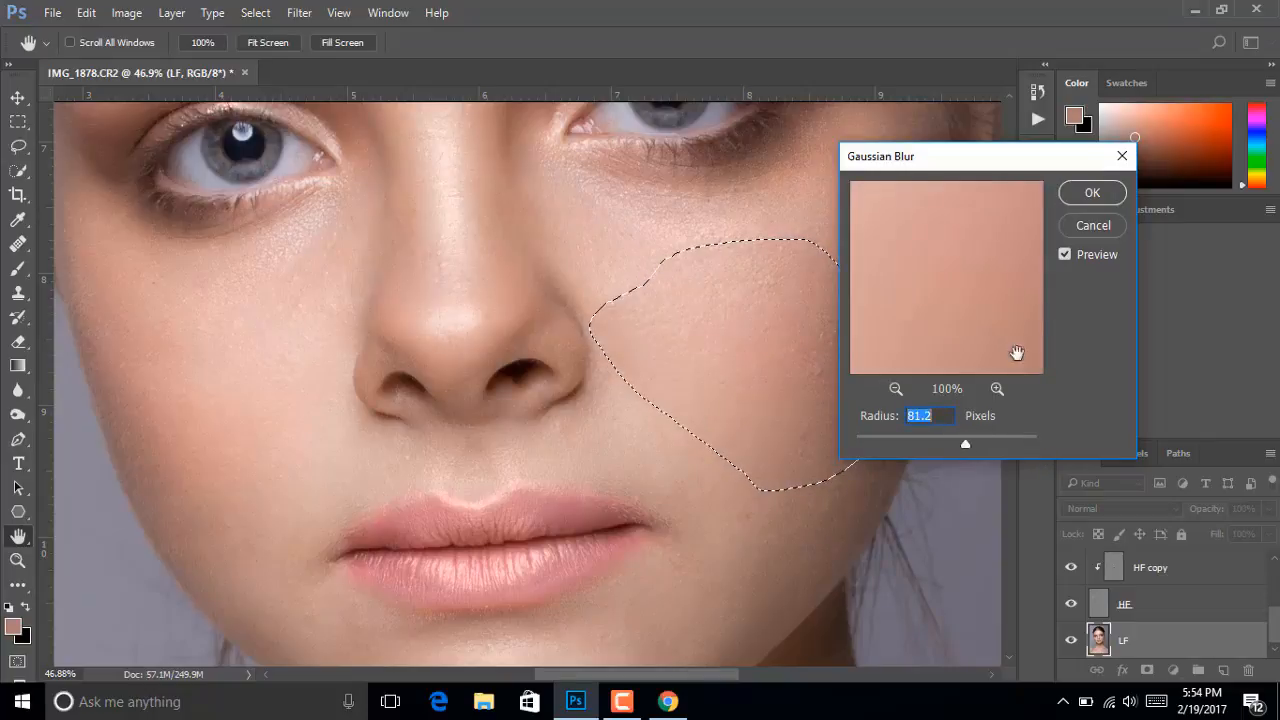
click(1095, 193)
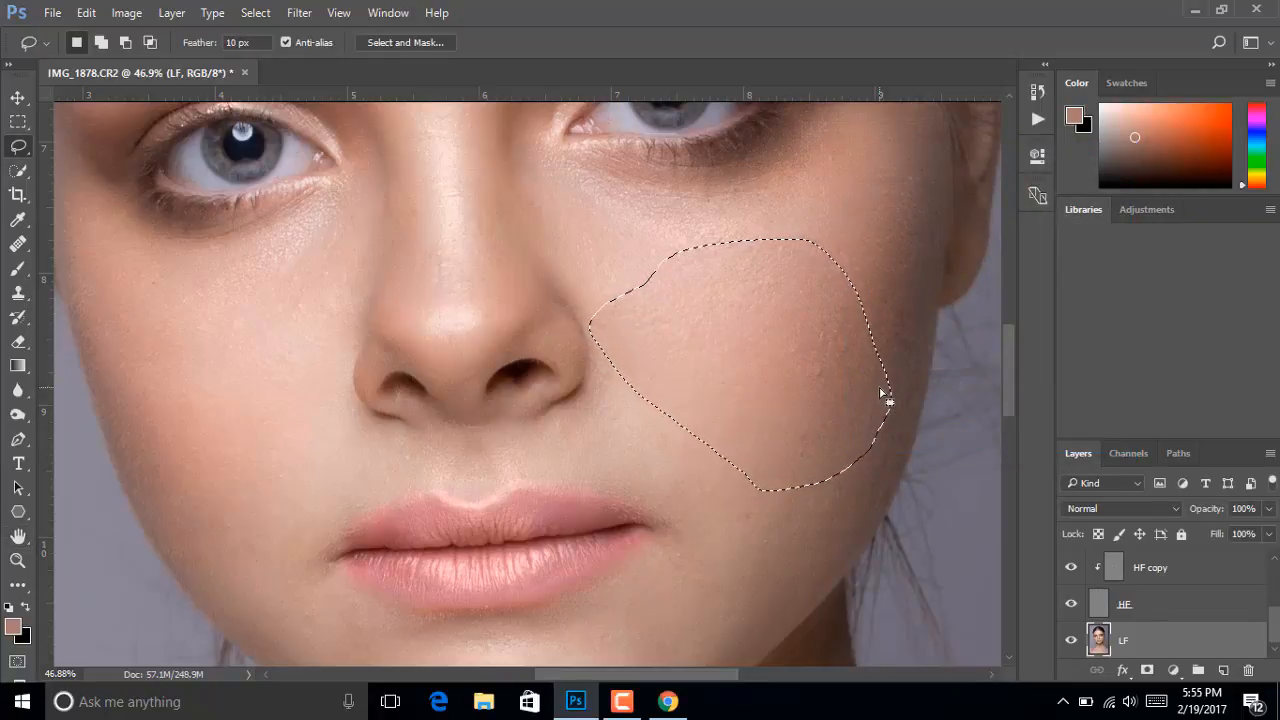
key(ctrl+d)
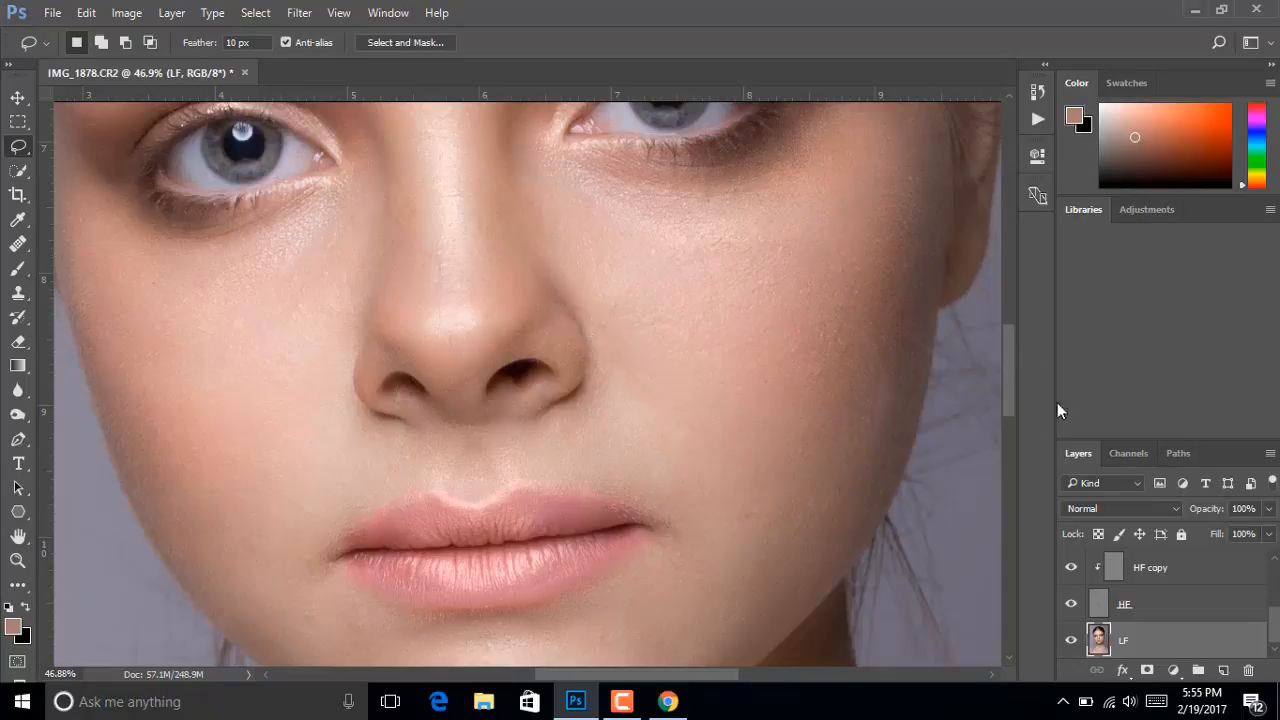
key(ctrl+z)
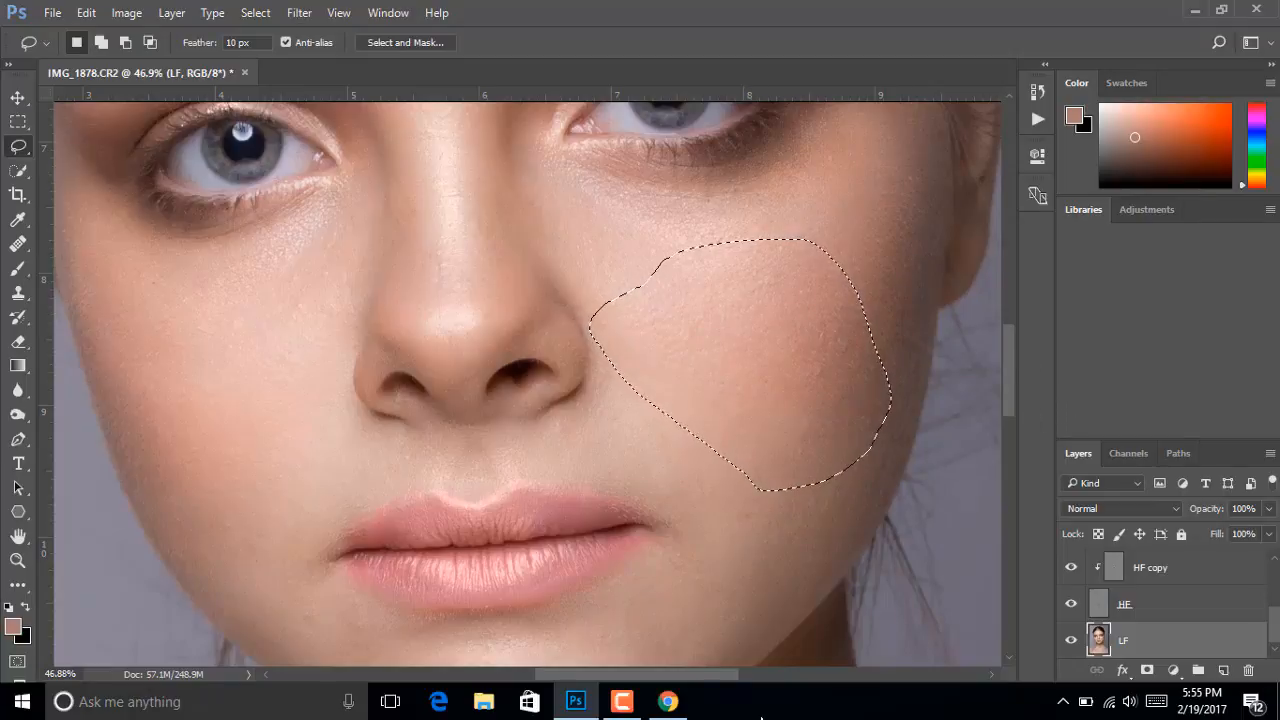
click(686, 708)
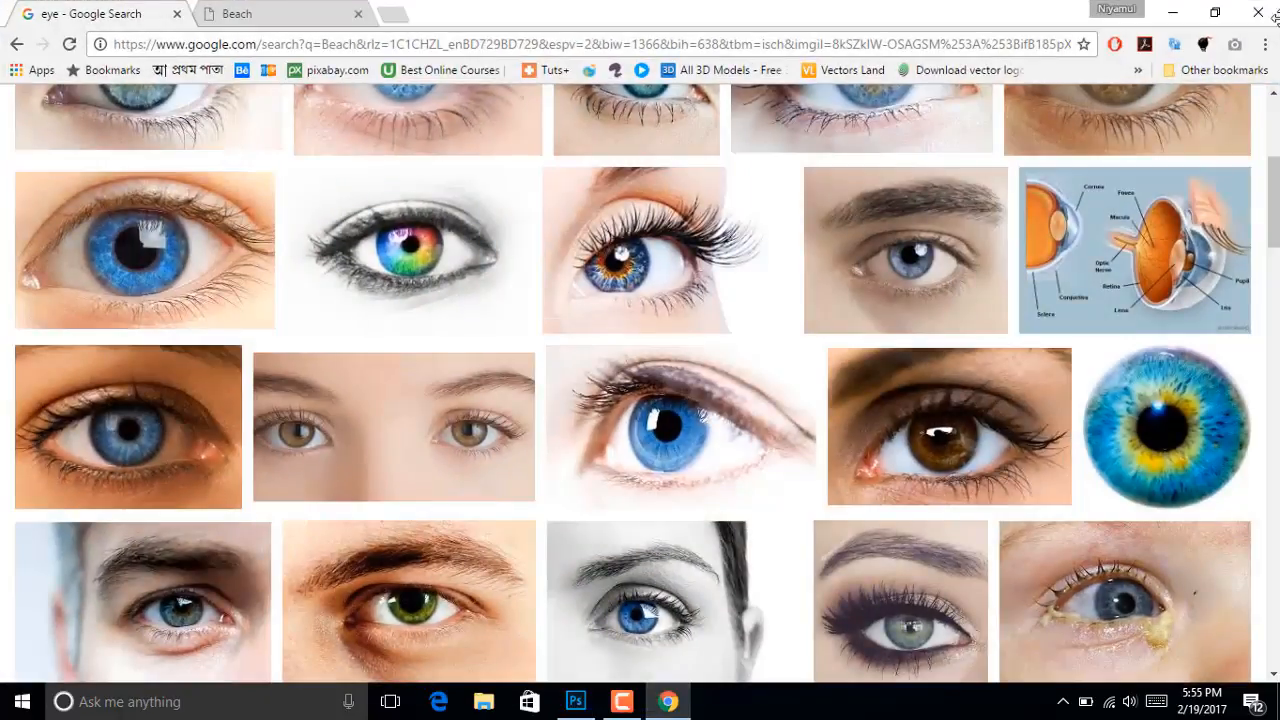
click(1174, 13)
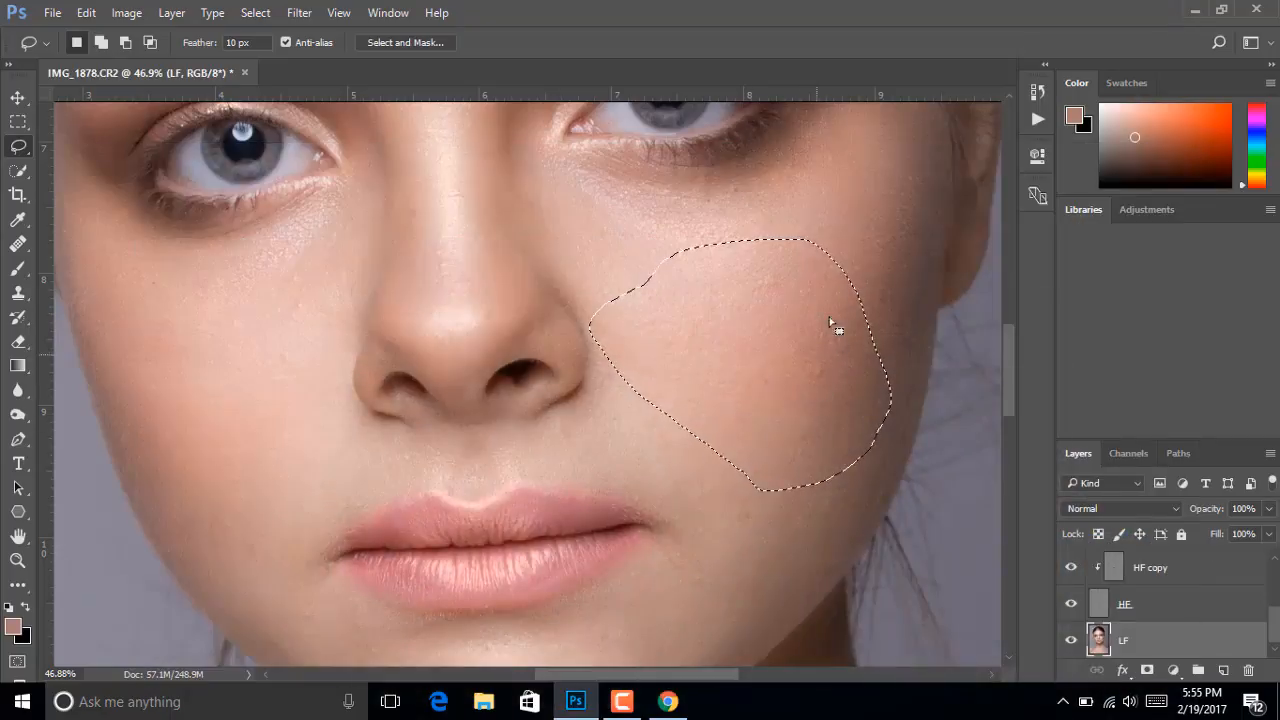
click(889, 253)
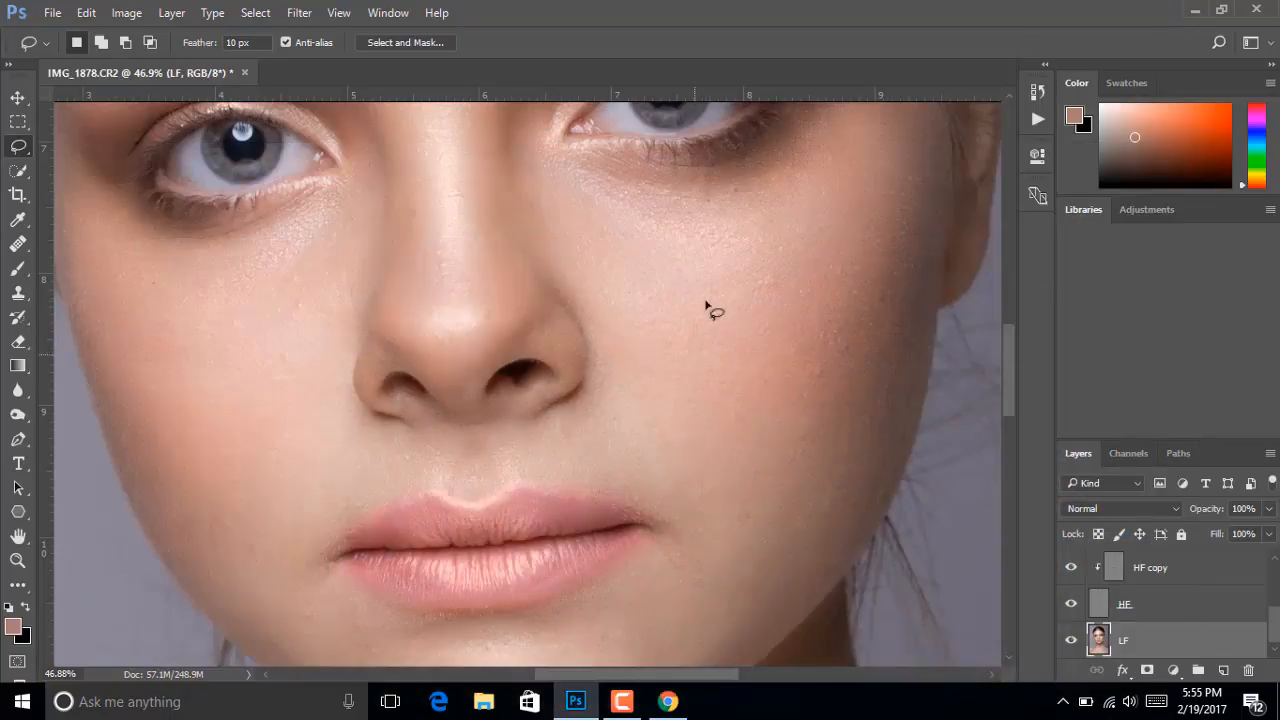
Try a Gaussian Blur on a lassoed strip along the shaded side of the nose, previewing radii of 34.6 and 10.0 pixels
mouse_move(650, 262)
mouse_down()
mouse_move(723, 474)
mouse_move(795, 449)
mouse_up()
scroll(660, 360, up, 2)
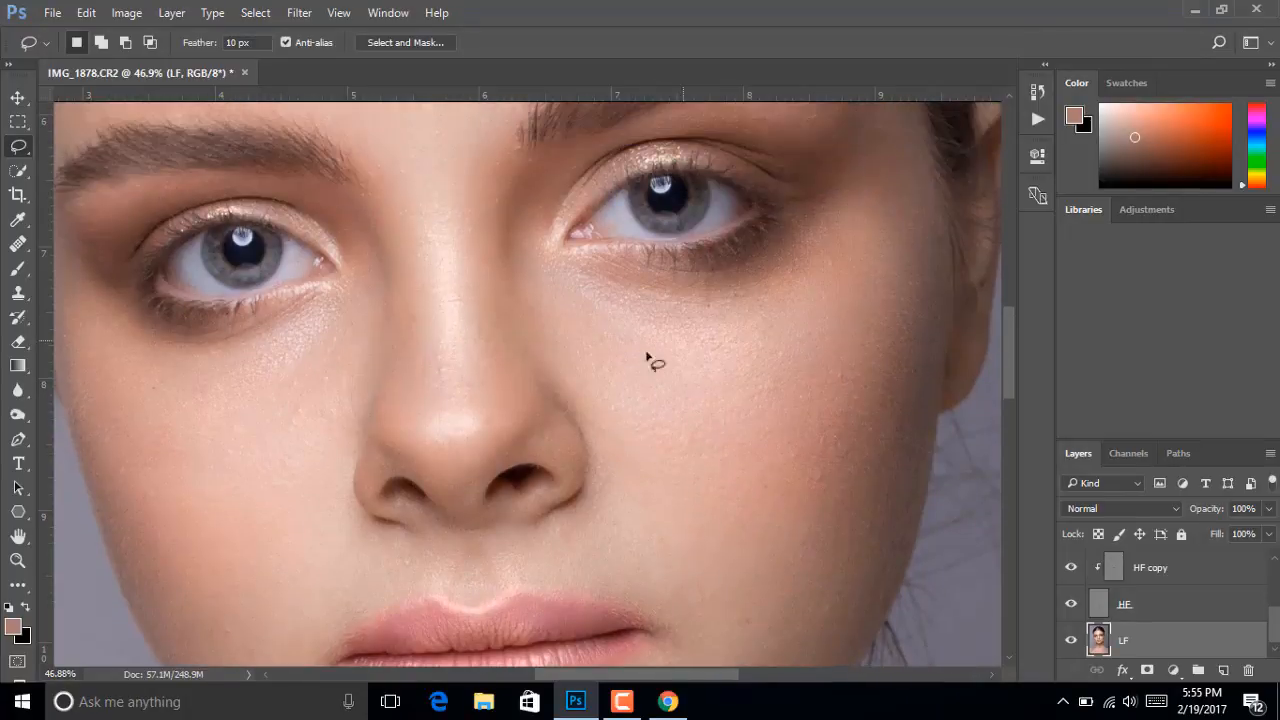
mouse_move(514, 194)
mouse_down()
mouse_move(578, 380)
mouse_move(531, 435)
mouse_move(492, 360)
mouse_move(490, 290)
mouse_up()
click(311, 14)
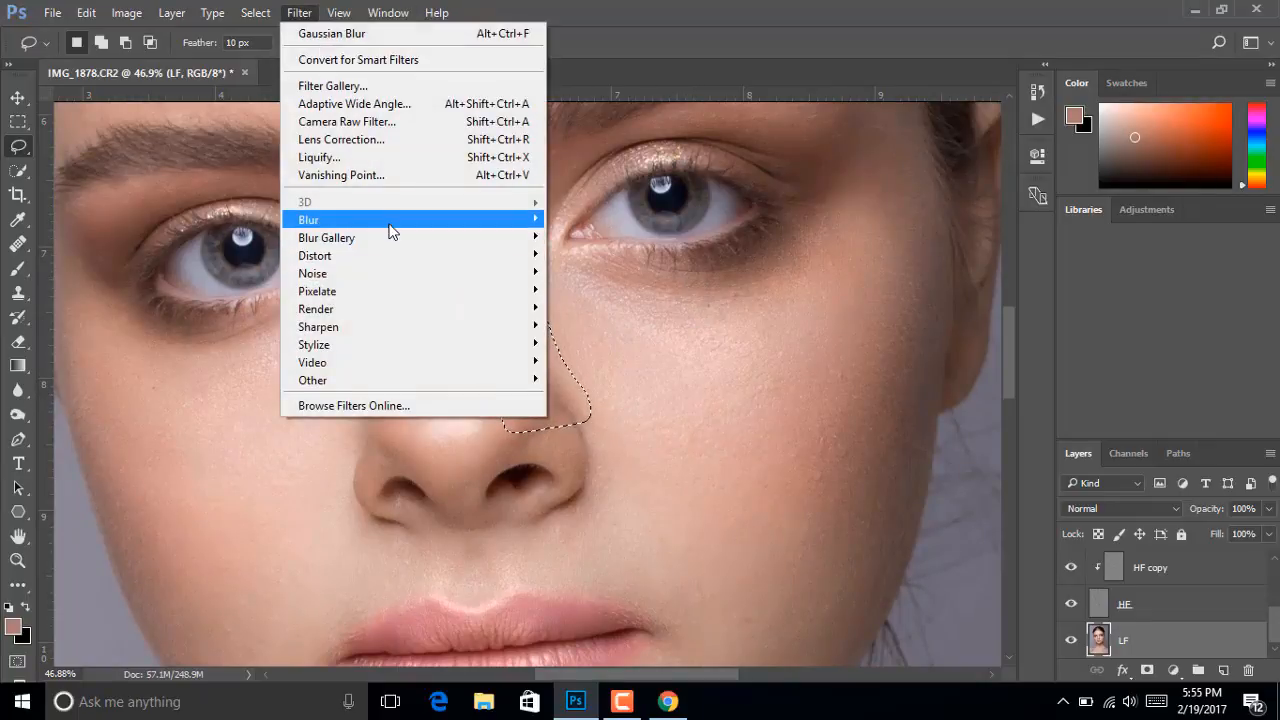
mouse_move(390, 220)
click(626, 291)
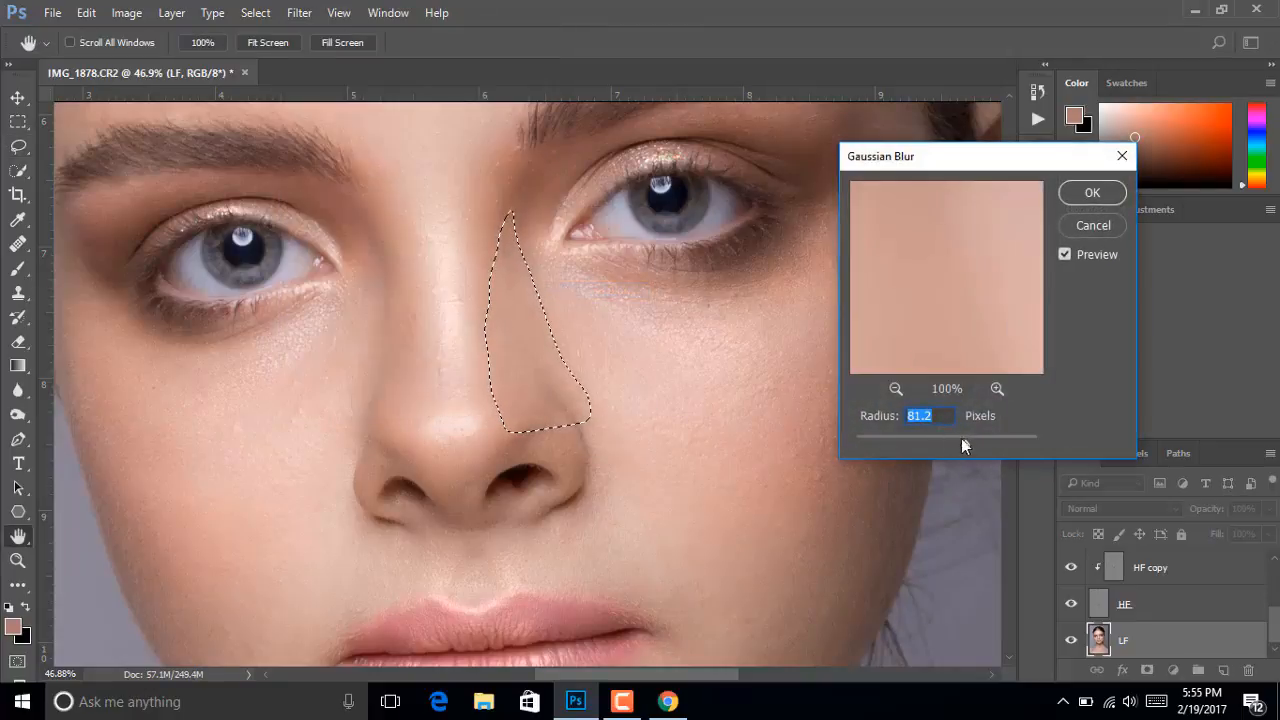
drag(968, 444, 945, 447)
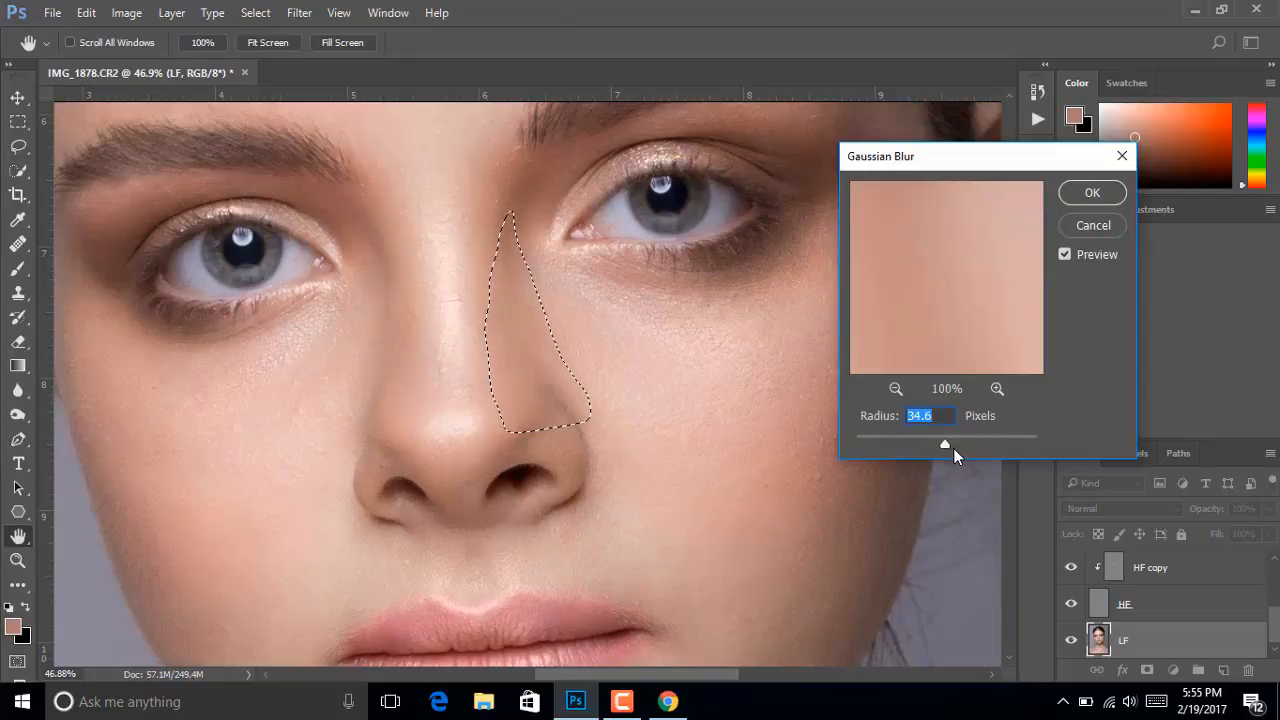
drag(953, 442, 928, 450)
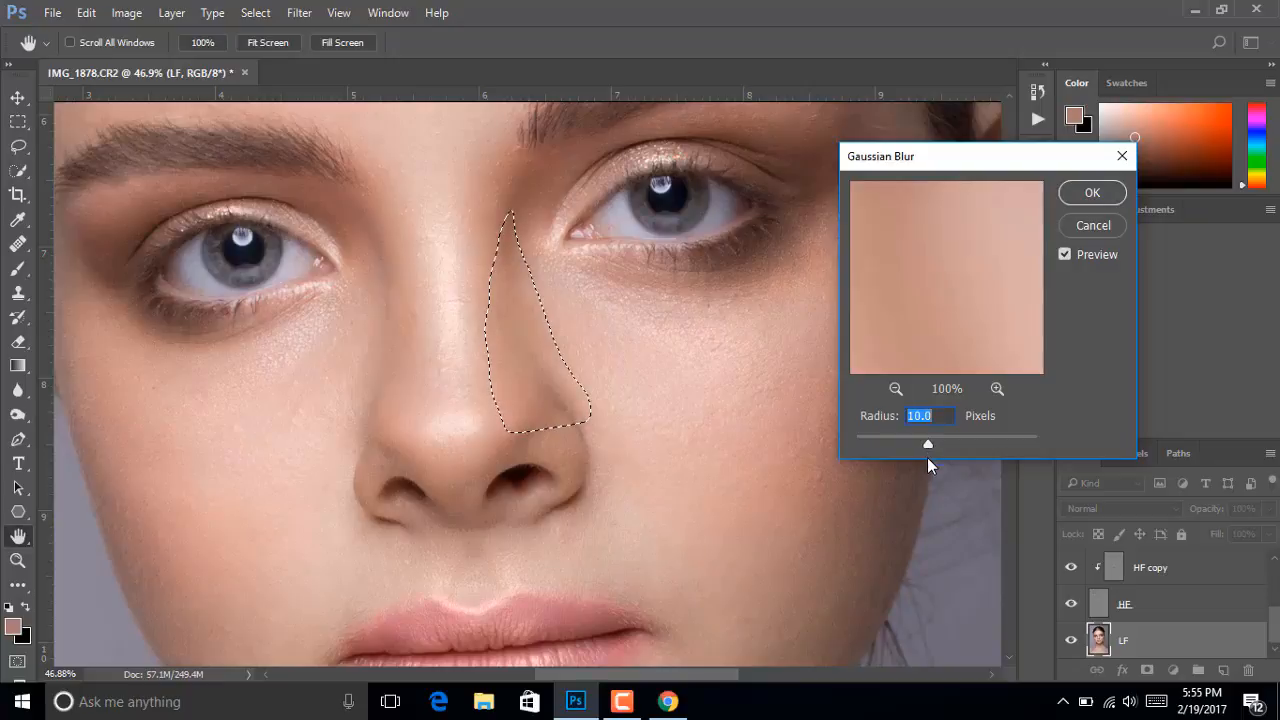
click(1093, 226)
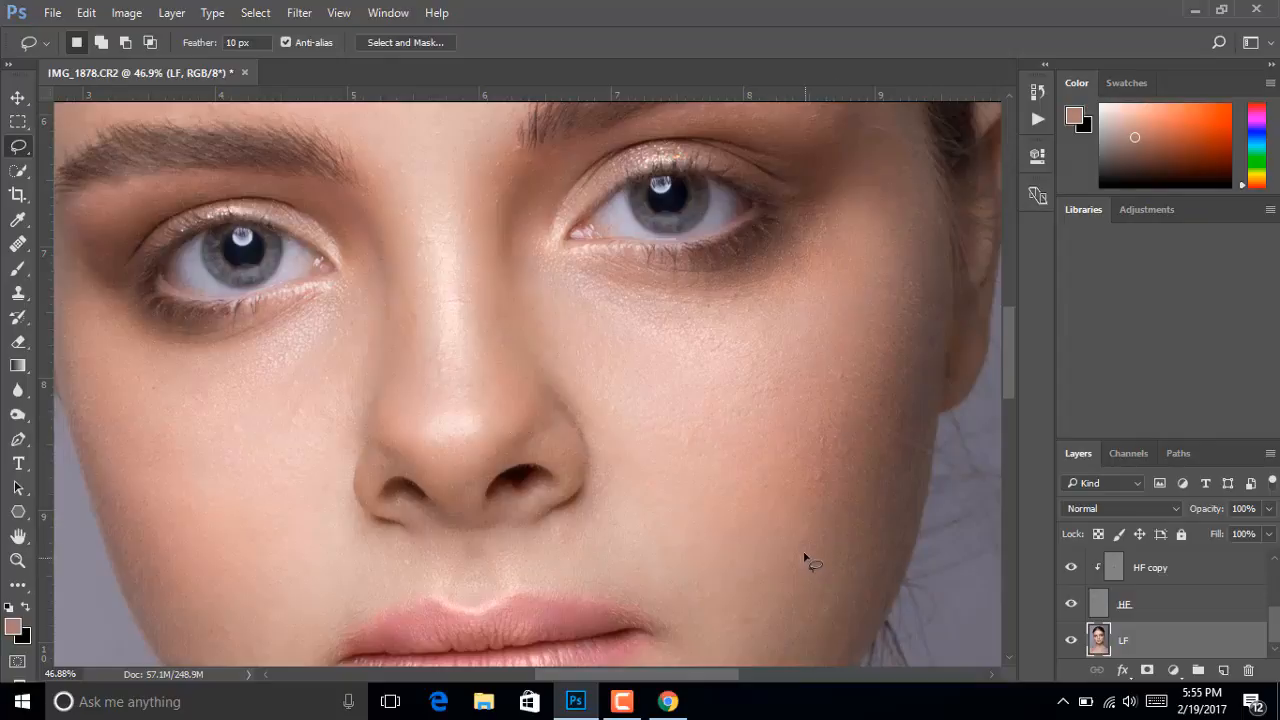
click(1195, 10)
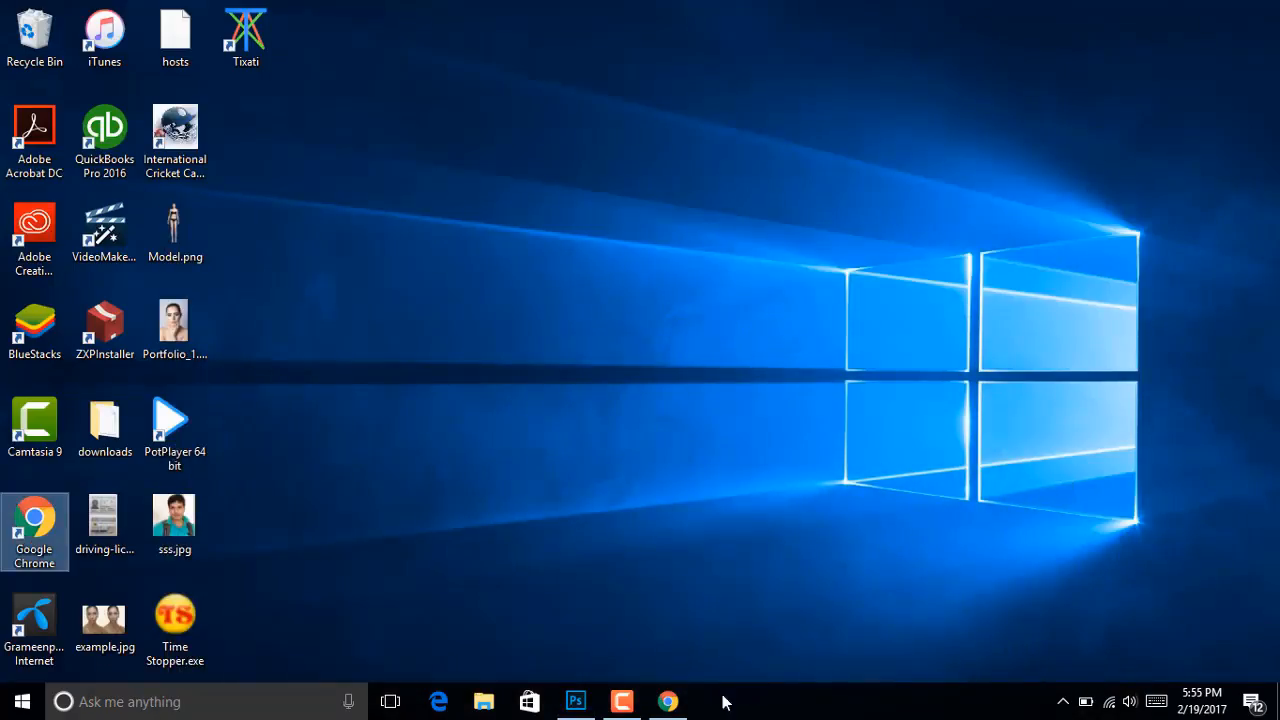
click(622, 701)
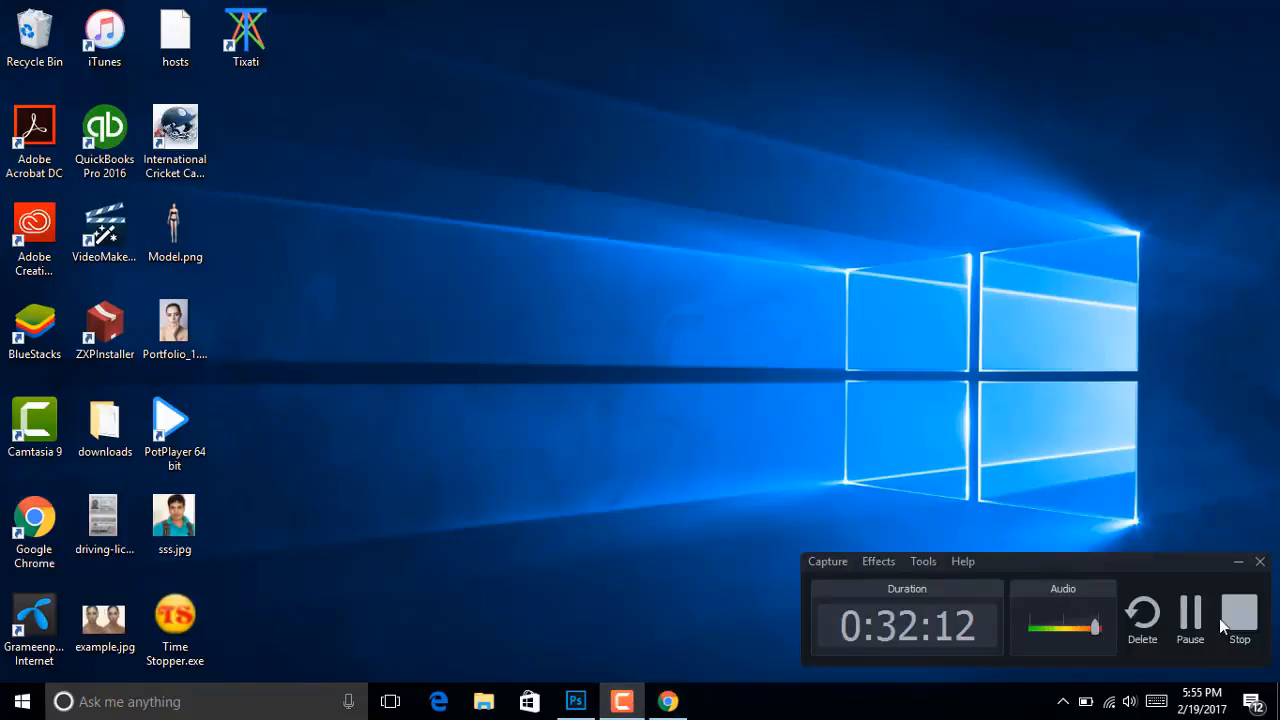